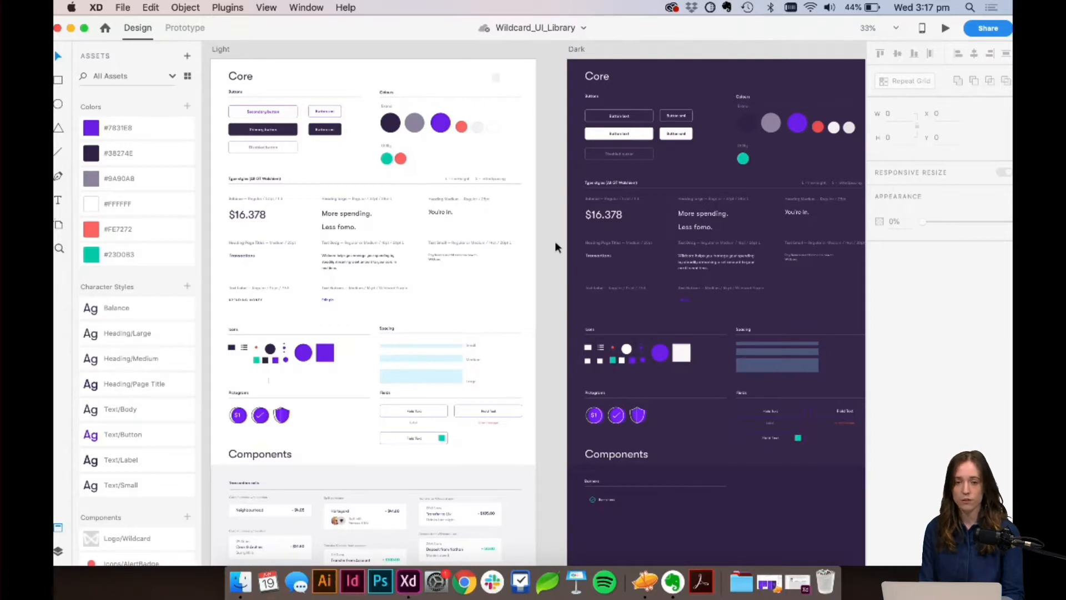
# Step: Create a new document with an iPhone X/XS artboard of 375 × 812 px
pyautogui.press('super+n')
pyautogui.moveTo(464, 20); pyautogui.dragTo(246, 22)
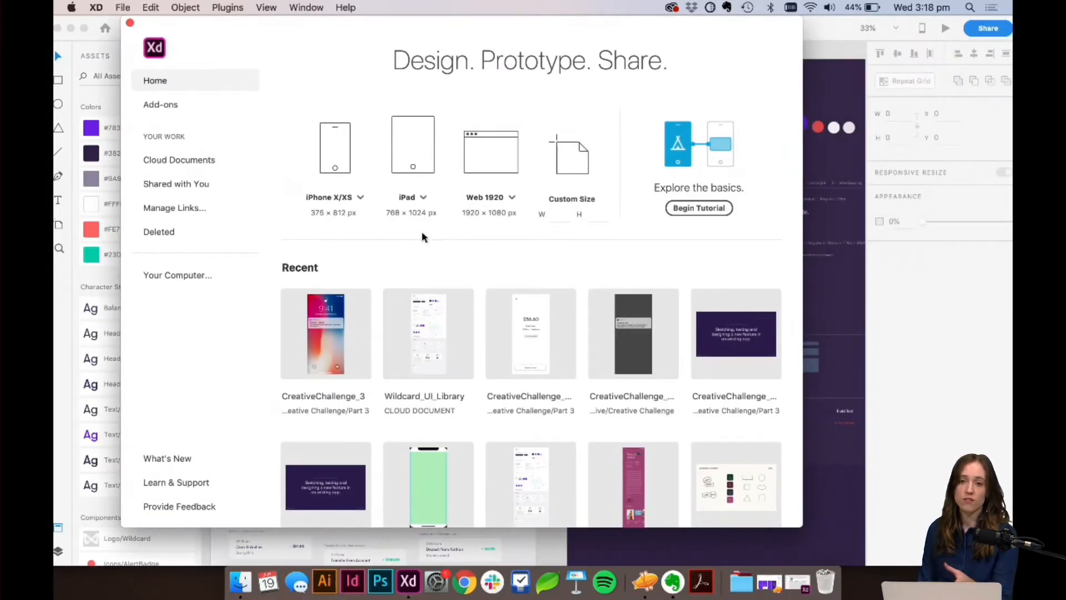
pyautogui.click(335, 164)
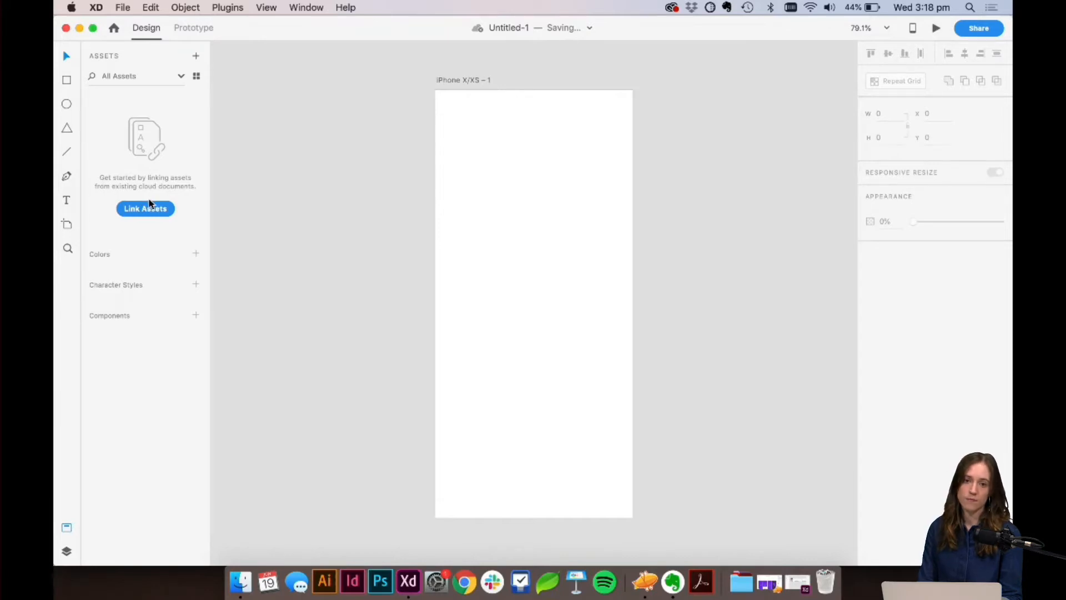
# Step: Link the assets of the Wildcard_UI_Library cloud document and look through its colors, character styles and components
pyautogui.click(148, 207)
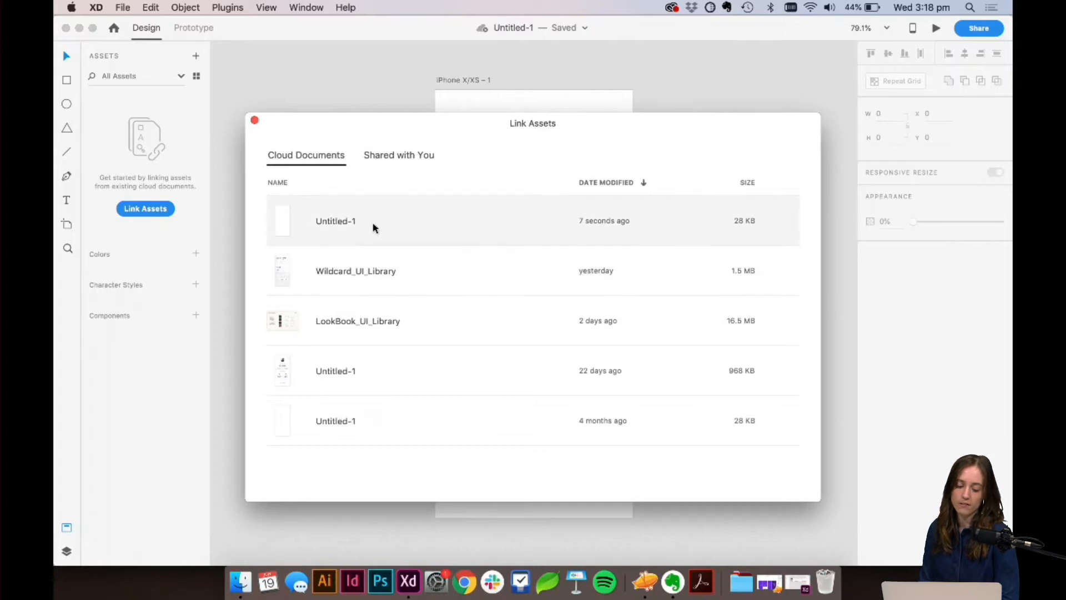
pyautogui.click(397, 281)
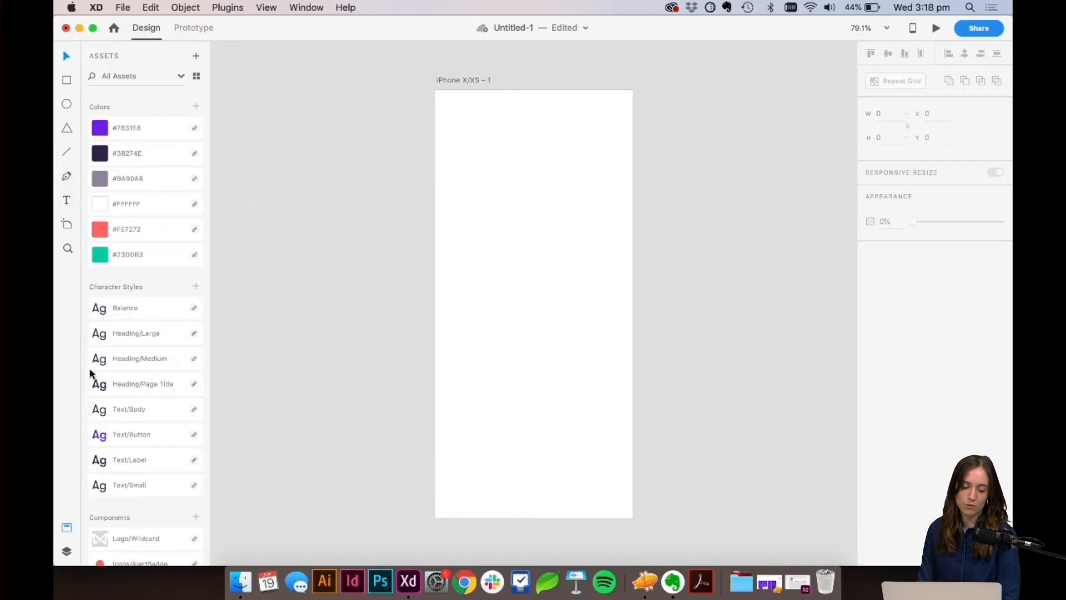
pyautogui.scroll(-5, 119, 349)
pyautogui.scroll(5, 121, 350)
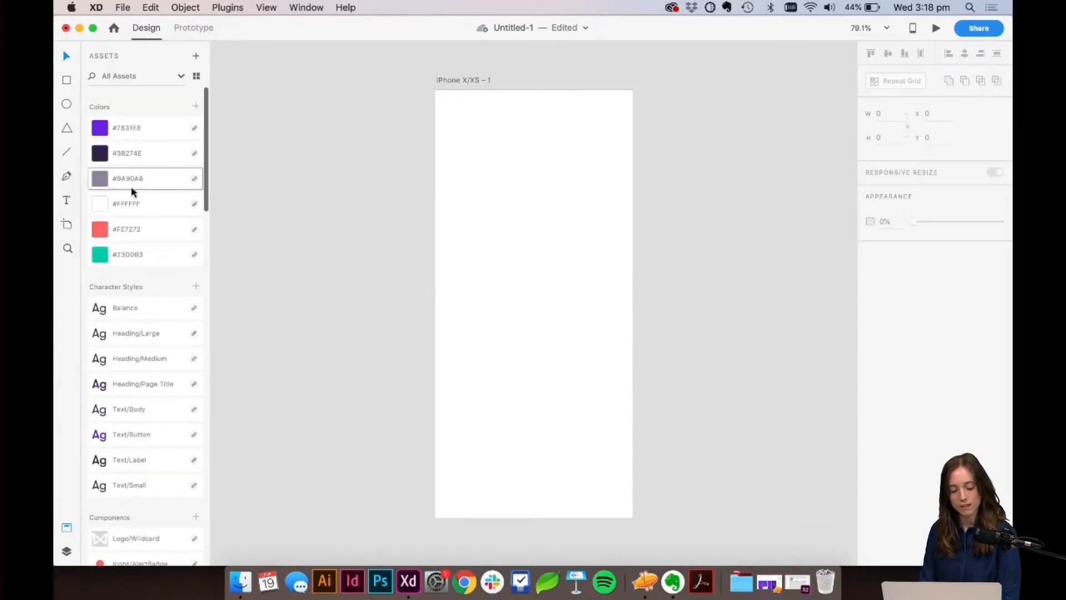
pyautogui.scroll(-1, 130, 311)
pyautogui.scroll(-10, 128, 318)
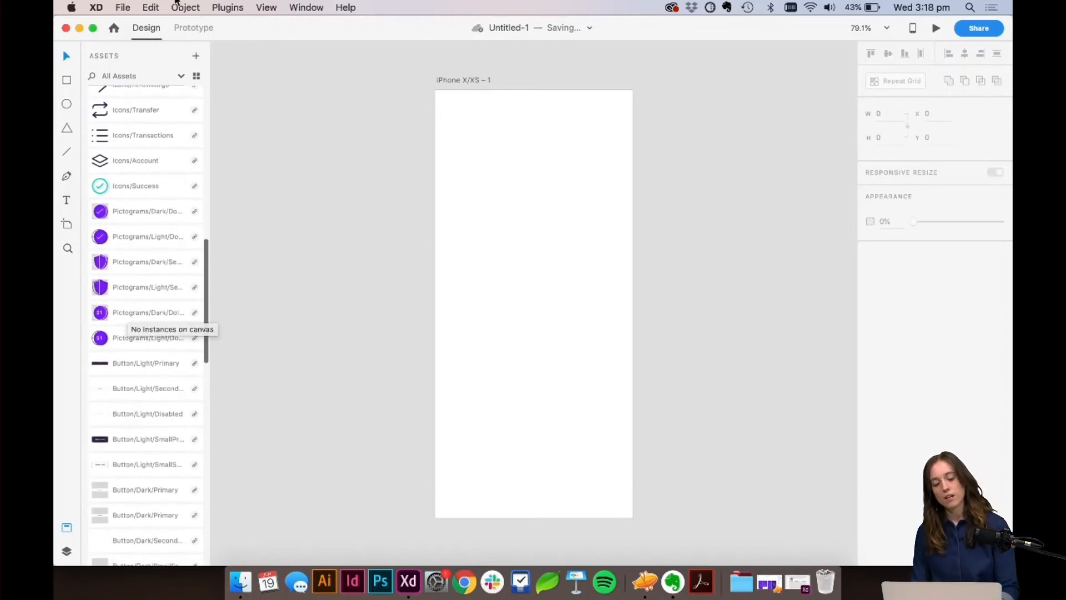
# Step: Close the untitled document and bring up the CreativeChallenge_Week3_Wireframes document
pyautogui.click(65, 28)
pyautogui.click(430, 198)
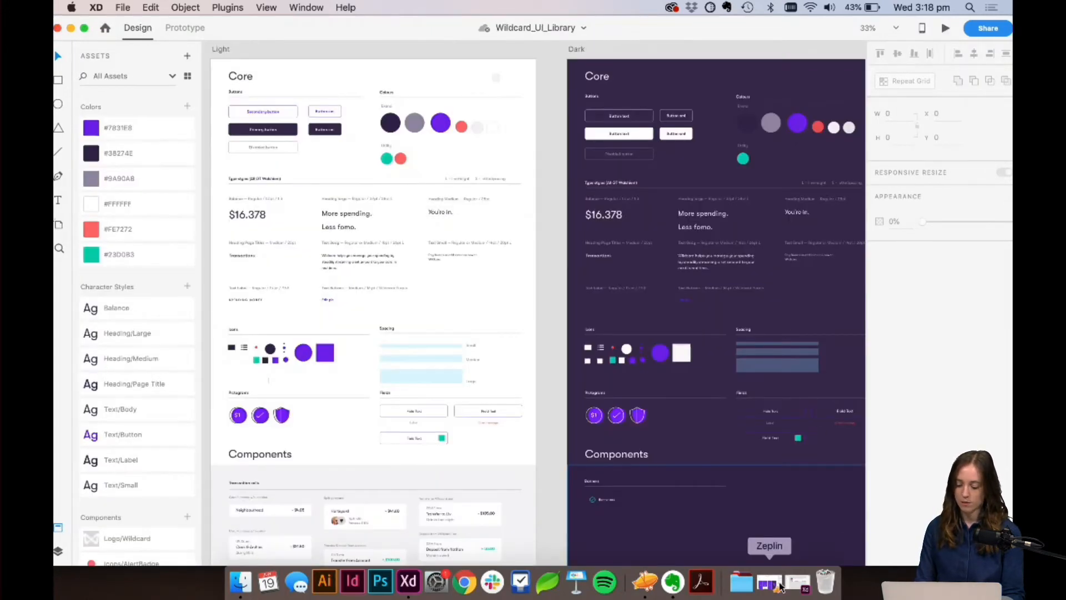
pyautogui.click(795, 584)
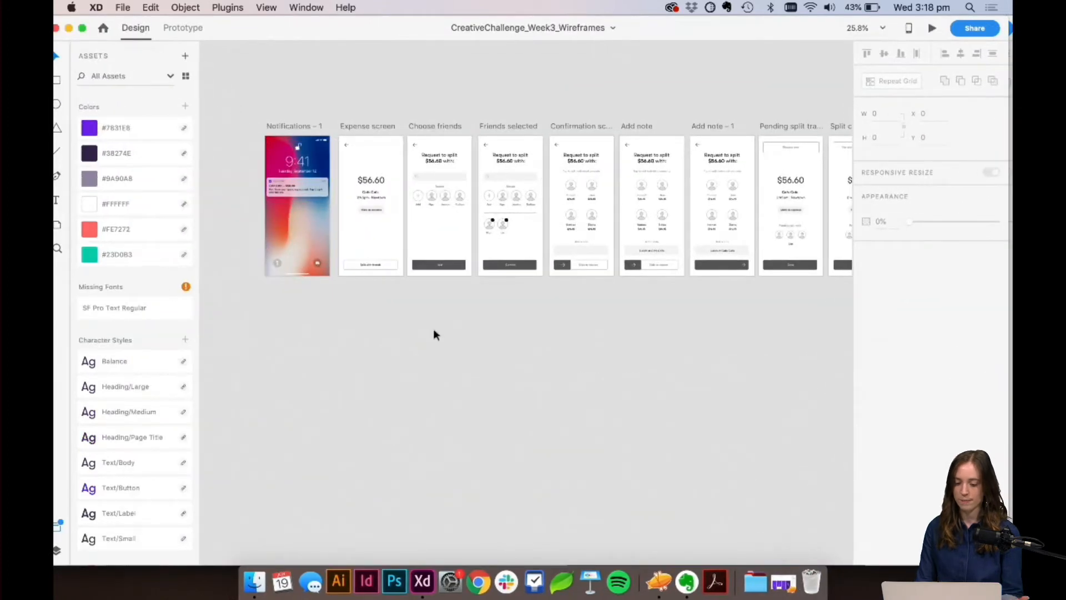
# Step: Review the sequence of wireframe artboards from the lock-screen notification through choosing friends, confirming and adding a note
pyautogui.scroll(10, 433, 330)
pyautogui.hscroll(5, 433, 330)
pyautogui.hscroll(-3, 435, 333)
pyautogui.scroll(-1, 434, 333)
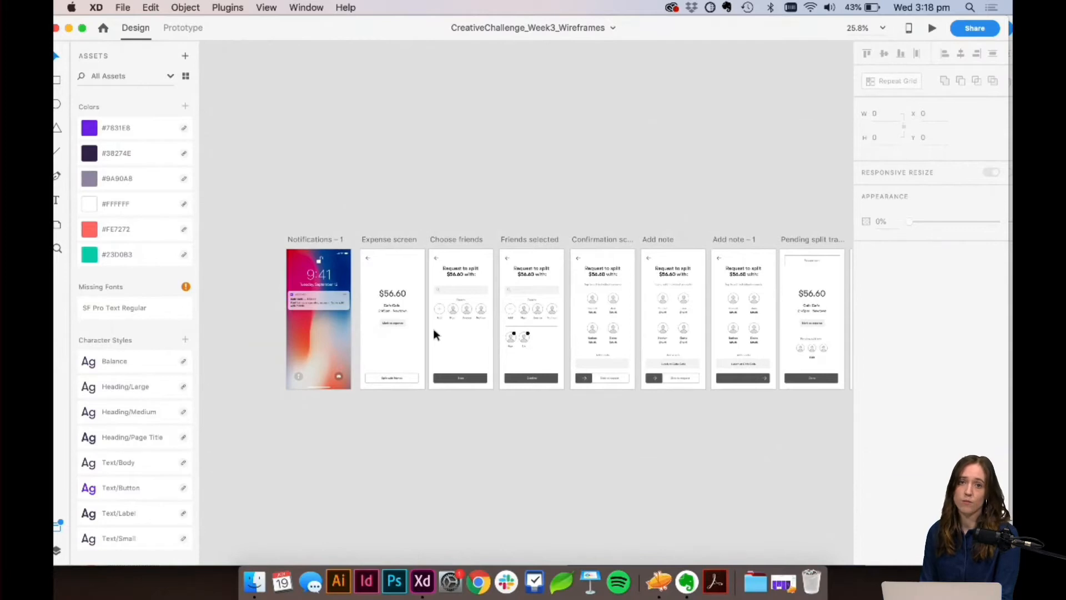
pyautogui.scroll(5, 434, 333)
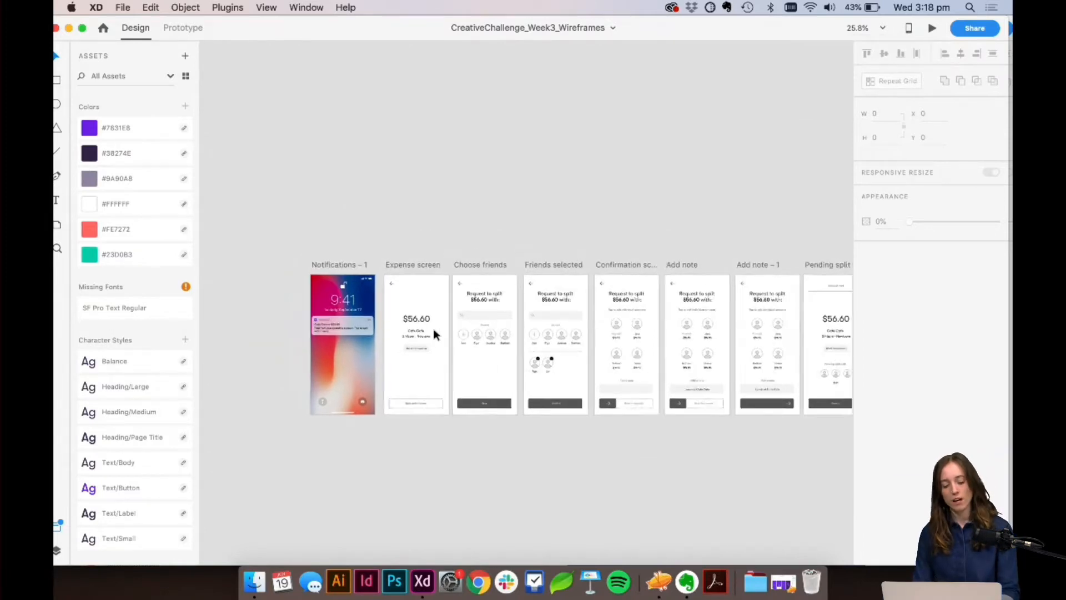
pyautogui.hscroll(-5, 433, 331)
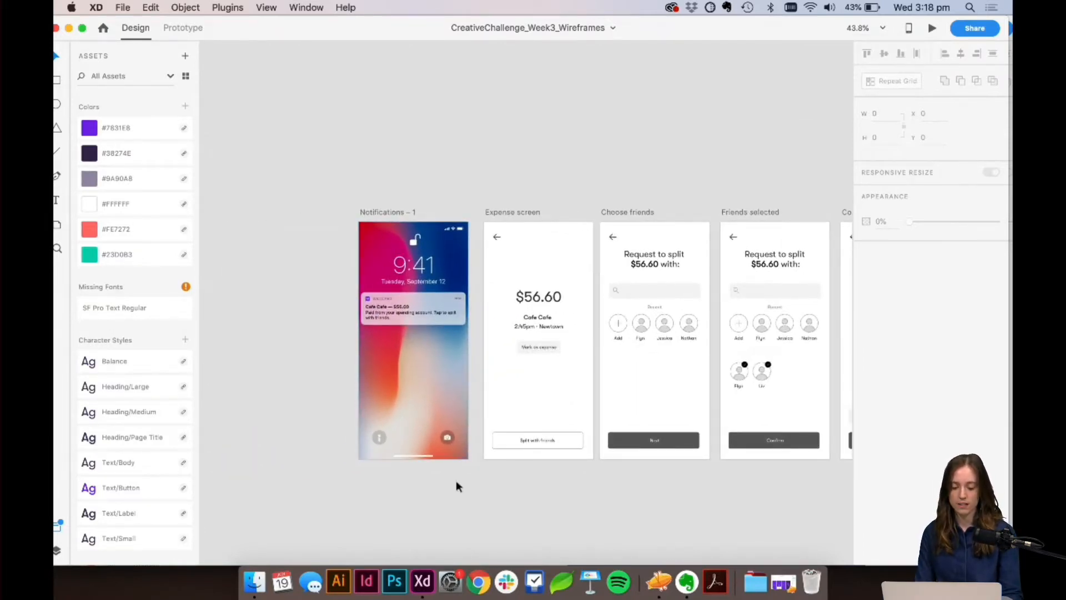
pyautogui.scroll(2, 455, 481)
pyautogui.hscroll(10, 455, 480)
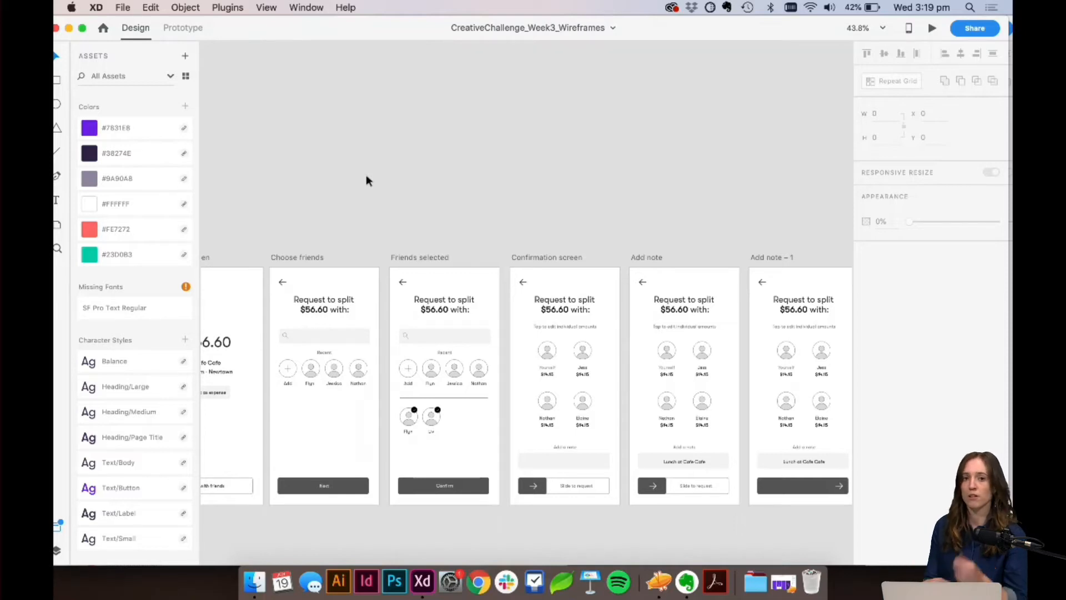
pyautogui.scroll(-5, 387, 95)
pyautogui.hscroll(-5, 387, 96)
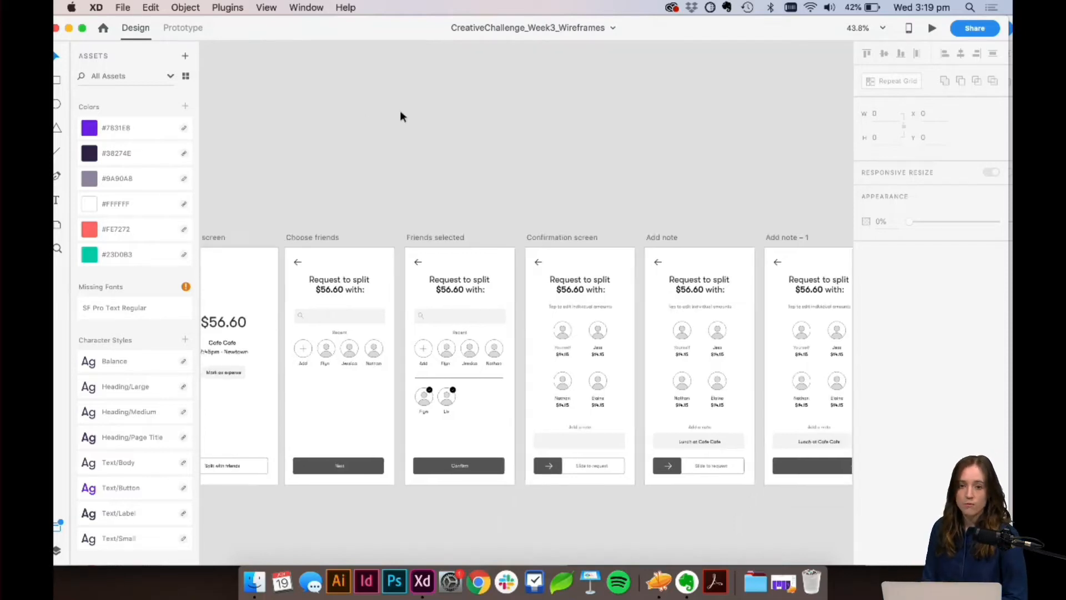
# Step: Examine the Notifications – 1 and Expense screen artboards up close
pyautogui.hscroll(-5, 400, 112)
pyautogui.scroll(4, 399, 111)
pyautogui.hscroll(-5, 400, 111)
pyautogui.scroll(-2, 400, 111)
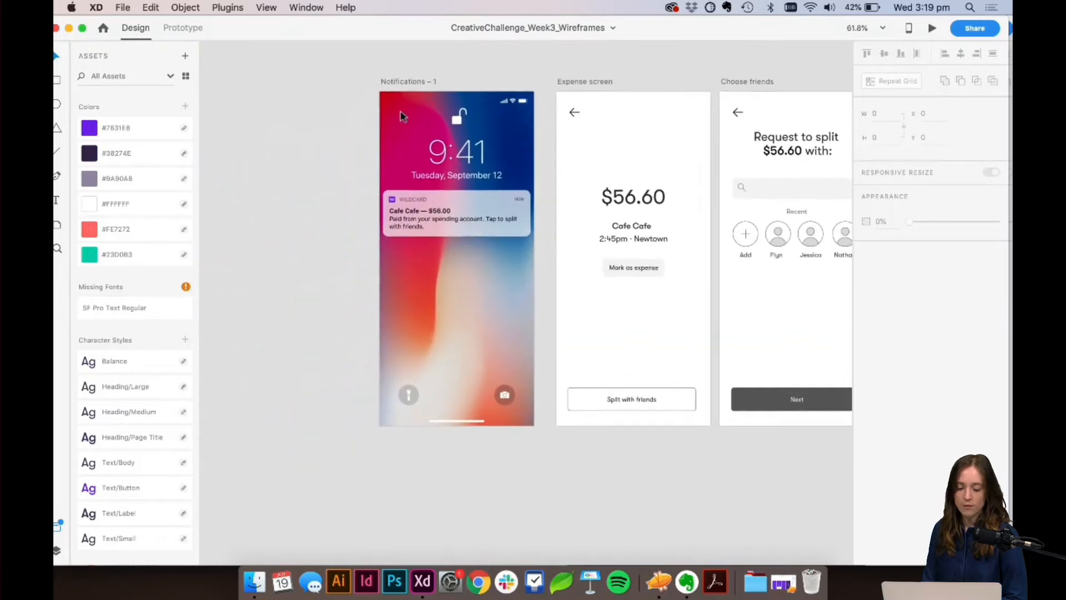
pyautogui.hscroll(3, 514, 117)
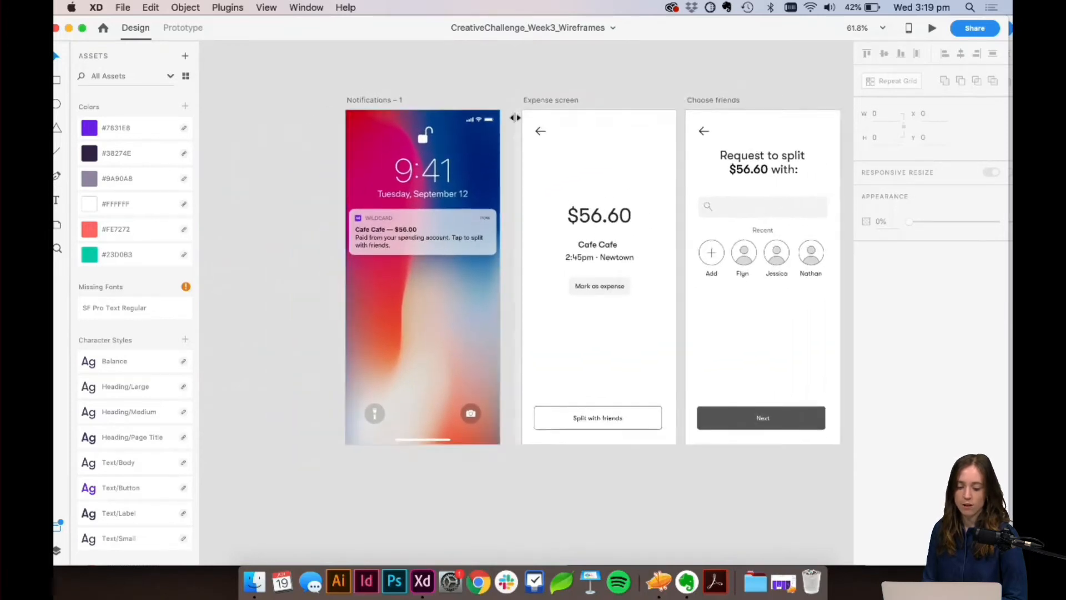
pyautogui.scroll(3, 514, 117)
pyautogui.scroll(-3, 514, 118)
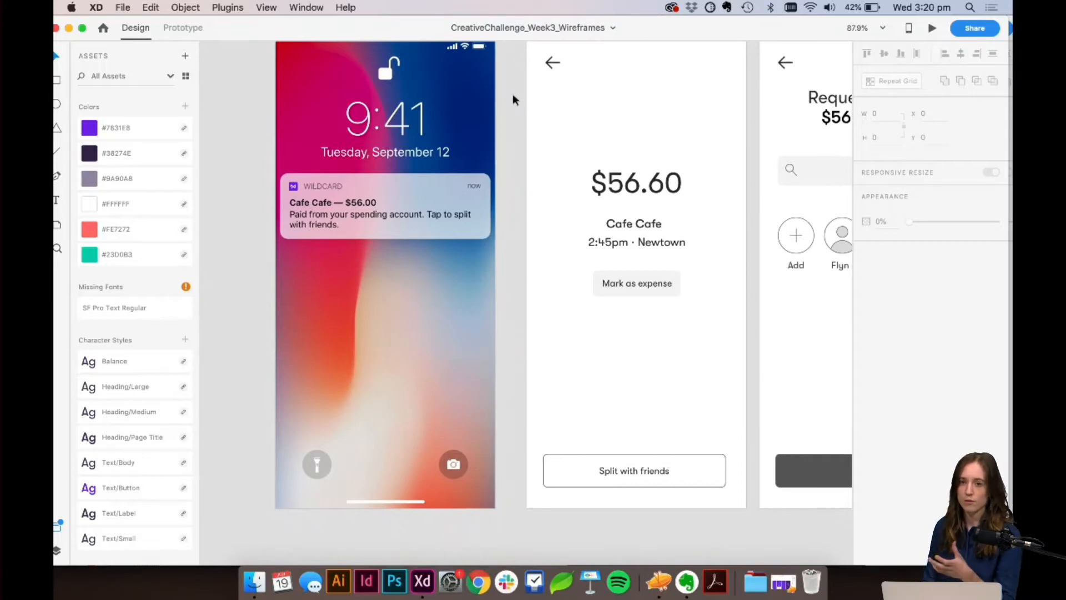
pyautogui.hscroll(2, 513, 99)
pyautogui.scroll(1, 513, 99)
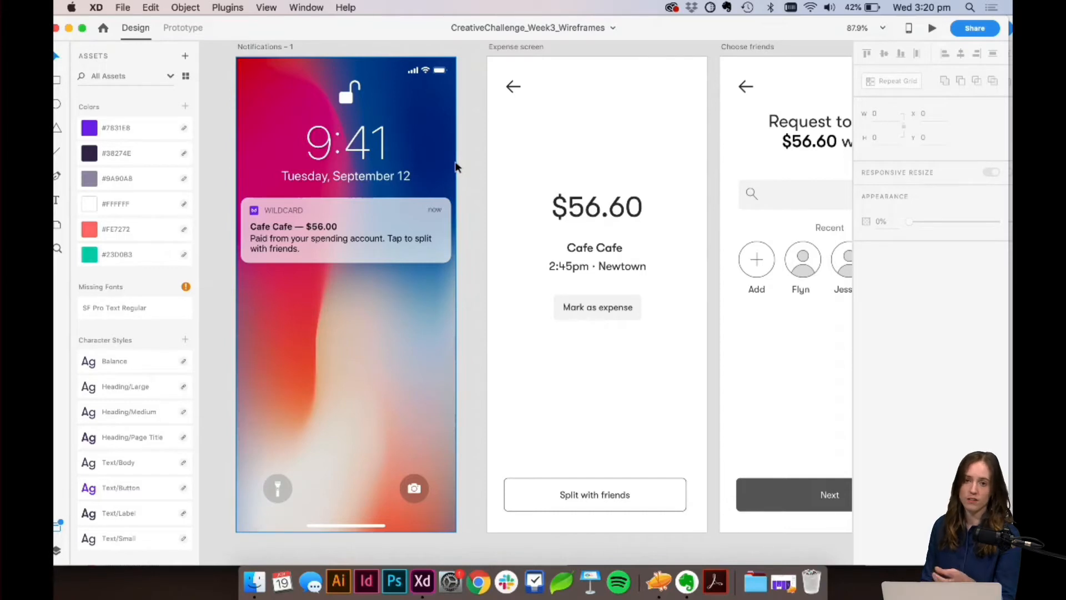
pyautogui.hscroll(2, 455, 166)
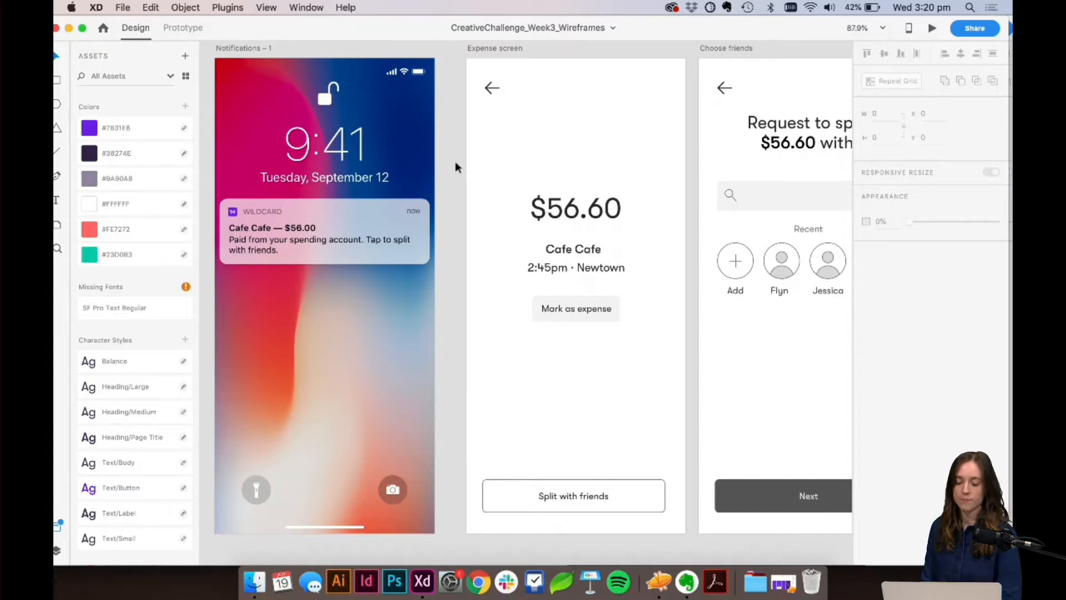
# Step: Replace the Expense screen's back arrow with the library's Icons/ArrowLarge component, rotated -180° and aligned in the old arrow's place
pyautogui.hscroll(10, 515, 144)
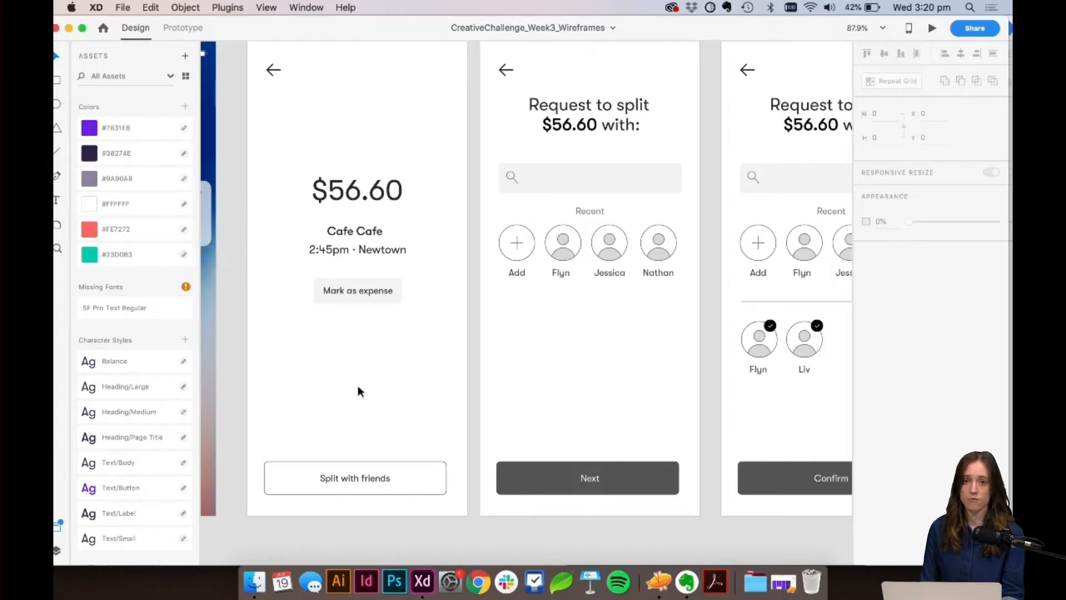
pyautogui.scroll(-10, 109, 345)
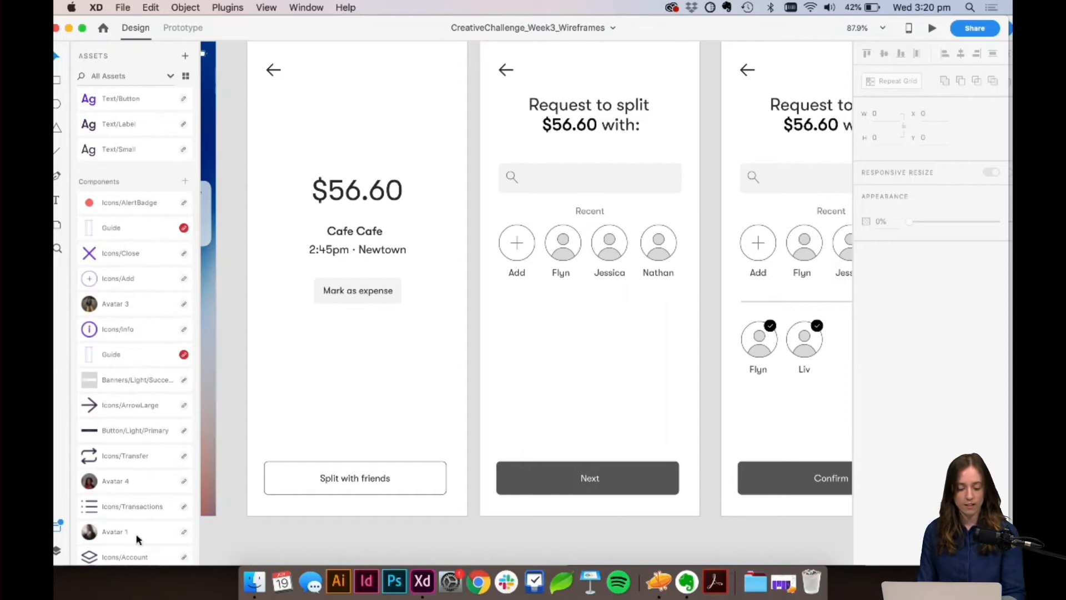
pyautogui.moveTo(113, 408); pyautogui.dragTo(233, 119)
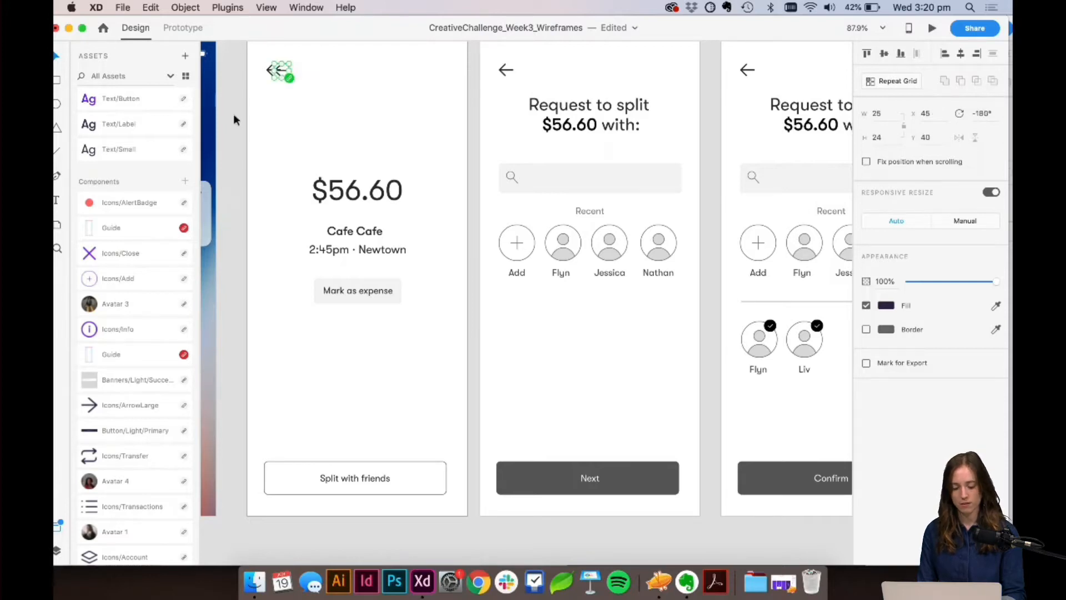
pyautogui.click(300, 104)
pyautogui.click(269, 73)
pyautogui.press('Delete')
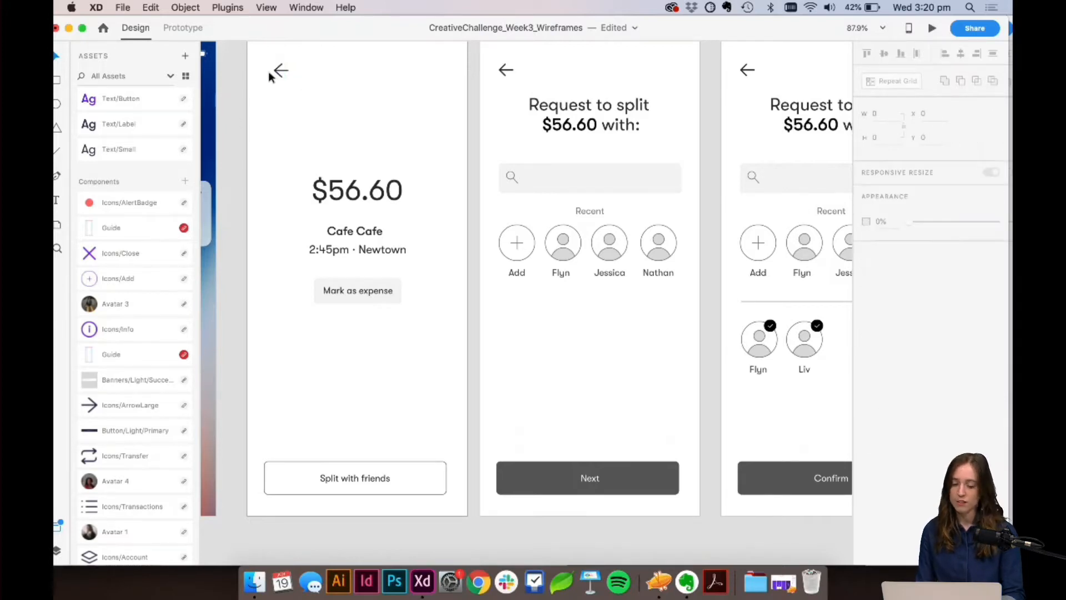
pyautogui.moveTo(278, 75); pyautogui.dragTo(275, 74)
pyautogui.click(316, 99)
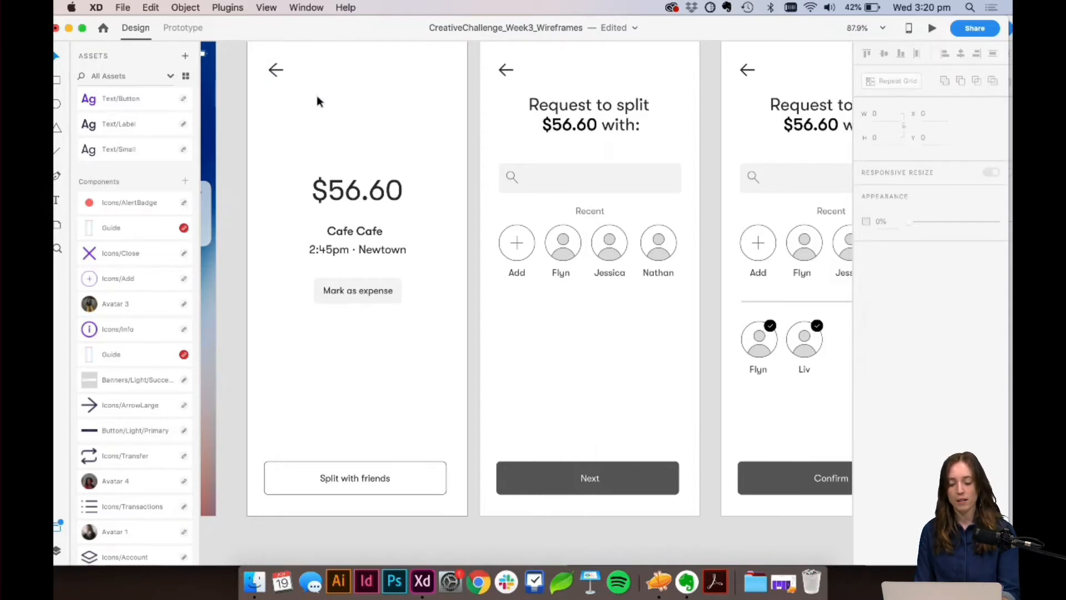
# Step: Apply the Balance character style to the $56.60 amount on the Expense screen
pyautogui.scroll(2, 316, 100)
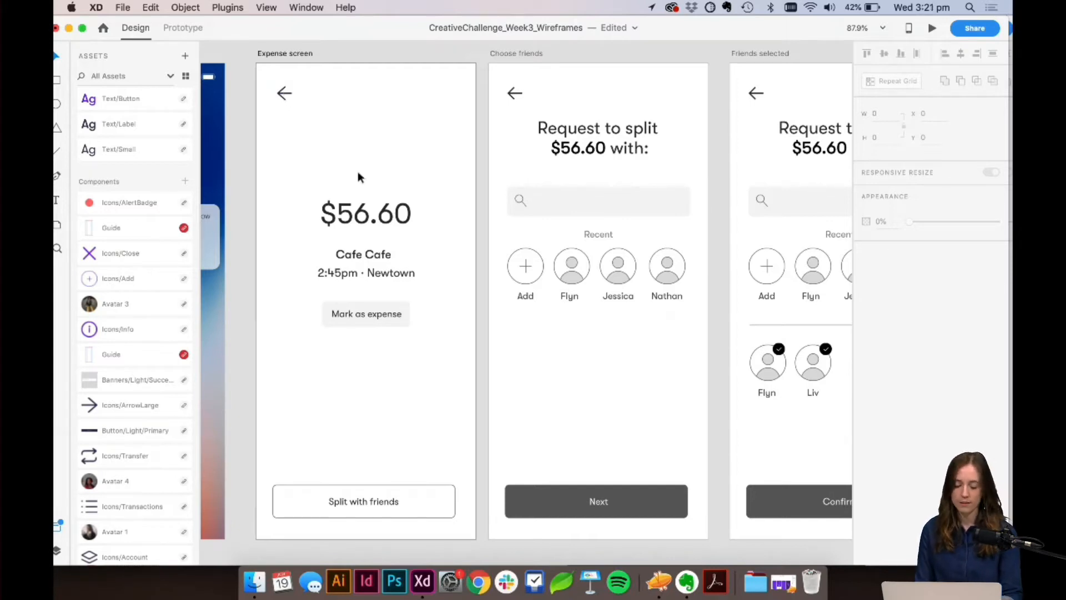
pyautogui.click(322, 220)
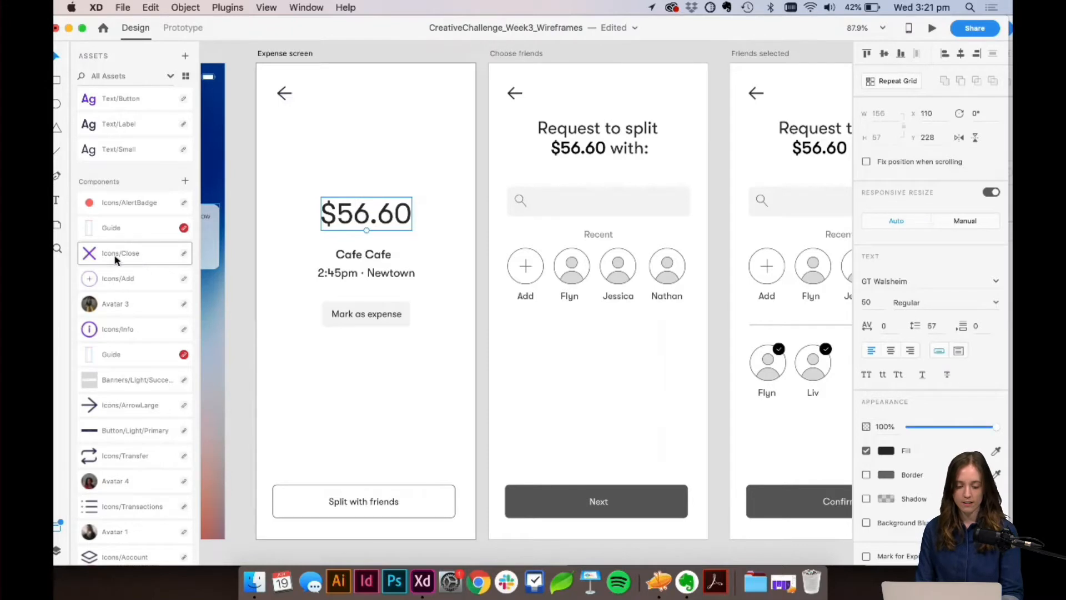
pyautogui.scroll(5, 115, 260)
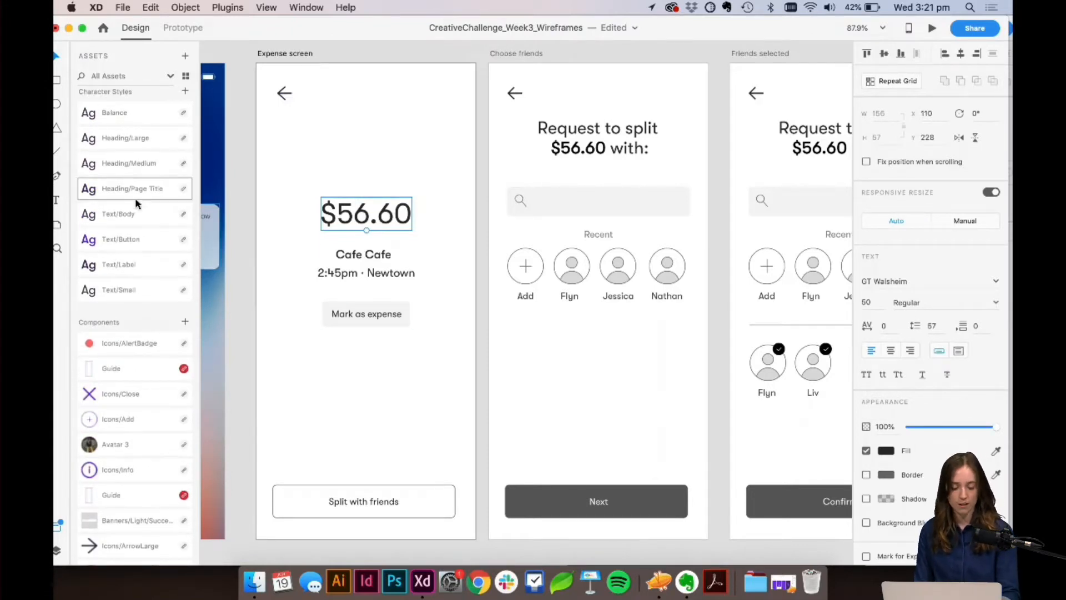
pyautogui.scroll(3, 114, 226)
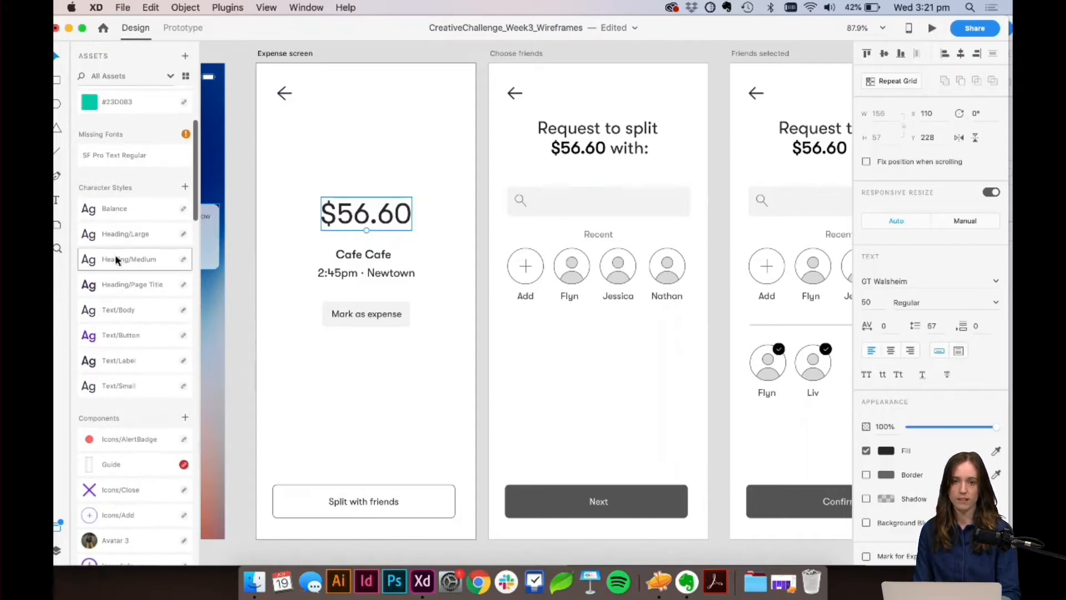
pyautogui.click(121, 210)
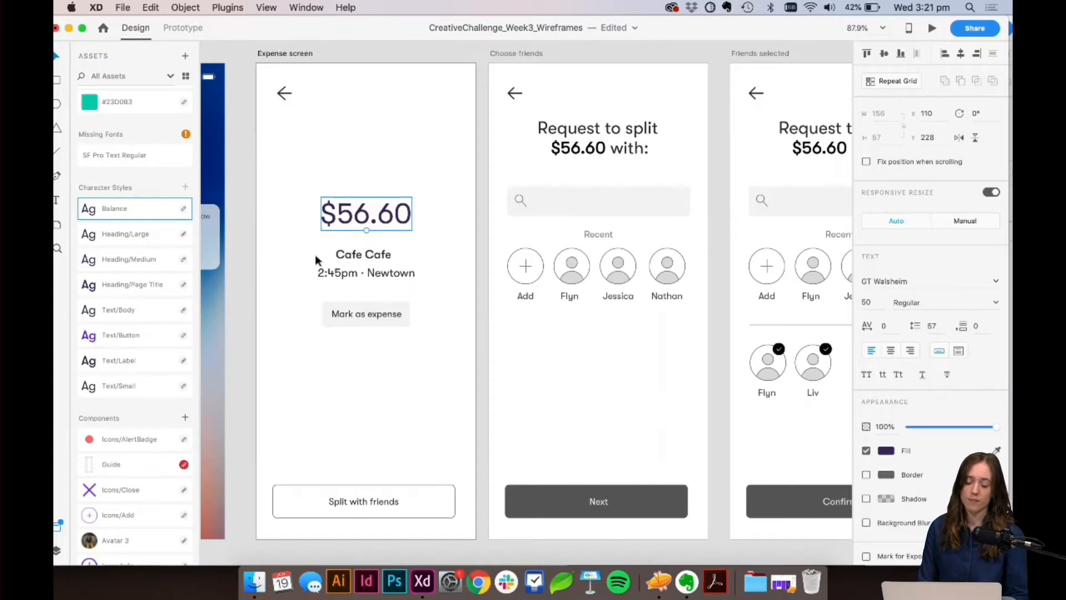
# Step: Apply the Heading/Page Title character style to the Cafe Cafe text and center it under the amount
pyautogui.click(370, 256)
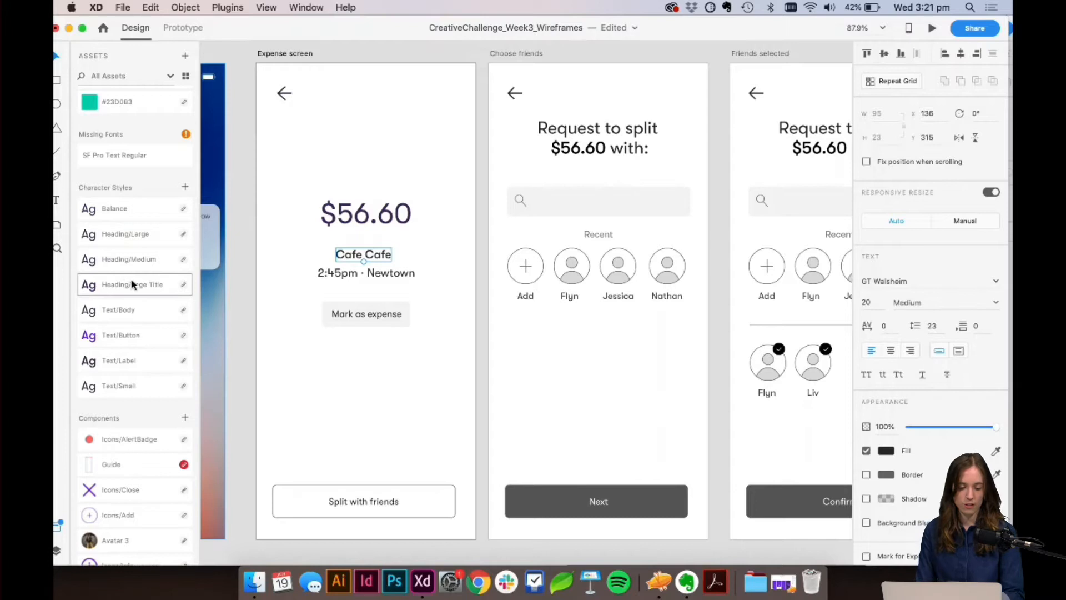
pyautogui.click(130, 309)
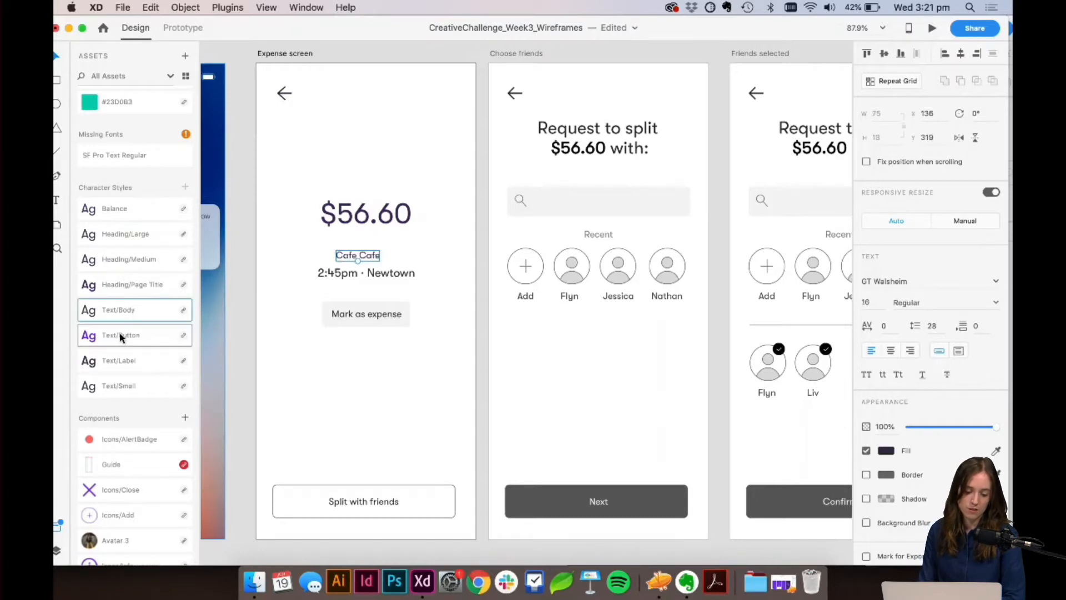
pyautogui.click(139, 284)
pyautogui.moveTo(373, 246); pyautogui.dragTo(377, 260)
# Step: Apply the Heading/Page Title style to the 2:45pm · Newtown line and set its font weight to Regular
pyautogui.click(375, 272)
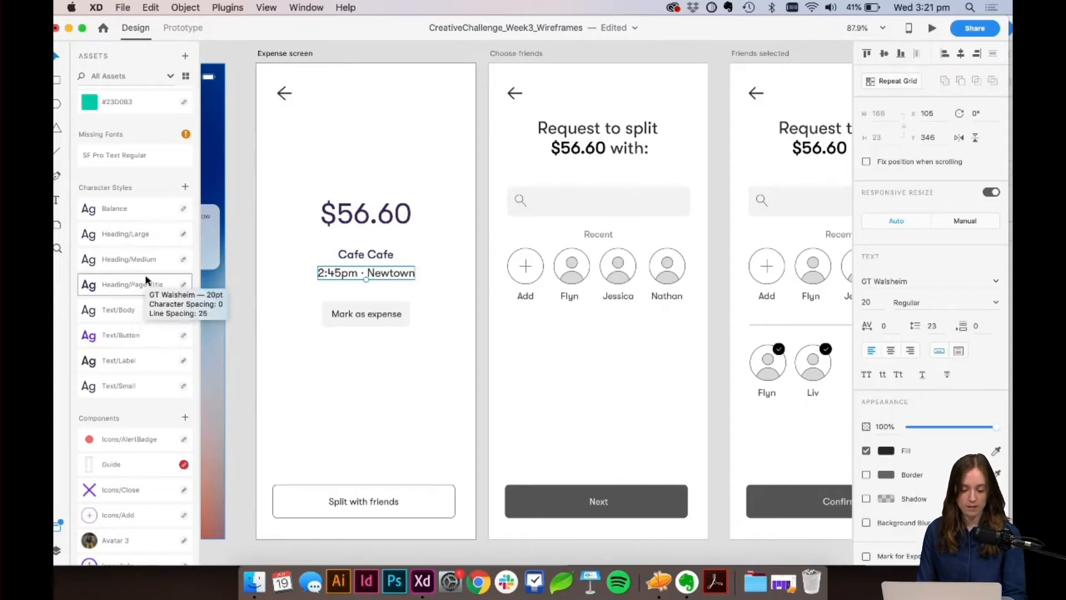
pyautogui.click(129, 287)
pyautogui.moveTo(382, 274); pyautogui.dragTo(389, 279)
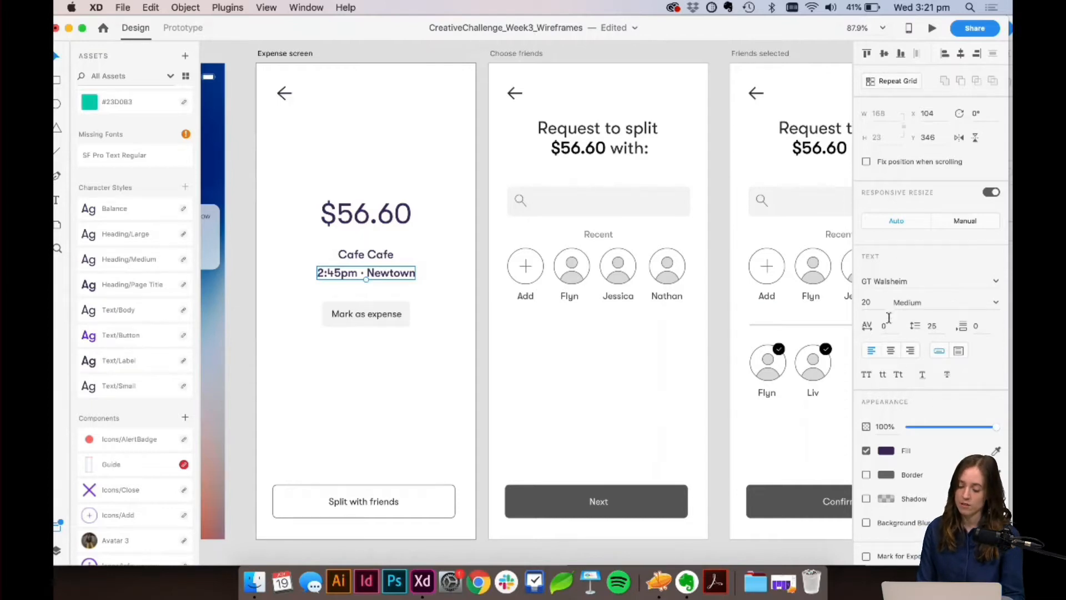
pyautogui.click(936, 301)
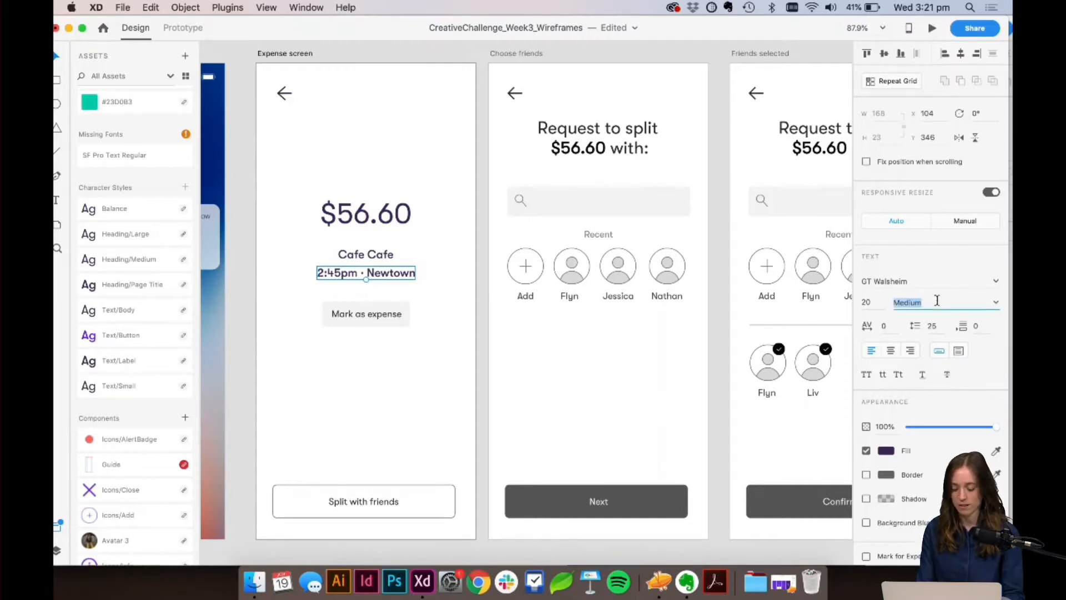
pyautogui.press('Return')
pyautogui.click(411, 399)
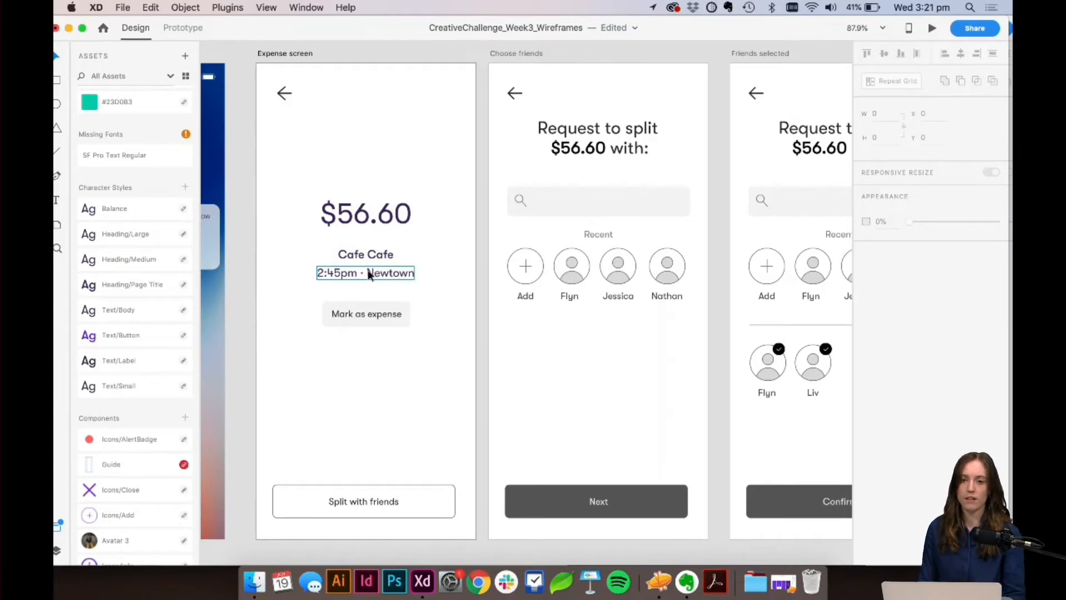
# Step: Fill the Mark as expense button's background on the Expense screen with the library purple #7B31E8 at 20% opacity
pyautogui.click(403, 306)
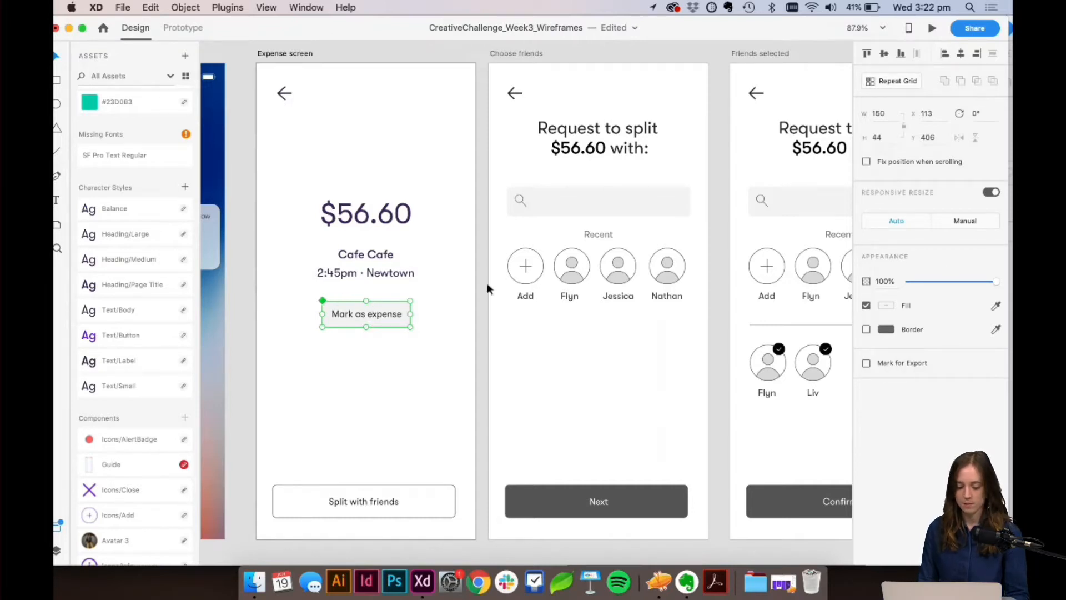
pyautogui.doubleClick(387, 301)
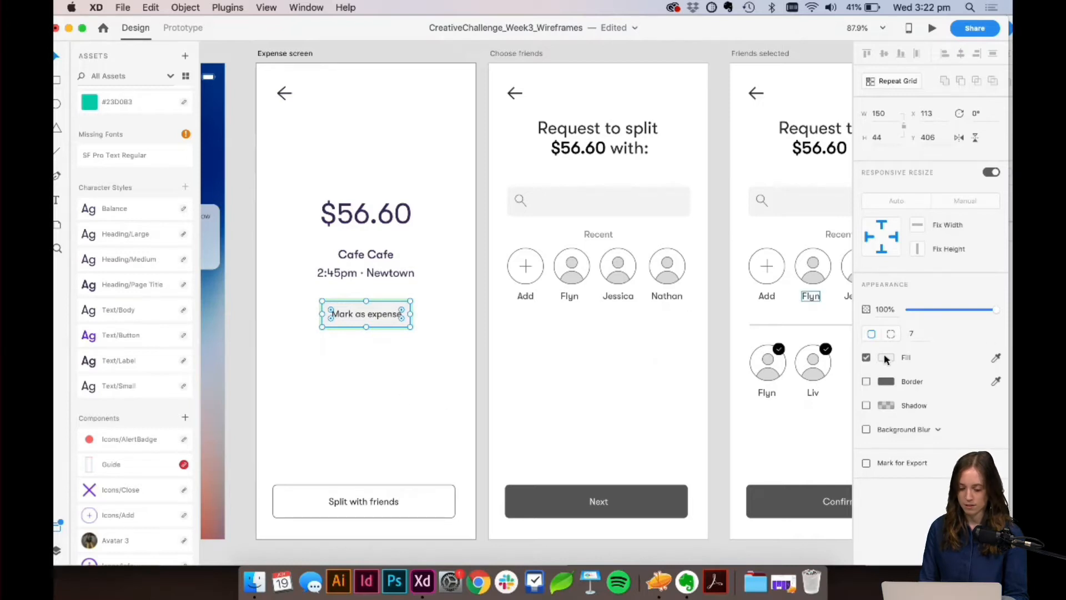
pyautogui.scroll(5, 126, 261)
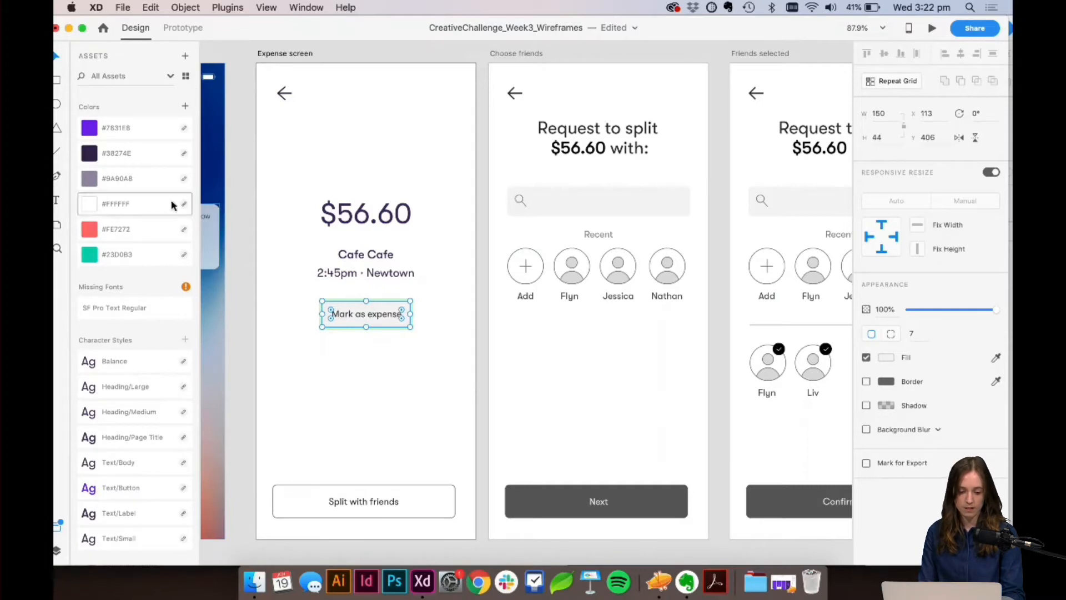
pyautogui.click(118, 128)
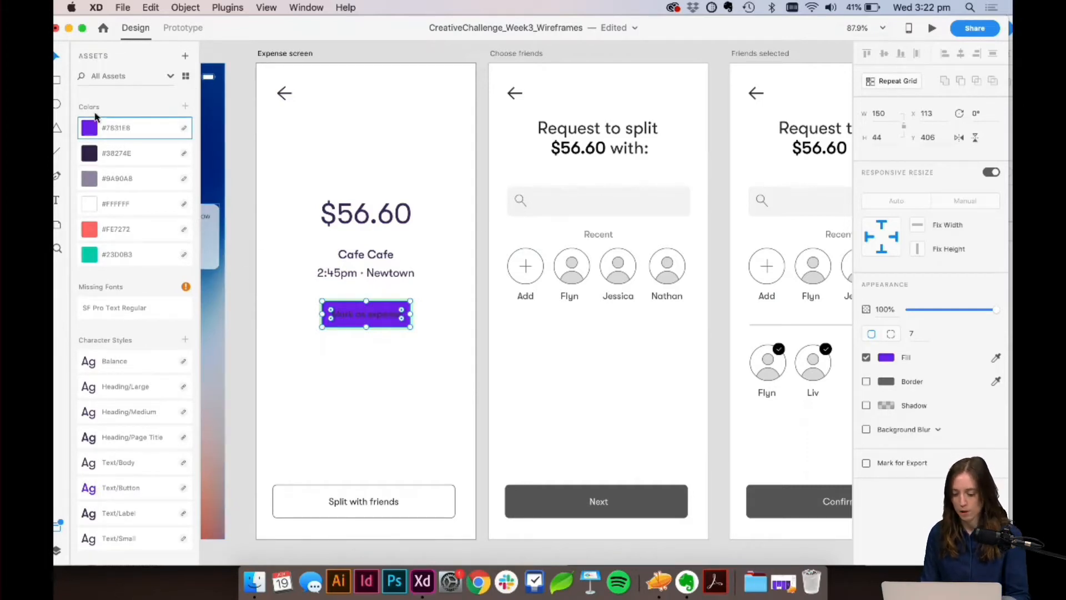
pyautogui.click(893, 361)
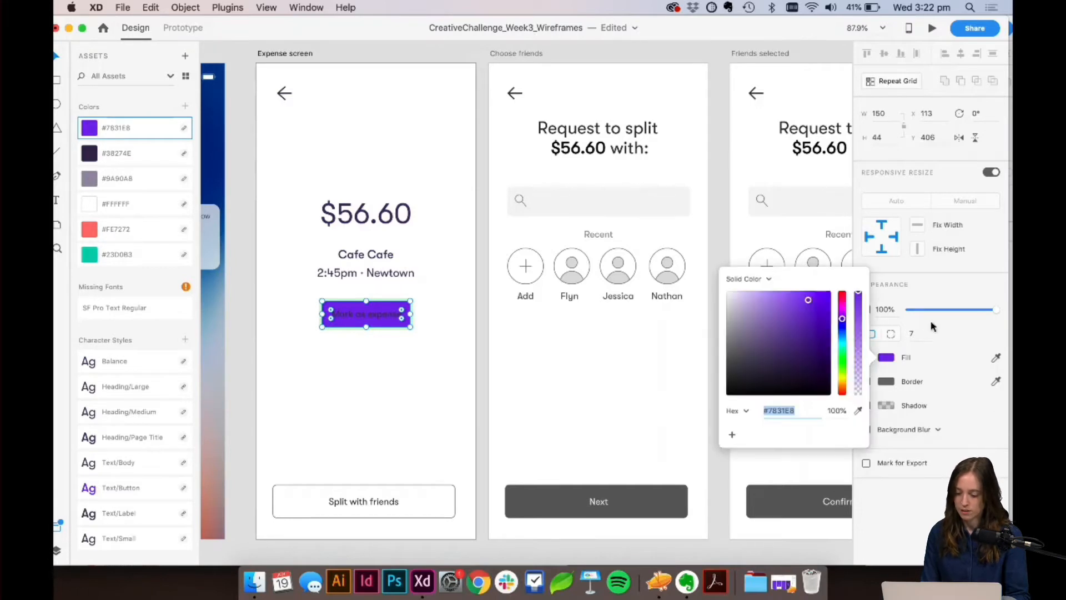
pyautogui.click(885, 309)
pyautogui.write('2')
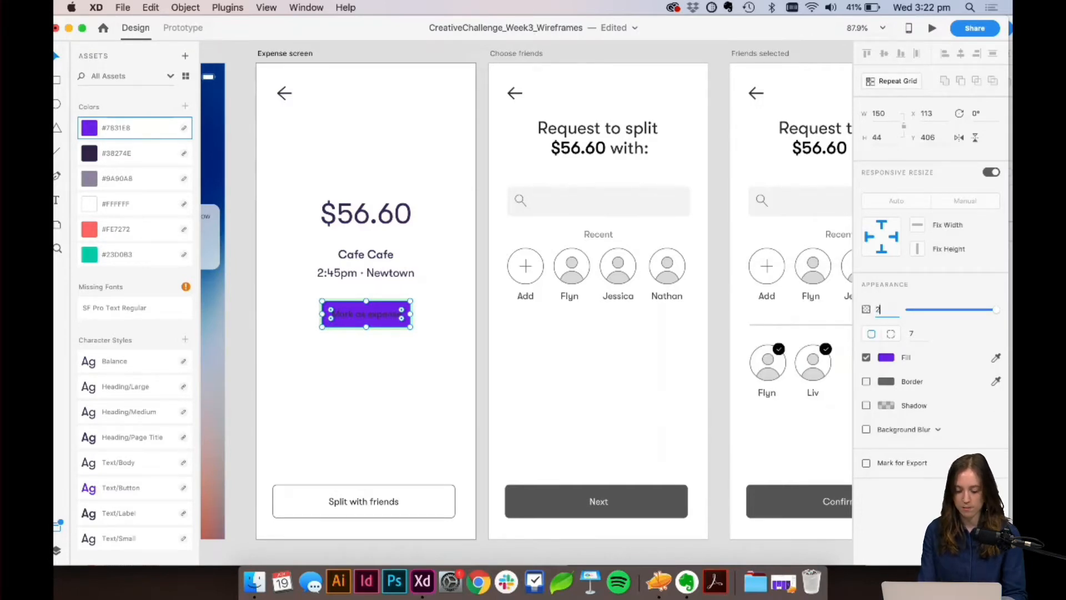
pyautogui.write('0')
pyautogui.press('Return')
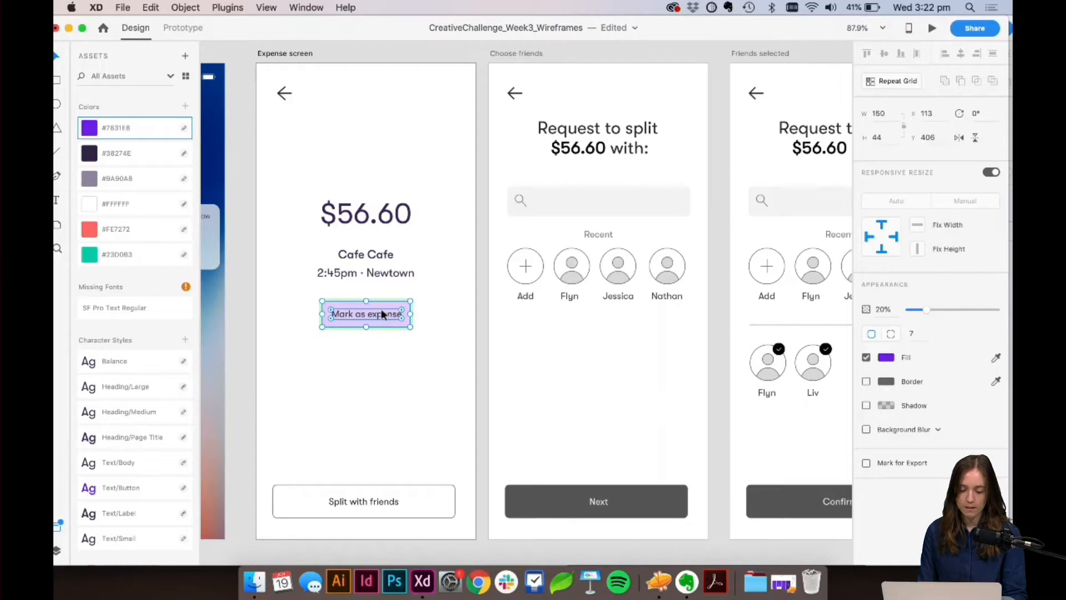
# Step: Color the Mark as expense label with the library purple #7B31E8 and set its font weight to Medium
pyautogui.doubleClick(381, 314)
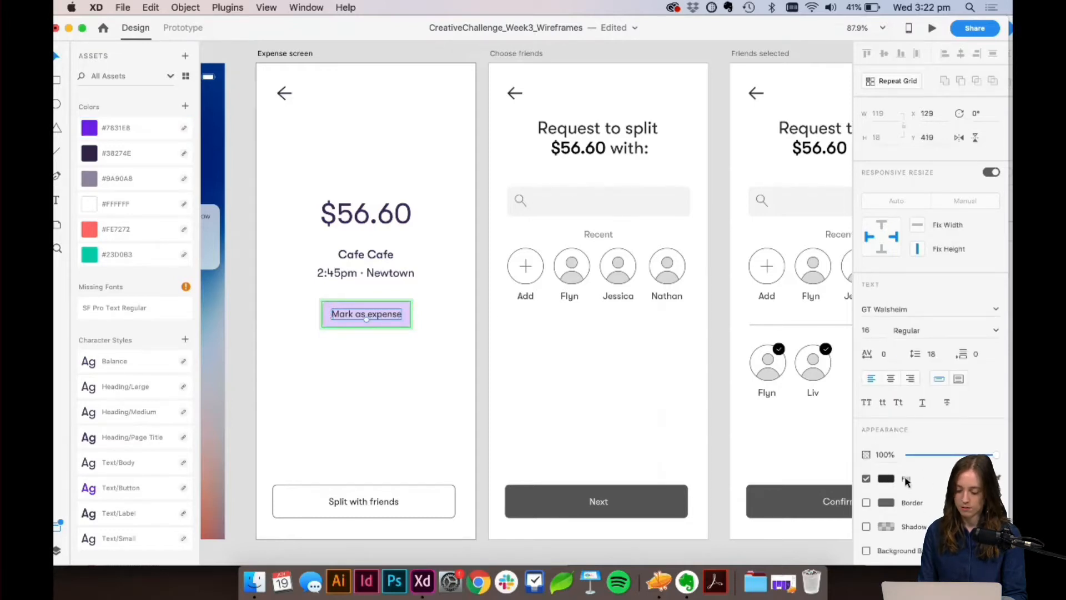
pyautogui.click(134, 128)
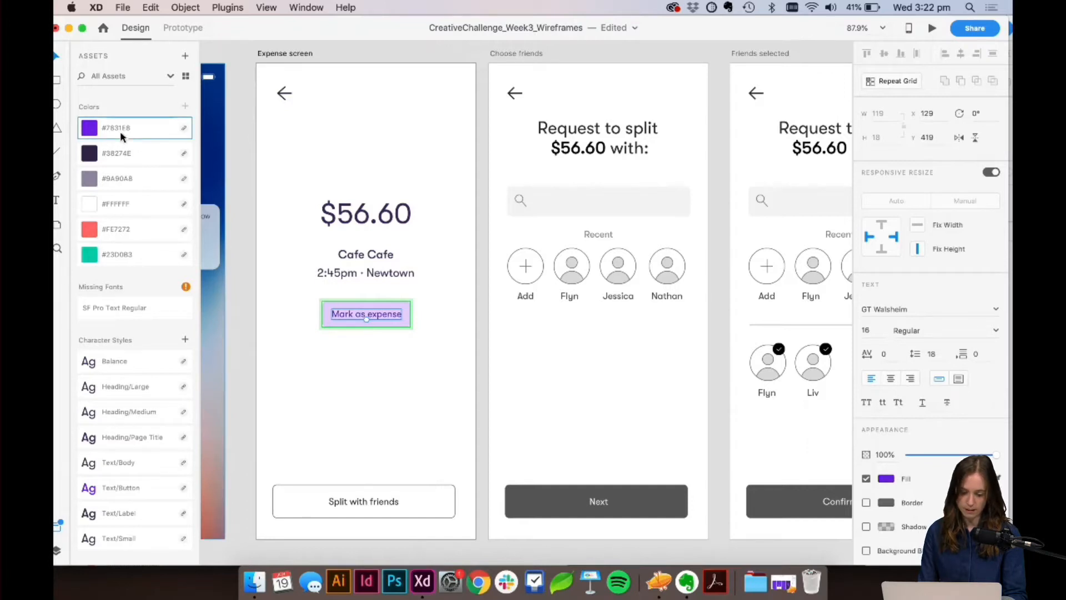
pyautogui.click(912, 329)
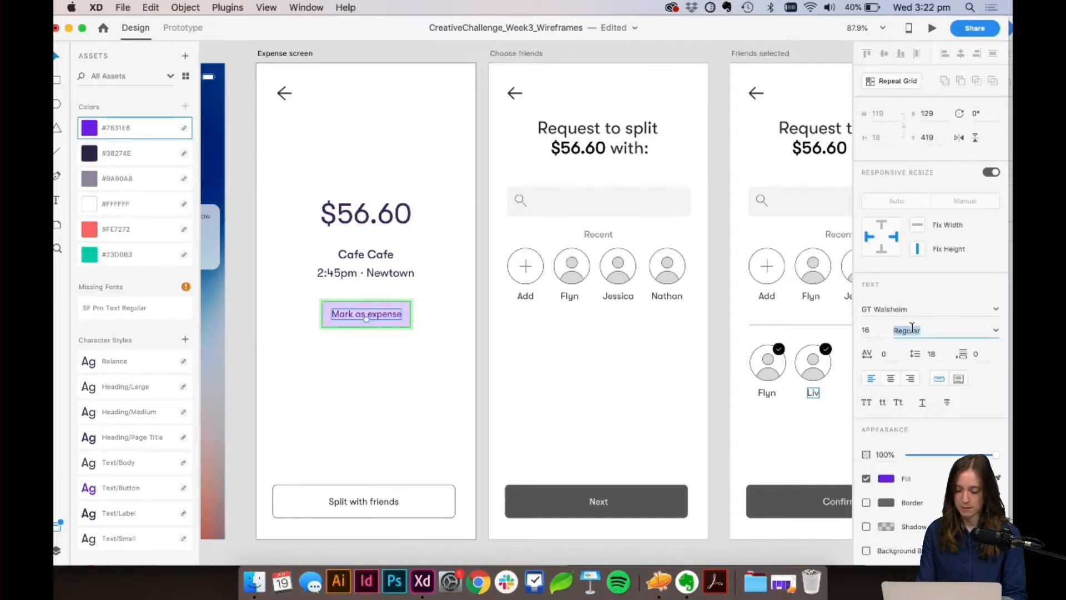
pyautogui.write('Medium')
pyautogui.press('Return')
pyautogui.click(400, 366)
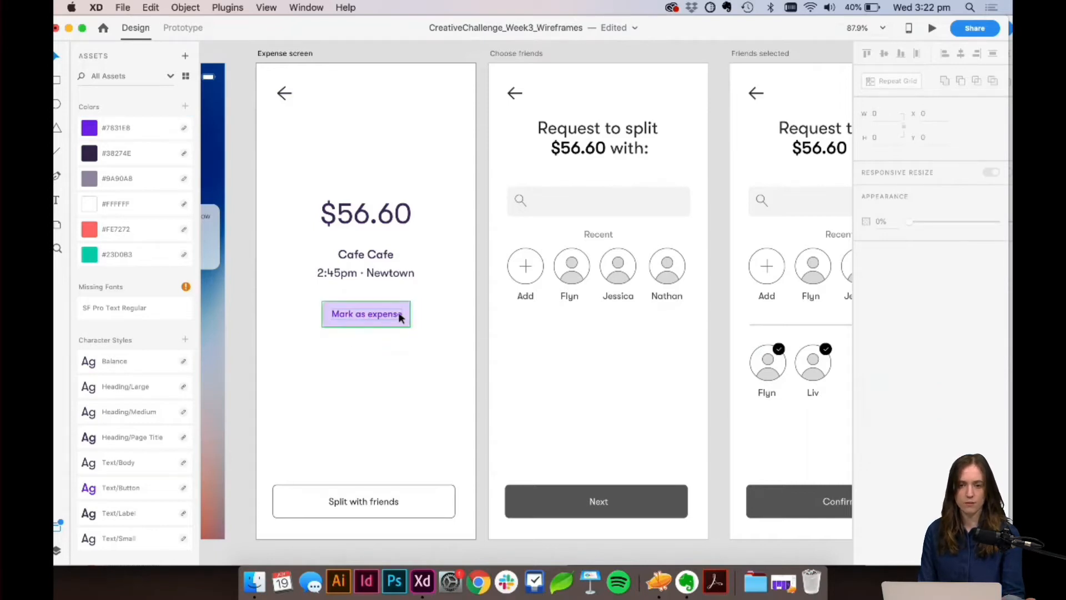
# Step: Delete the wireframe Split with friends button from the Expense screen
pyautogui.click(368, 501)
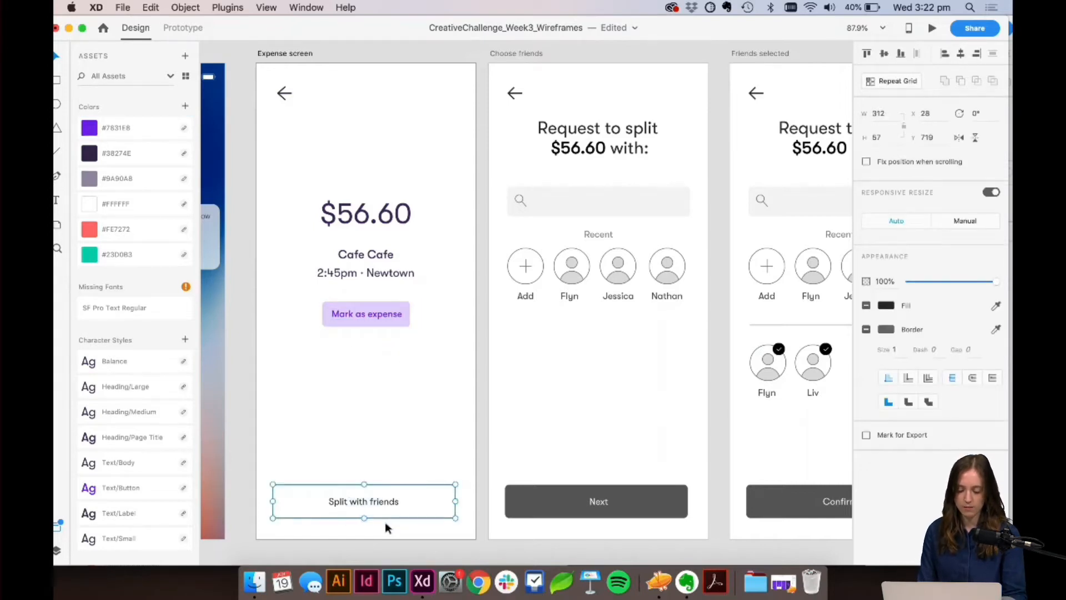
pyautogui.press('BackSpace')
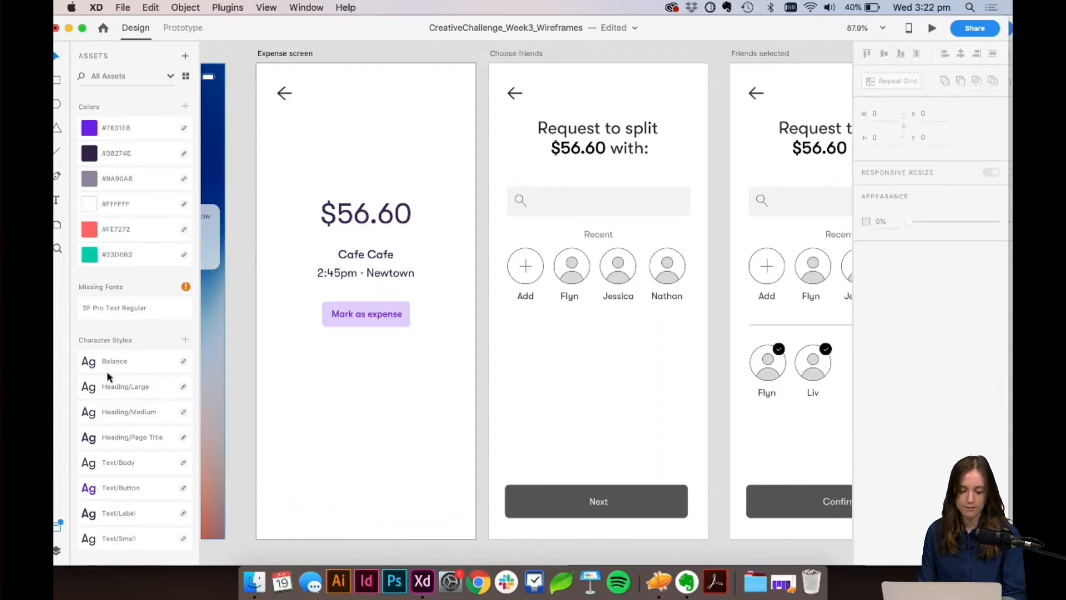
# Step: Look through the asset components for a button to replace Split with friends on the Expense screen
pyautogui.scroll(-10, 157, 315)
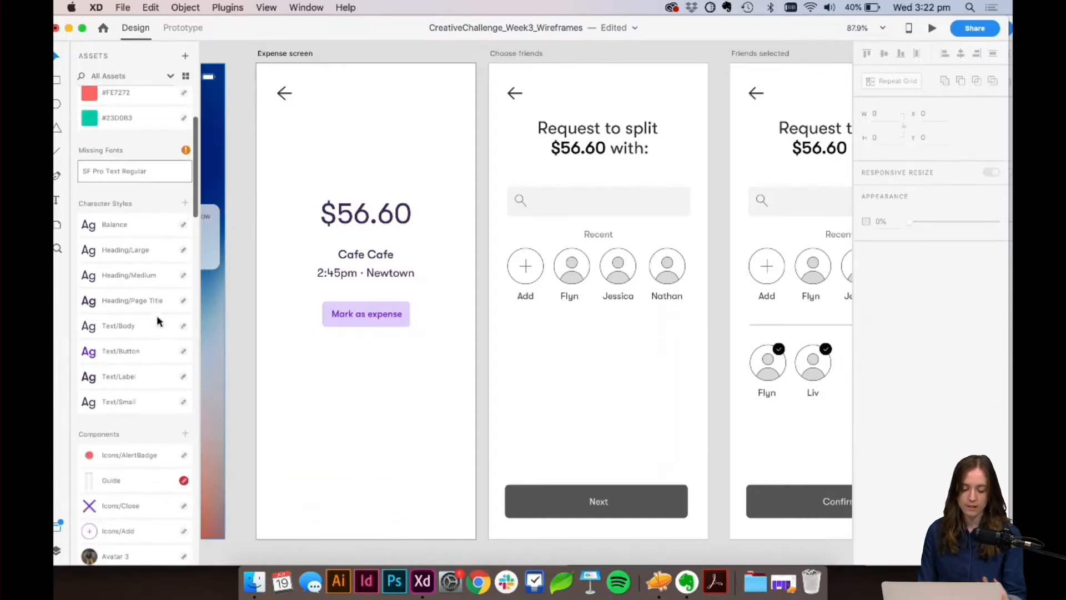
pyautogui.scroll(-20, 157, 315)
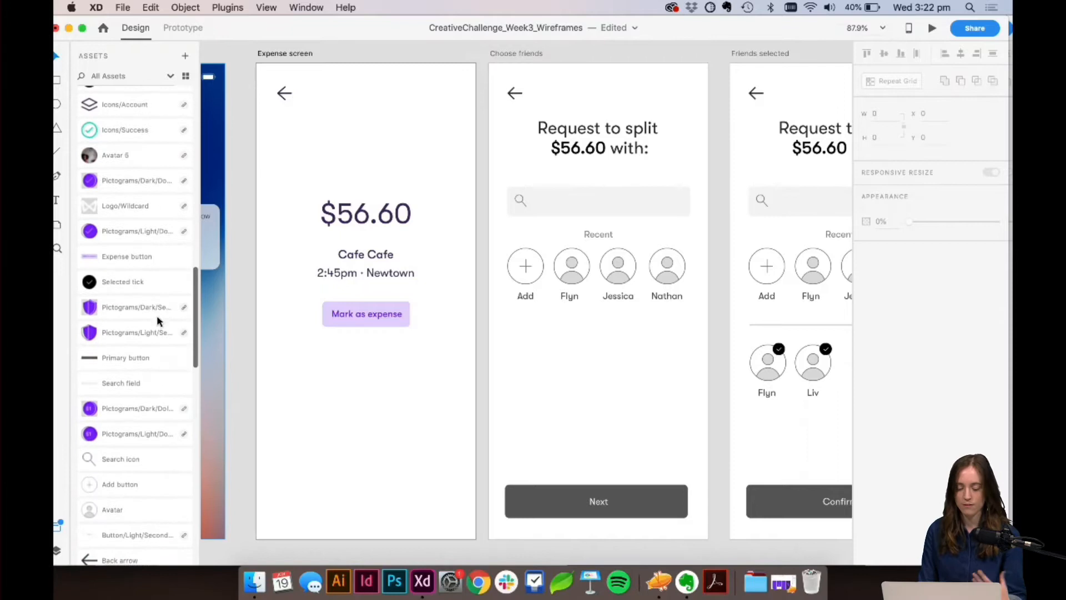
pyautogui.scroll(-7, 156, 315)
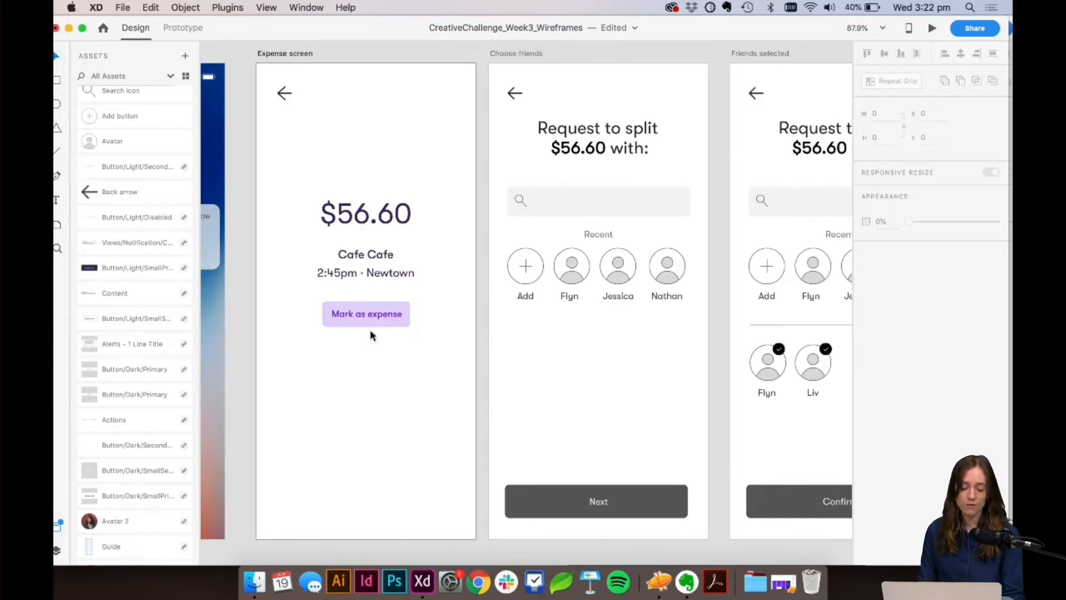
pyautogui.scroll(-20, 119, 359)
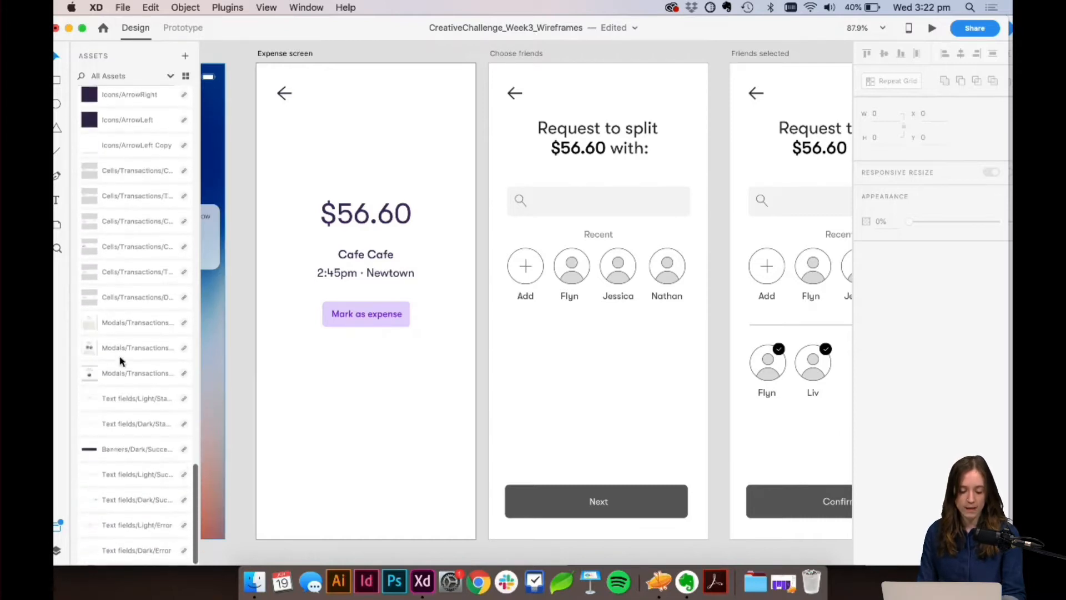
pyautogui.scroll(15, 127, 411)
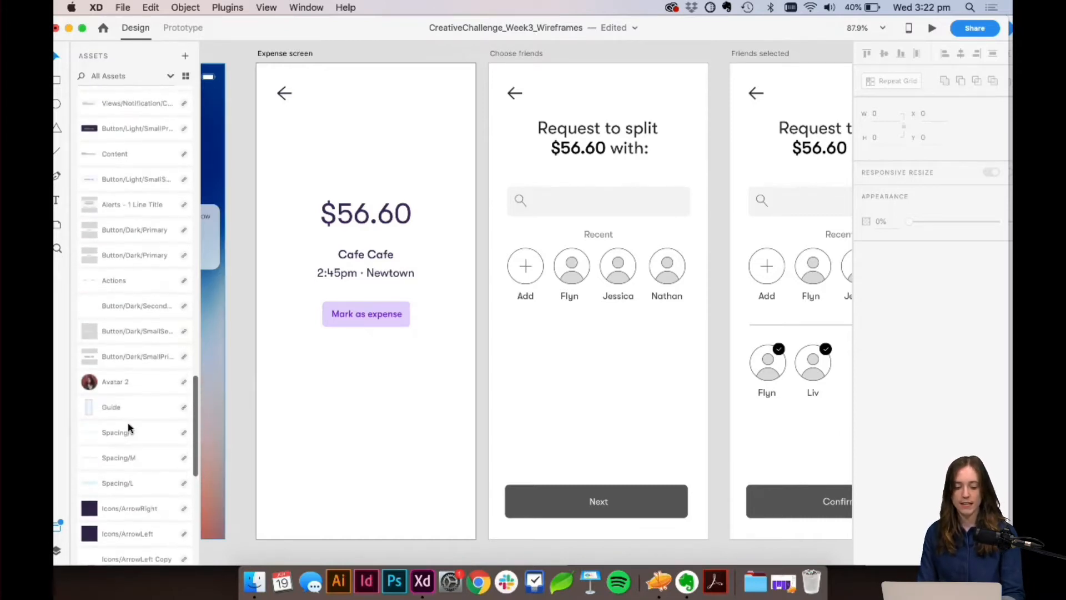
pyautogui.scroll(8, 127, 428)
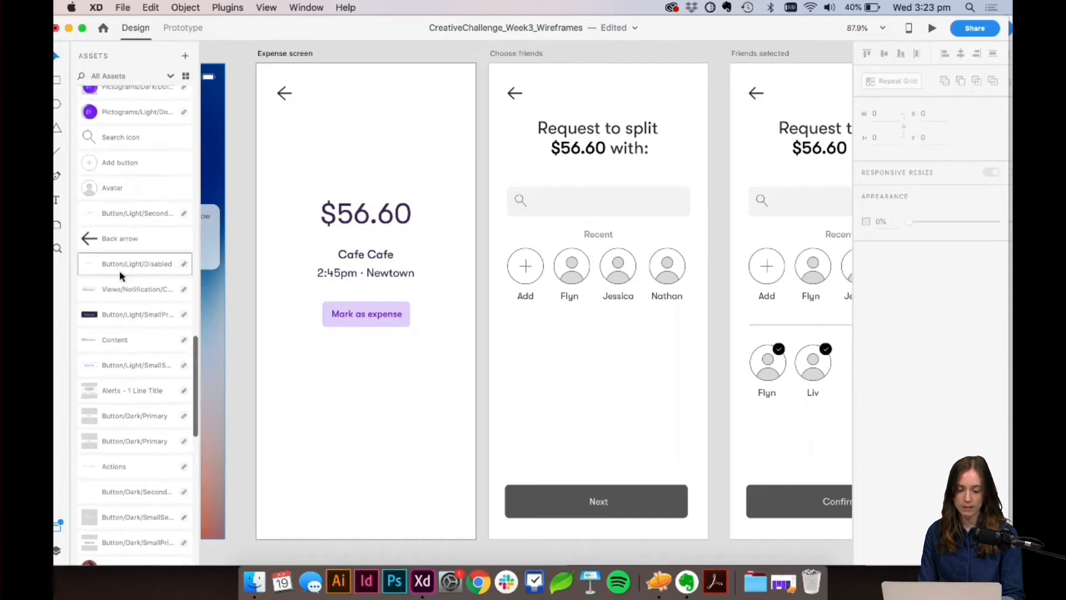
pyautogui.scroll(-8, 120, 313)
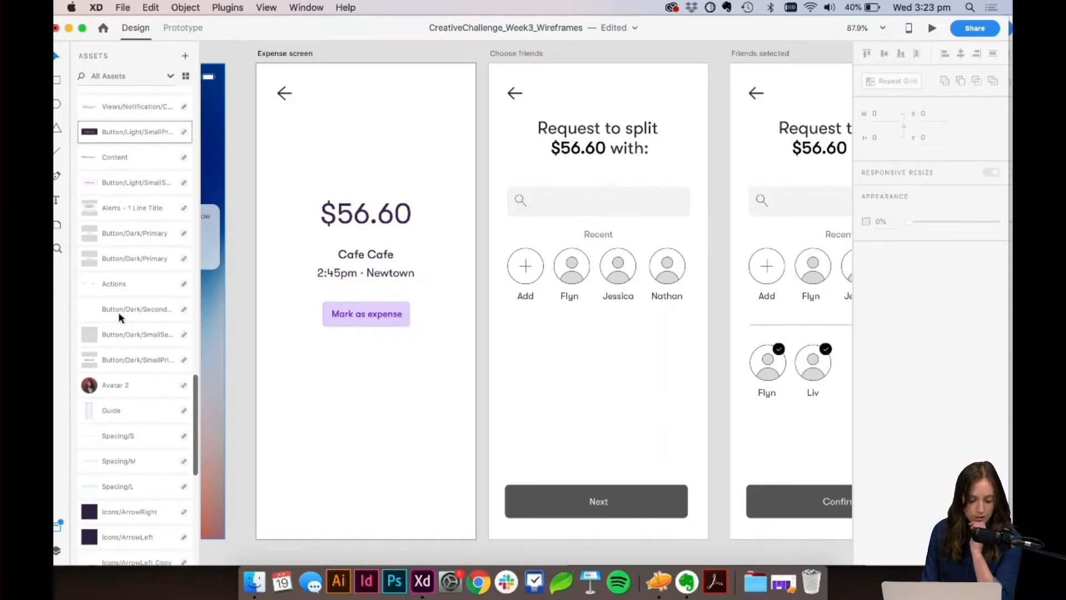
pyautogui.scroll(2, 125, 321)
pyautogui.scroll(-12, 125, 321)
pyautogui.scroll(20, 125, 316)
pyautogui.scroll(16, 123, 251)
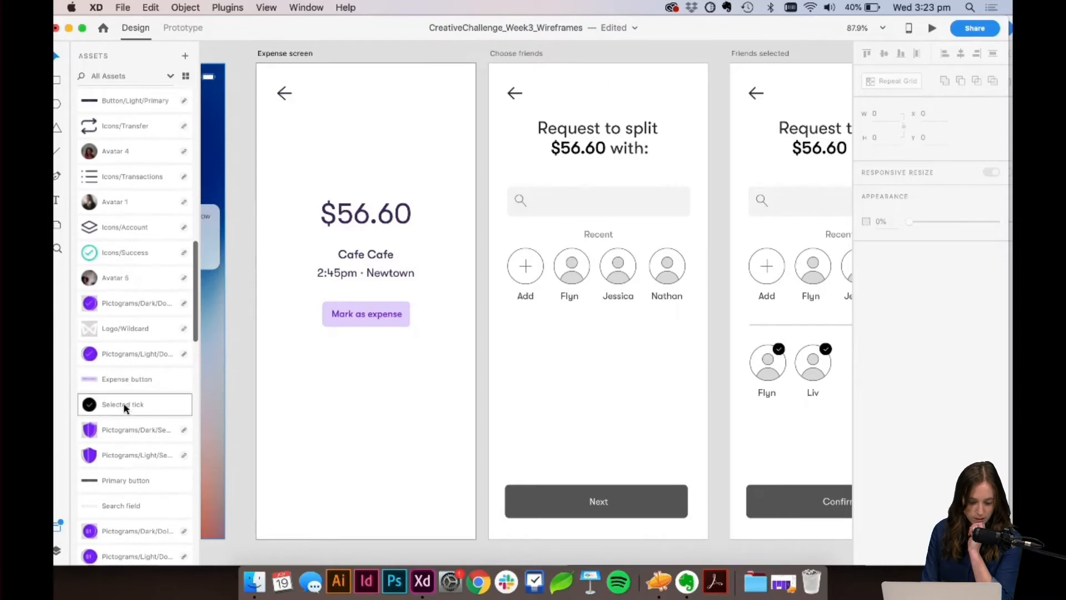
pyautogui.scroll(10, 125, 408)
pyautogui.scroll(2, 125, 408)
pyautogui.scroll(-3, 124, 408)
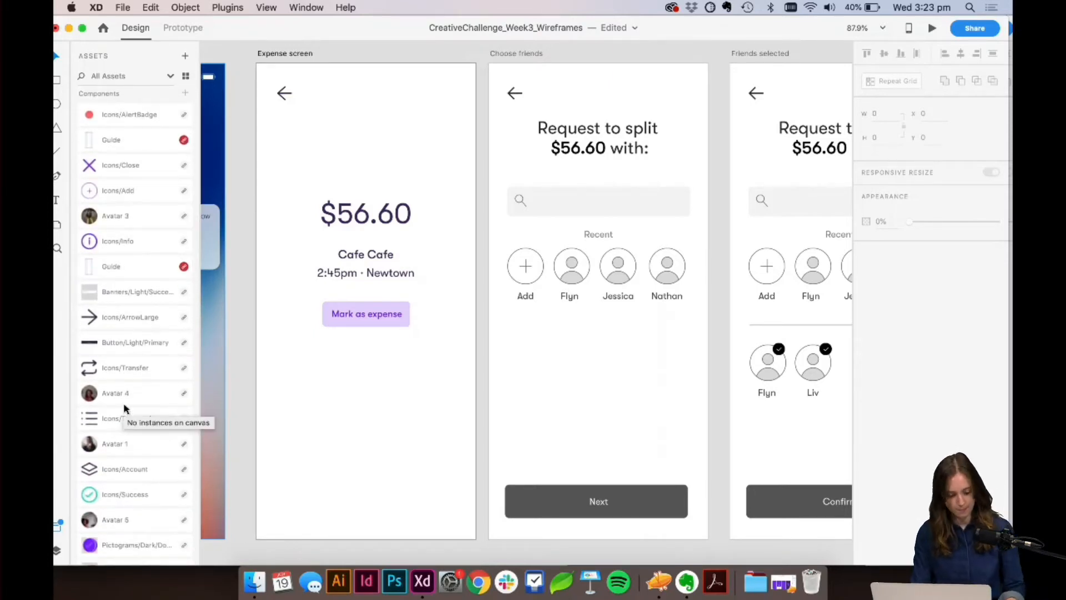
pyautogui.scroll(-16, 124, 408)
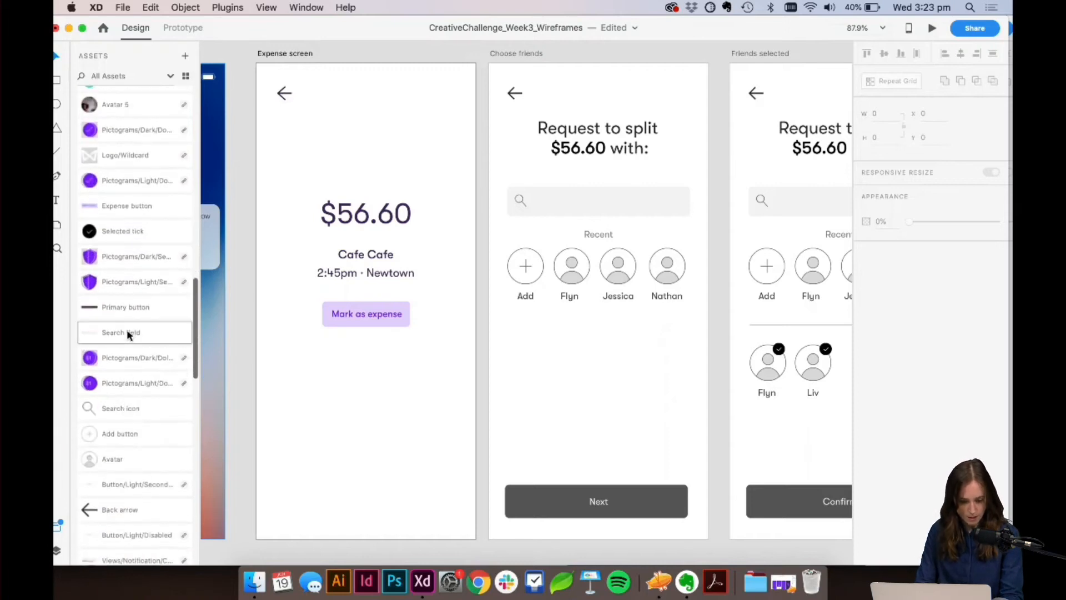
pyautogui.moveTo(119, 306); pyautogui.dragTo(566, 447)
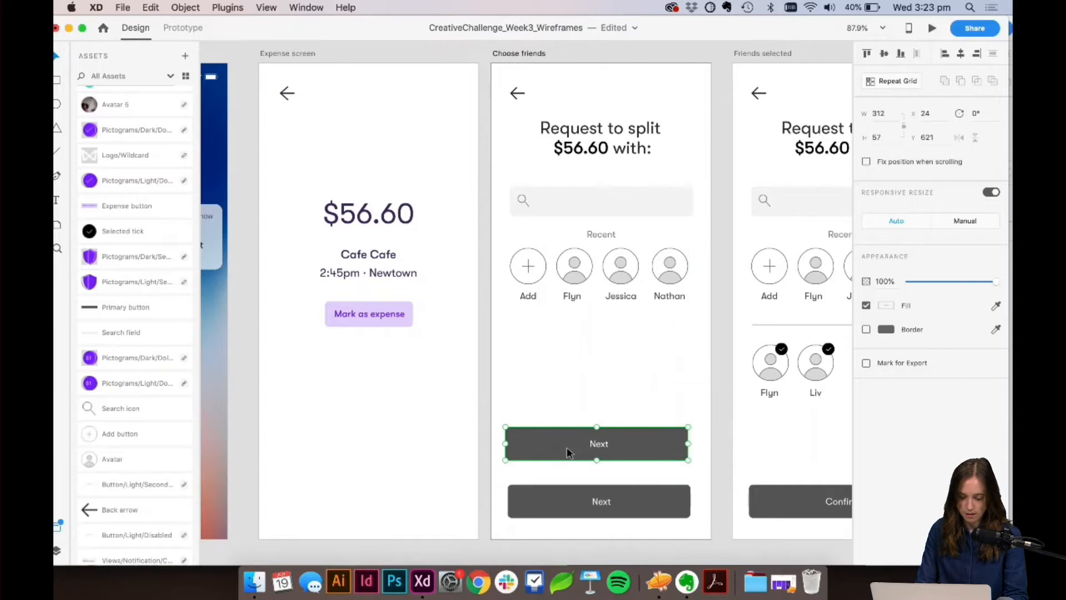
pyautogui.press('Delete')
# Step: Examine the Button/Light and Button/Dark variants and the remaining library components for a suitable button
pyautogui.scroll(-5, 110, 443)
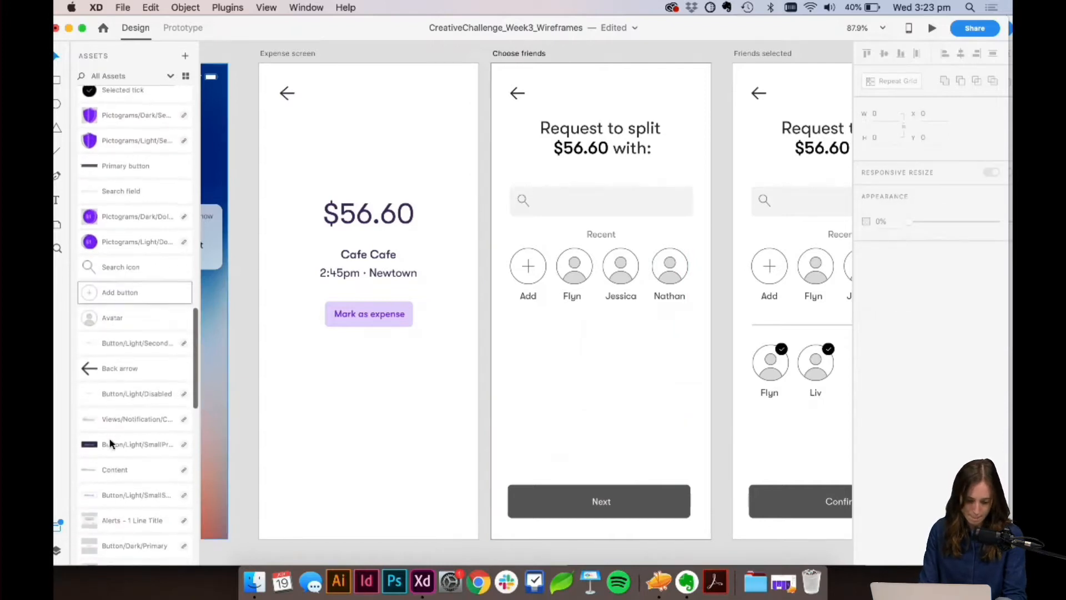
pyautogui.scroll(-3, 128, 442)
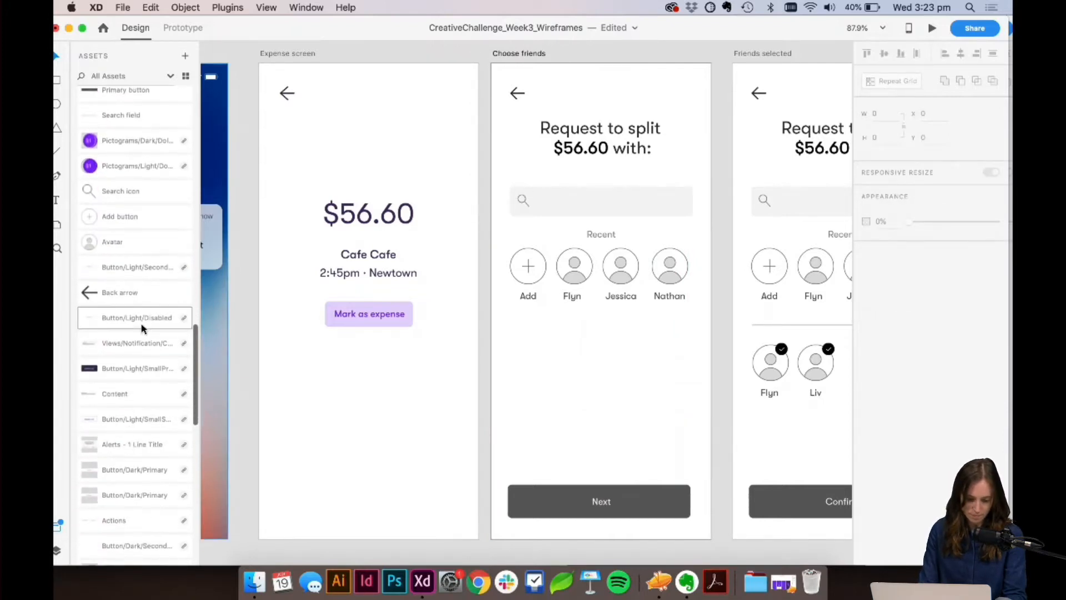
pyautogui.scroll(-3, 114, 356)
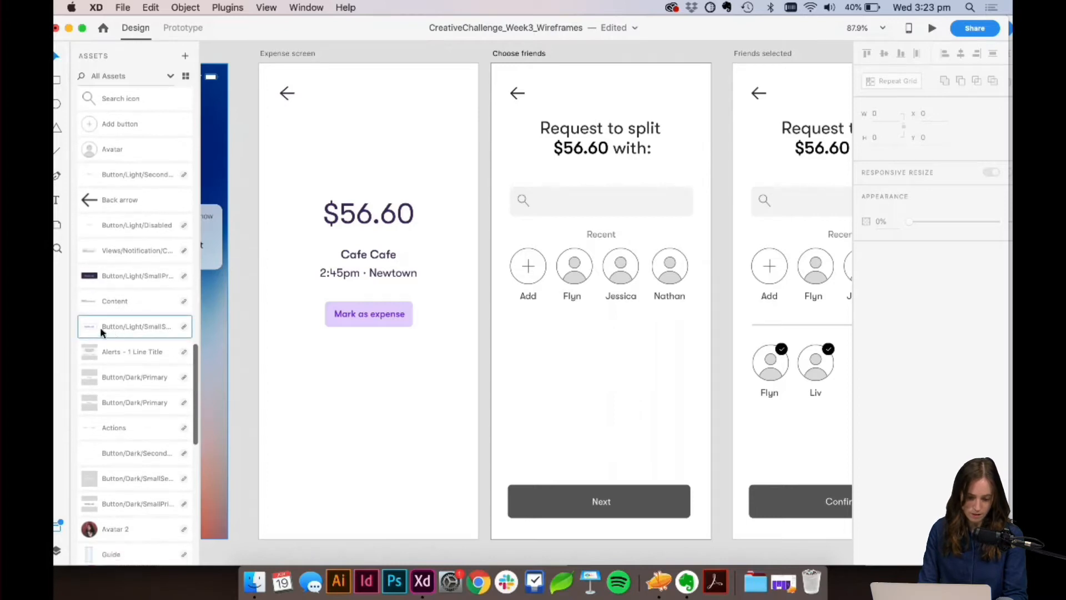
pyautogui.scroll(-1, 115, 404)
pyautogui.scroll(-13, 104, 420)
pyautogui.scroll(-5, 105, 419)
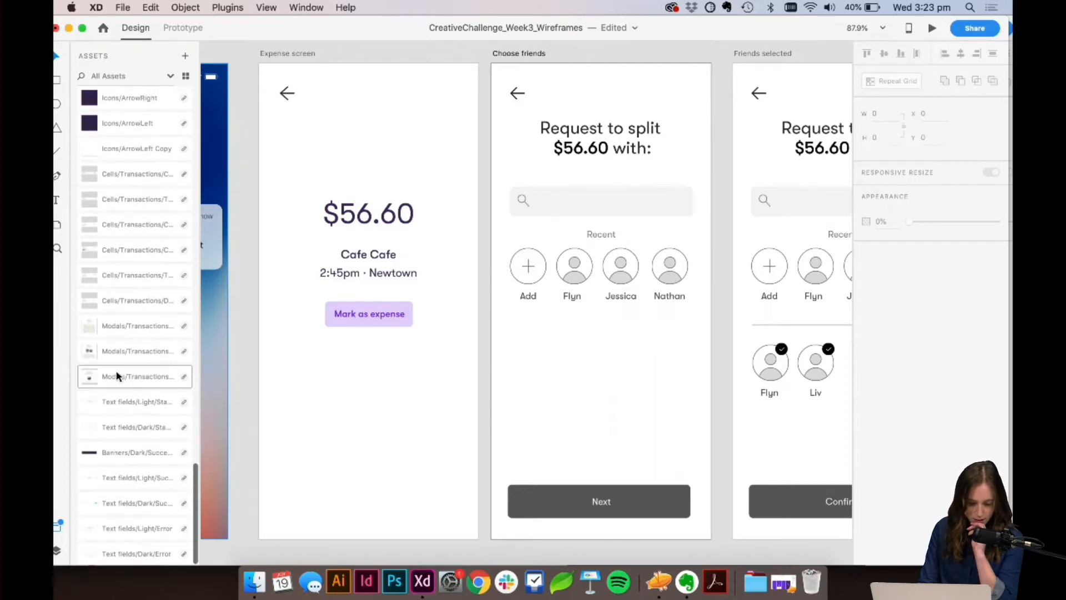
pyautogui.scroll(17, 116, 376)
pyautogui.click(577, 149)
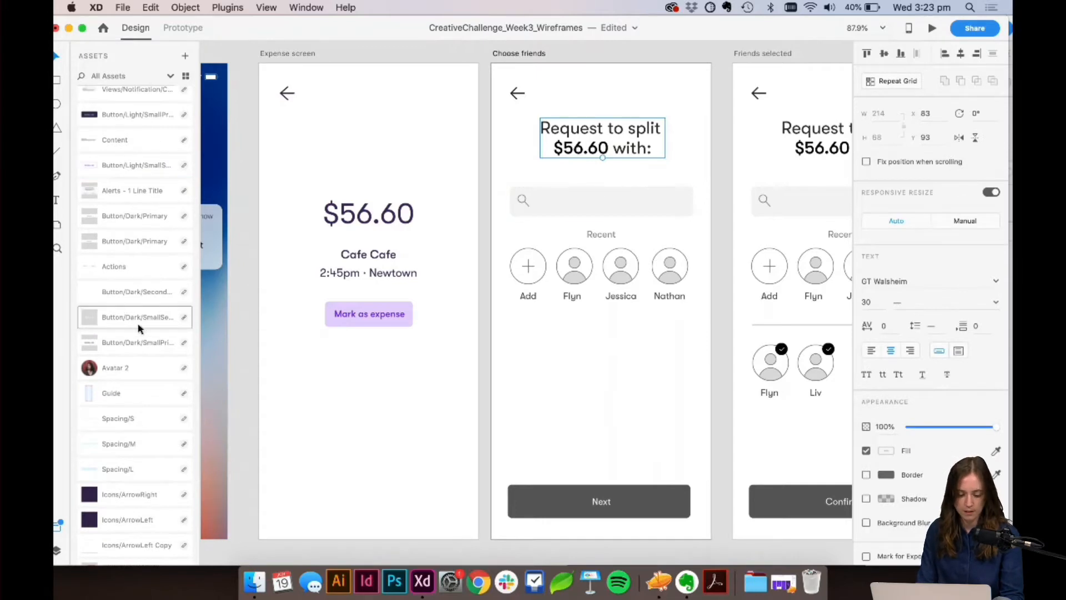
pyautogui.scroll(7, 139, 329)
pyautogui.scroll(9, 139, 329)
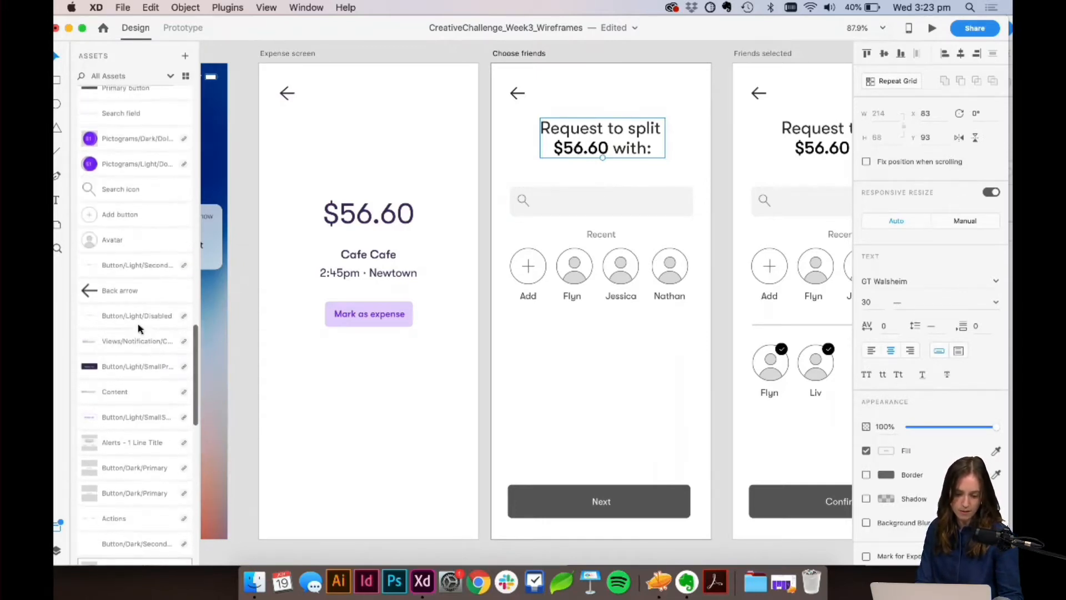
pyautogui.scroll(9, 139, 328)
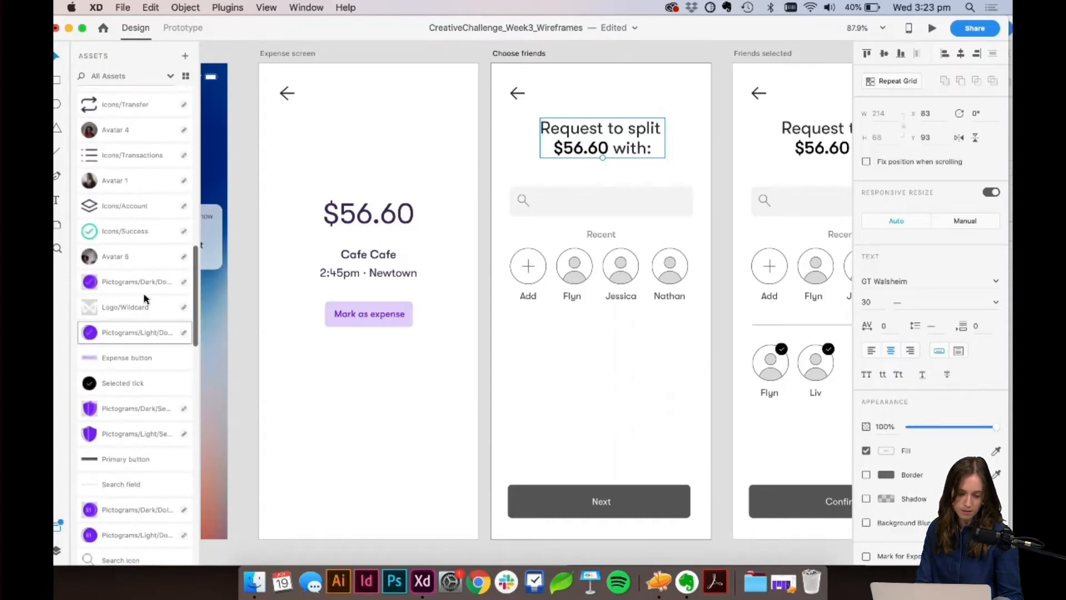
# Step: Replace the Mark as expense button with a new Expense button component, positioned under the 2:45pm · Newtown line at X 113, Y 406
pyautogui.click(141, 355)
pyautogui.moveTo(95, 357)
pyautogui.mouseDown()
pyautogui.moveTo(352, 380)
pyautogui.moveTo(388, 359)
pyautogui.mouseUp()
pyautogui.moveTo(439, 334); pyautogui.dragTo(361, 301)
pyautogui.press('Delete')
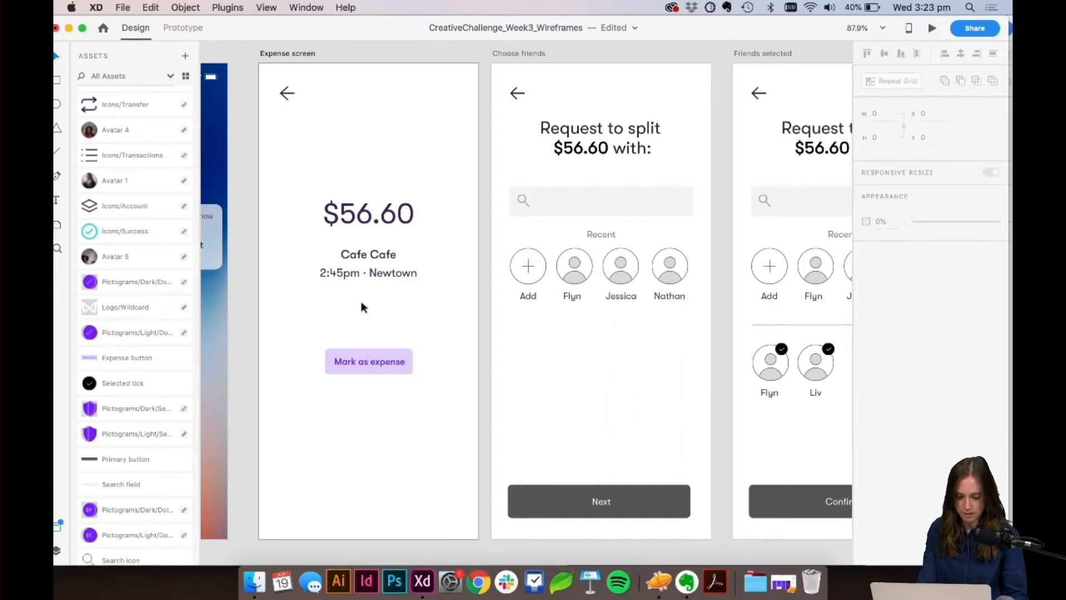
pyautogui.moveTo(365, 347); pyautogui.dragTo(364, 303)
# Step: Look through the library's button components for a secondary button to use on the Expense screen
pyautogui.scroll(-1, 139, 238)
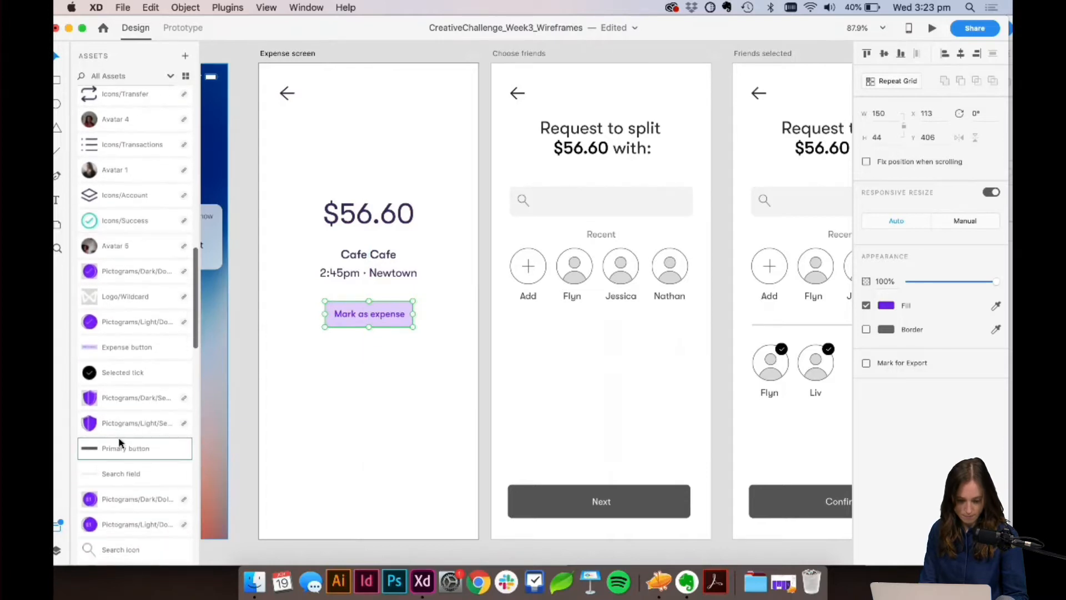
pyautogui.scroll(-5, 119, 438)
pyautogui.scroll(-4, 119, 461)
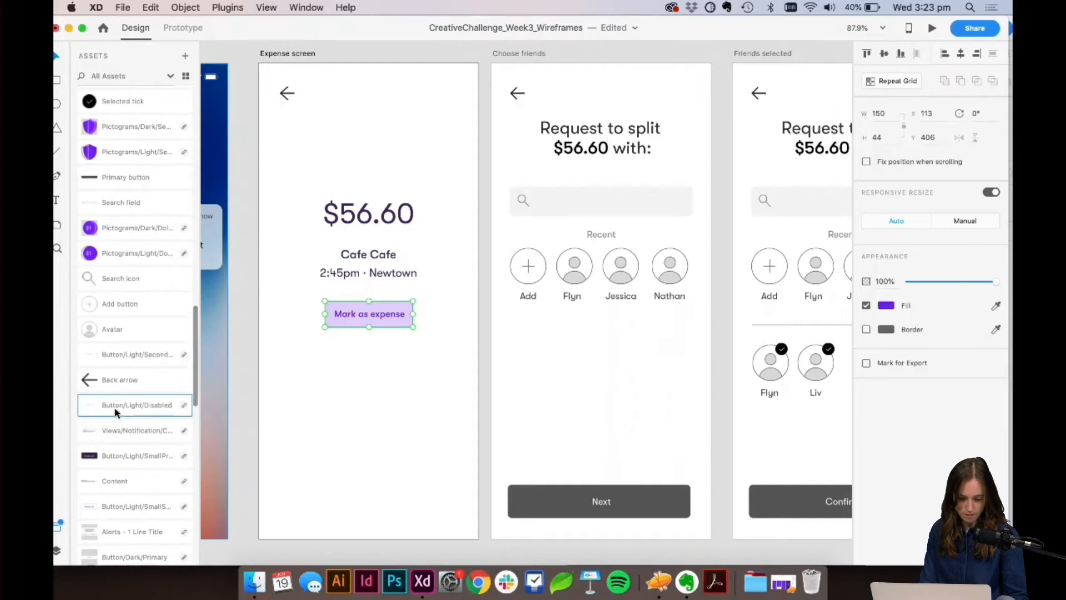
pyautogui.scroll(-5, 120, 433)
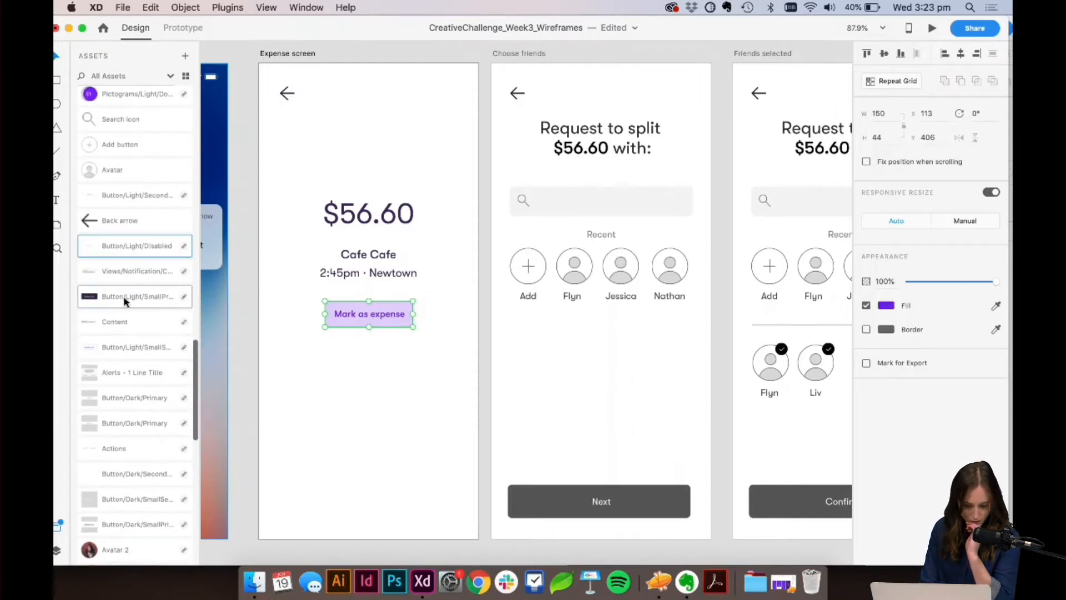
pyautogui.scroll(-1, 121, 359)
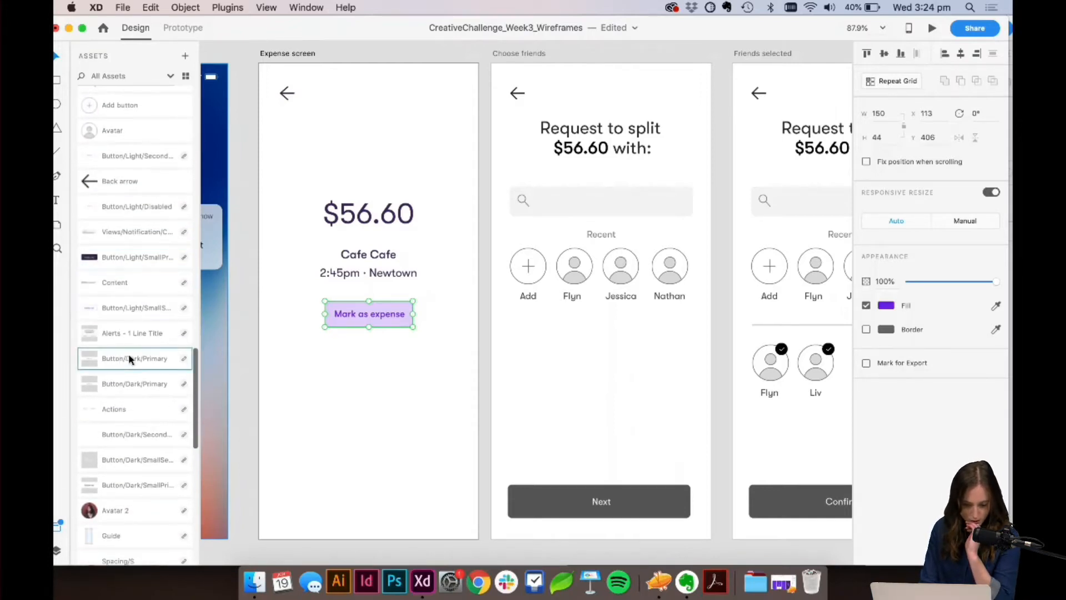
pyautogui.scroll(-2, 129, 353)
pyautogui.scroll(-10, 128, 413)
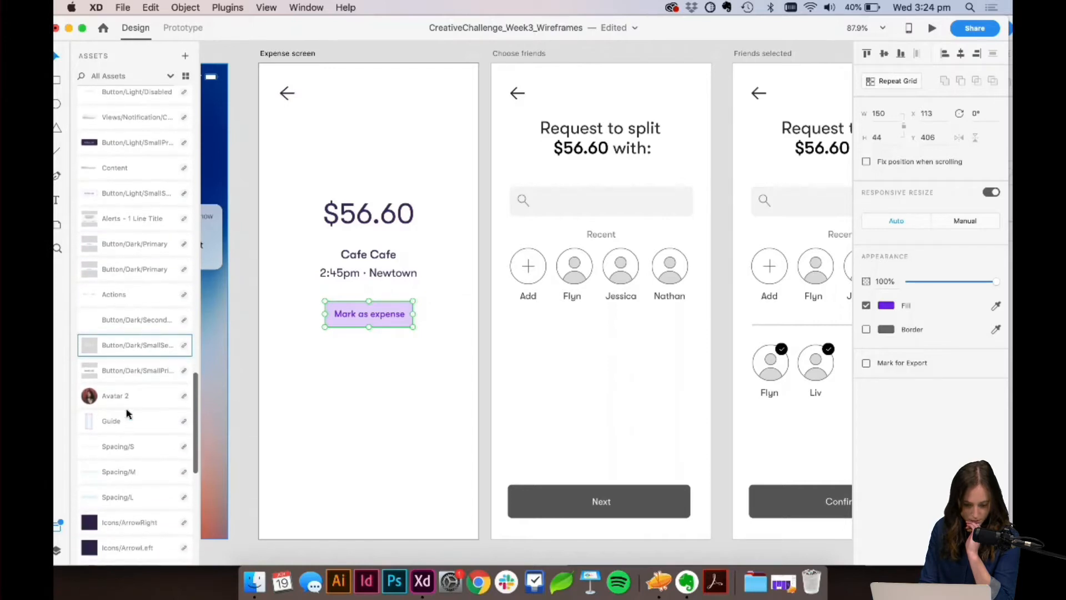
pyautogui.scroll(-6, 142, 461)
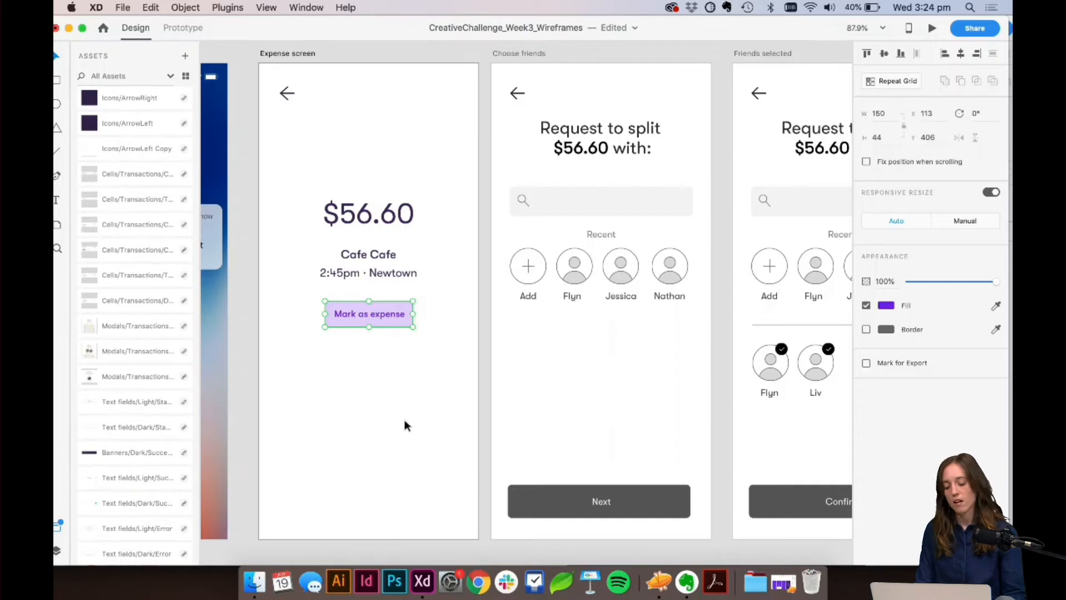
# Step: Copy the Next button from the Choose friends screen to the foot of the Expense screen at X 44, Y 719
pyautogui.moveTo(585, 422); pyautogui.dragTo(431, 497)
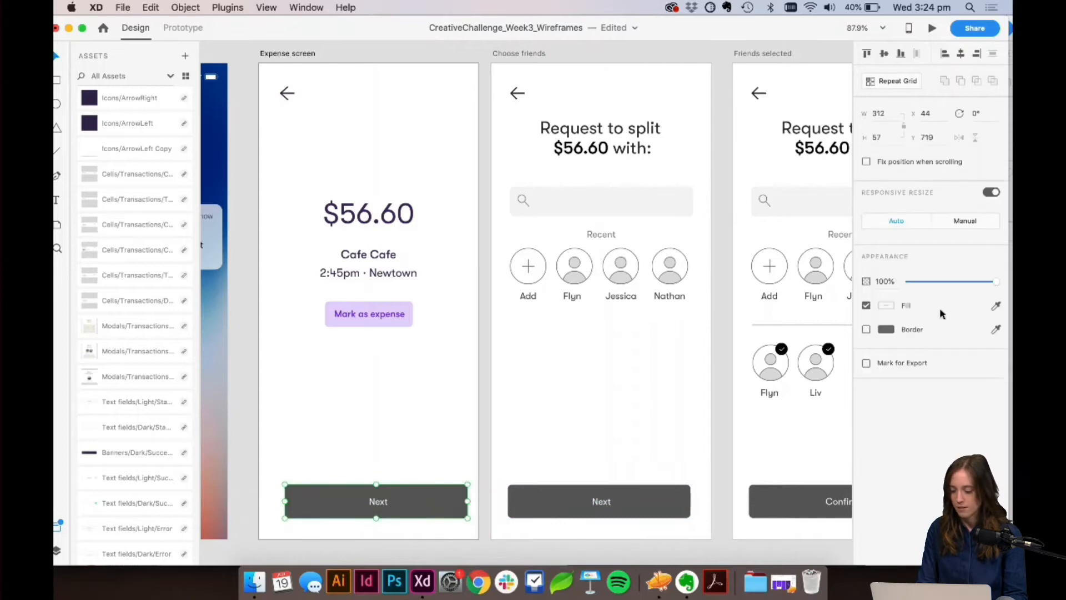
pyautogui.click(887, 330)
pyautogui.click(596, 349)
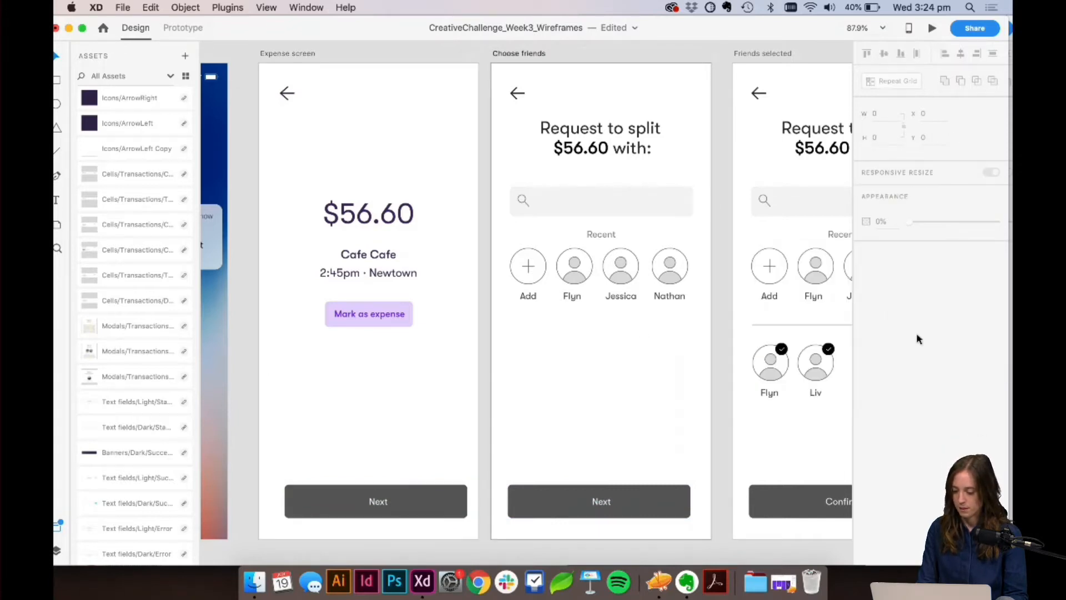
pyautogui.click(447, 490)
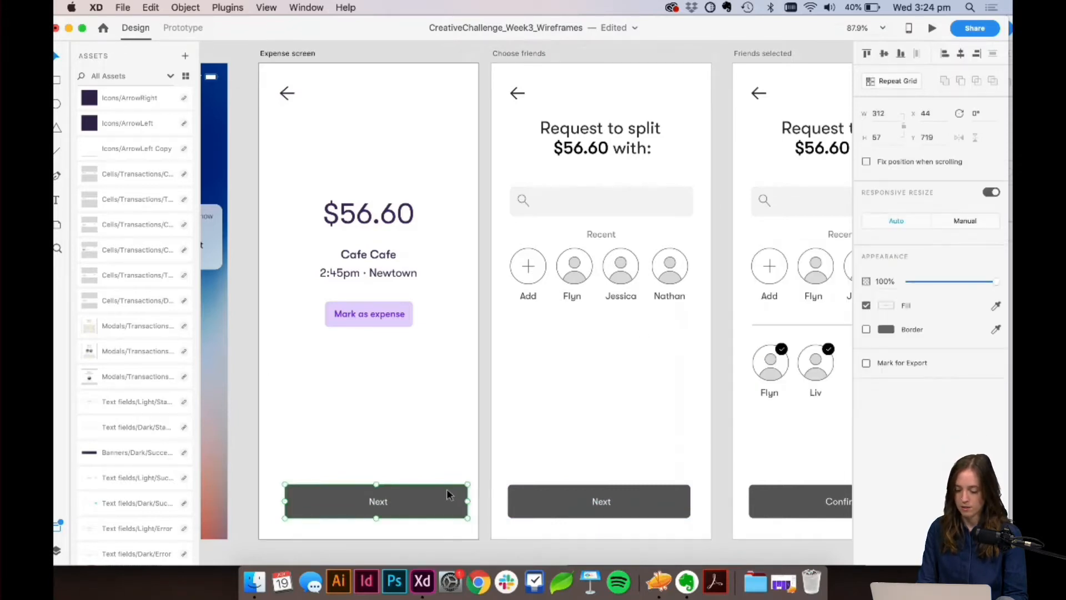
# Step: Try to restyle the whole copied Next button with no fill and a border in the library's purple
pyautogui.click(867, 305)
pyautogui.click(866, 329)
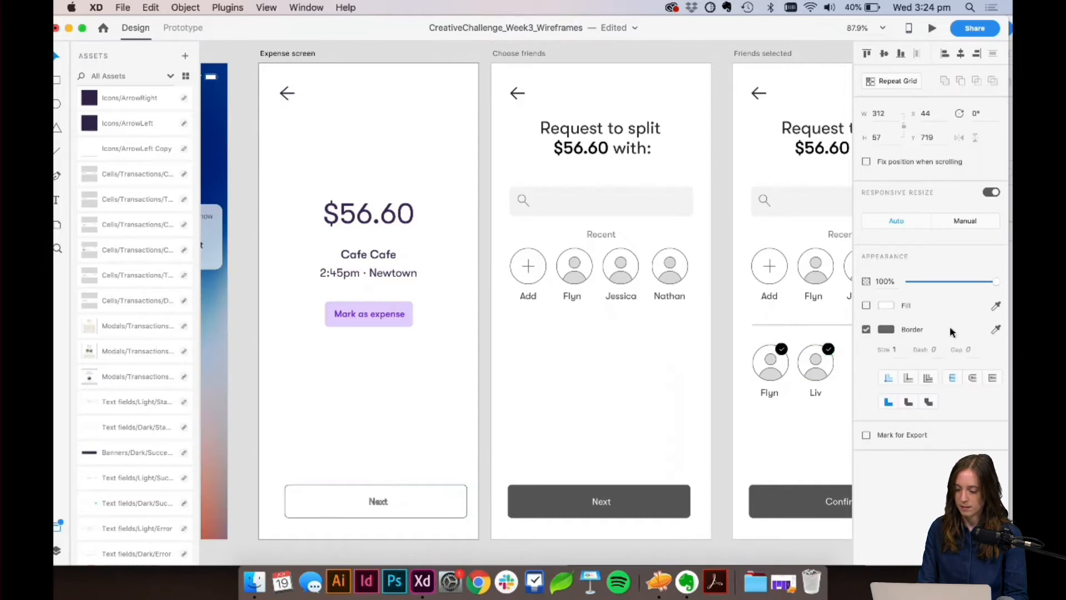
pyautogui.click(886, 330)
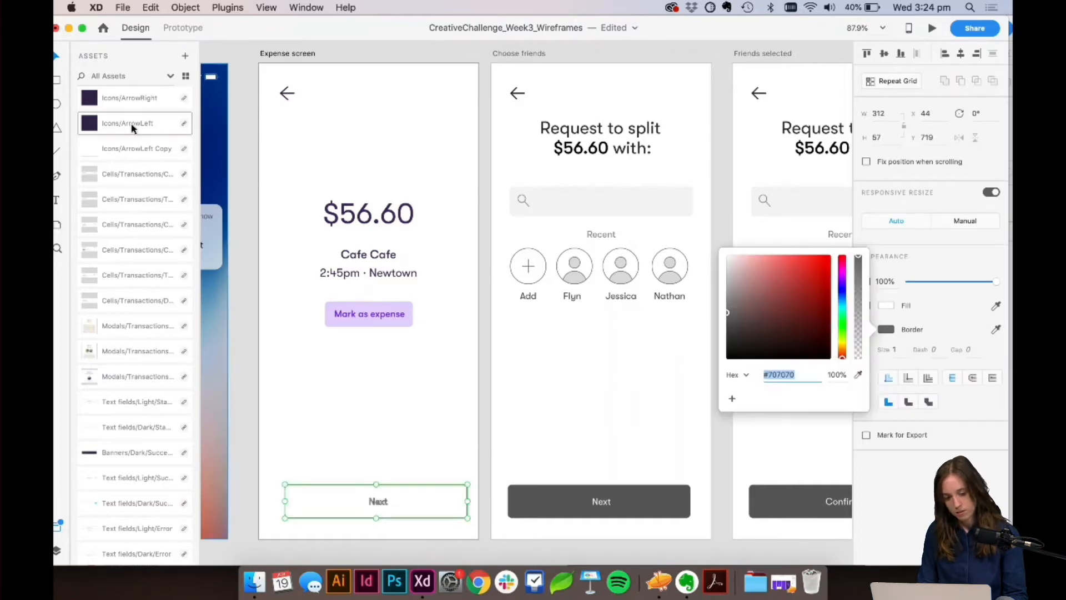
pyautogui.scroll(-10, 131, 125)
pyautogui.scroll(10, 132, 132)
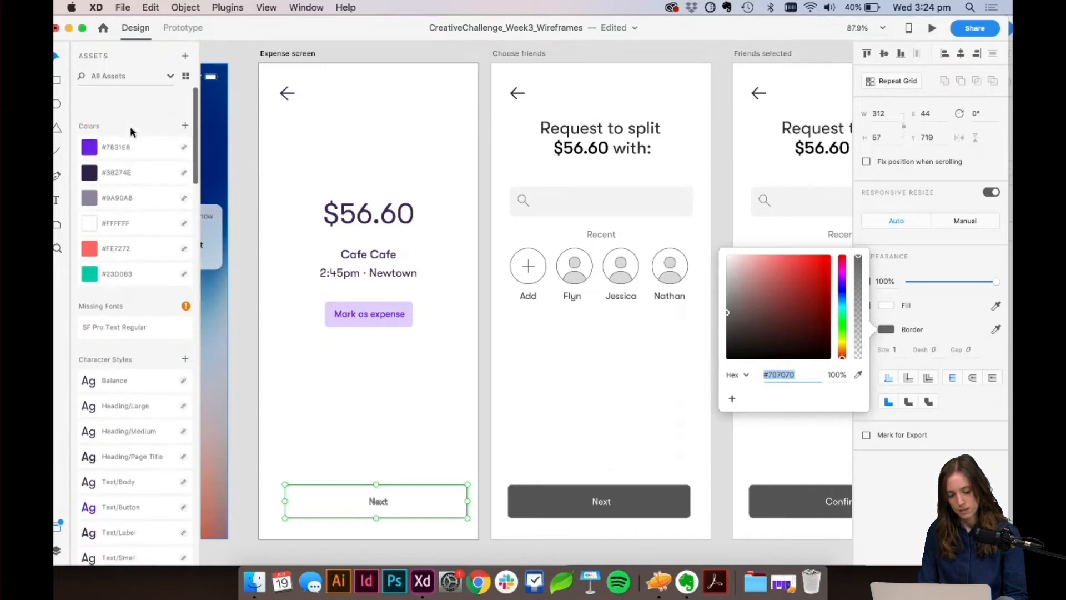
pyautogui.click(117, 129)
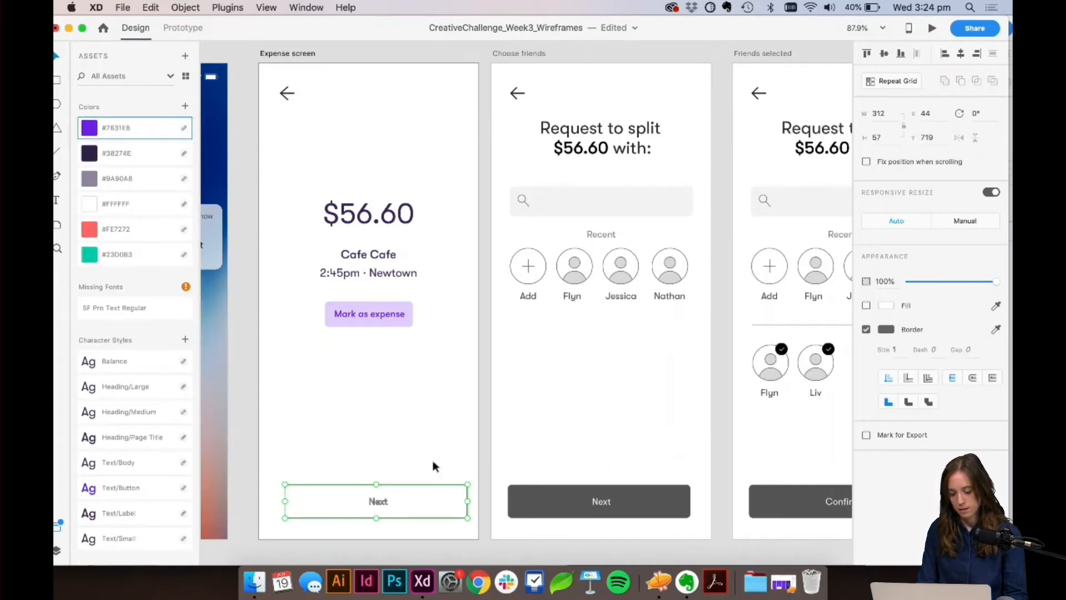
pyautogui.press('super+z')
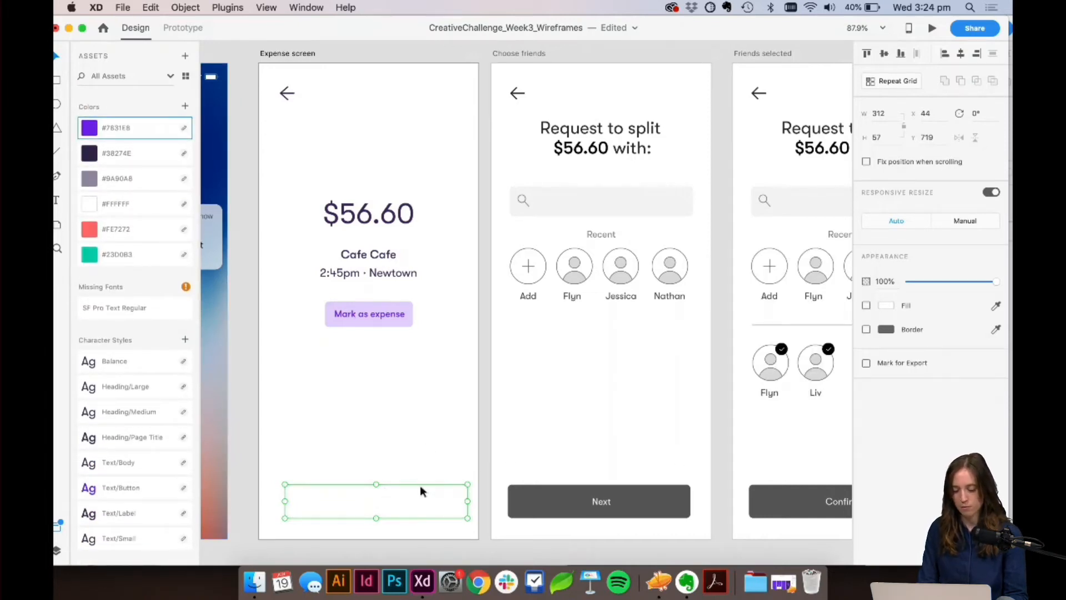
pyautogui.press('super+z')
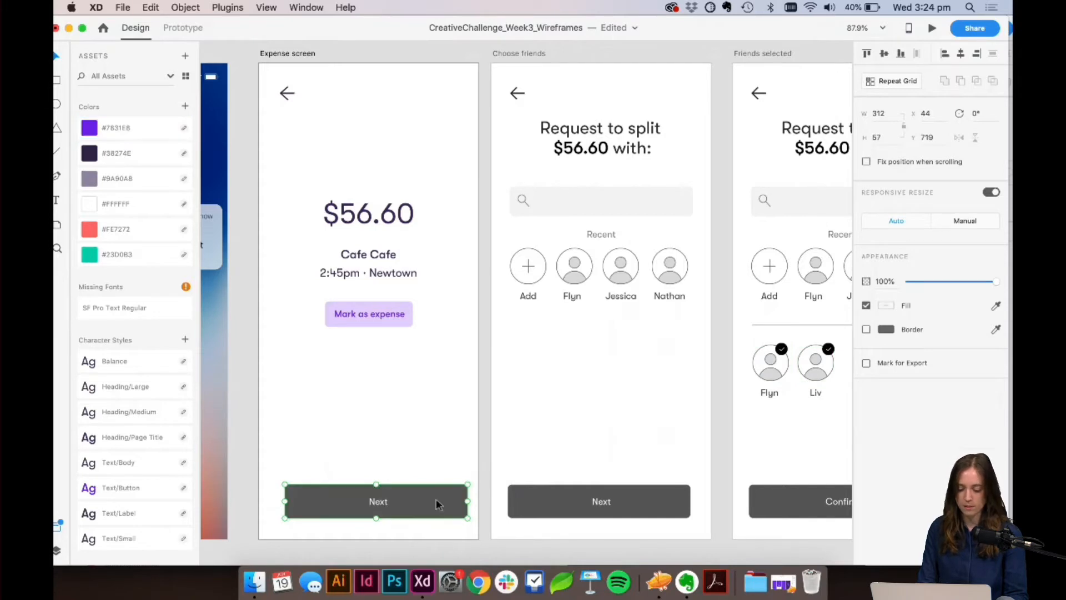
# Step: Remove the fill from the copied Next button's background rectangle and give it a size 1 border in the library's purple
pyautogui.doubleClick(436, 498)
pyautogui.click(866, 382)
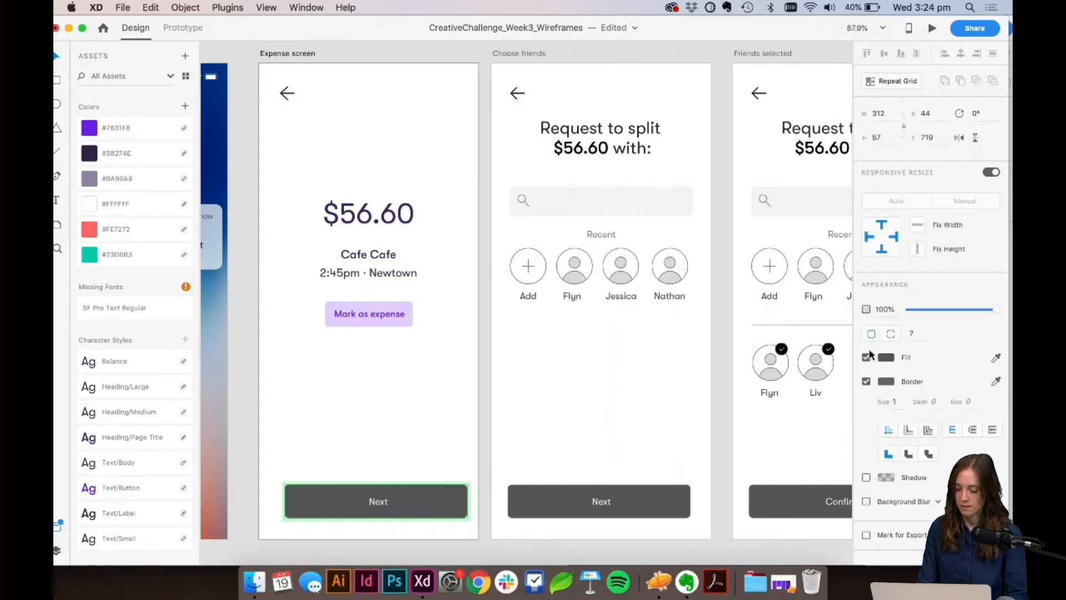
pyautogui.click(867, 358)
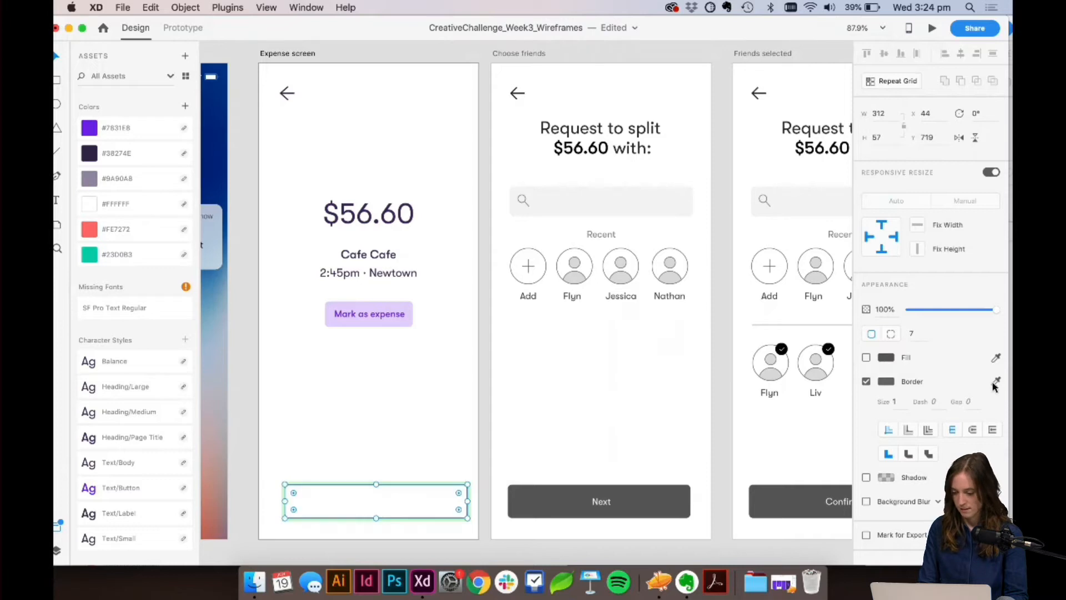
pyautogui.click(995, 358)
pyautogui.click(89, 127)
# Step: Color the Next label on the Expense screen's outlined button with the library's purple
pyautogui.doubleClick(368, 502)
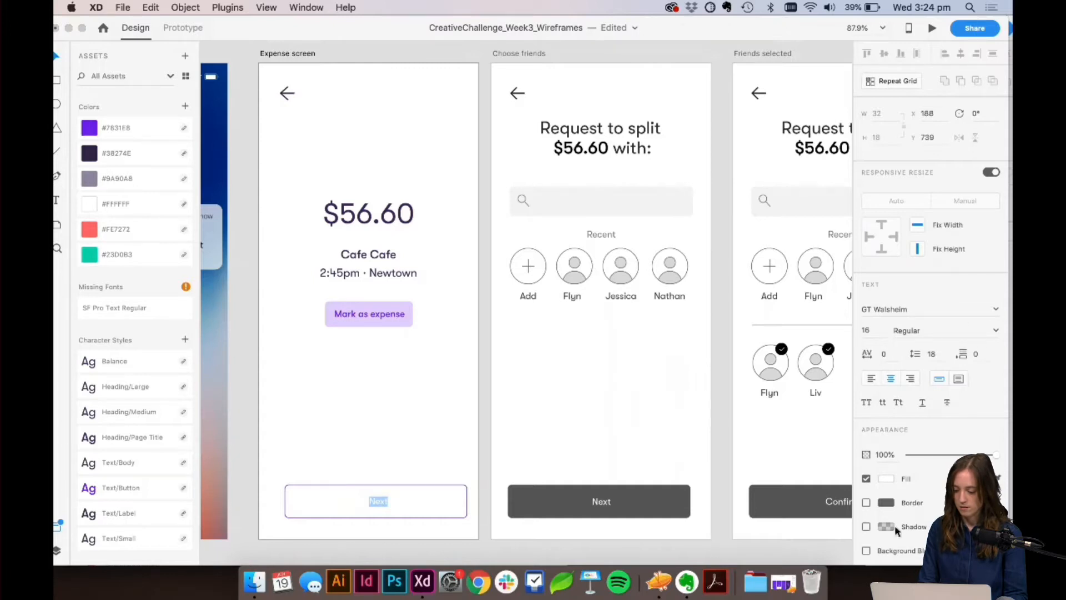
pyautogui.click(885, 478)
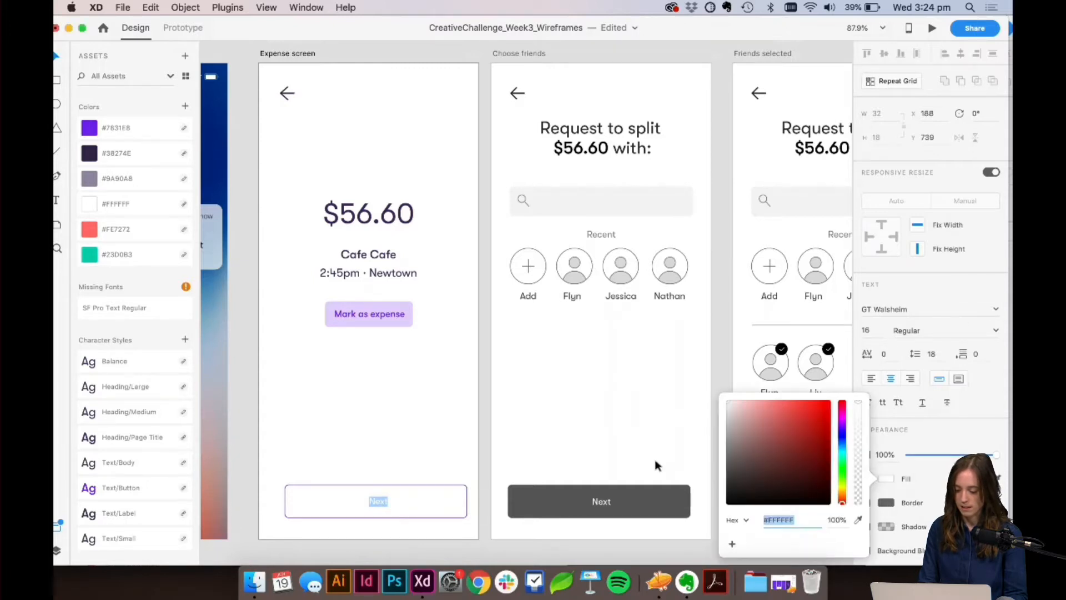
pyautogui.press('Escape')
pyautogui.doubleClick(380, 503)
pyautogui.click(996, 479)
pyautogui.click(89, 128)
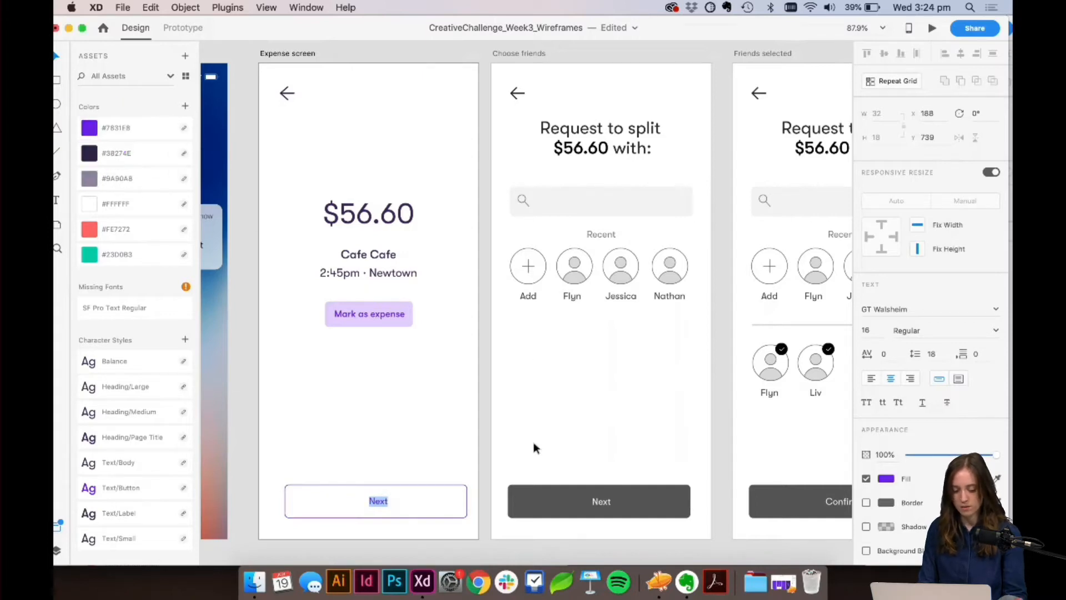
pyautogui.click(402, 443)
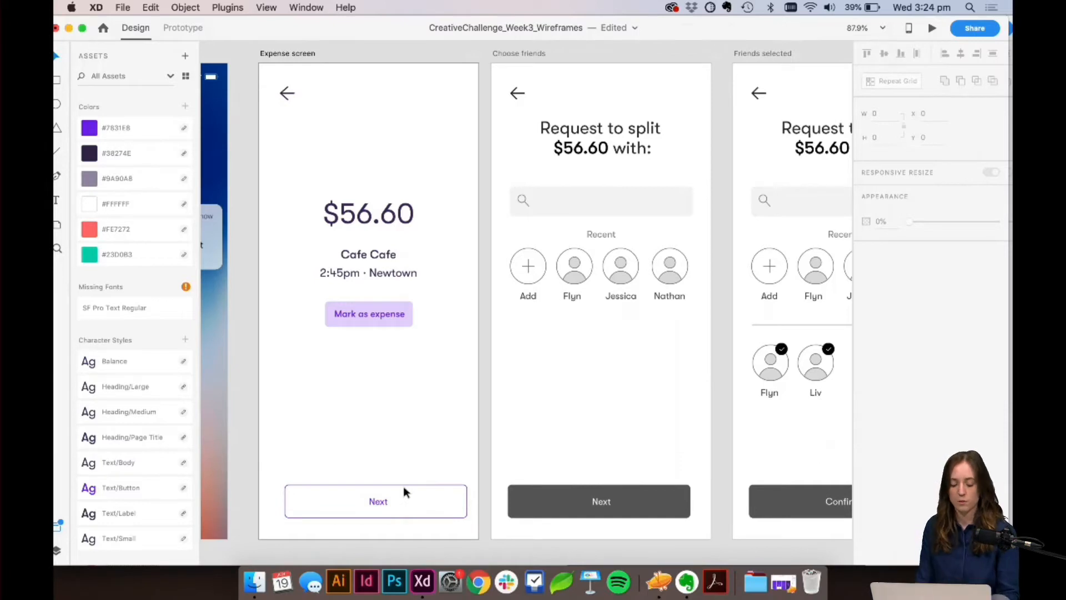
# Step: Set the font weight of the Expense screen's Next button label to Medium
pyautogui.doubleClick(380, 501)
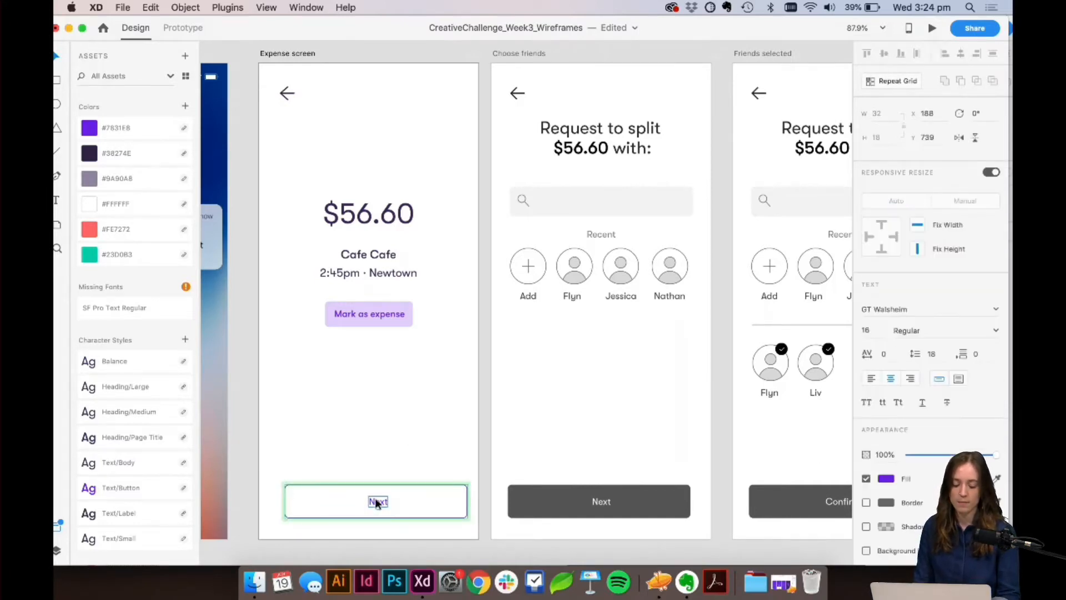
pyautogui.doubleClick(384, 503)
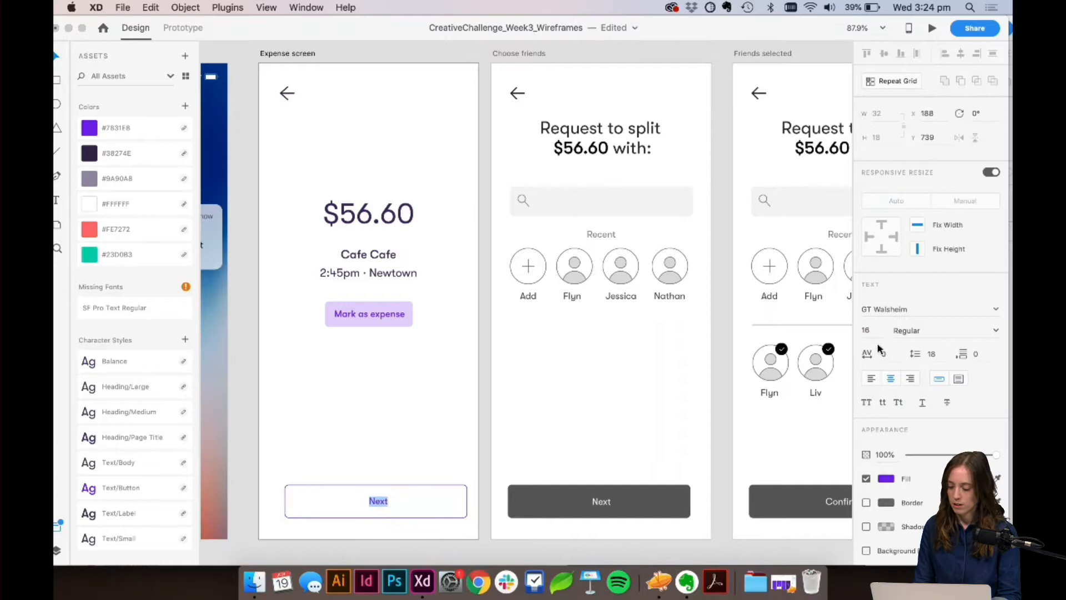
pyautogui.click(925, 330)
pyautogui.write('Medium')
pyautogui.press('Return')
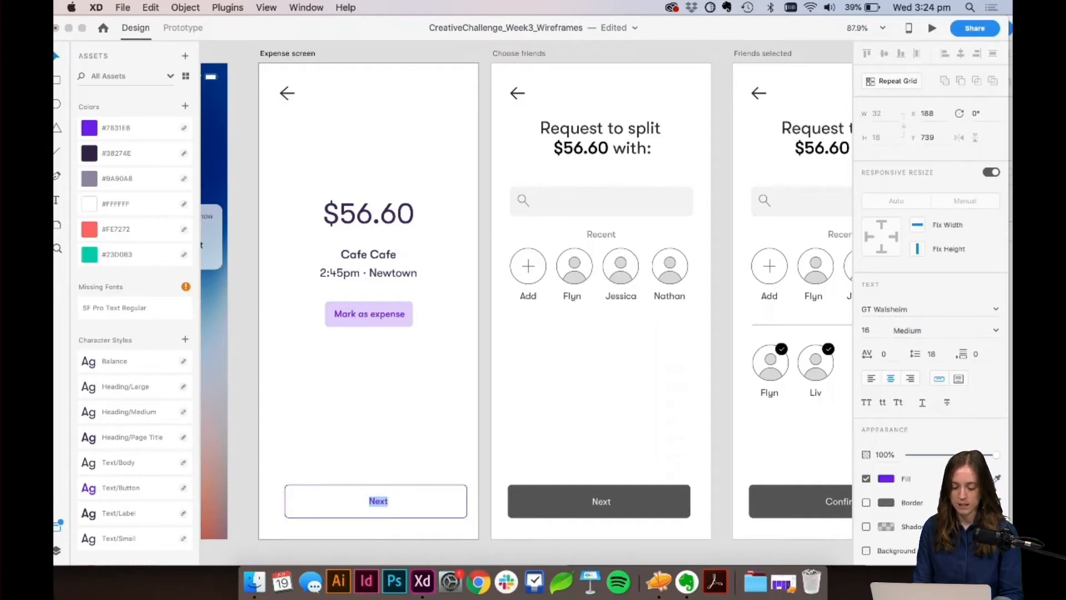
pyautogui.click(383, 446)
# Step: Apply the Heading/Medium character style to the "Request to split $56.60 with:" heading on the Choose friends screen
pyautogui.hscroll(2, 385, 447)
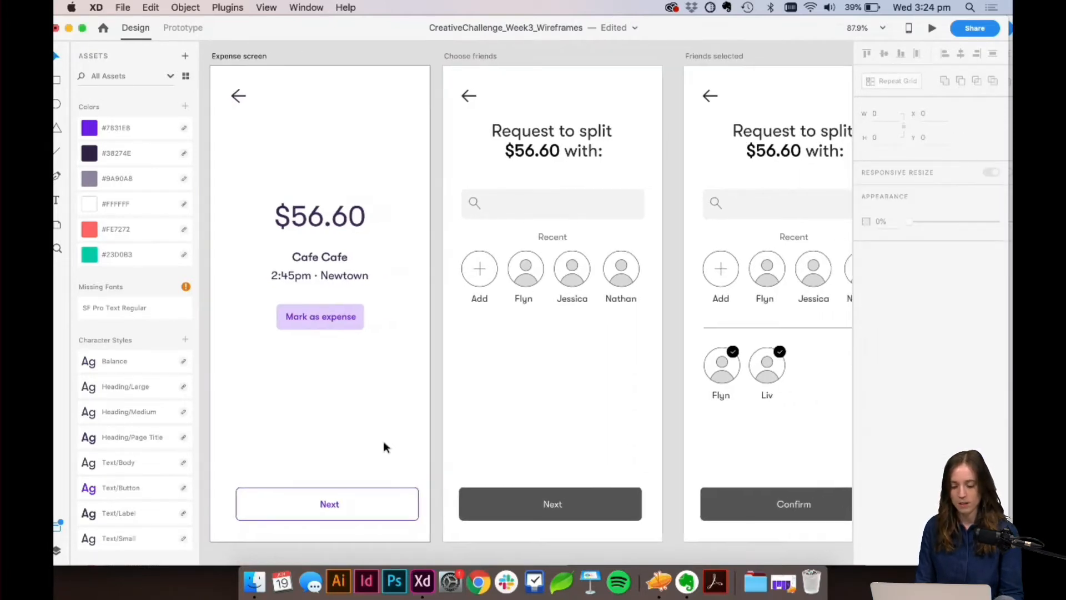
pyautogui.hscroll(4, 394, 413)
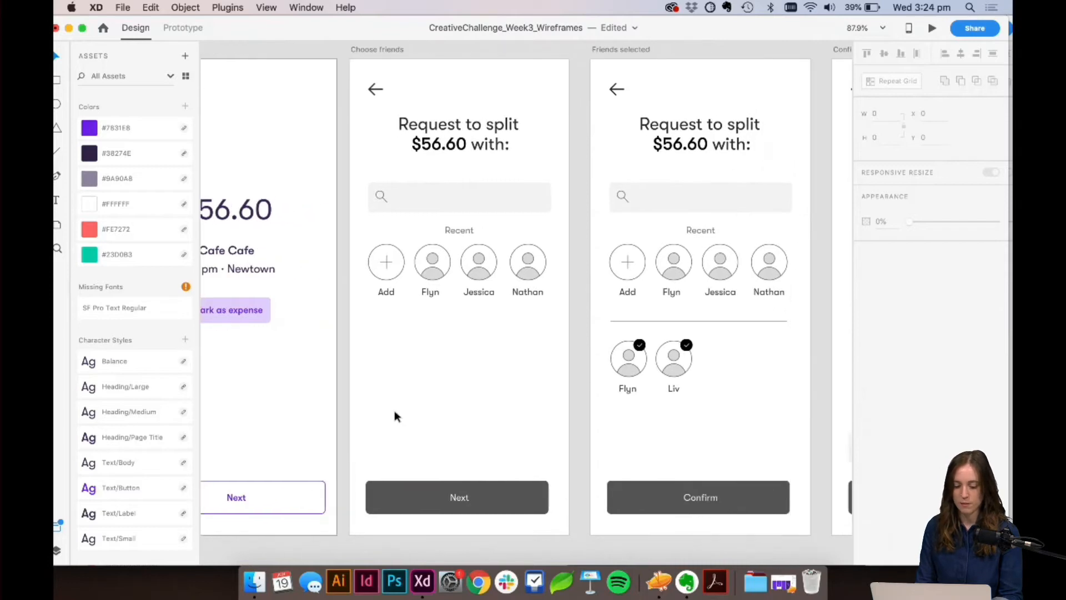
pyautogui.click(451, 154)
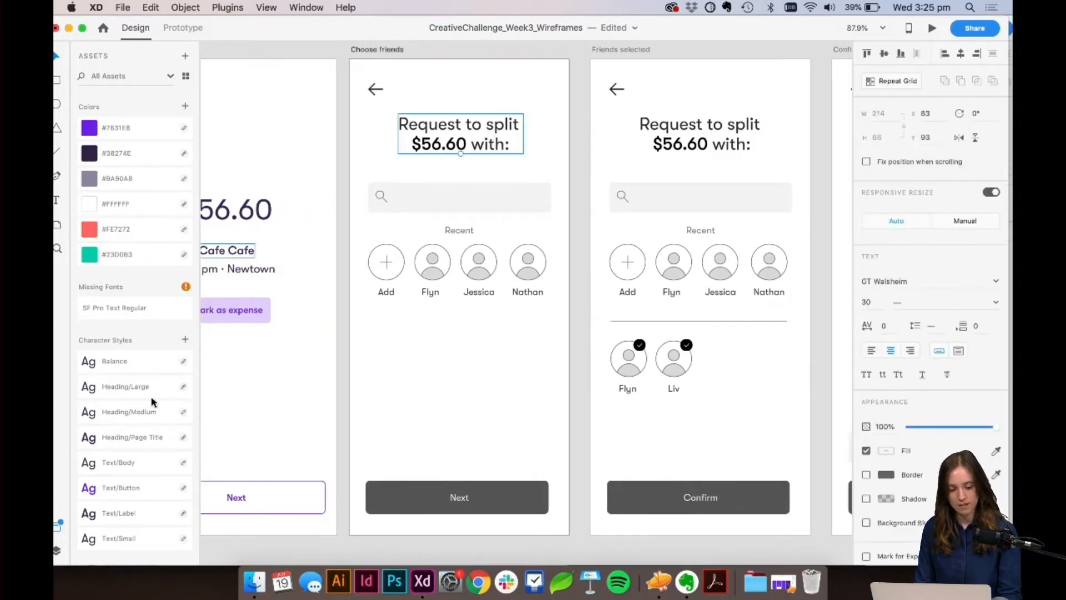
pyautogui.scroll(-5, 151, 401)
pyautogui.scroll(-6, 152, 401)
pyautogui.scroll(10, 161, 389)
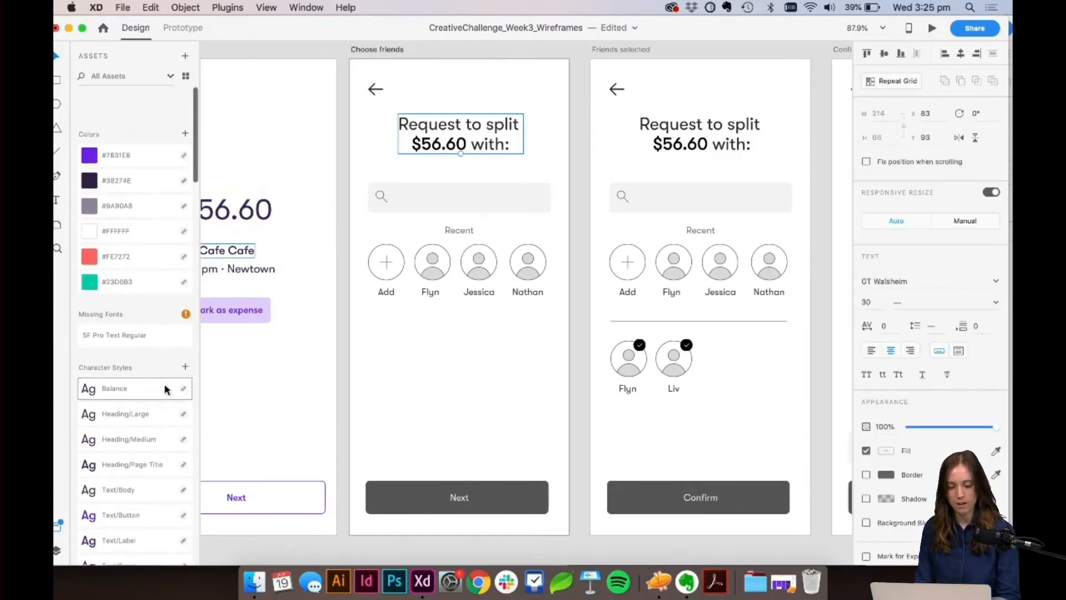
pyautogui.scroll(-2, 109, 307)
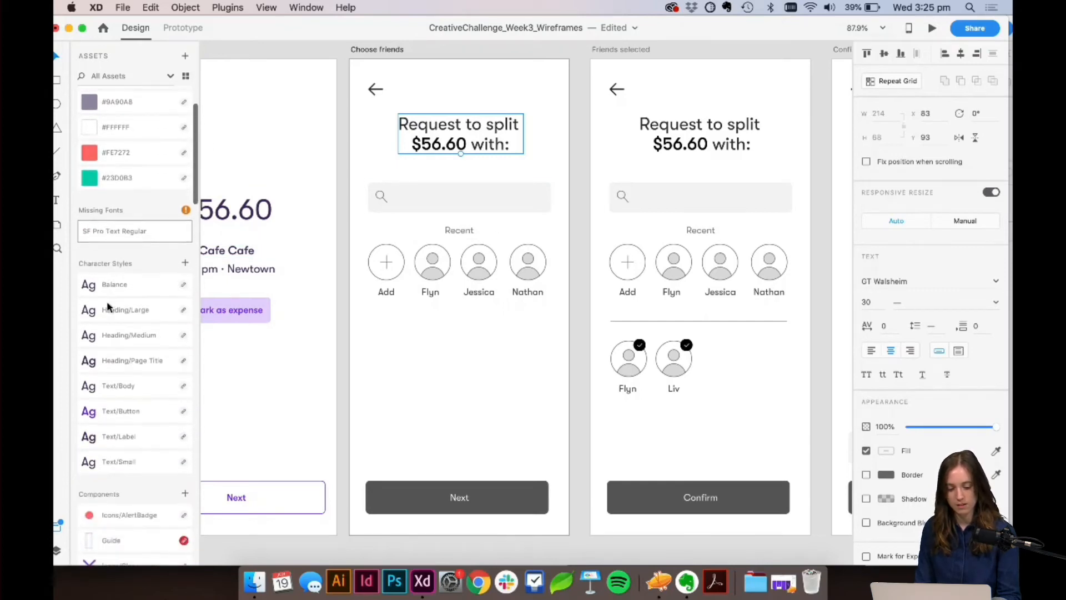
pyautogui.click(131, 335)
# Step: Set the font weight of the $56.60 amount in the Choose friends heading to Medium
pyautogui.doubleClick(451, 143)
pyautogui.click(472, 146)
pyautogui.moveTo(466, 145); pyautogui.dragTo(404, 138)
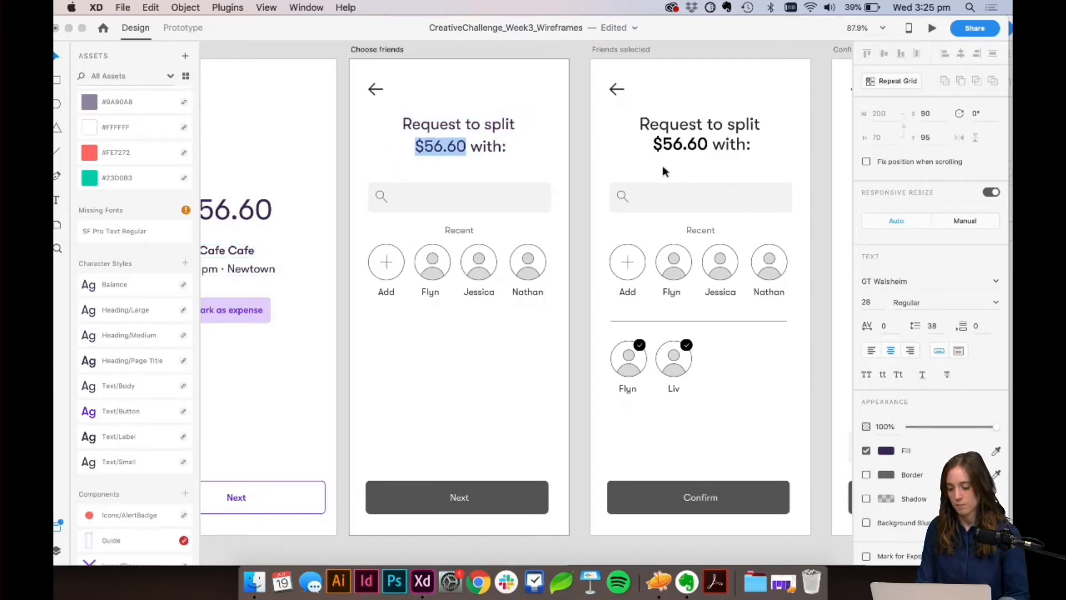
pyautogui.click(915, 300)
pyautogui.write('Bold')
pyautogui.write('Medium')
pyautogui.press('Return')
pyautogui.click(385, 357)
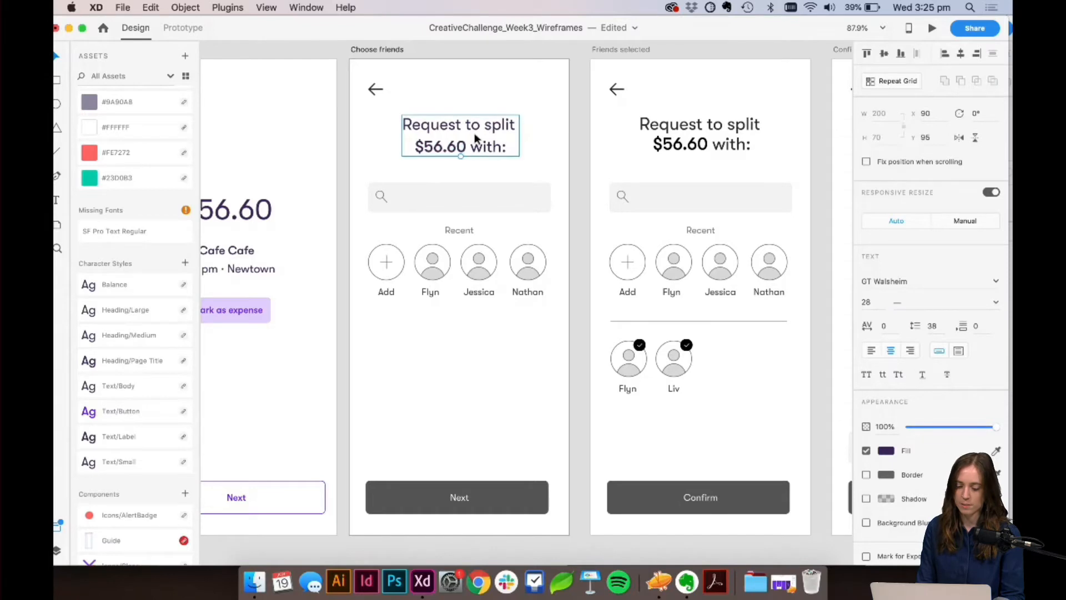
# Step: Place the library's light text field component in the empty area below the avatars on the Choose friends screen
pyautogui.click(513, 205)
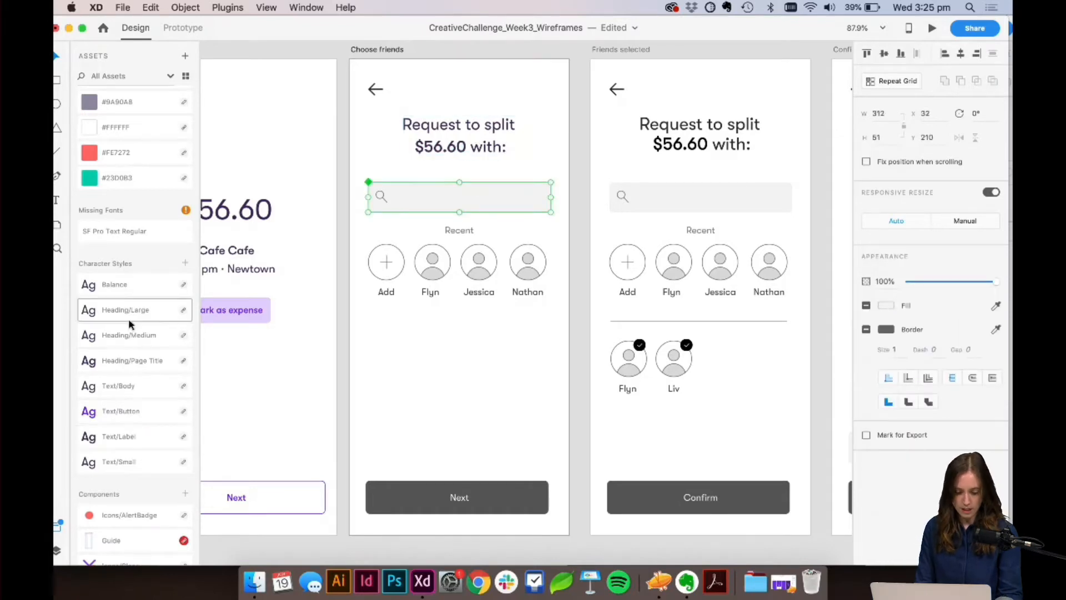
pyautogui.scroll(-5, 128, 318)
pyautogui.scroll(-10, 128, 319)
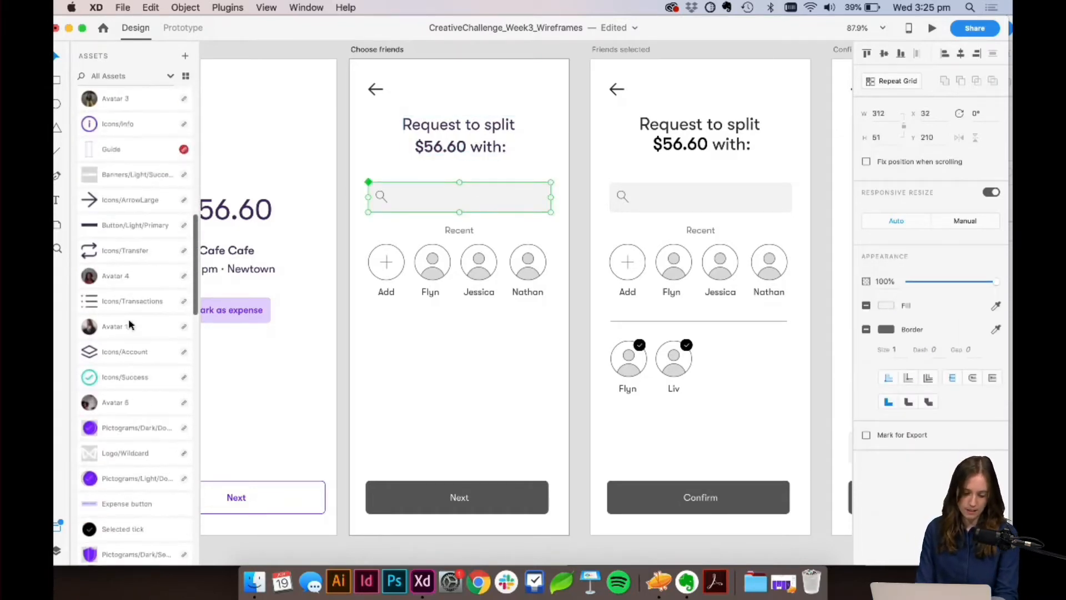
pyautogui.scroll(-8, 128, 318)
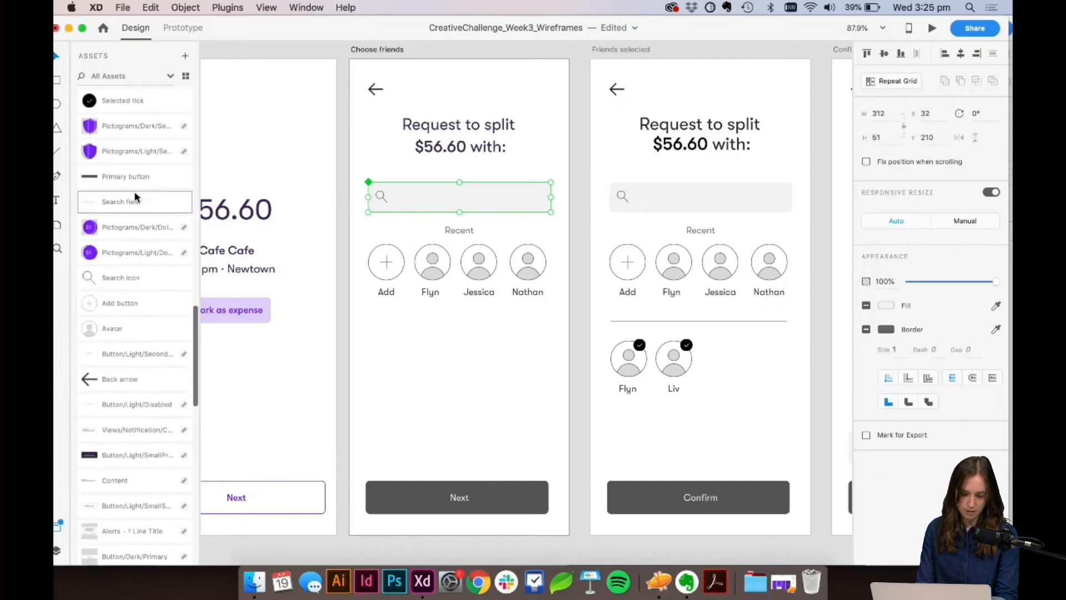
pyautogui.moveTo(133, 198)
pyautogui.mouseDown()
pyautogui.moveTo(258, 233)
pyautogui.moveTo(124, 209)
pyautogui.mouseUp()
pyautogui.scroll(-10, 120, 346)
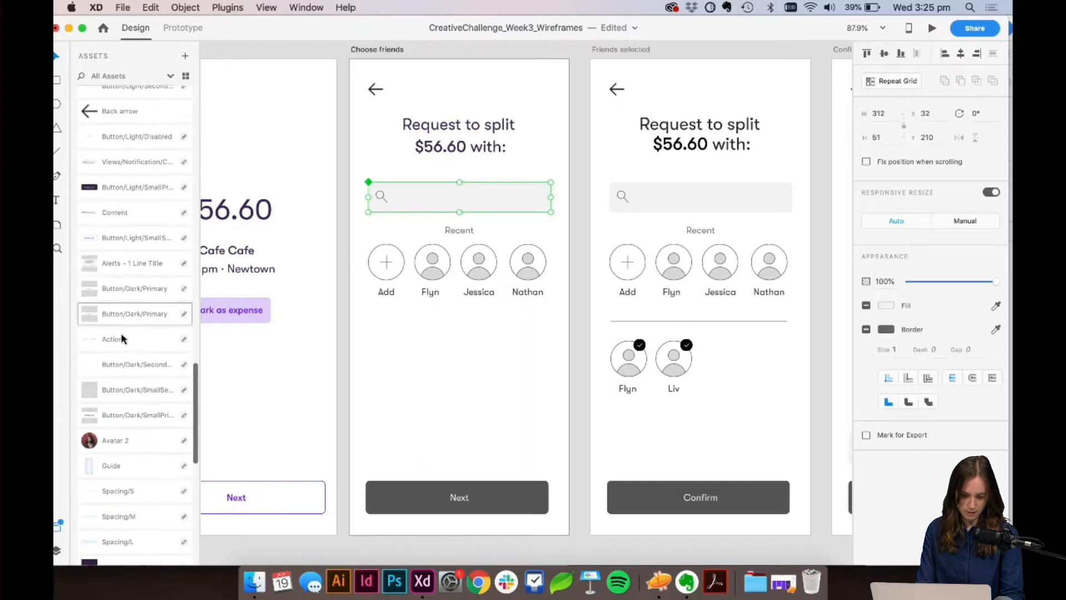
pyautogui.scroll(-15, 113, 374)
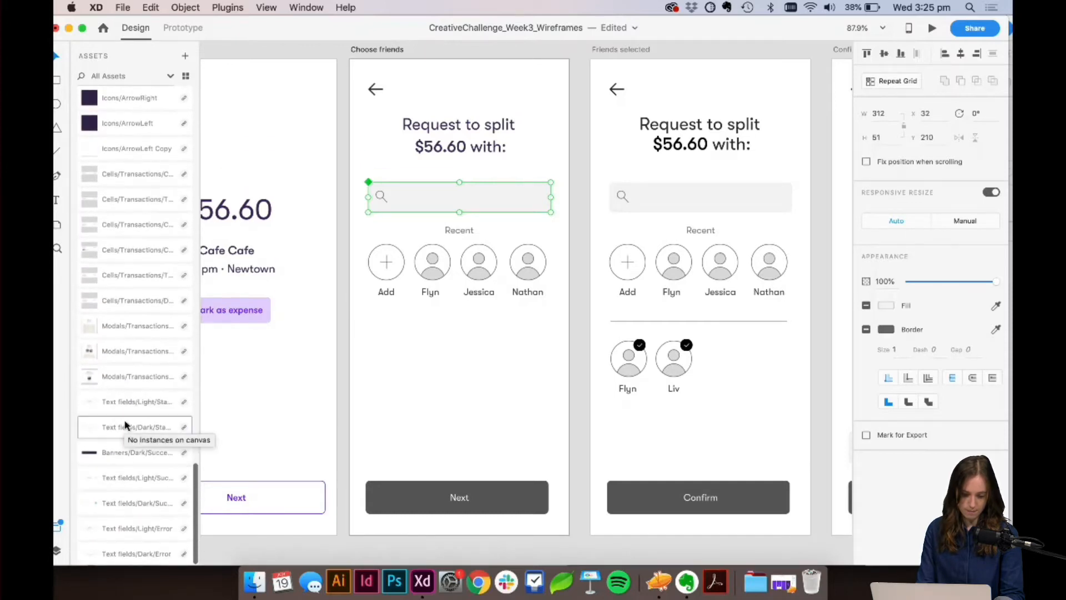
pyautogui.moveTo(110, 403); pyautogui.dragTo(459, 351)
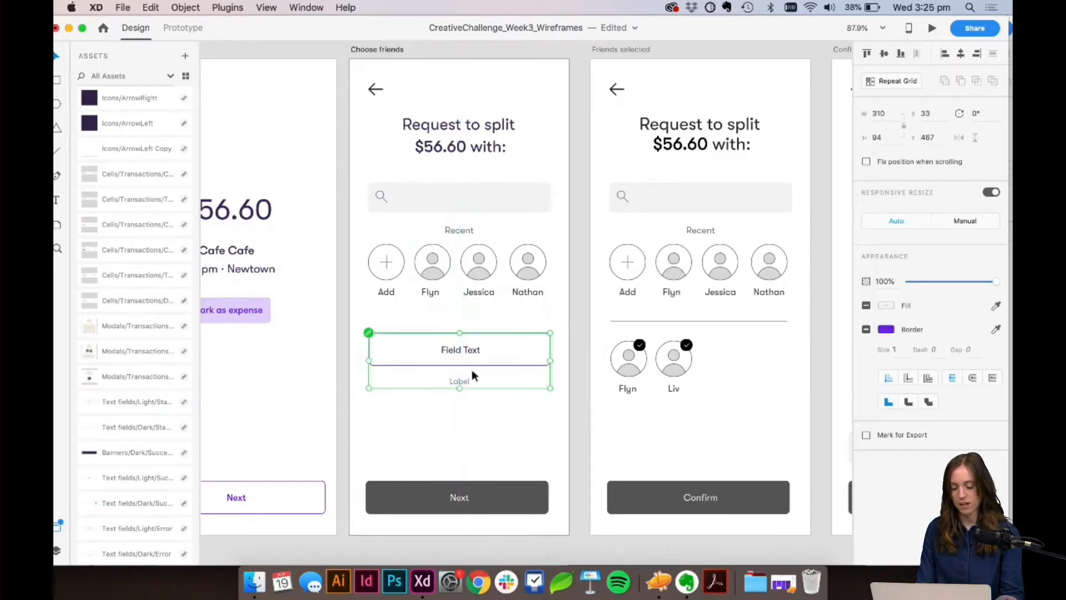
# Step: Delete the Label text under the placed text field on the Choose friends screen
pyautogui.click(437, 189)
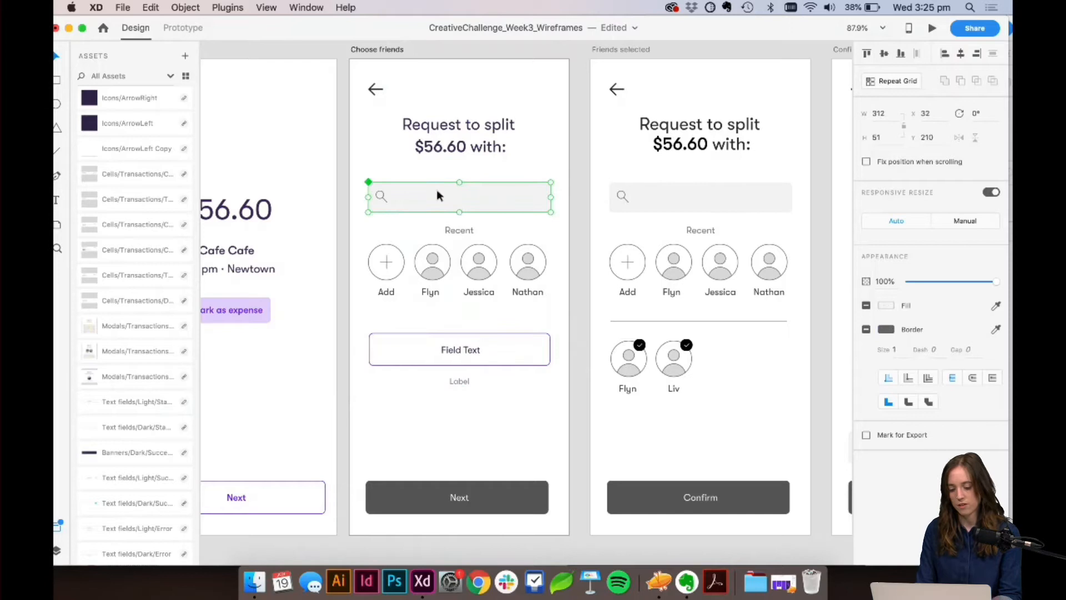
pyautogui.click(464, 383)
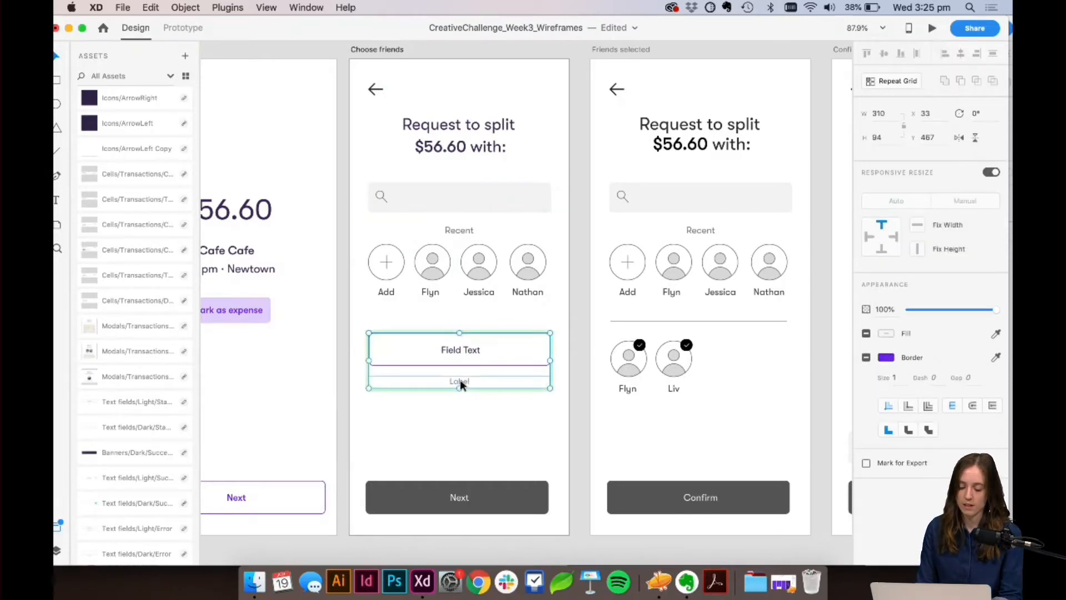
pyautogui.doubleClick(463, 384)
pyautogui.press('Delete')
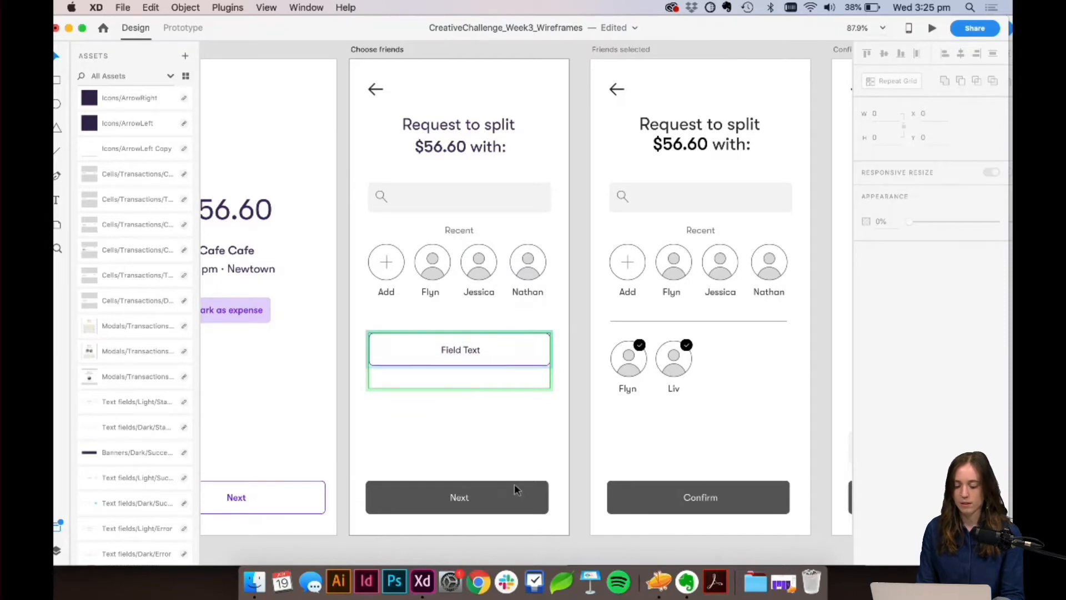
# Step: Replace the Choose friends screen's grey search box with the outlined field alone at X 33, Y 208, and delete its Field Text placeholder
pyautogui.moveTo(460, 349); pyautogui.dragTo(459, 201)
pyautogui.press('Delete')
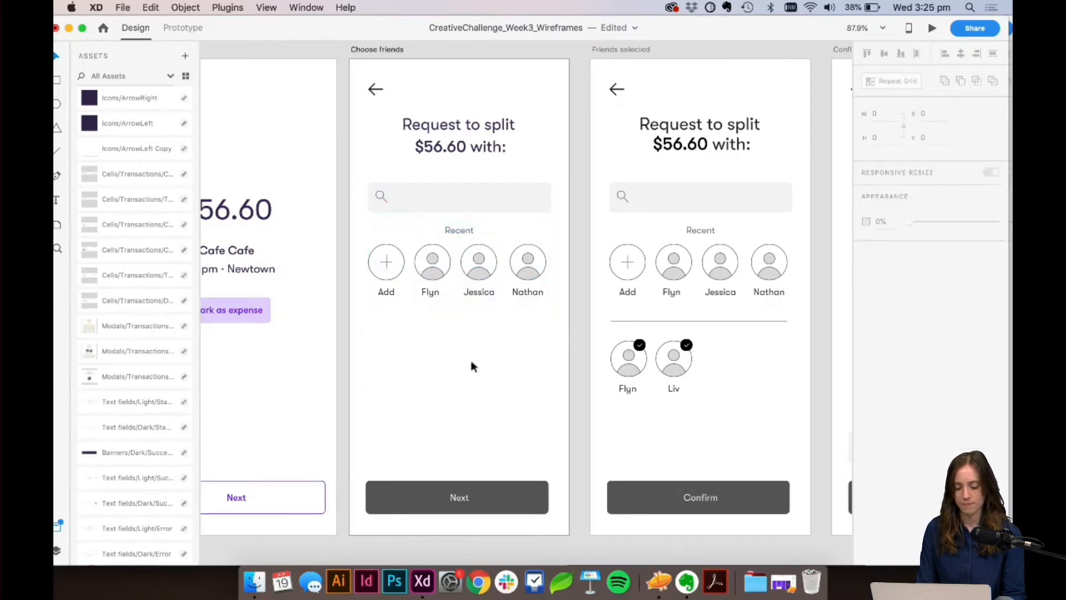
pyautogui.press('super+z')
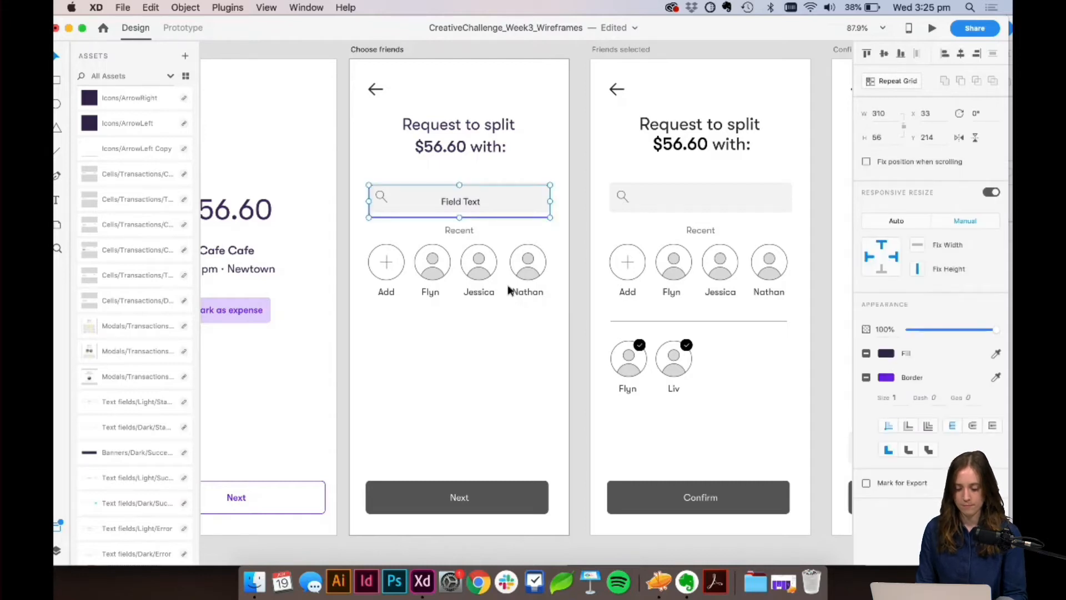
pyautogui.moveTo(467, 205); pyautogui.dragTo(465, 200)
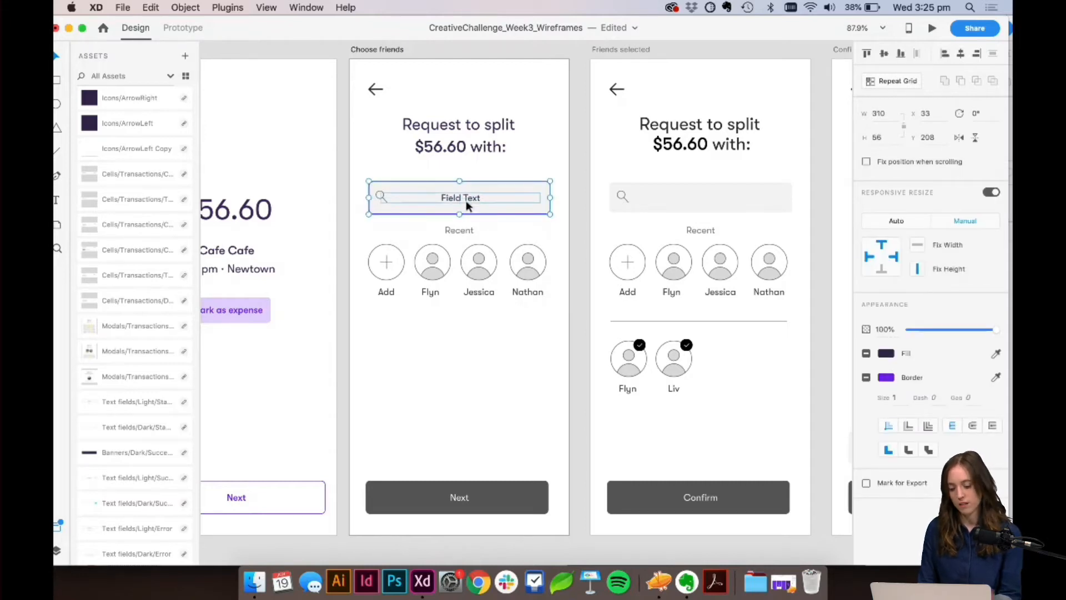
pyautogui.press('Delete')
pyautogui.click(409, 182)
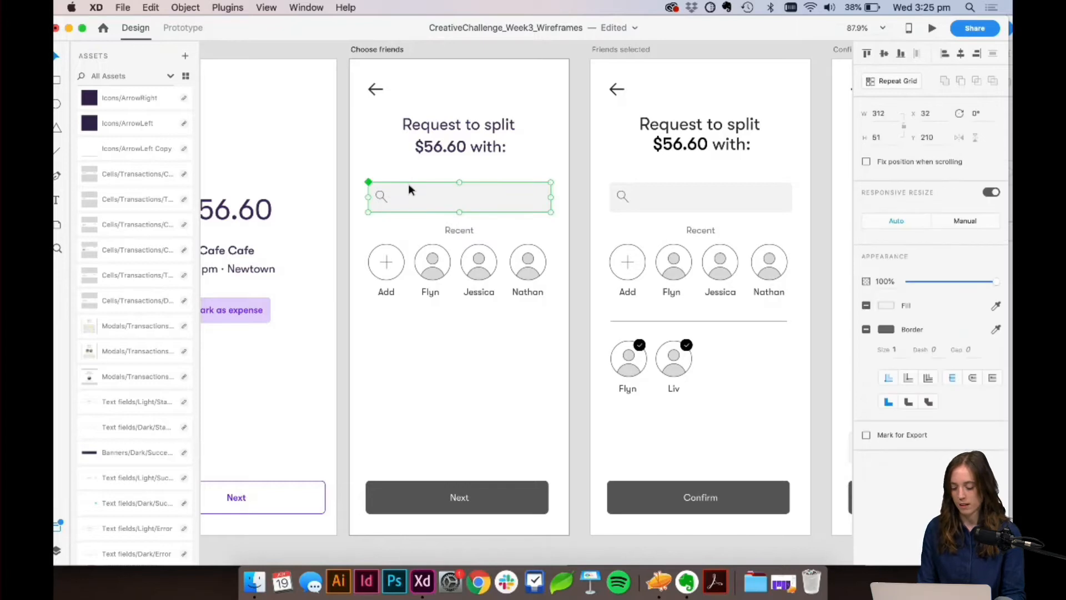
pyautogui.press('Delete')
pyautogui.press('cmd+v')
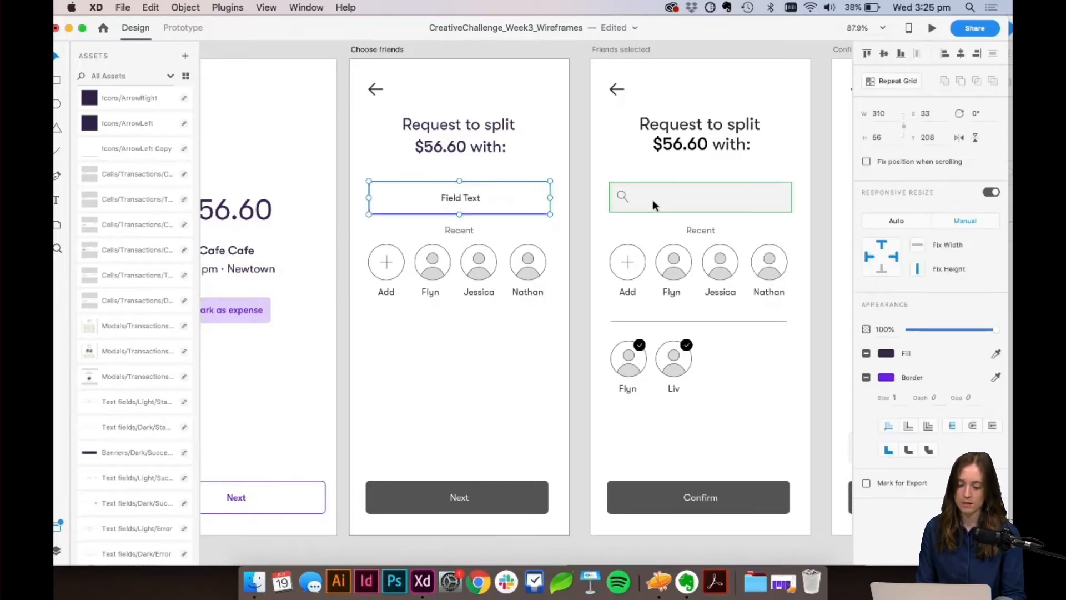
pyautogui.doubleClick(482, 198)
pyautogui.press('Delete')
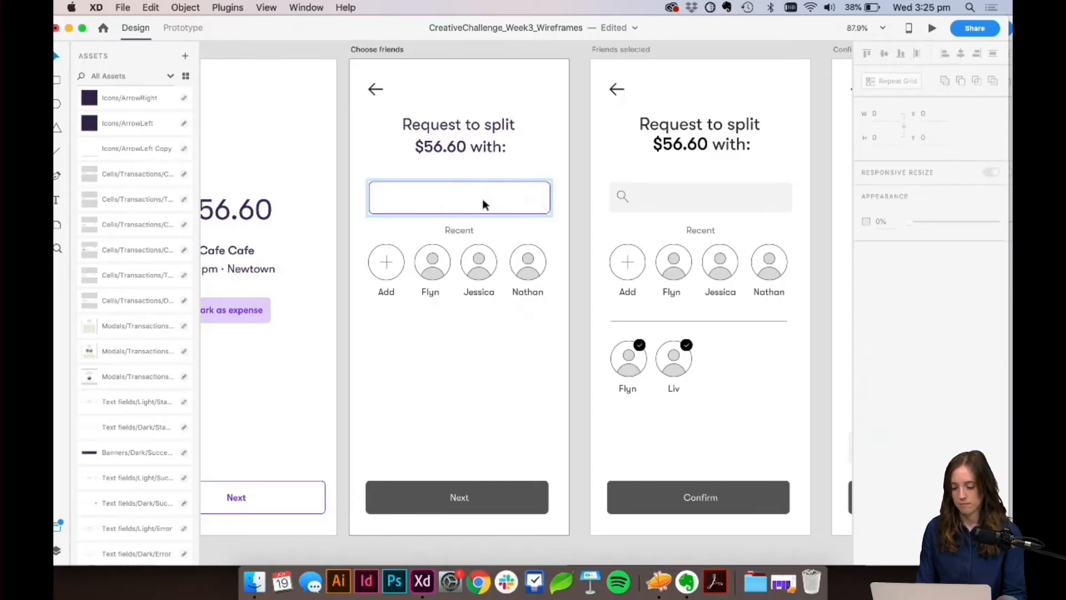
# Step: Copy the search icon from the Friends selected screen into the Choose friends outlined field, placed at X 53, Y 226
pyautogui.doubleClick(623, 195)
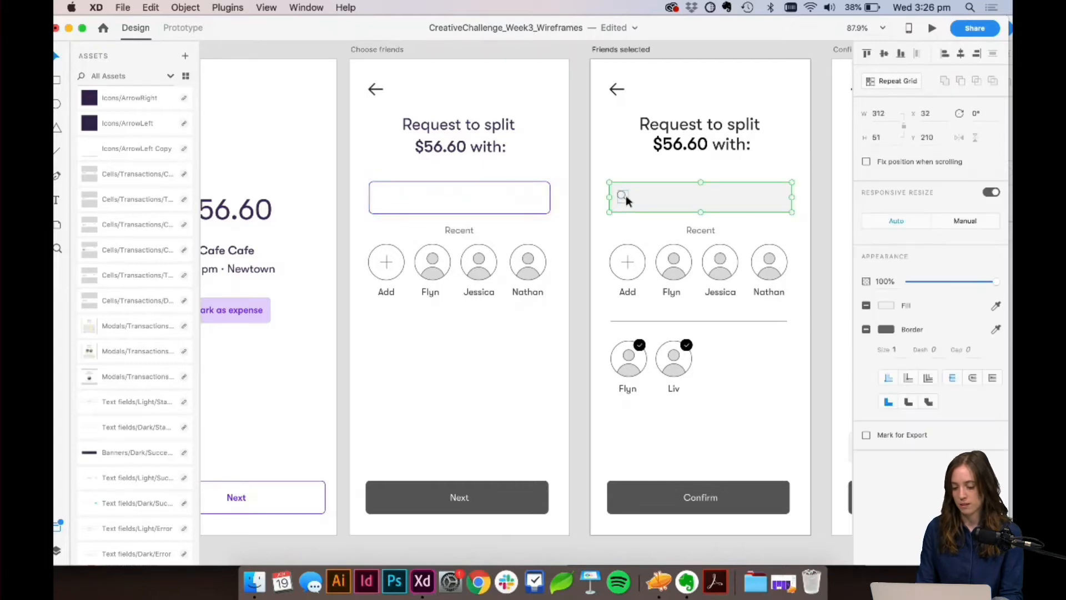
pyautogui.press('super+c')
pyautogui.click(517, 170)
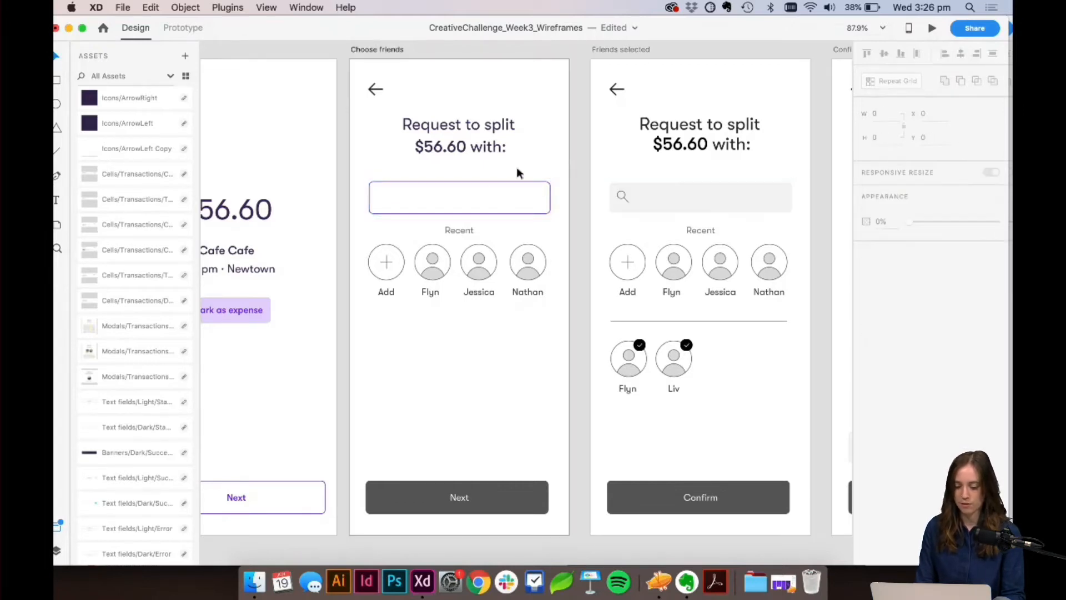
pyautogui.scroll(5, 482, 172)
pyautogui.hscroll(-3, 483, 177)
pyautogui.hscroll(-3, 483, 177)
pyautogui.press('super+v')
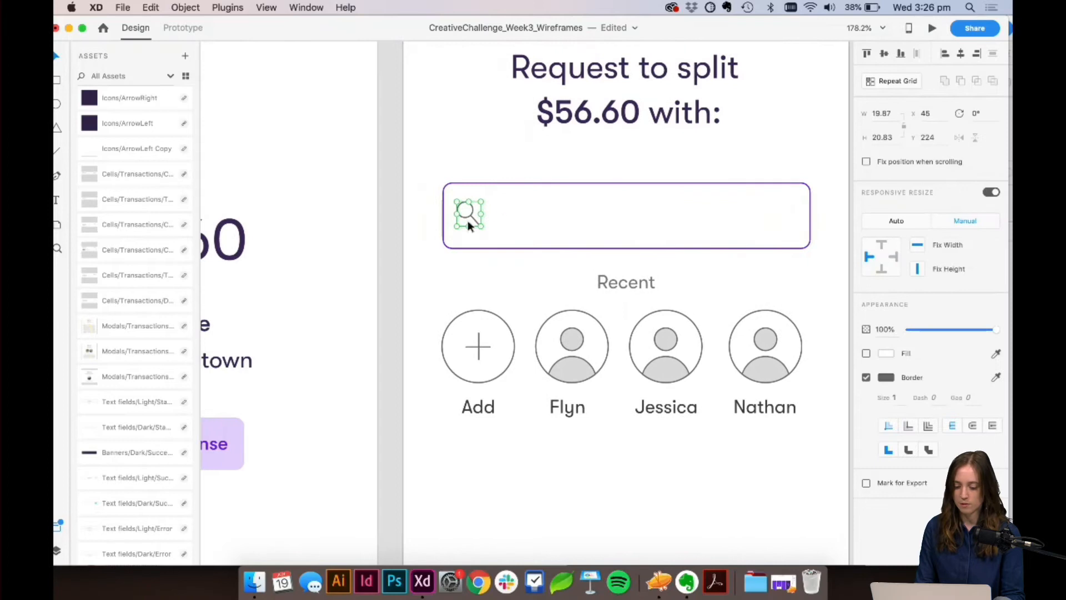
pyautogui.moveTo(468, 221); pyautogui.dragTo(487, 224)
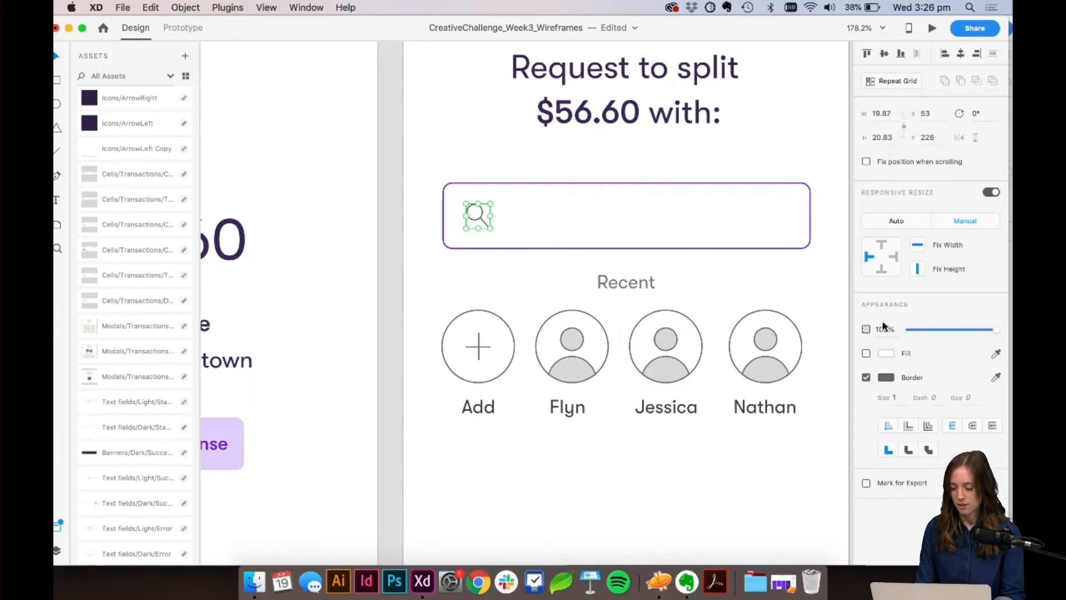
# Step: Color the search icon's border with the purple sampled from the search field's outline
pyautogui.click(995, 378)
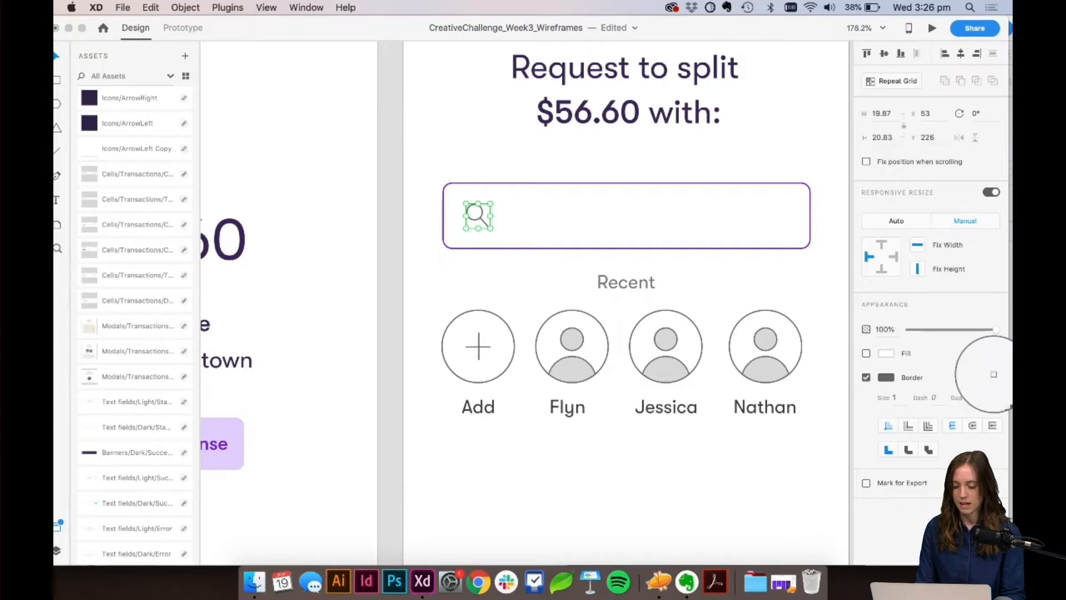
pyautogui.click(501, 183)
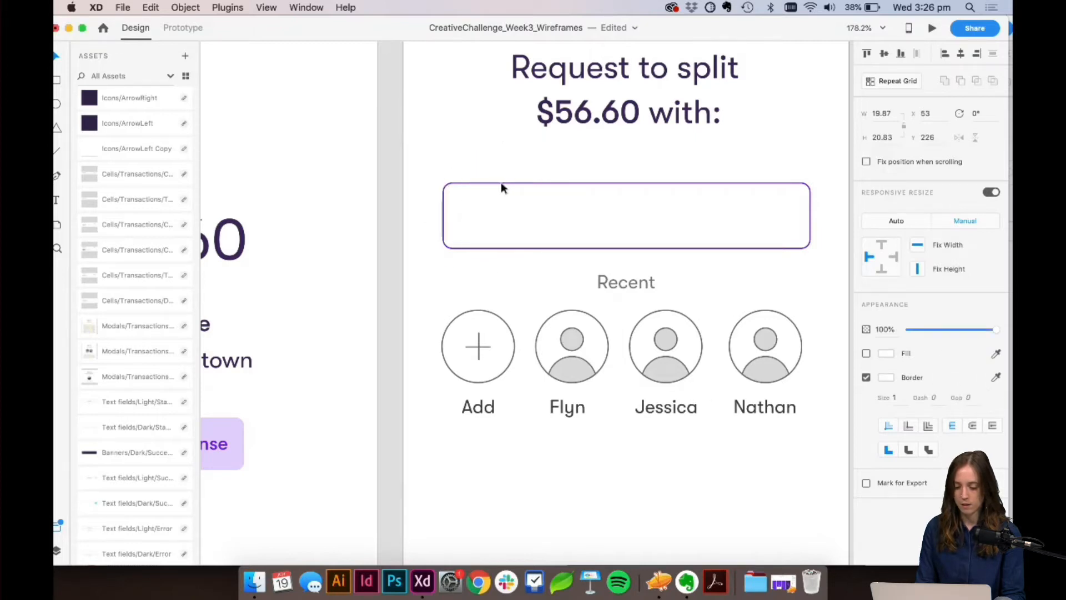
pyautogui.click(995, 378)
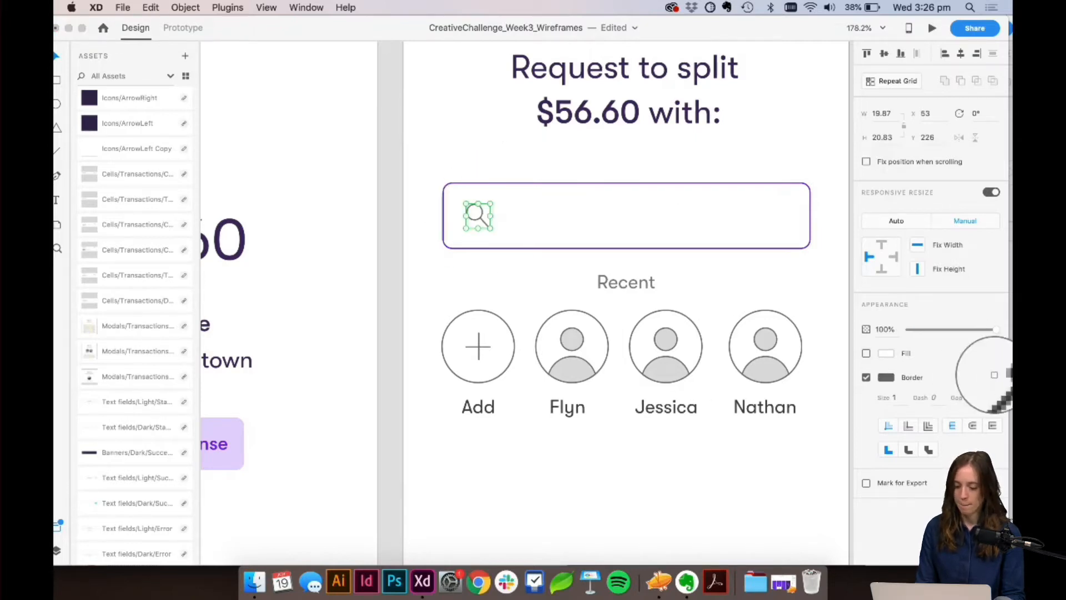
pyautogui.click(512, 182)
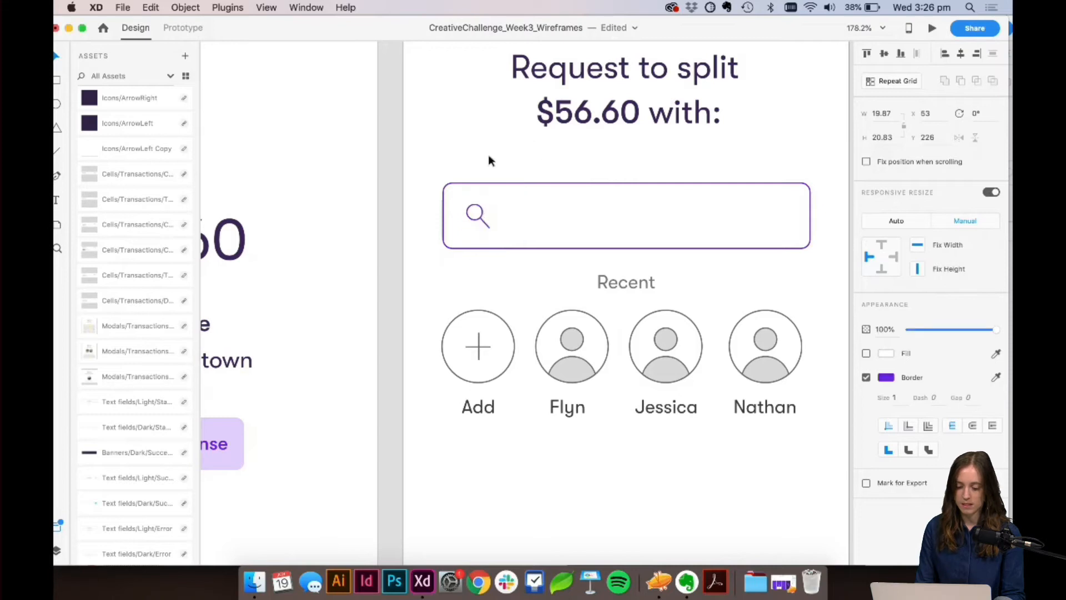
# Step: Reshape the magnifier's handle to 9 wide by 8 high and move it to X 64.5, Y 237.5 against the circle
pyautogui.scroll(5, 480, 218)
pyautogui.scroll(3, 480, 218)
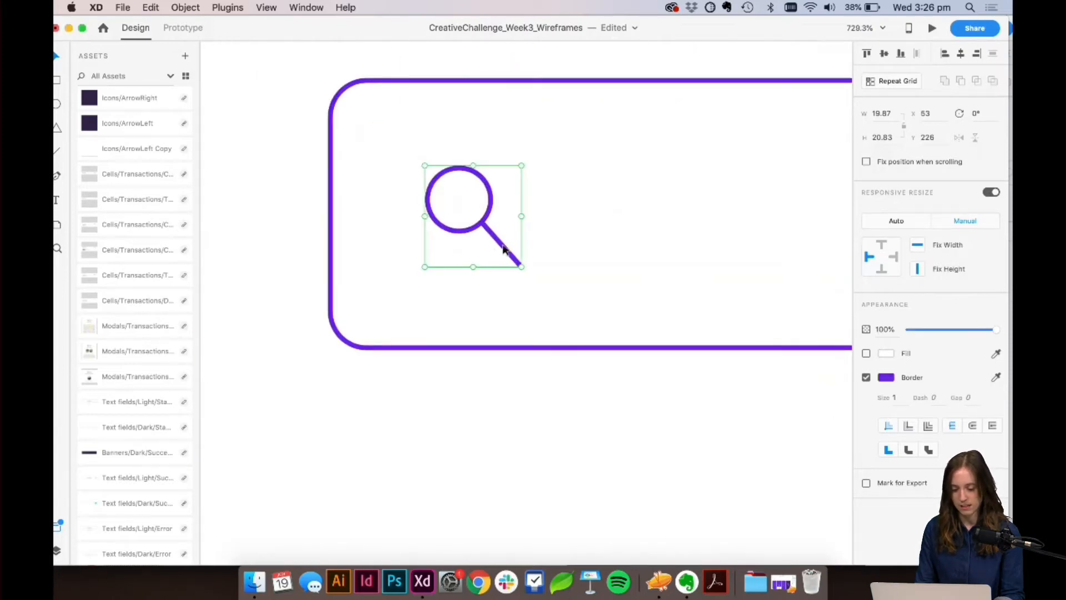
pyautogui.doubleClick(487, 234)
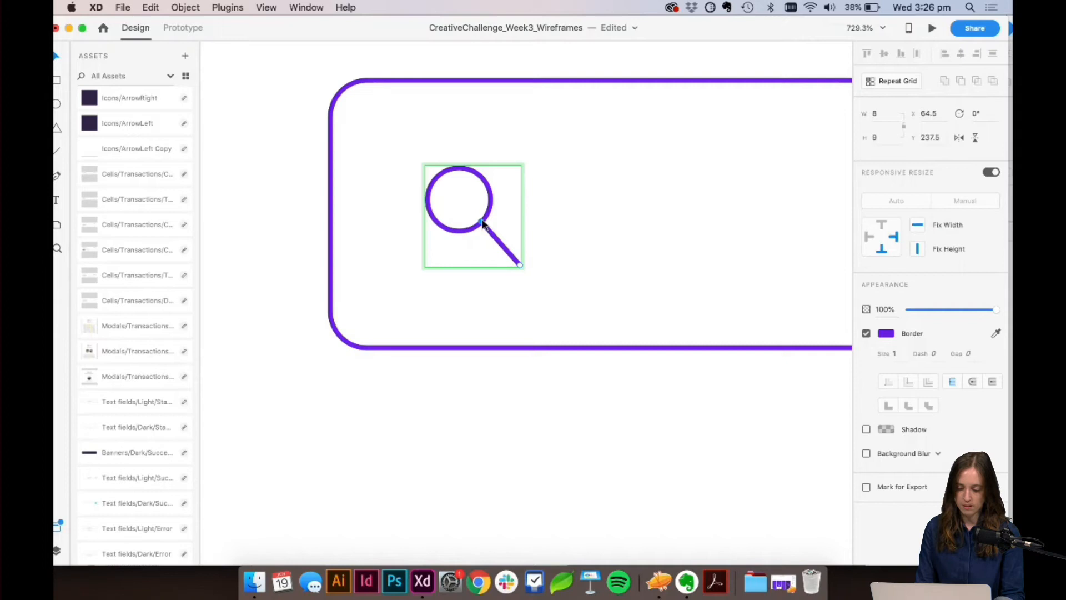
pyautogui.moveTo(482, 221); pyautogui.dragTo(477, 227)
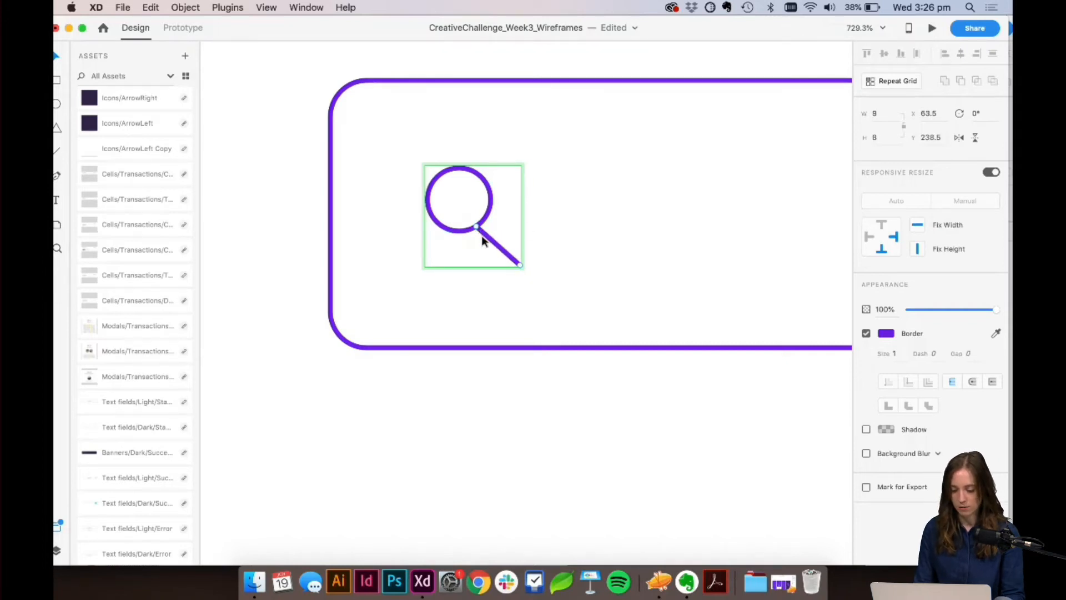
pyautogui.press('Right')
pyautogui.press('Up')
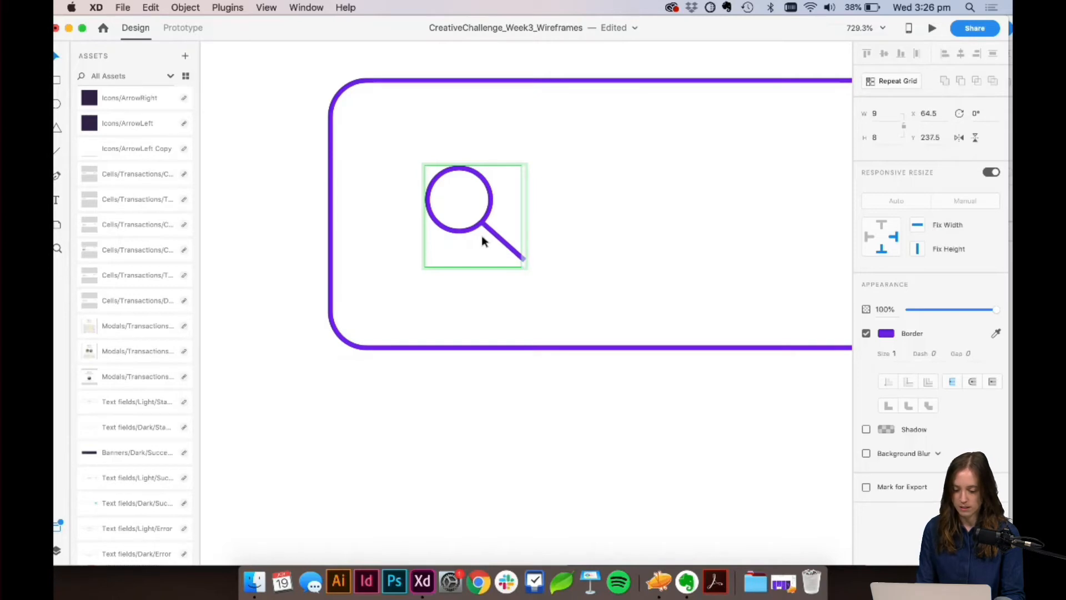
# Step: Set the border size of the magnifier's circle and handle to 2
pyautogui.keyDown('shift'); pyautogui.click(491, 205); pyautogui.keyUp('shift')
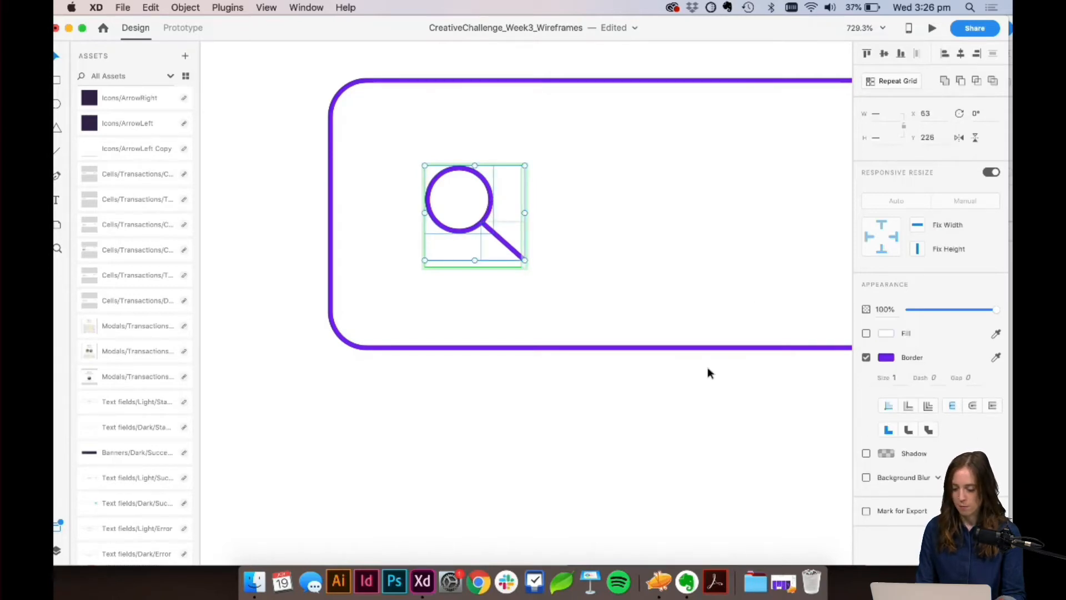
pyautogui.scroll(5, 523, 259)
pyautogui.scroll(-6, 523, 260)
pyautogui.hscroll(1, 524, 260)
pyautogui.hscroll(2, 523, 259)
pyautogui.click(897, 378)
pyautogui.write('2')
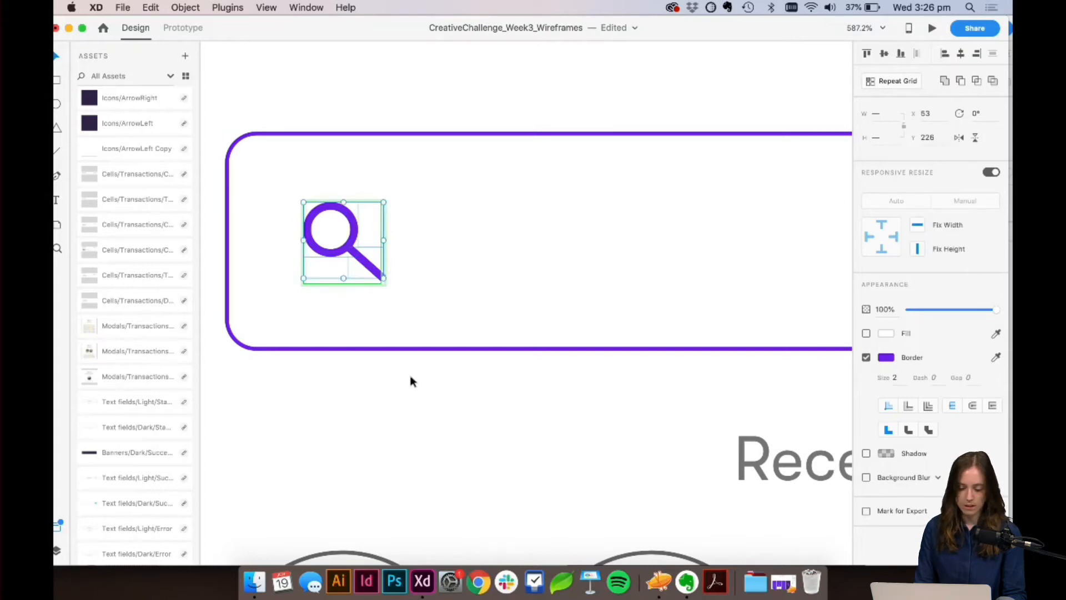
pyautogui.click(394, 419)
pyautogui.click(347, 248)
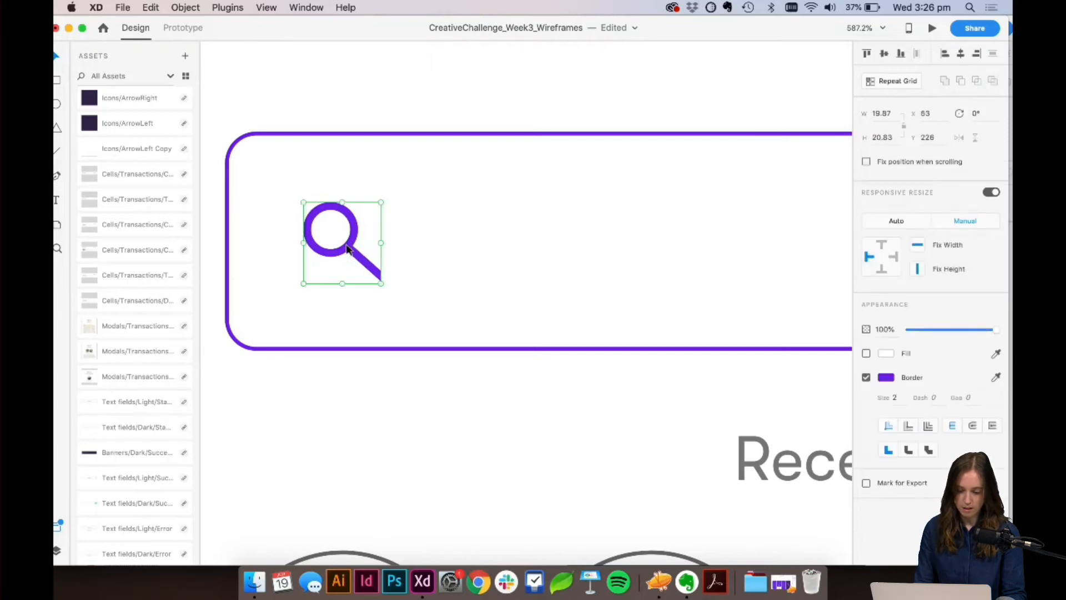
pyautogui.doubleClick(347, 248)
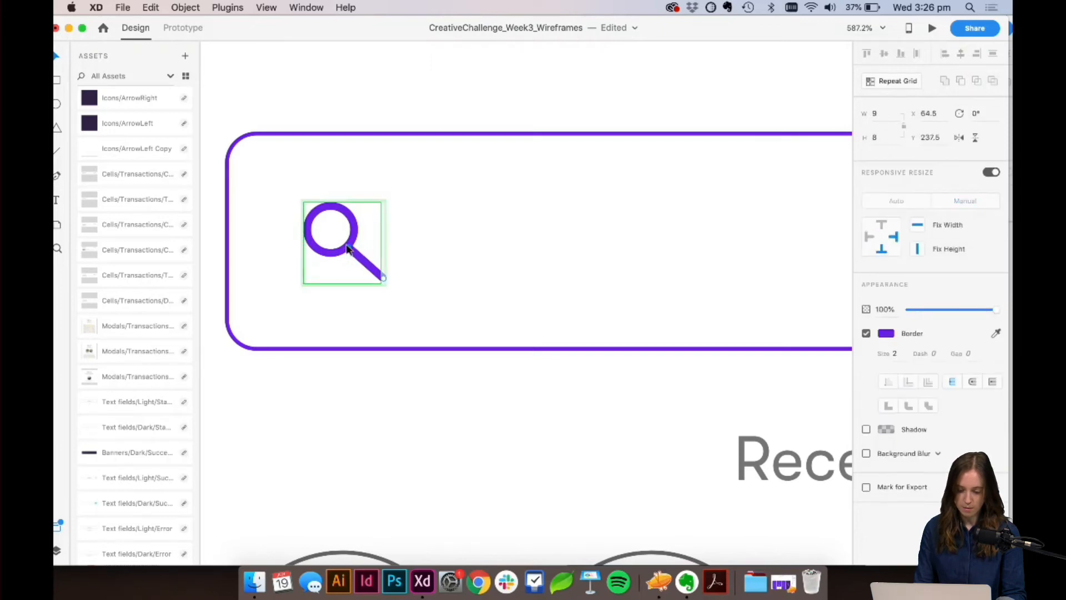
pyautogui.click(395, 326)
pyautogui.click(358, 228)
pyautogui.rightClick(357, 236)
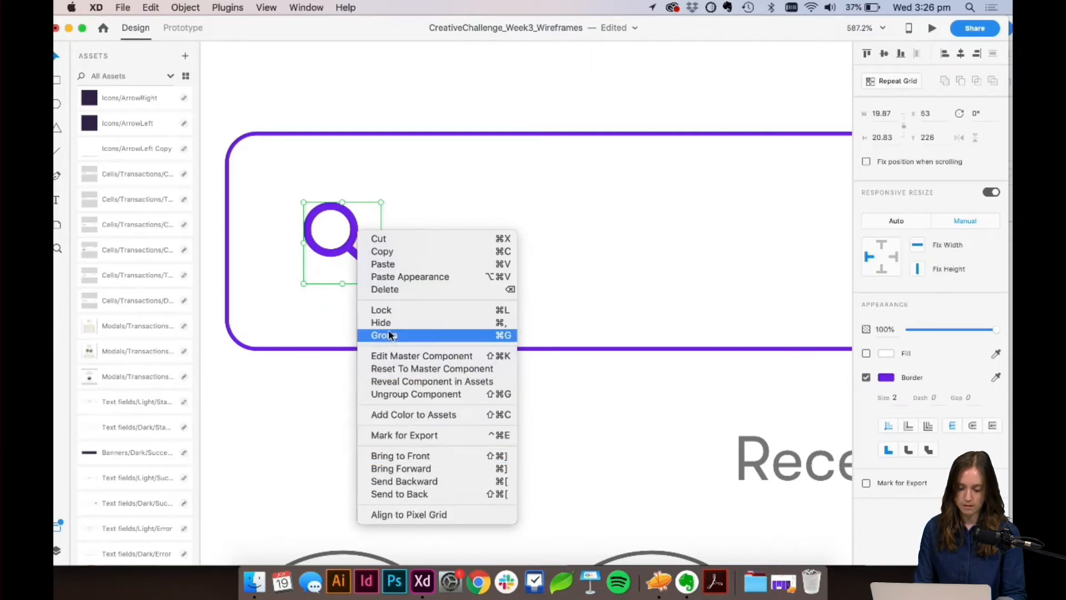
pyautogui.click(319, 426)
pyautogui.click(344, 228)
pyautogui.click(352, 228)
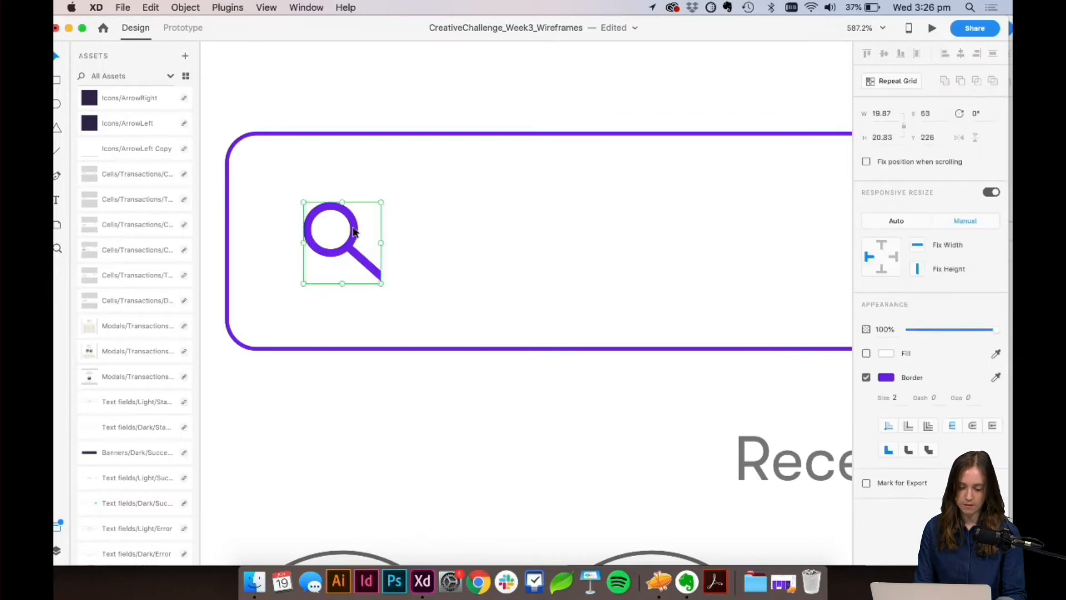
# Step: Cut the magnifier's circle and handle out of the search icon component and paste them directly onto the Choose friends screen
pyautogui.doubleClick(354, 232)
pyautogui.keyDown('shift'); pyautogui.click(373, 272); pyautogui.keyUp('shift')
pyautogui.press('super+x')
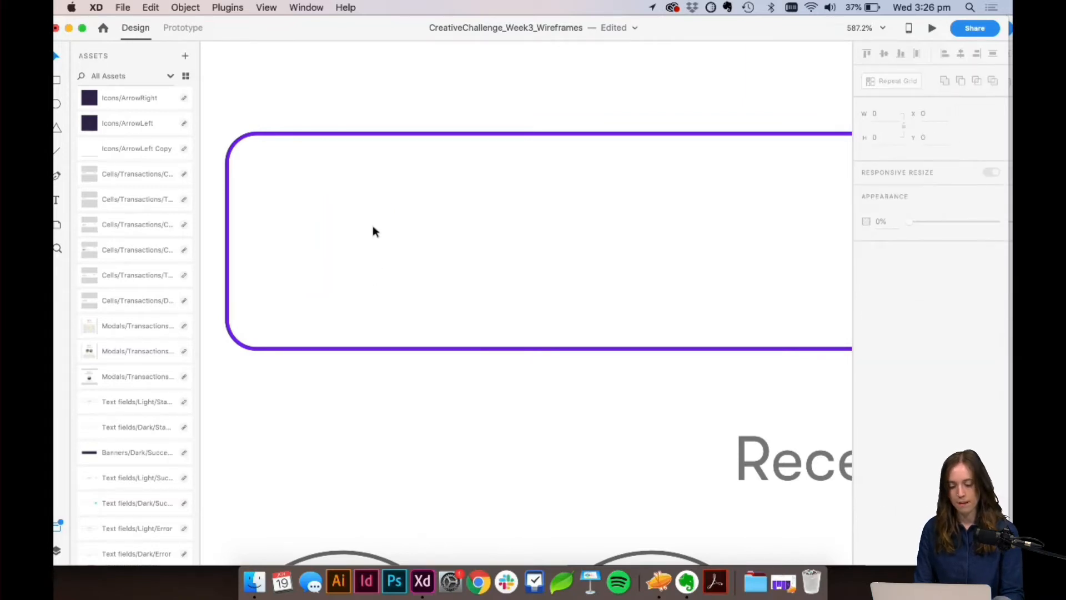
pyautogui.press('super+v')
pyautogui.click(408, 271)
pyautogui.click(354, 258)
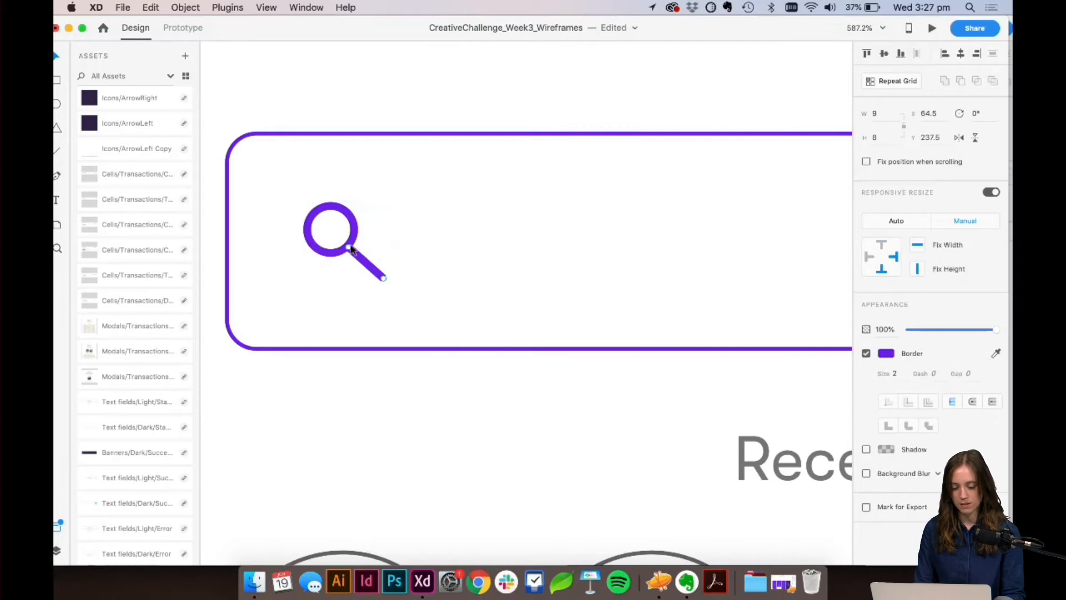
# Step: Group the magnifier's circle and handle and set the group's width and height to 24
pyautogui.keyDown('shift'); pyautogui.click(354, 226); pyautogui.keyUp('shift')
pyautogui.press('super+g')
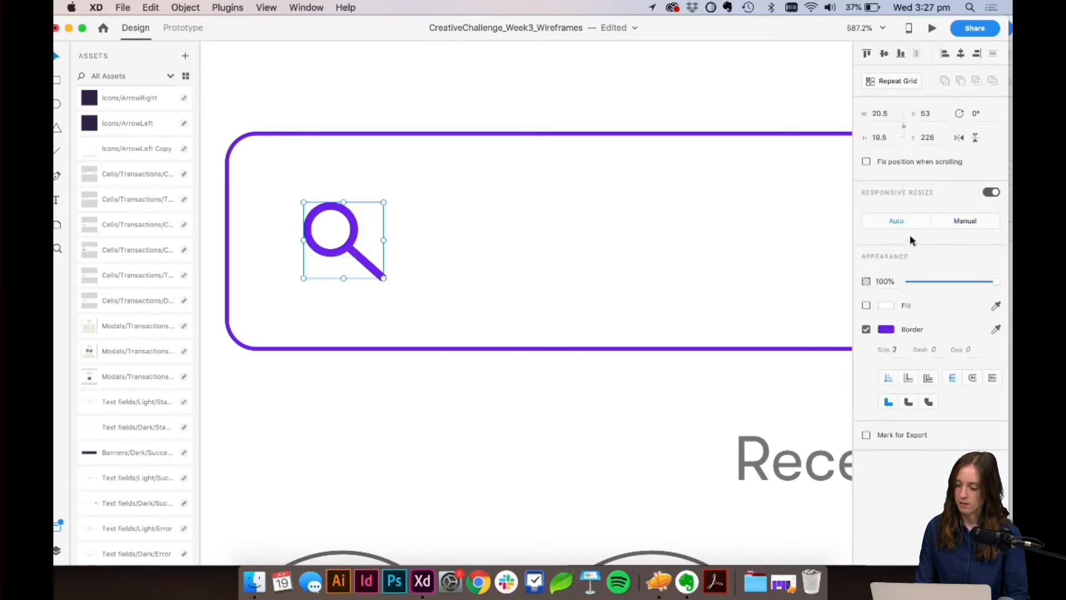
pyautogui.click(881, 113)
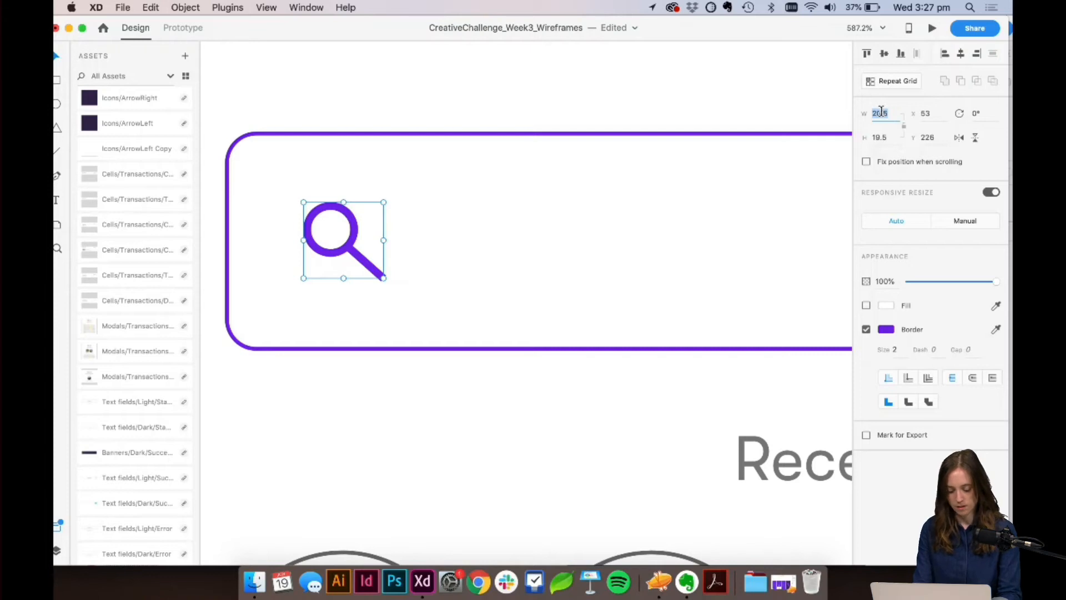
pyautogui.write('24')
pyautogui.press('Tab')
pyautogui.write('24')
# Step: Move the detached magnifier handle inside the group back against the lower-right edge of the circle
pyautogui.doubleClick(369, 257)
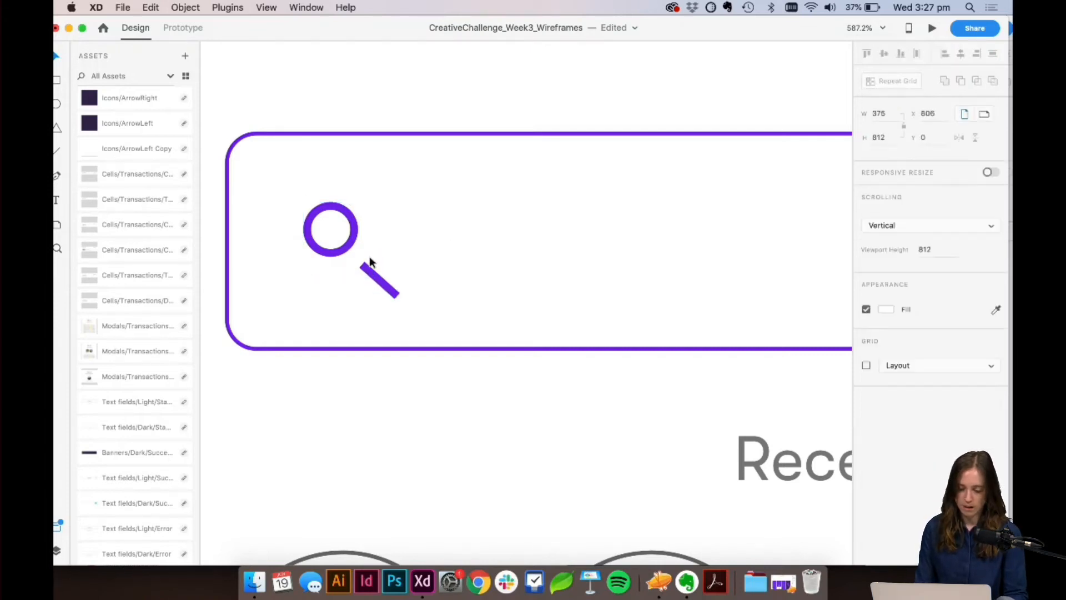
pyautogui.doubleClick(369, 269)
pyautogui.moveTo(370, 271); pyautogui.dragTo(354, 250)
pyautogui.click(384, 249)
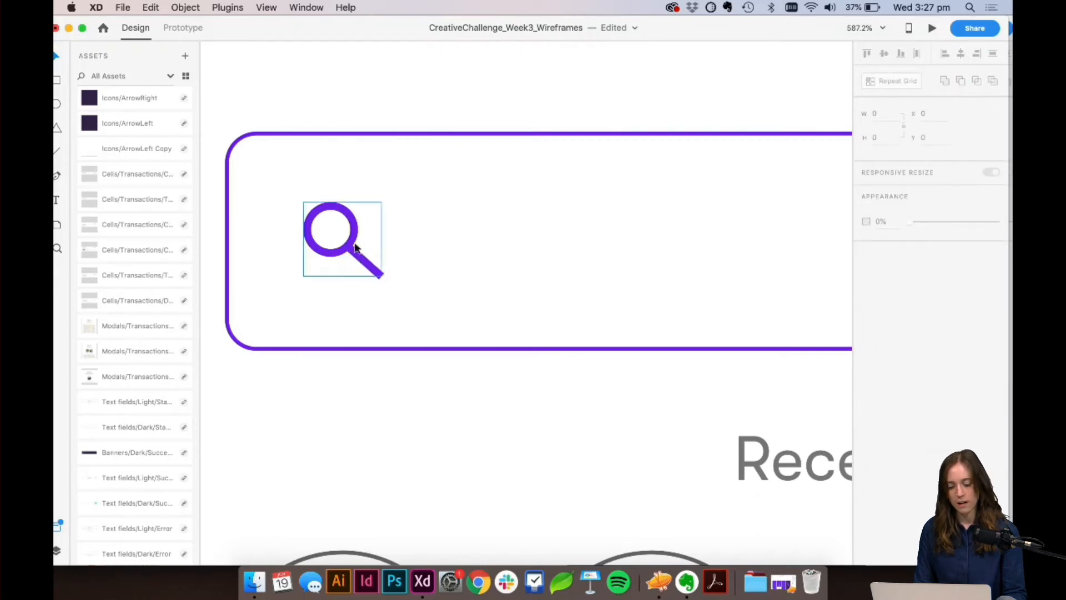
# Step: Turn the grouped magnifier into a component and name it Search
pyautogui.click(354, 248)
pyautogui.scroll(10, 142, 283)
pyautogui.scroll(5, 141, 283)
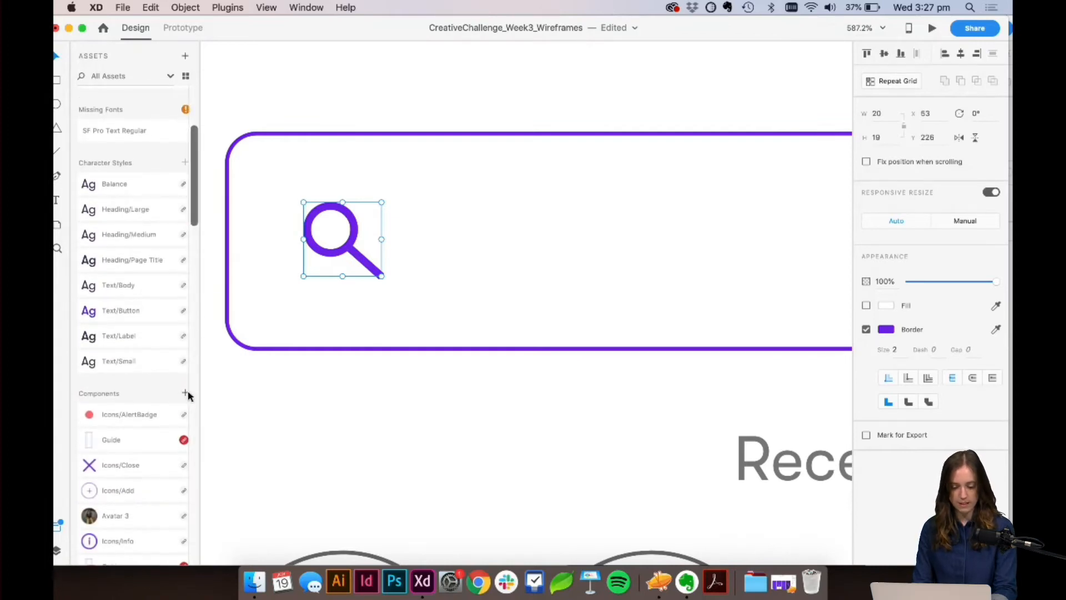
pyautogui.click(184, 393)
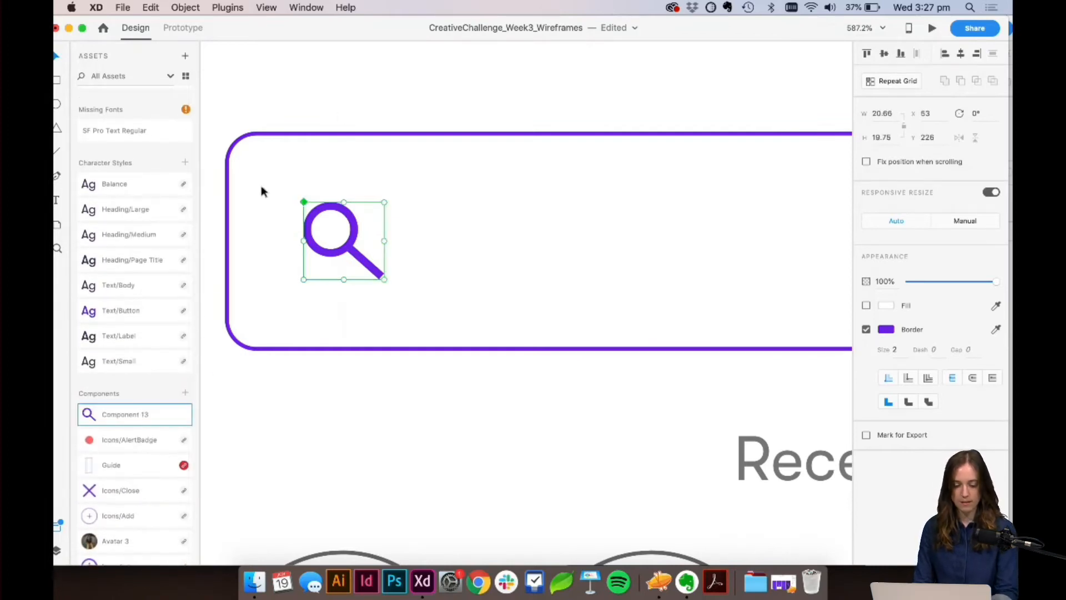
pyautogui.doubleClick(137, 413)
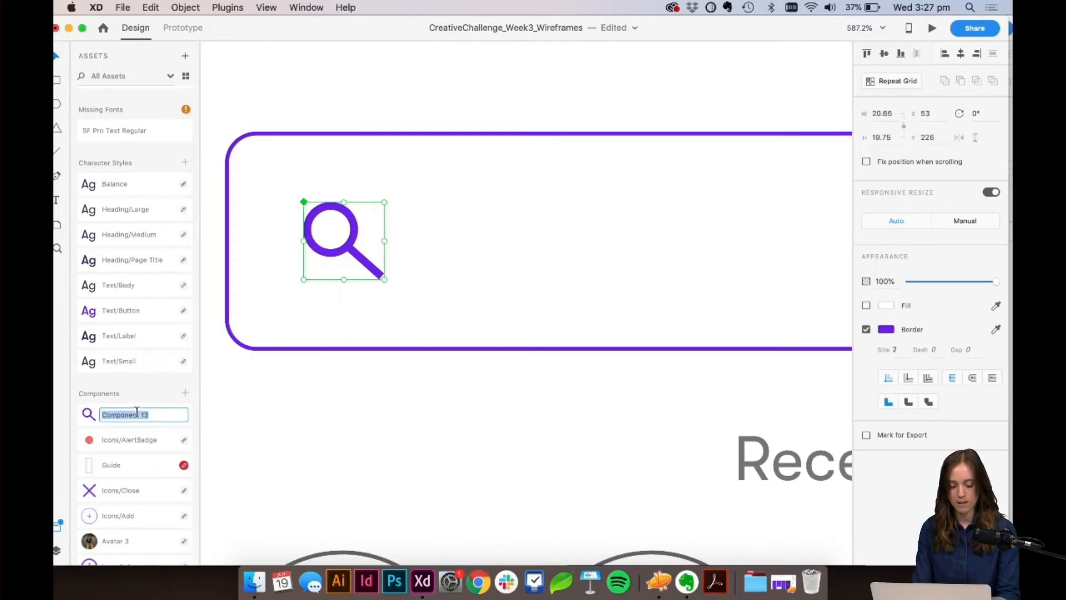
pyautogui.write('s')
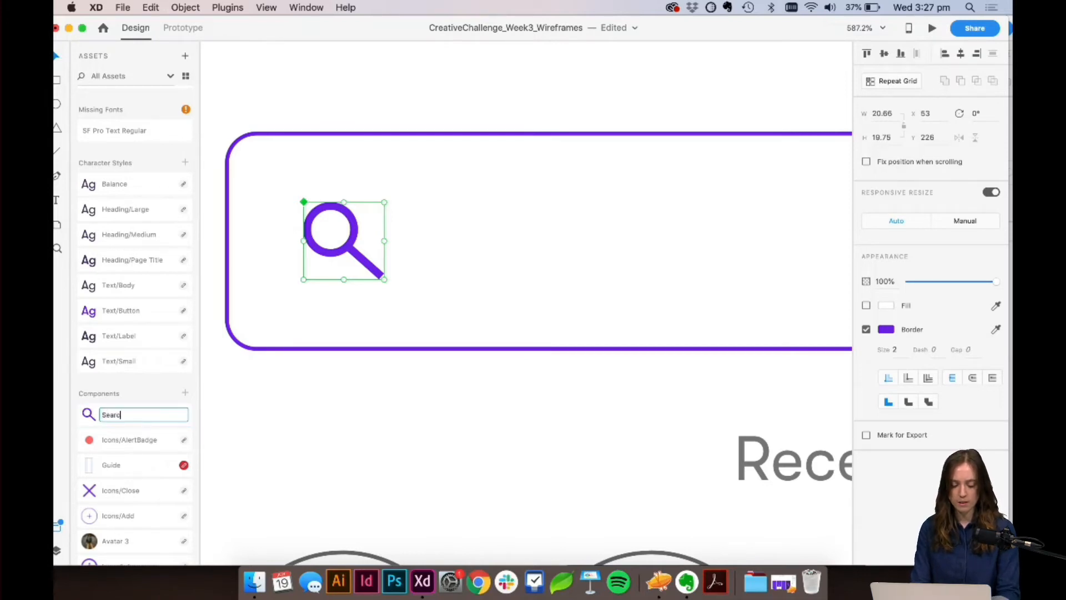
pyautogui.click(420, 453)
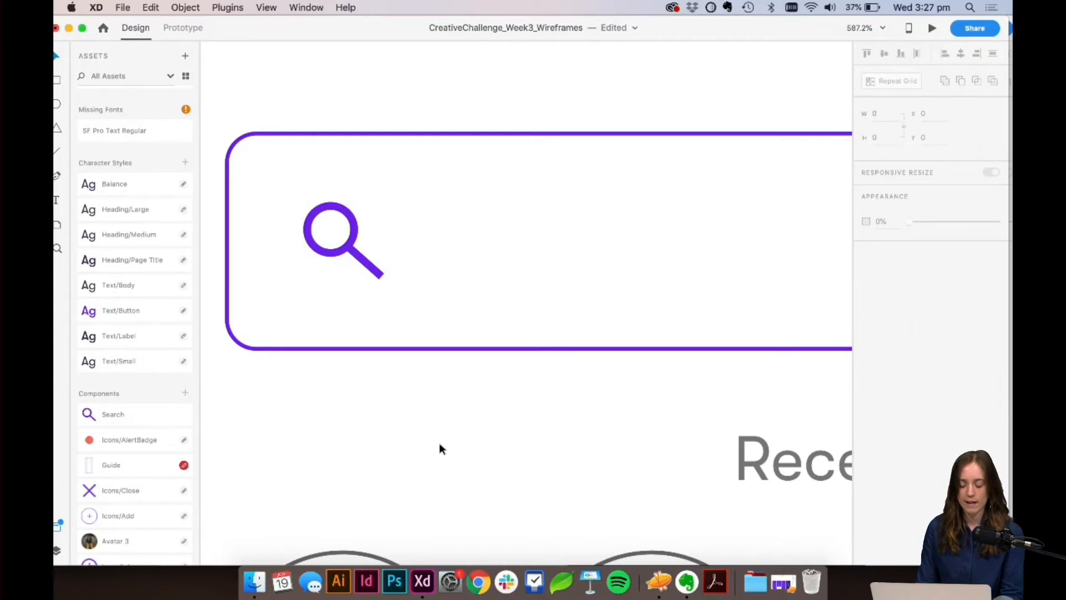
# Step: Shift the Search icon slightly left inside the search field to X 49, keeping its height position
pyautogui.scroll(-3, 439, 444)
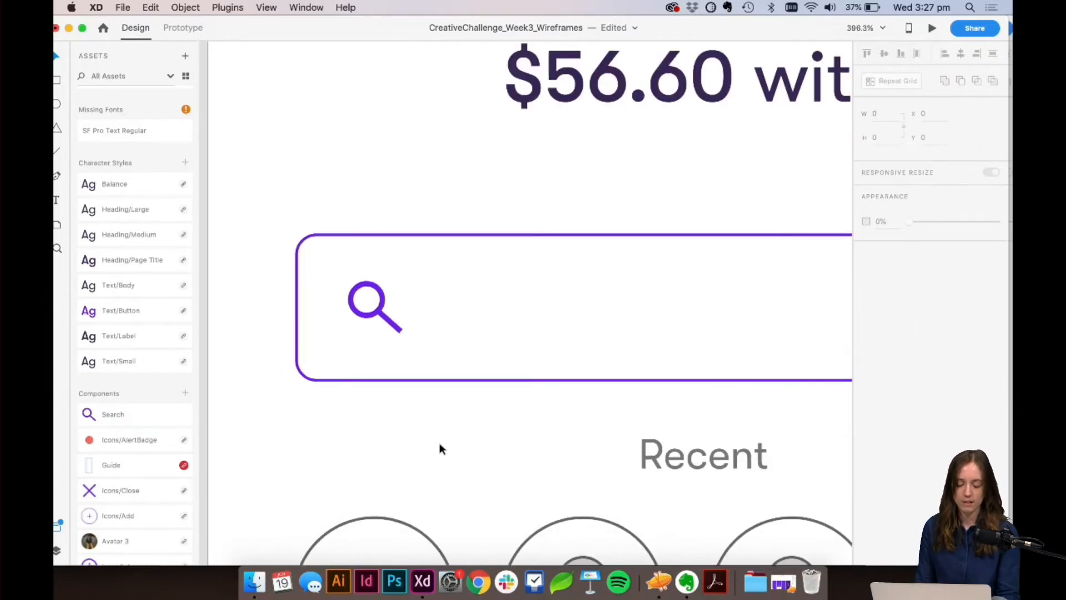
pyautogui.hscroll(3, 439, 442)
pyautogui.hscroll(-2, 438, 442)
pyautogui.scroll(-2, 439, 447)
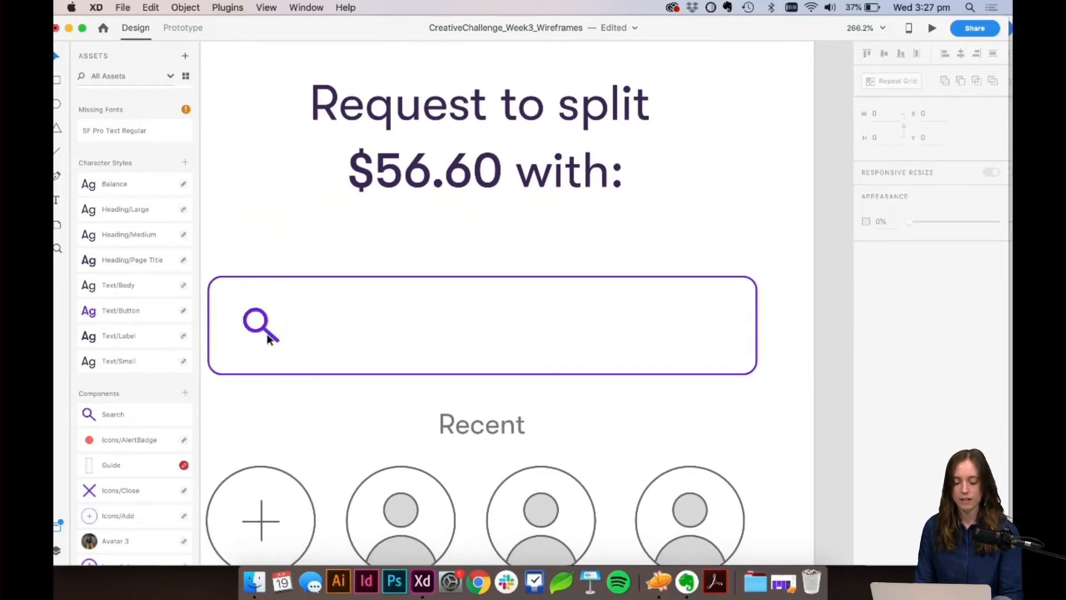
pyautogui.moveTo(269, 337); pyautogui.dragTo(262, 337)
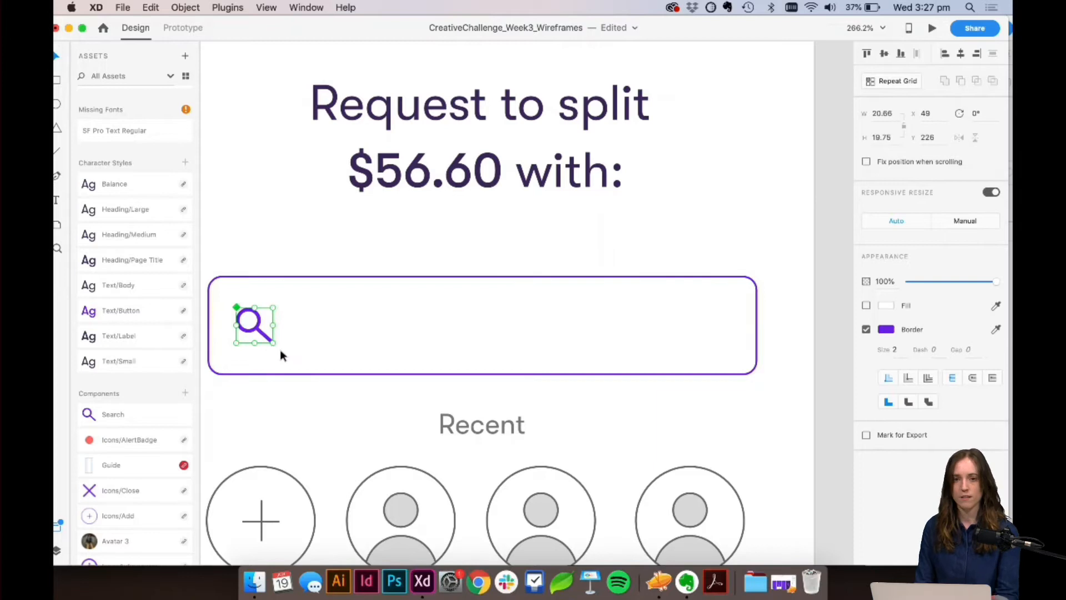
pyautogui.click(325, 398)
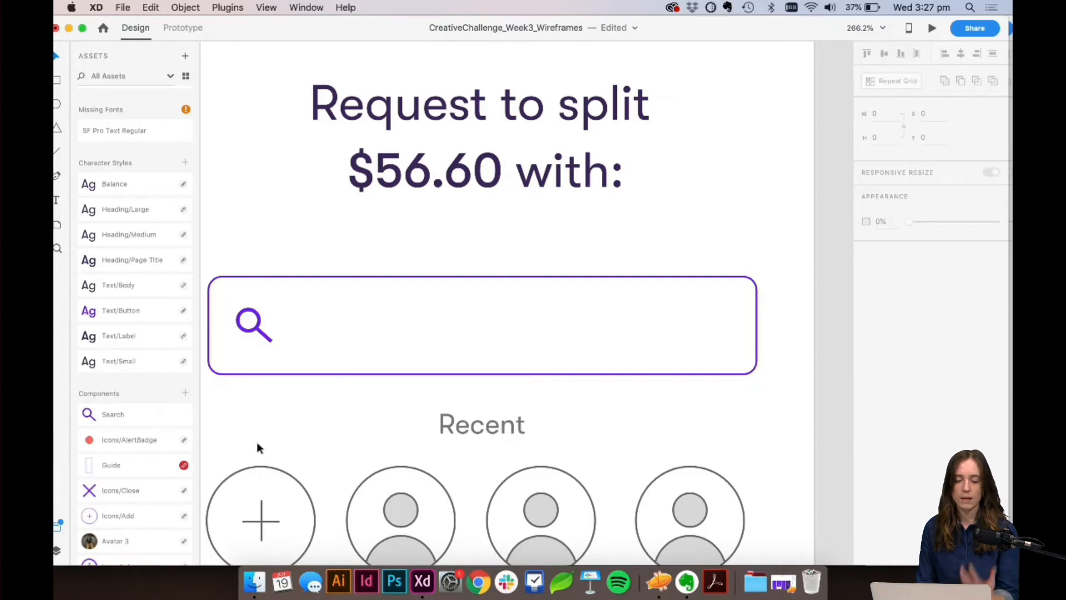
# Step: Apply the Text/Label character style to the Recent label below the search field and retype it as RECENT
pyautogui.scroll(-5, 449, 453)
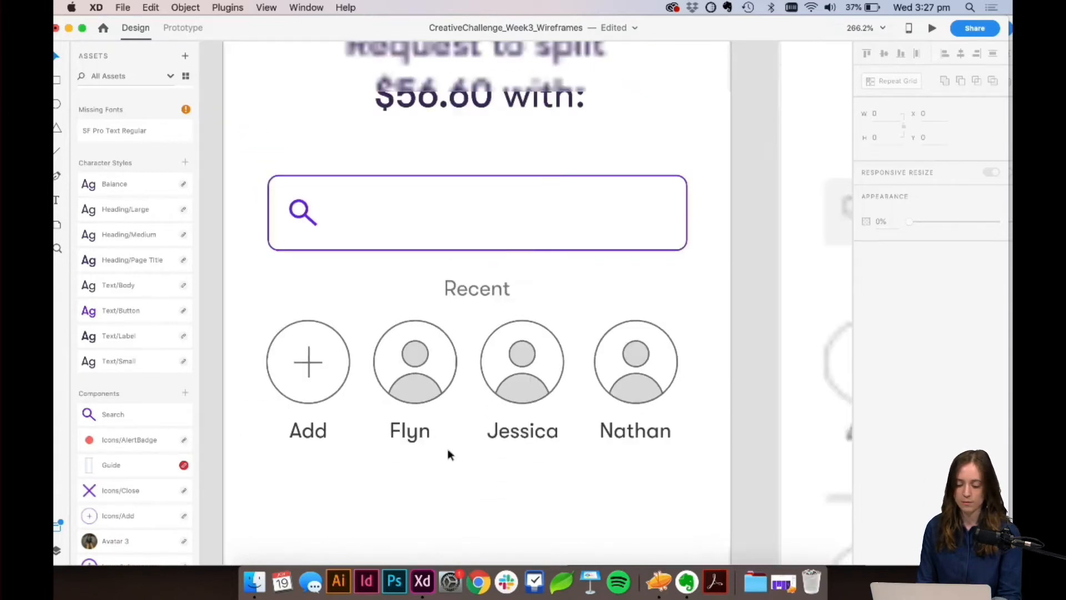
pyautogui.click(487, 314)
pyautogui.scroll(5, 166, 183)
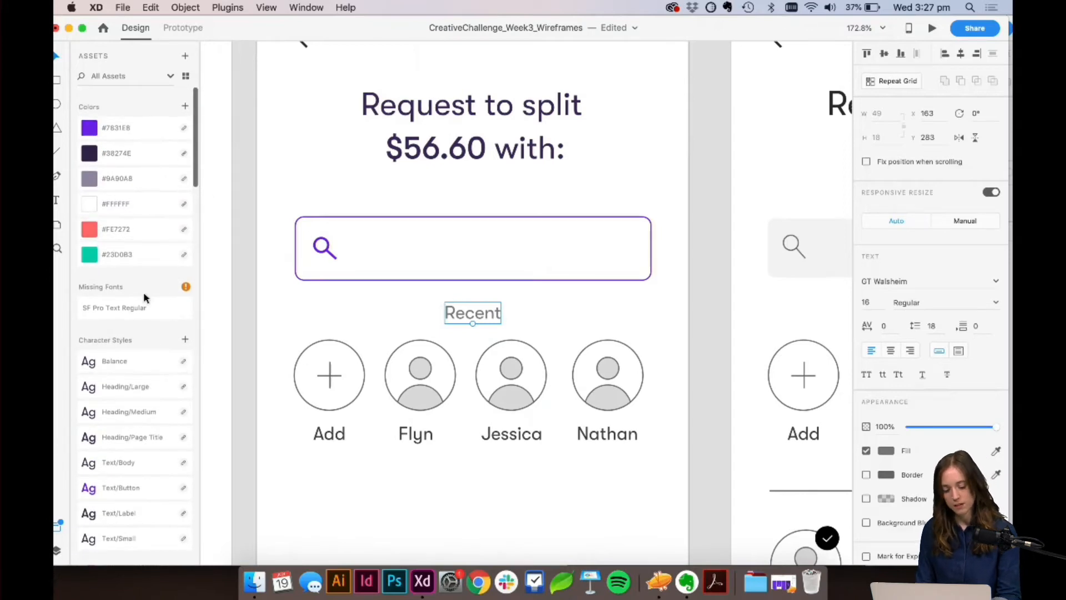
pyautogui.scroll(-5, 143, 292)
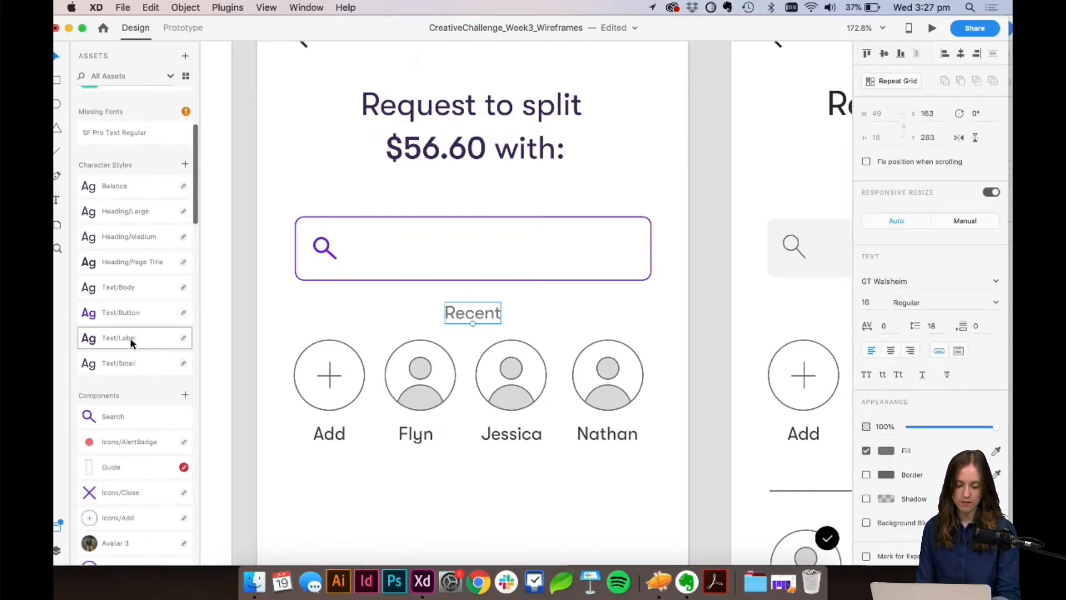
pyautogui.click(132, 346)
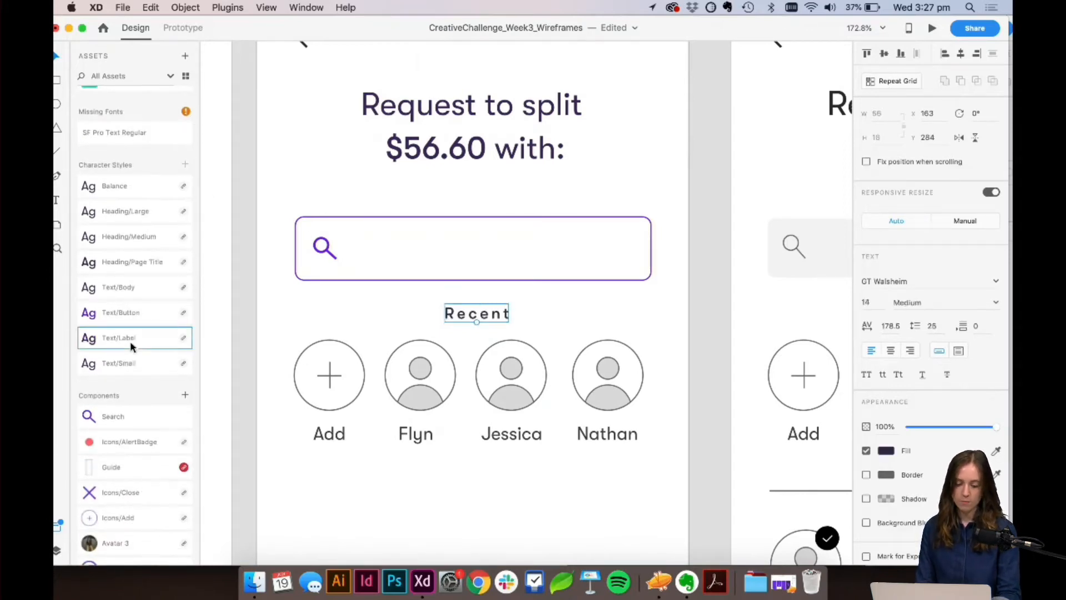
pyautogui.doubleClick(480, 306)
pyautogui.write('RECENT')
pyautogui.press('Escape')
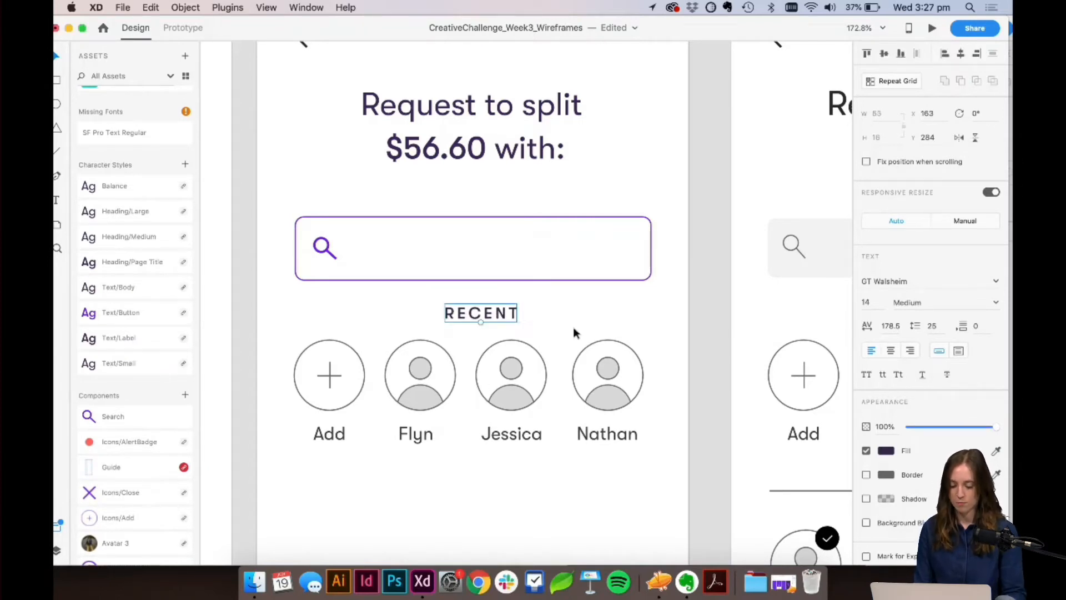
# Step: Center the RECENT label under the search field and color it #9A90A8
pyautogui.moveTo(490, 315); pyautogui.dragTo(482, 316)
pyautogui.scroll(4, 167, 233)
pyautogui.click(136, 178)
pyautogui.click(538, 323)
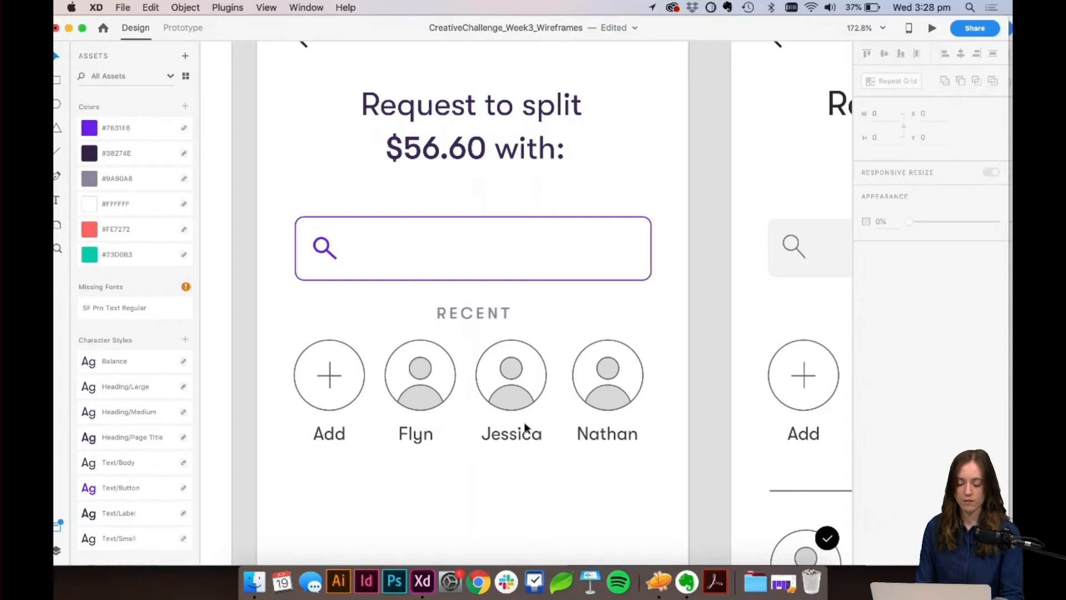
# Step: Delete the three placeholder avatars beside the Add circle on the Choose friends screen
pyautogui.scroll(-5, 521, 470)
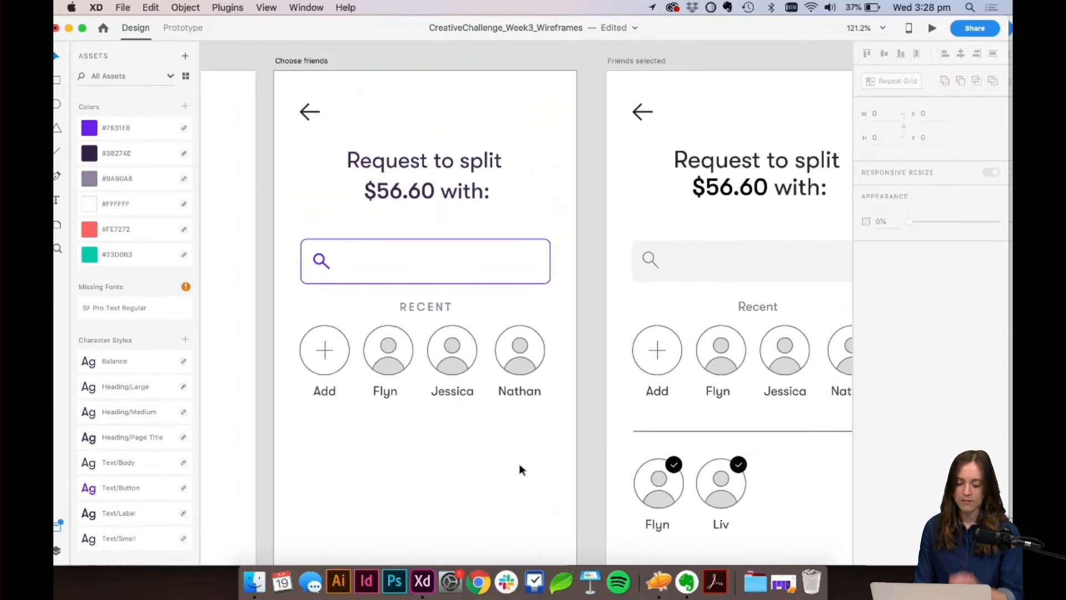
pyautogui.scroll(-1, 521, 469)
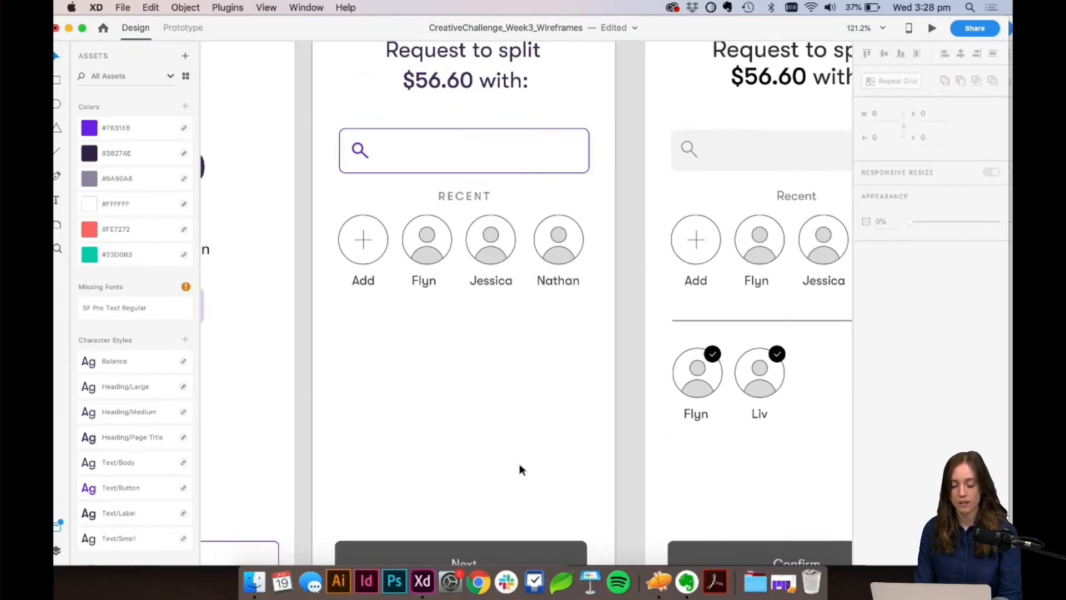
pyautogui.scroll(-3, 521, 469)
pyautogui.scroll(3, 465, 485)
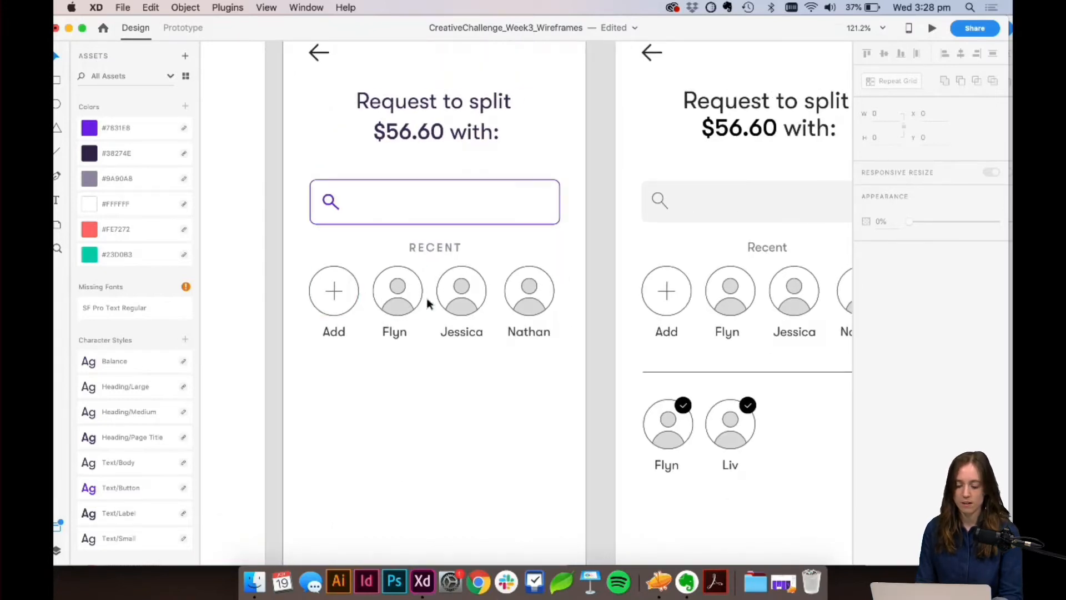
pyautogui.click(402, 297)
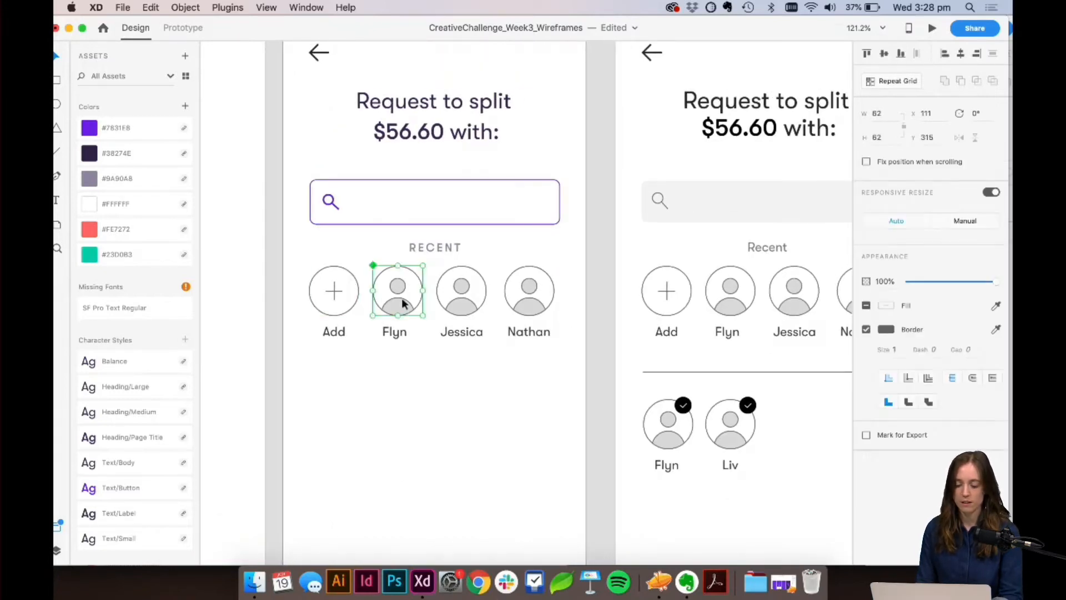
pyautogui.keyDown('shift'); pyautogui.click(473, 301); pyautogui.keyUp('shift')
pyautogui.keyDown('shift'); pyautogui.click(534, 301); pyautogui.keyUp('shift')
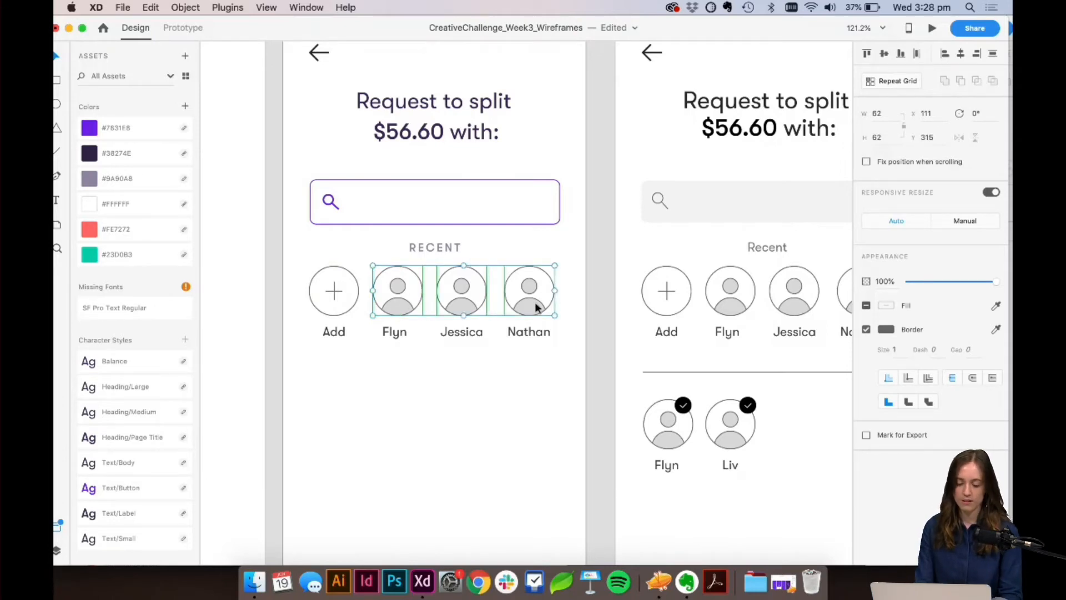
pyautogui.press('Delete')
# Step: Place the Avatar 3, Avatar 4 and Avatar 5 components in order above the three friends' names
pyautogui.scroll(-10, 126, 408)
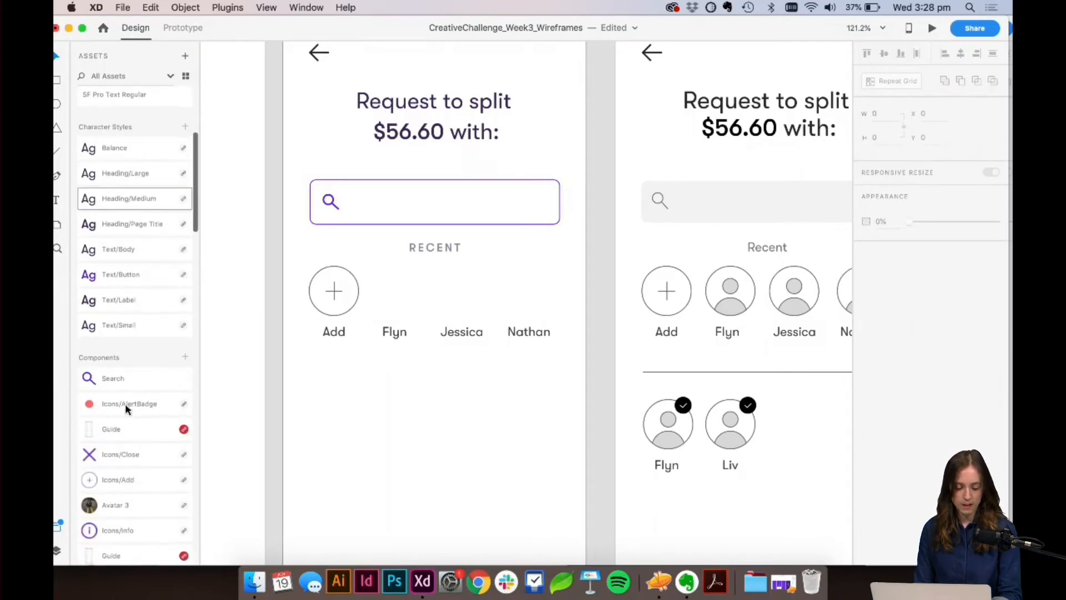
pyautogui.moveTo(96, 435); pyautogui.dragTo(401, 299)
pyautogui.scroll(-5, 111, 467)
pyautogui.scroll(-3, 111, 466)
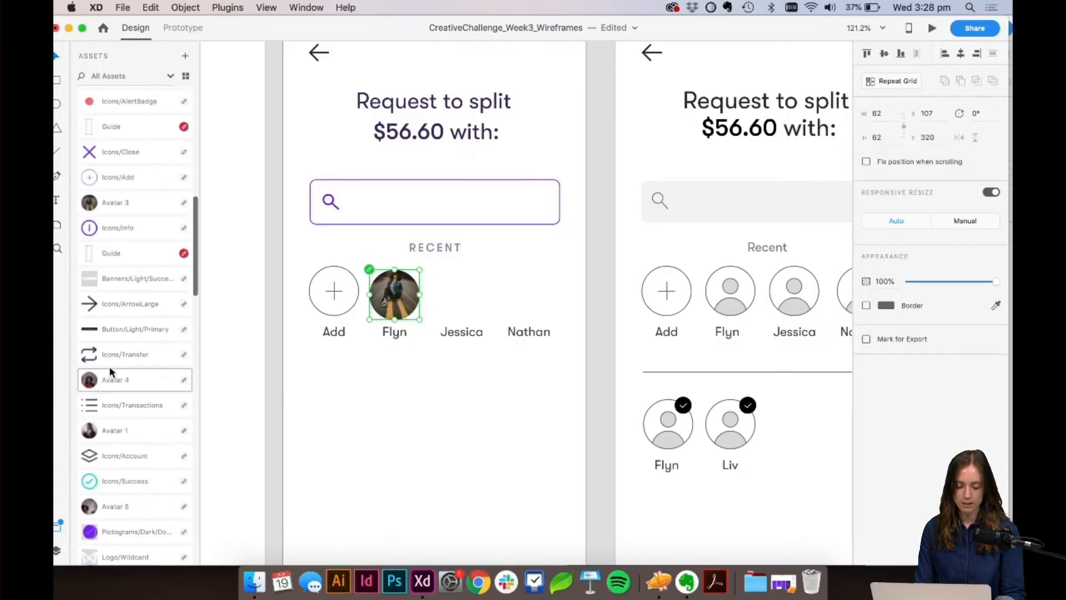
pyautogui.moveTo(95, 386); pyautogui.dragTo(456, 306)
pyautogui.scroll(-2, 111, 444)
pyautogui.moveTo(106, 451); pyautogui.dragTo(529, 291)
# Step: Replace the last friend's name in the Recent row with a different first name matching the avatar
pyautogui.doubleClick(534, 333)
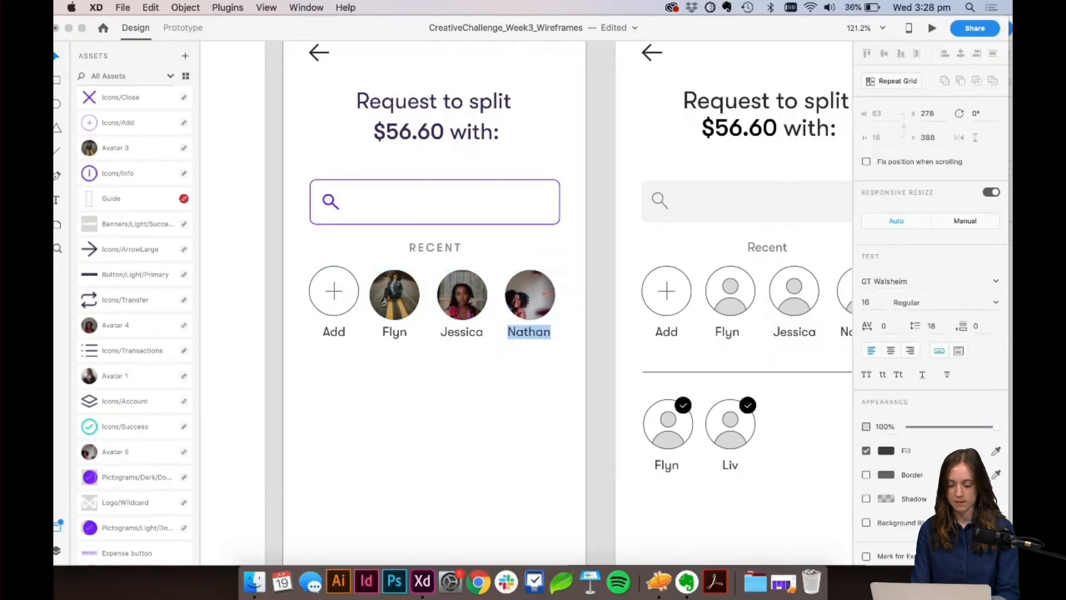
pyautogui.write('Natalie')
pyautogui.press('Escape')
pyautogui.press('Escape')
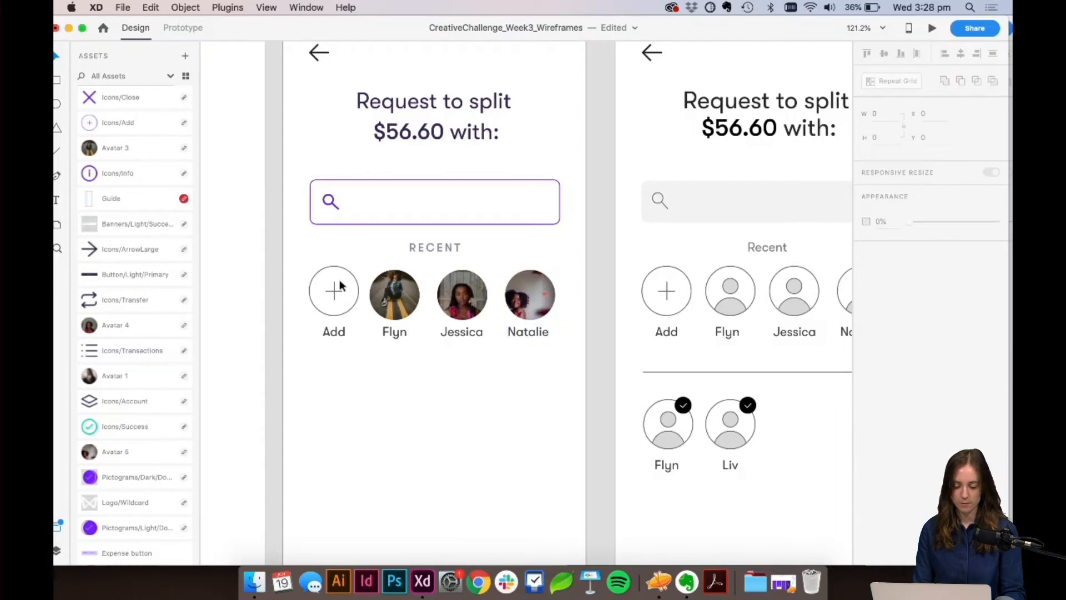
# Step: Replace the placeholder Add circle with the Icons/Add component, positioned left of the first avatar
pyautogui.click(336, 295)
pyautogui.press('Delete')
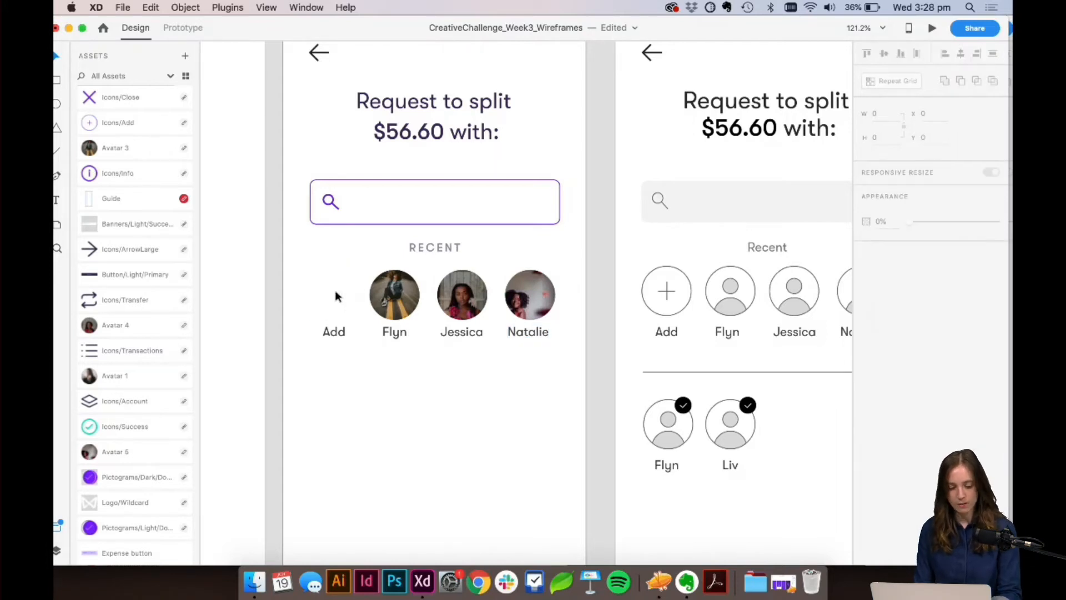
pyautogui.scroll(3, 116, 233)
pyautogui.moveTo(127, 223); pyautogui.dragTo(332, 297)
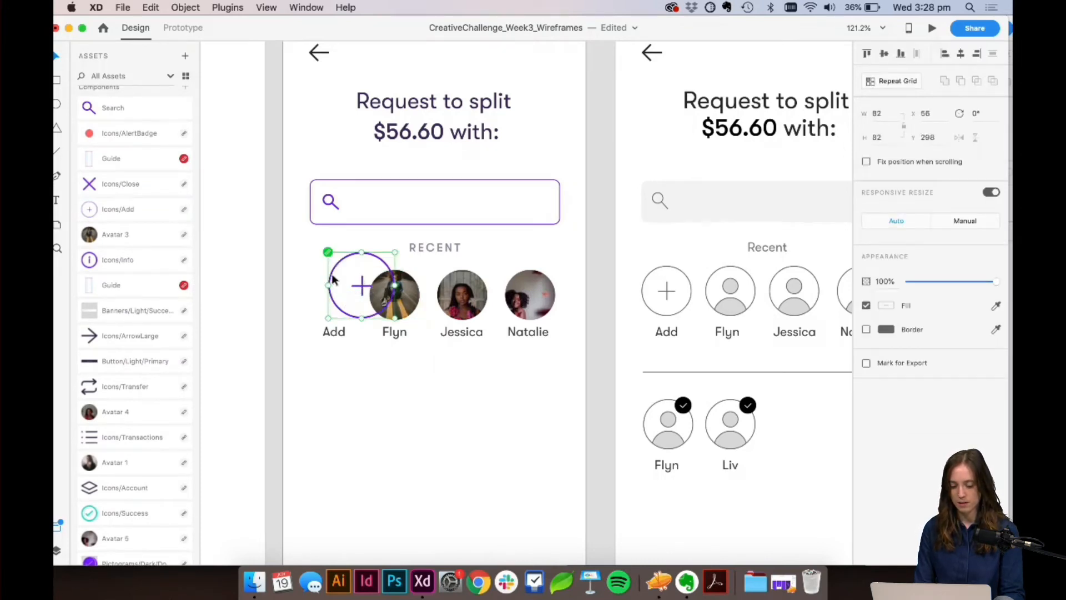
pyautogui.moveTo(360, 292); pyautogui.dragTo(330, 300)
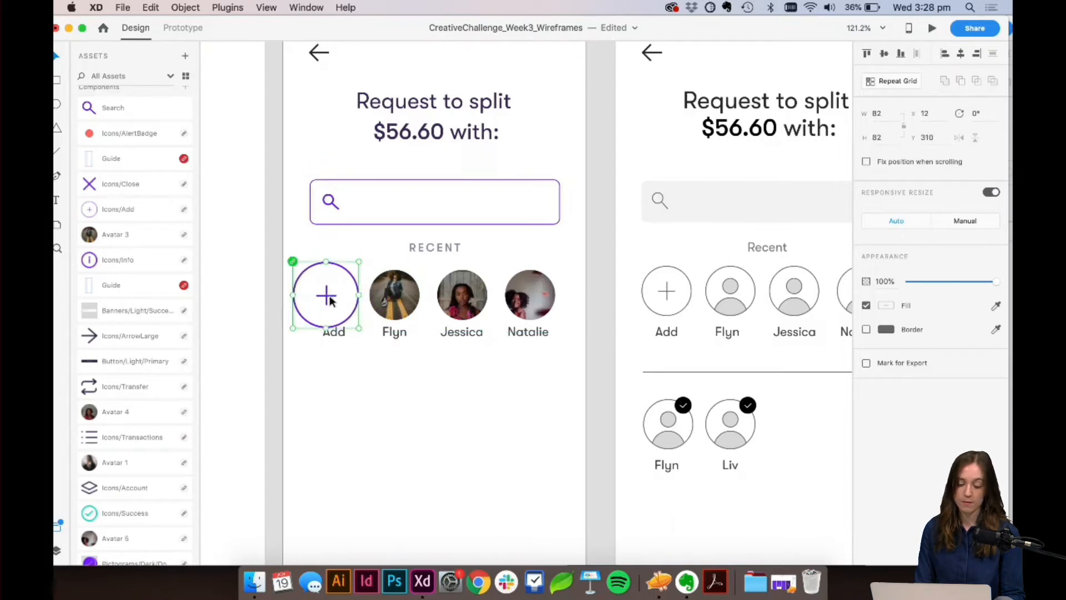
# Step: Resize the Add icon to 62 by 62 to match the avatars and move it to X 26, Y 314 above its label
pyautogui.click(396, 302)
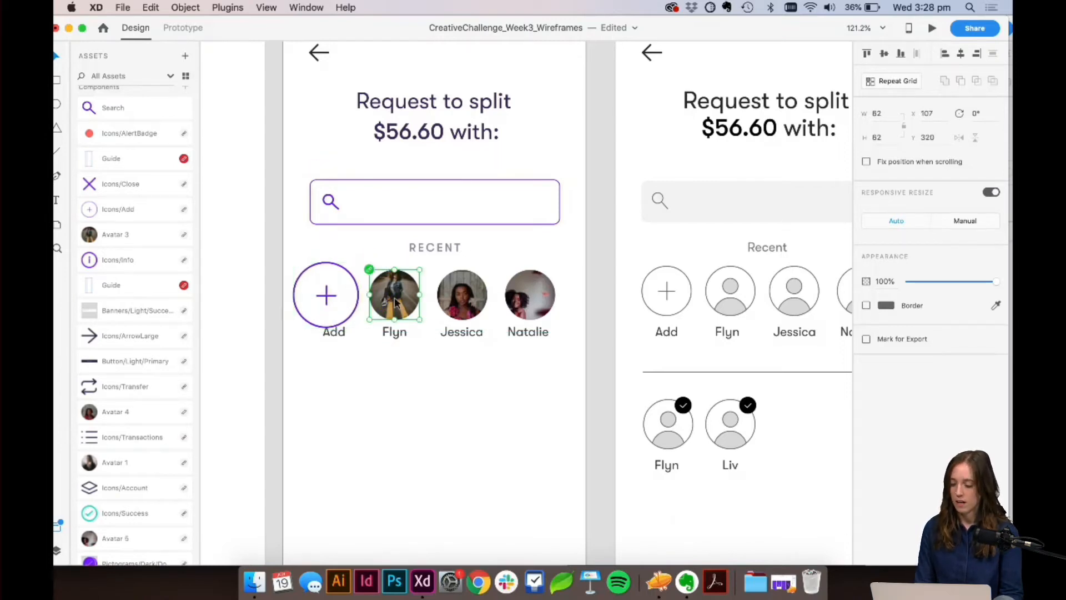
pyautogui.click(307, 282)
pyautogui.click(876, 113)
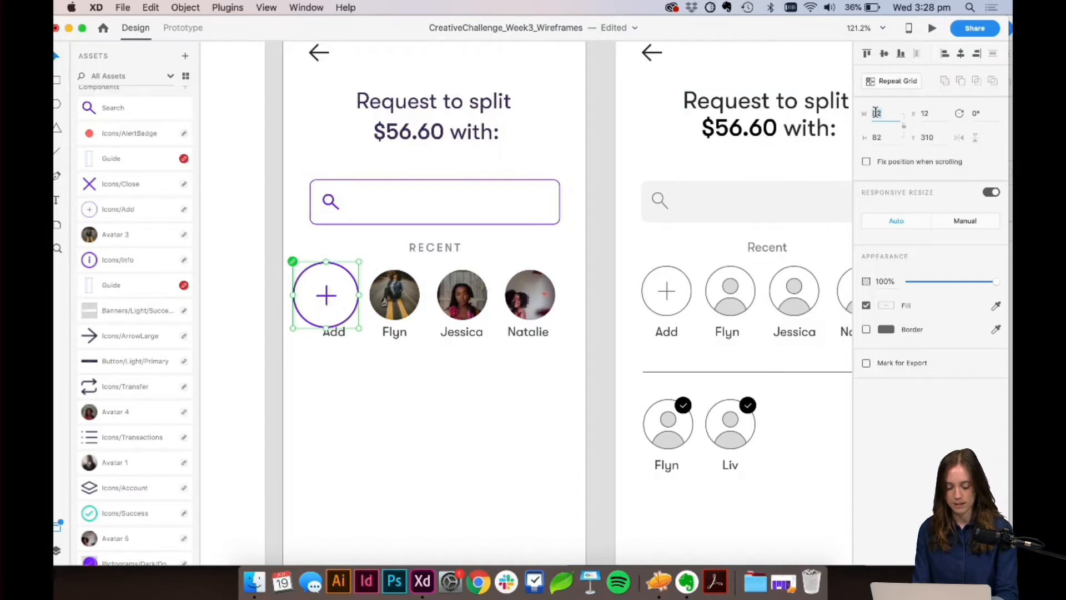
pyautogui.press('Tab')
pyautogui.write('62')
pyautogui.press('Return')
pyautogui.click(315, 287)
pyautogui.moveTo(319, 294); pyautogui.dragTo(330, 295)
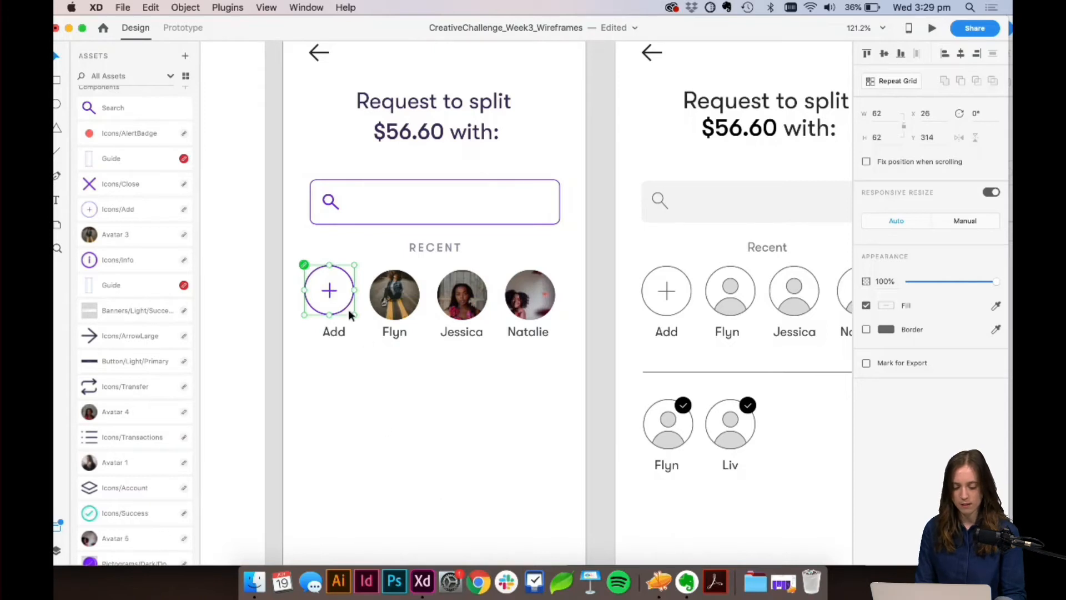
pyautogui.press('Escape')
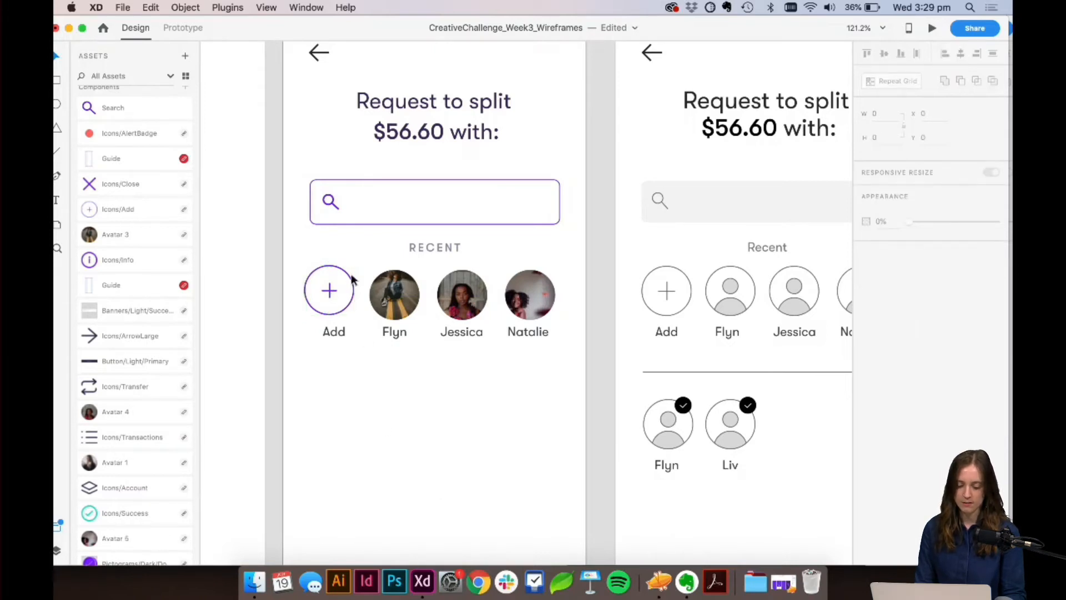
# Step: Move the Add icon to X 28, Y 320 in line with the avatars and distribute the four circles horizontally at equal spacing
pyautogui.click(352, 283)
pyautogui.moveTo(350, 280); pyautogui.dragTo(356, 285)
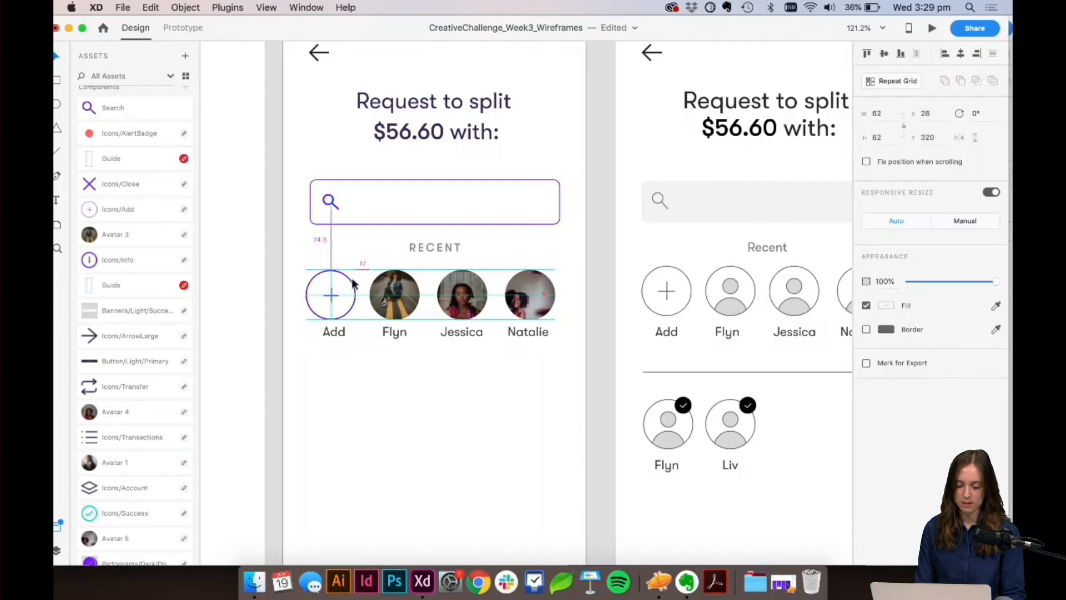
pyautogui.moveTo(278, 283); pyautogui.dragTo(519, 287)
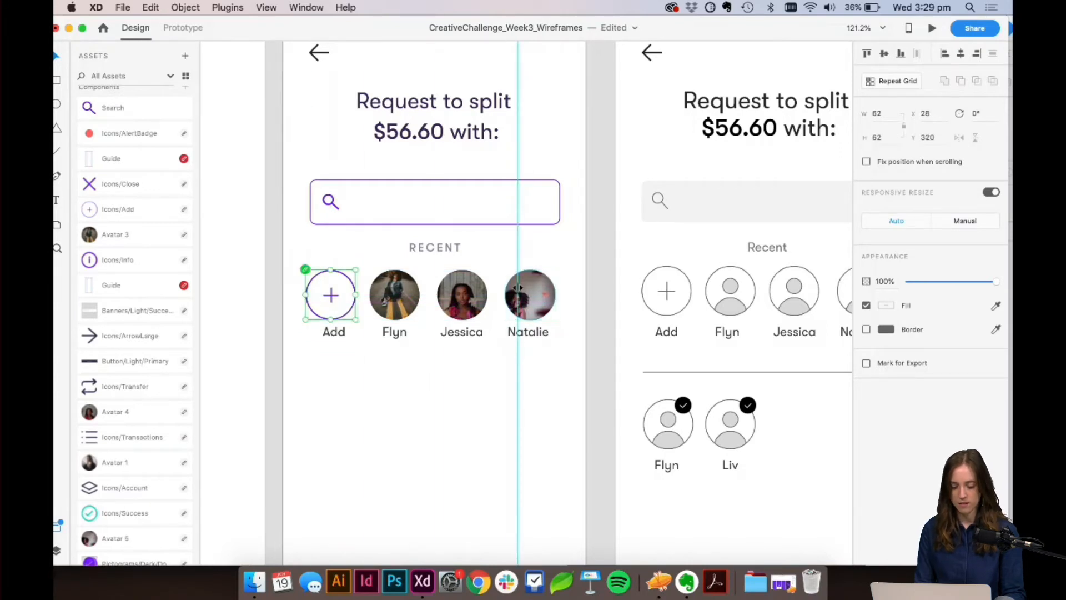
pyautogui.moveTo(584, 284); pyautogui.dragTo(322, 305)
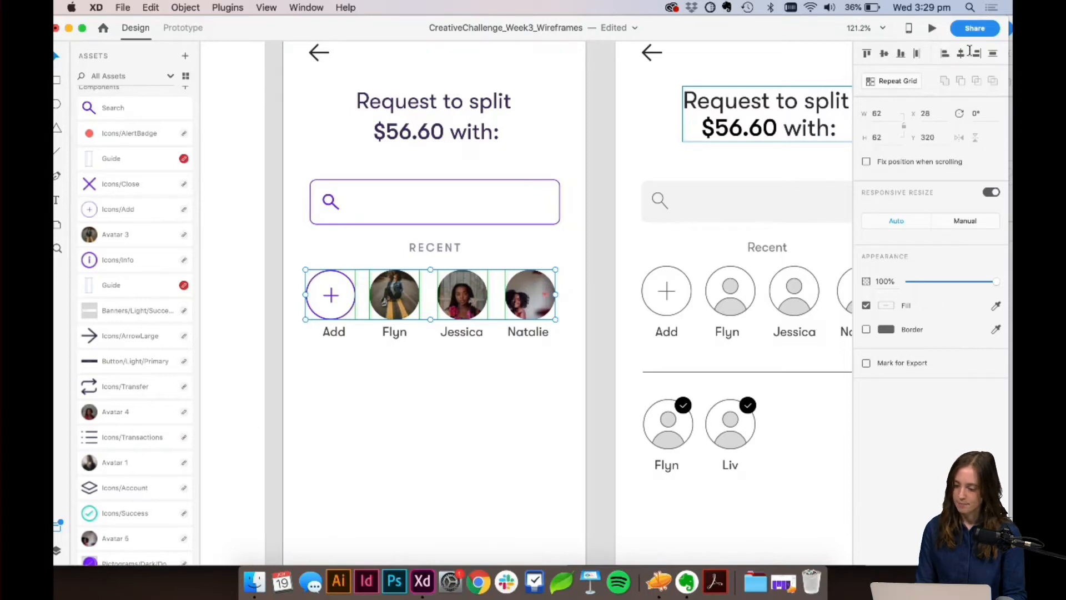
pyautogui.click(914, 54)
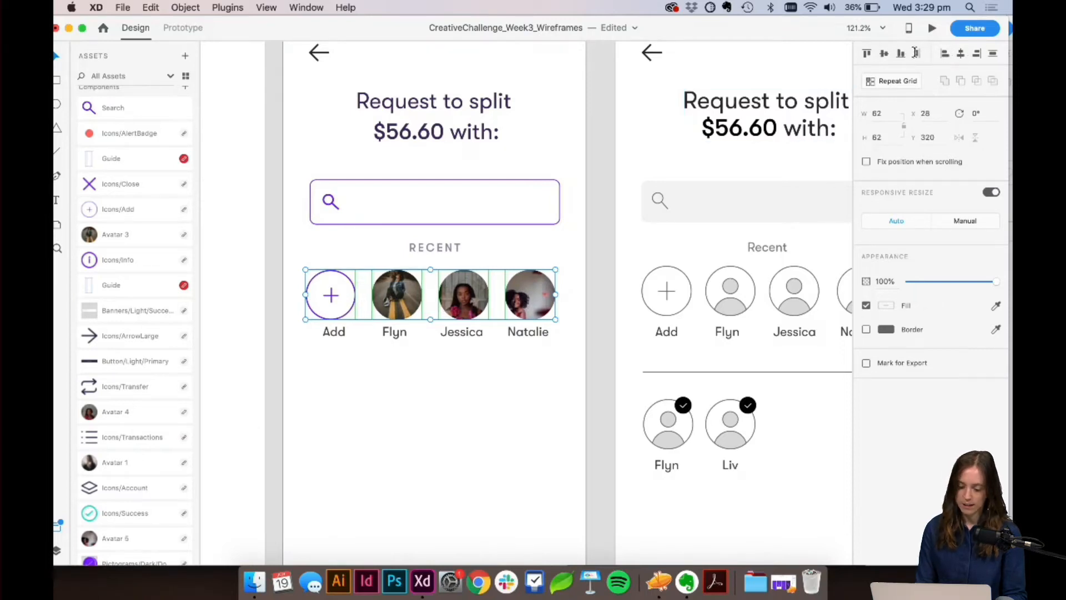
pyautogui.click(418, 385)
# Step: Apply the Text/Small character style to the Add label and the three friends' names in the Recent row
pyautogui.click(396, 333)
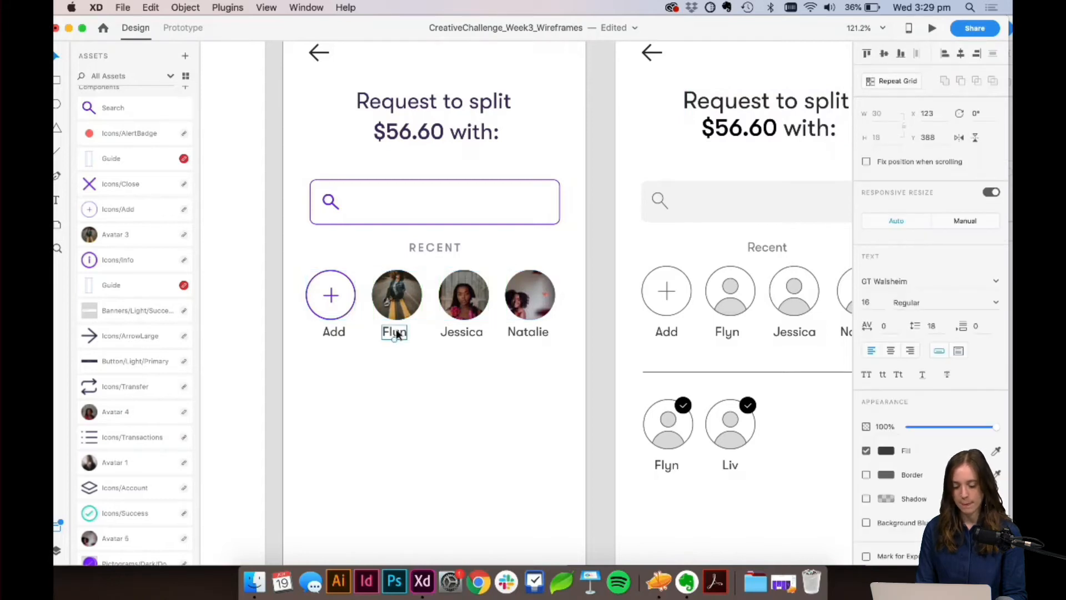
pyautogui.keyDown('shift'); pyautogui.click(335, 333); pyautogui.keyUp('shift')
pyautogui.keyDown('shift'); pyautogui.click(461, 333); pyautogui.keyUp('shift')
pyautogui.keyDown('shift'); pyautogui.click(530, 333); pyautogui.keyUp('shift')
pyautogui.scroll(10, 129, 258)
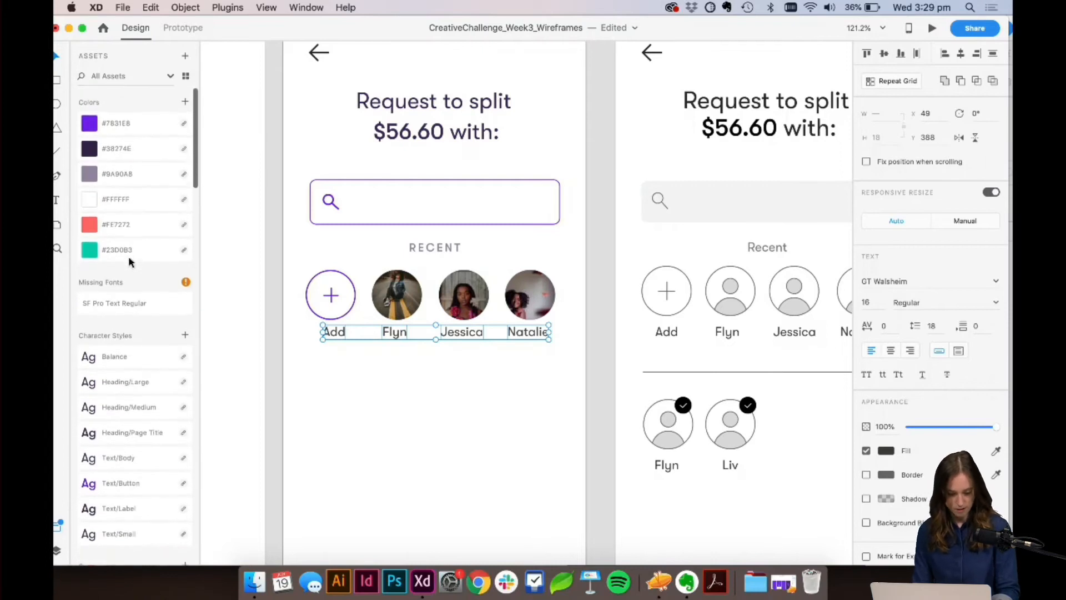
pyautogui.scroll(-2, 135, 423)
pyautogui.click(133, 447)
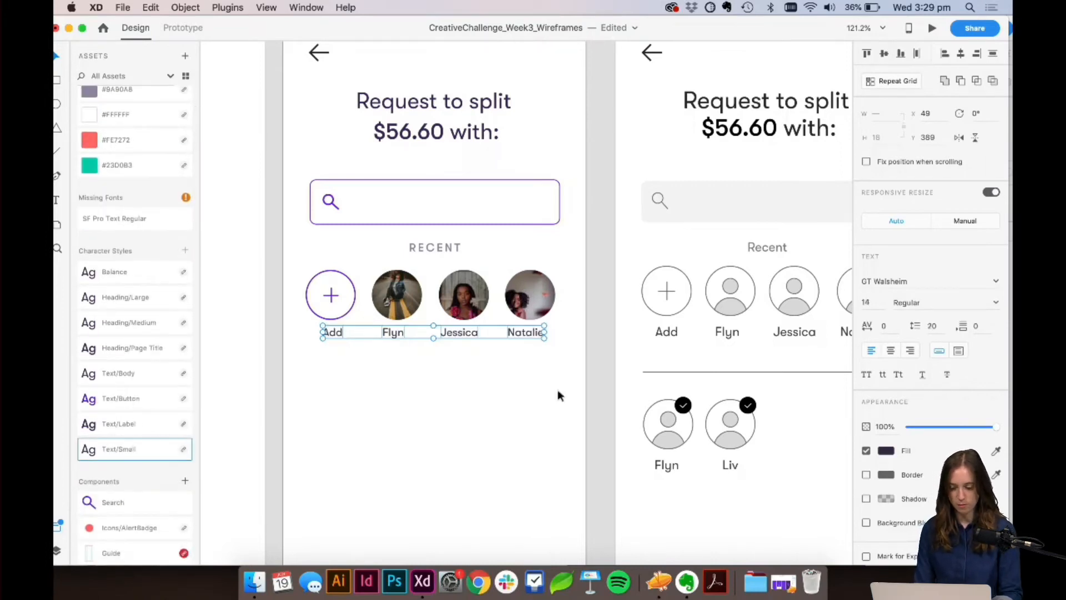
# Step: Shift the four Recent labels to X 45, Y 390 and centre the last two names under their avatars
pyautogui.moveTo(470, 332); pyautogui.dragTo(466, 333)
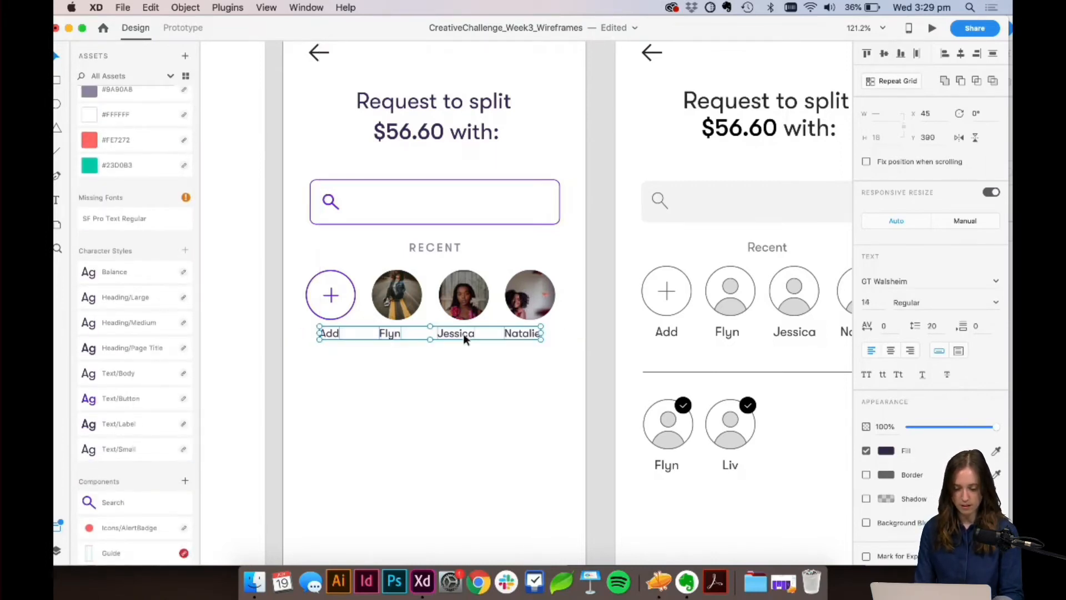
pyautogui.click(231, 388)
pyautogui.moveTo(587, 378); pyautogui.dragTo(322, 335)
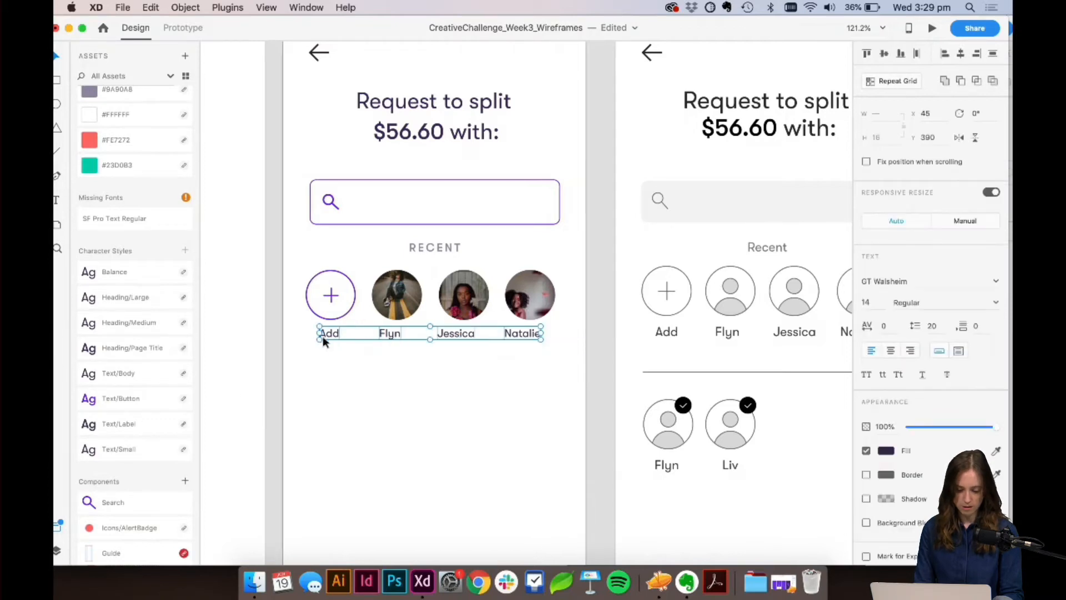
pyautogui.click(532, 412)
pyautogui.moveTo(456, 333); pyautogui.dragTo(464, 333)
pyautogui.moveTo(529, 334); pyautogui.dragTo(536, 333)
pyautogui.click(514, 380)
# Step: Search the assets for "button" and replace the Choose friends screen's grey Next button with Button/Light/Primary at X 25, Y 718
pyautogui.scroll(-5, 514, 380)
pyautogui.scroll(-3, 514, 383)
pyautogui.click(420, 251)
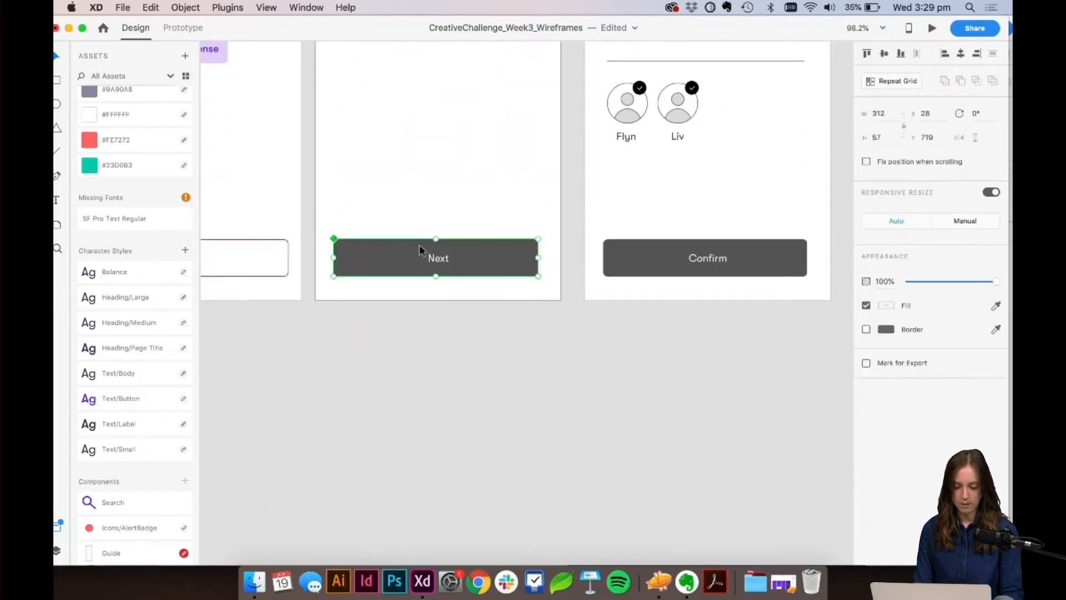
pyautogui.scroll(-3, 151, 391)
pyautogui.scroll(-15, 151, 391)
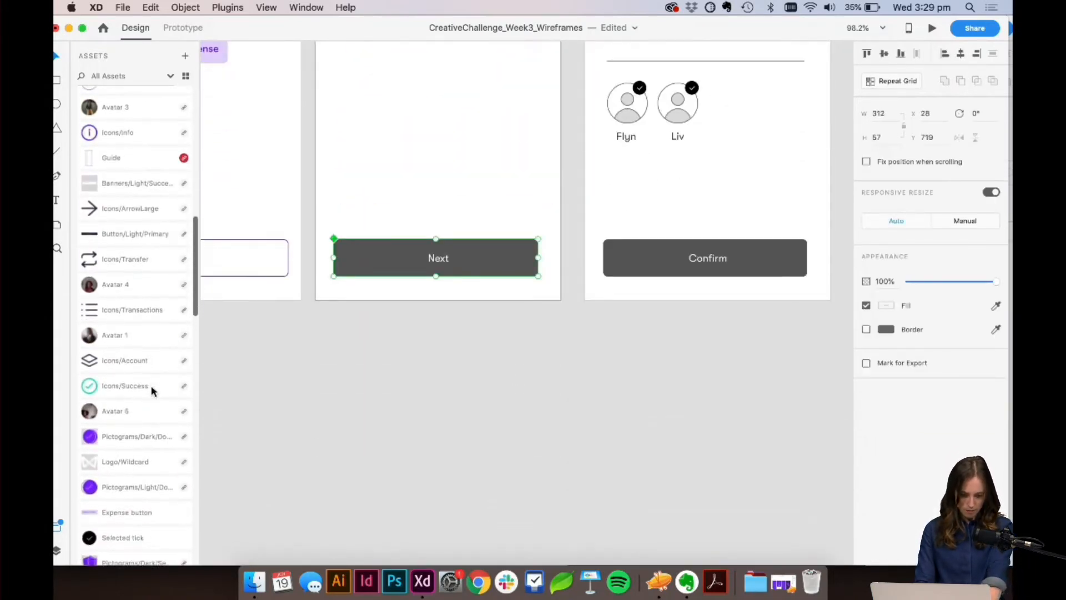
pyautogui.scroll(-5, 152, 390)
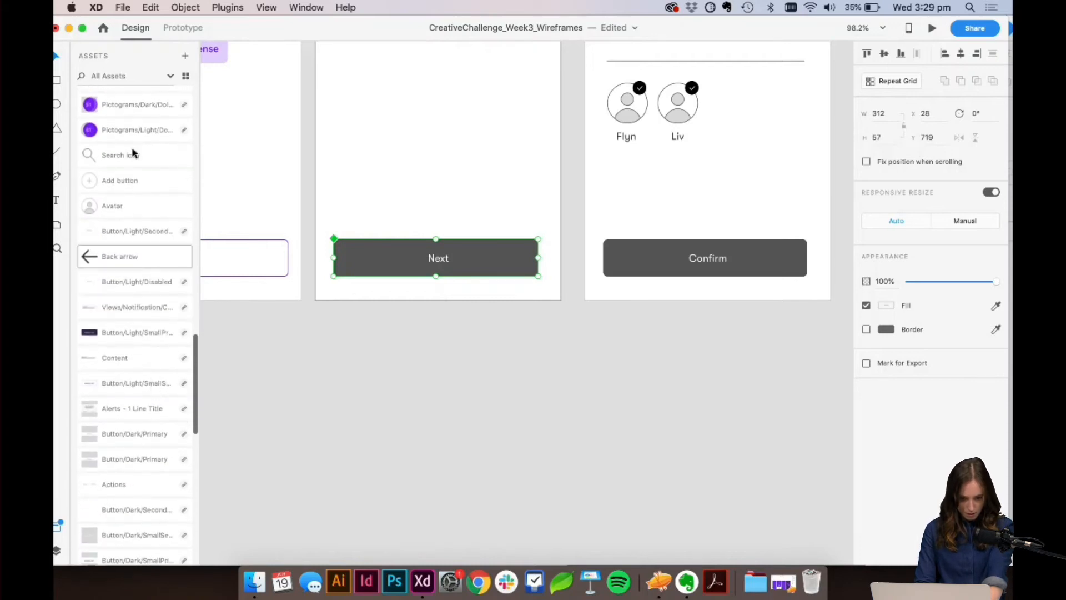
pyautogui.click(105, 78)
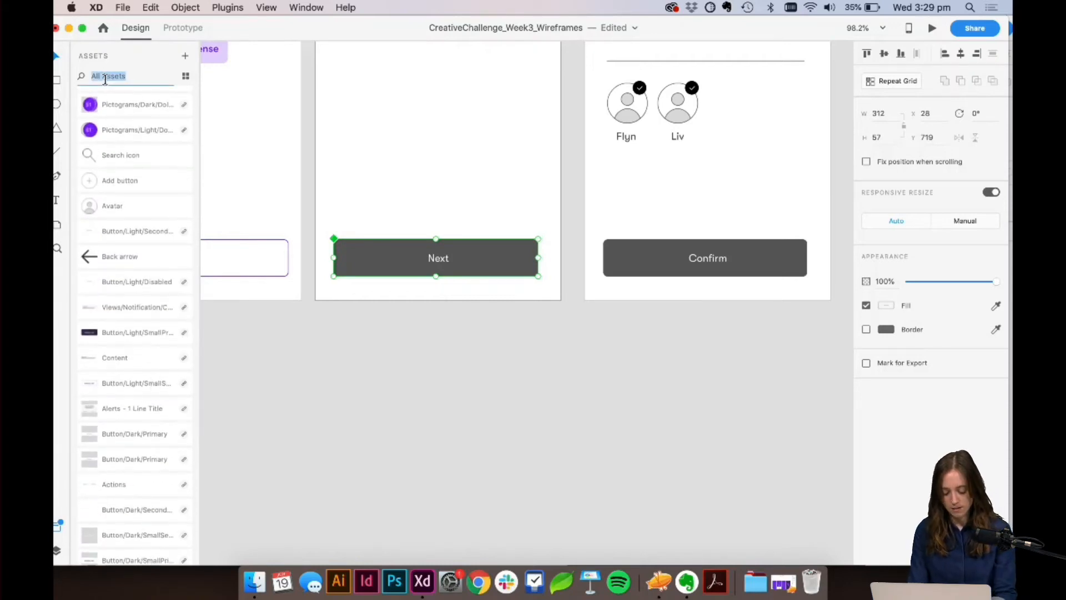
pyautogui.write('button')
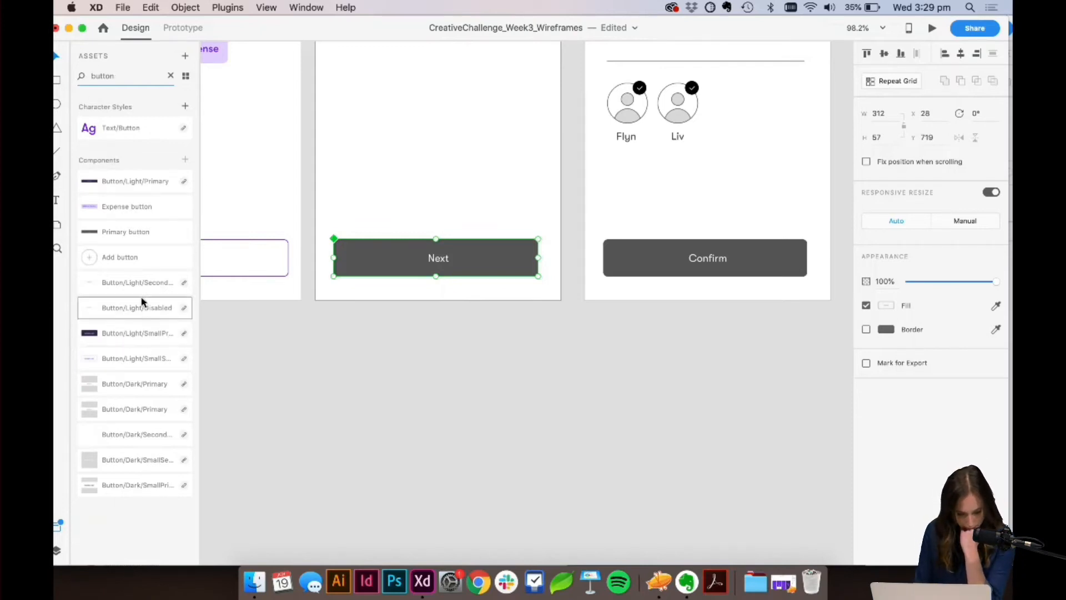
pyautogui.moveTo(128, 173); pyautogui.dragTo(487, 273)
pyautogui.click(438, 267)
pyautogui.press('Delete')
pyautogui.click(477, 244)
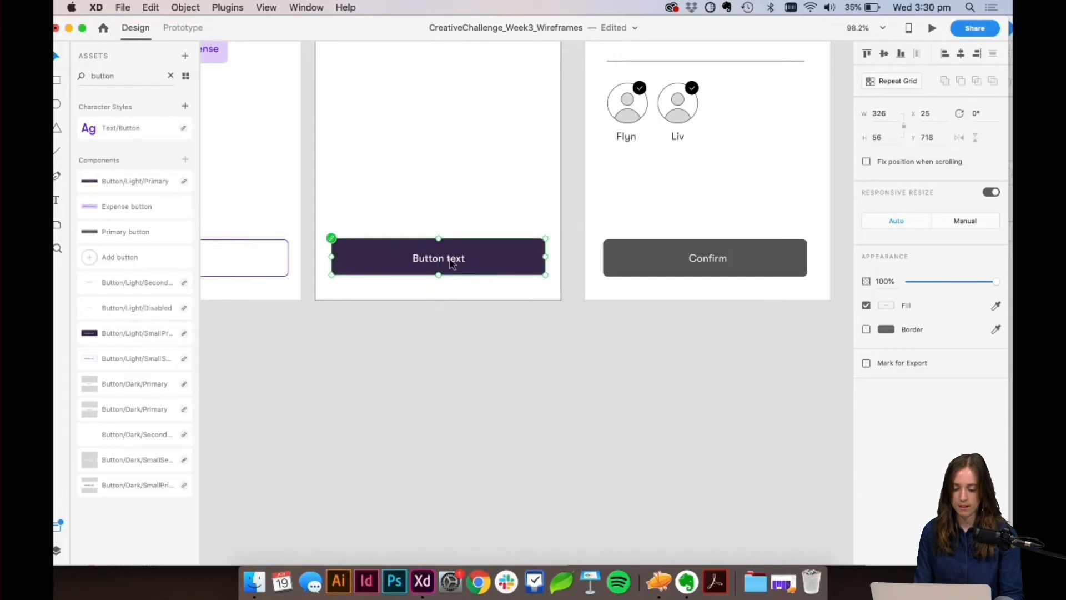
# Step: Change the new primary button's text to "Next"
pyautogui.doubleClick(452, 264)
pyautogui.doubleClick(452, 265)
pyautogui.write('Next')
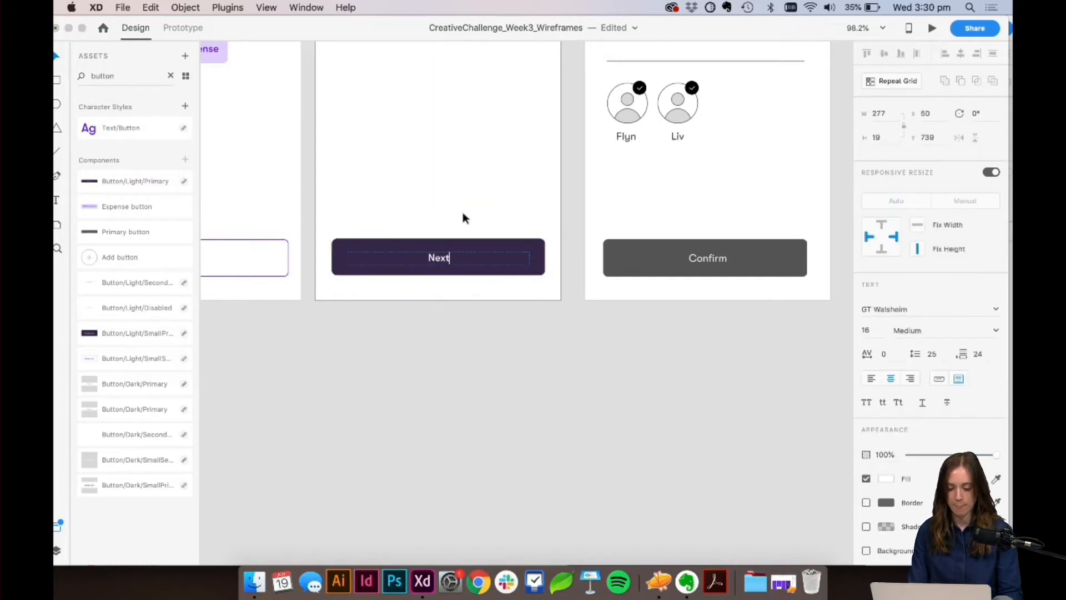
pyautogui.press('Escape')
# Step: Replace the grey Confirm button on the Friends selected screen with a copy of the dark Next button
pyautogui.scroll(1, 481, 172)
pyautogui.scroll(5, 481, 172)
pyautogui.scroll(-3, 480, 259)
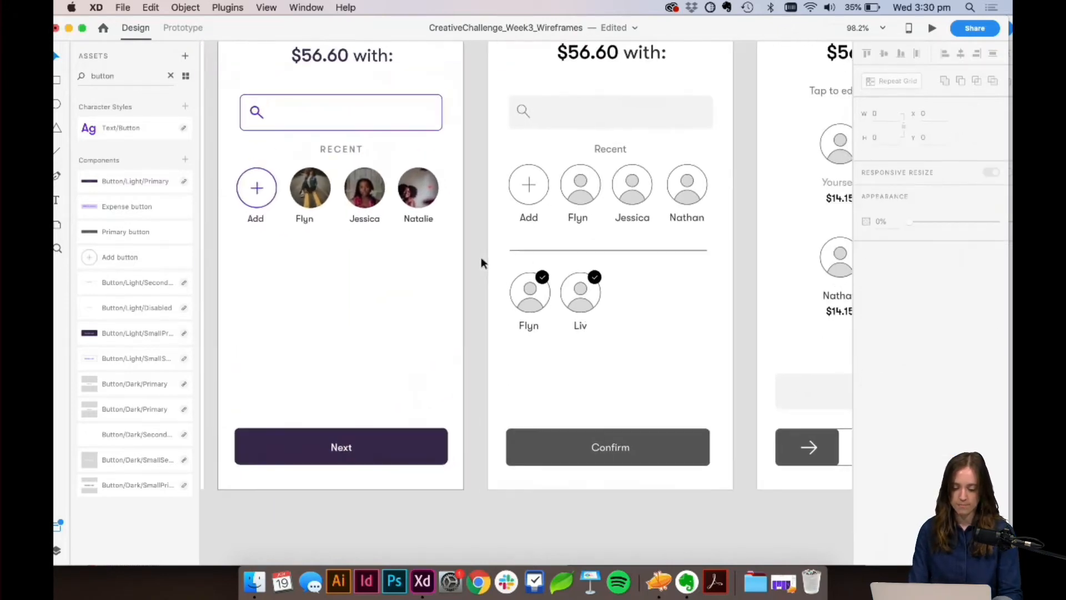
pyautogui.click(402, 410)
pyautogui.press('super+c')
pyautogui.click(643, 411)
pyautogui.press('Delete')
pyautogui.press('super+v')
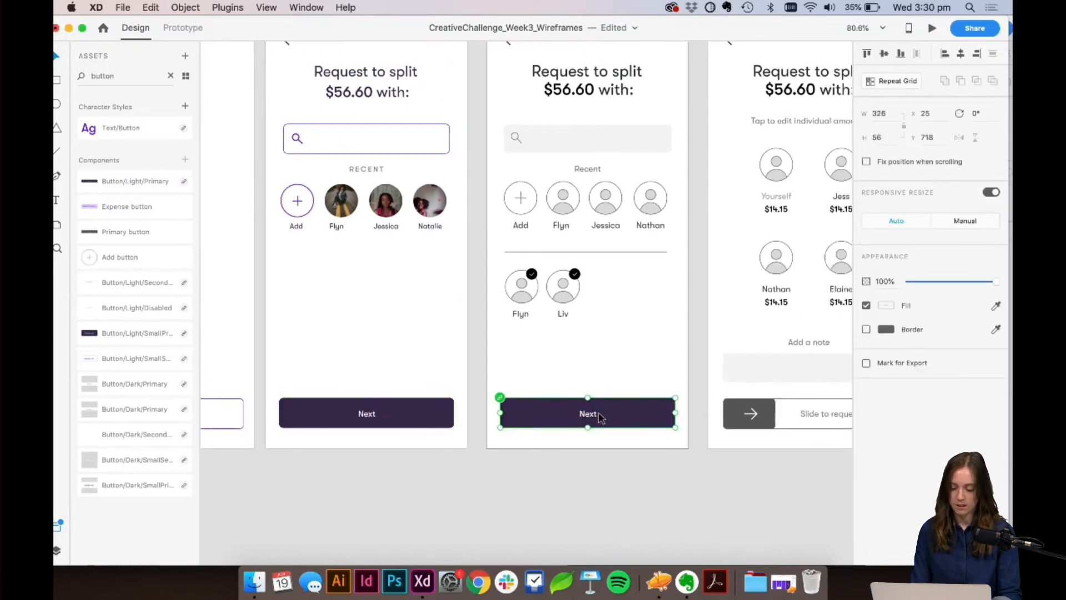
# Step: Change the copied button's text on the Friends selected screen to "Confirm"
pyautogui.doubleClick(587, 414)
pyautogui.doubleClick(588, 415)
pyautogui.write('Confirm')
pyautogui.press('Escape')
# Step: Copy the restyled back arrow from the Expense screen to the same position on the Choose friends screen
pyautogui.scroll(3, 601, 336)
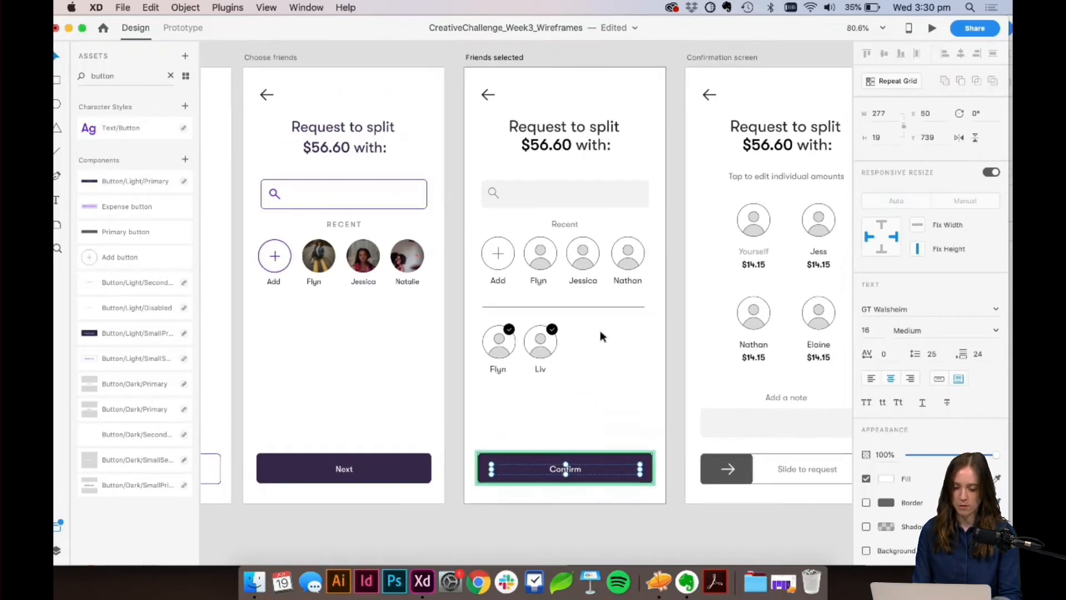
pyautogui.hscroll(-10, 254, 91)
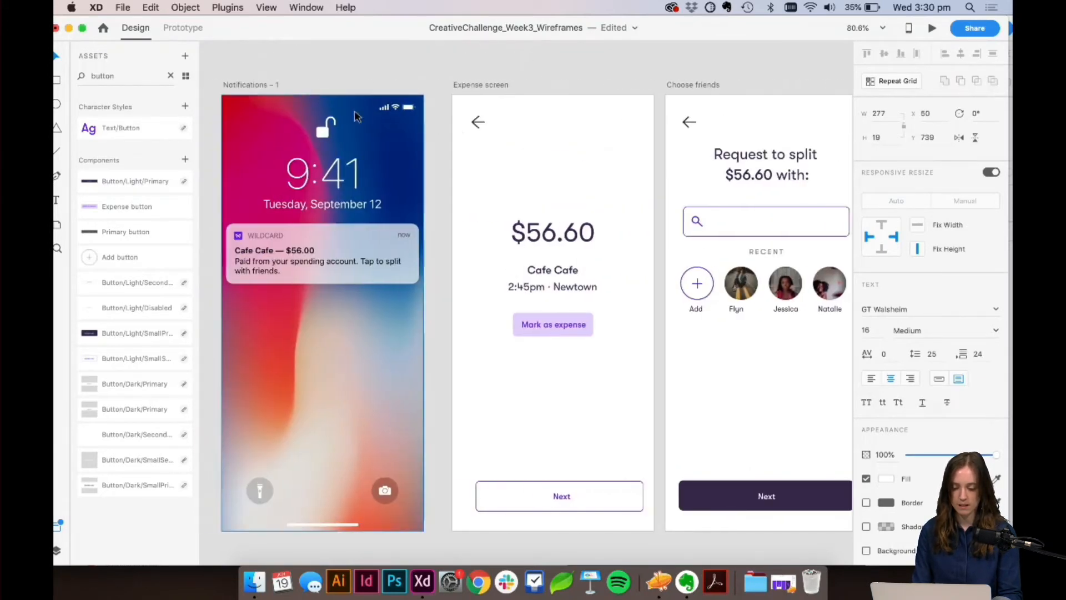
pyautogui.press('Escape')
pyautogui.click(476, 122)
pyautogui.press('super+c')
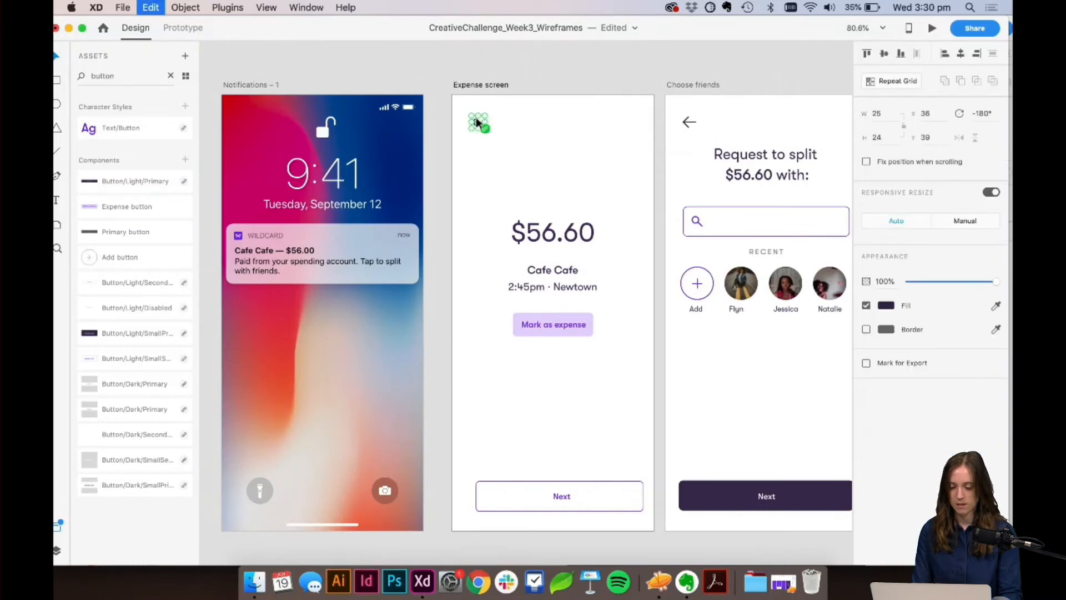
pyautogui.hscroll(5, 476, 119)
pyautogui.click(531, 106)
pyautogui.press('super+v')
pyautogui.hscroll(6, 542, 138)
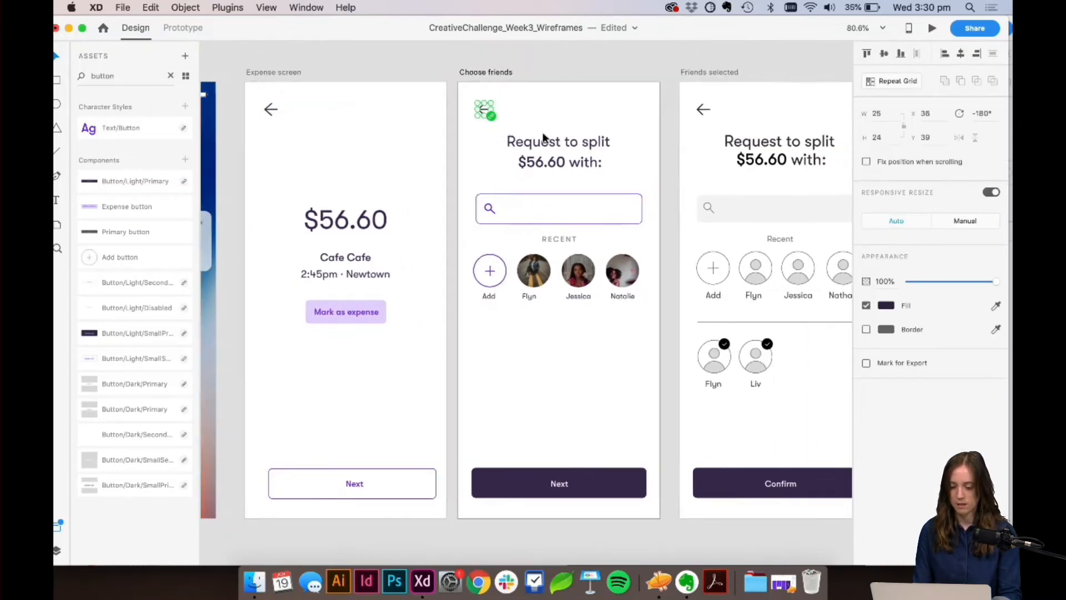
pyautogui.hscroll(-3, 291, 143)
pyautogui.moveTo(340, 110); pyautogui.dragTo(481, 312)
pyautogui.press('super+z')
pyautogui.click(499, 320)
# Step: Replace the Friends selected screen's back arrow, heading, search field and Recent row with copies from the Choose friends screen
pyautogui.scroll(-5, 499, 324)
pyautogui.hscroll(3, 499, 325)
pyautogui.scroll(5, 321, 136)
pyautogui.hscroll(-3, 322, 135)
pyautogui.moveTo(336, 104); pyautogui.dragTo(524, 319)
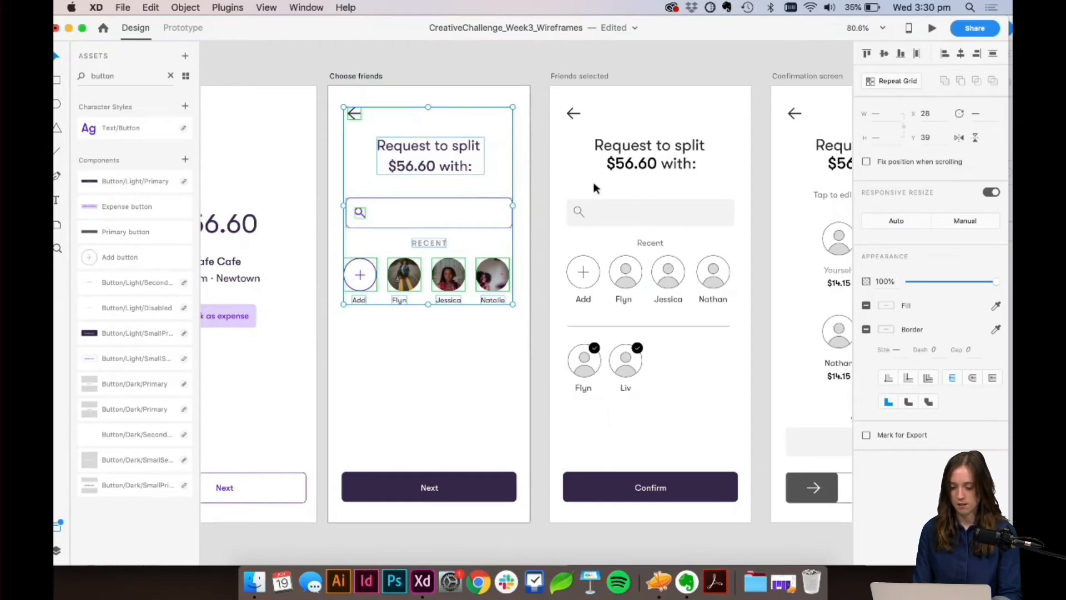
pyautogui.moveTo(561, 98); pyautogui.dragTo(717, 297)
pyautogui.press('Delete')
pyautogui.press('super+v')
pyautogui.hscroll(5, 660, 326)
pyautogui.scroll(1, 661, 326)
pyautogui.click(620, 372)
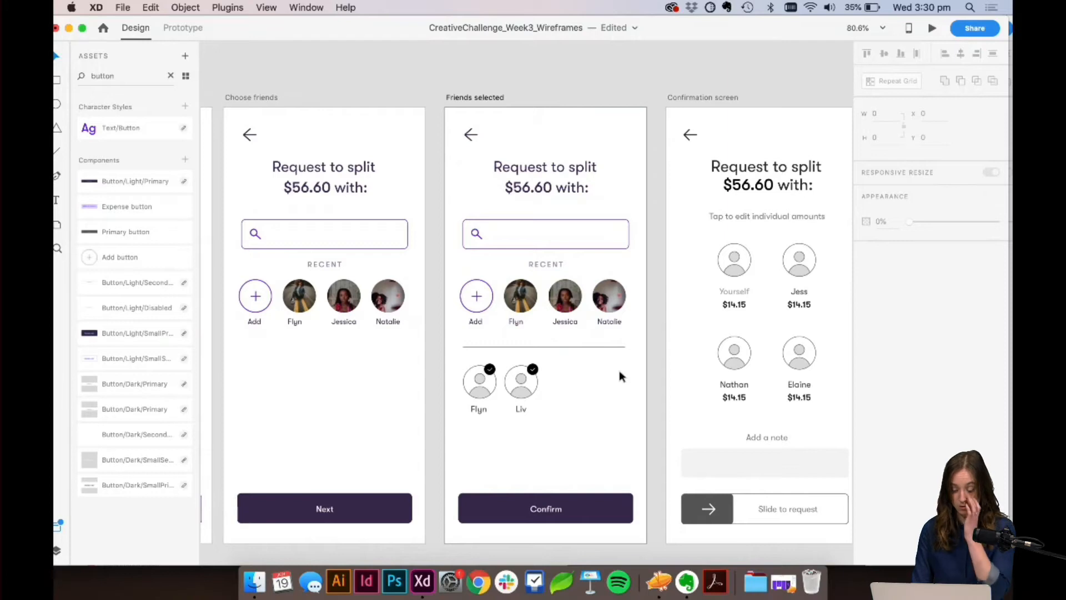
# Step: Nudge the divider line under the Recent row to X 34.5, Y 443.5
pyautogui.click(546, 347)
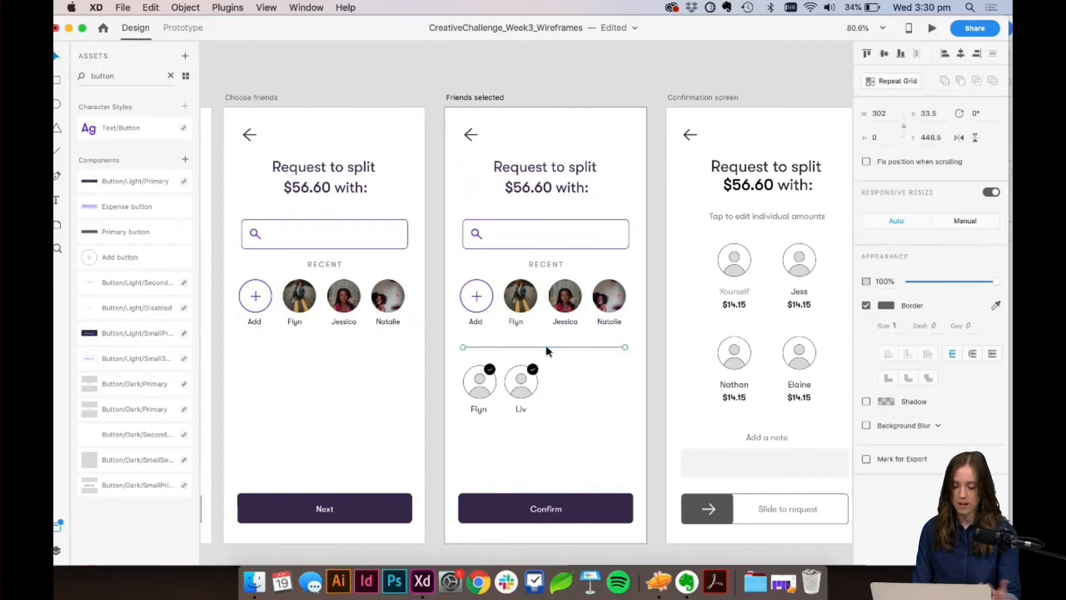
pyautogui.press('Right')
pyautogui.press('Up')
pyautogui.press('Up')
pyautogui.press('Up')
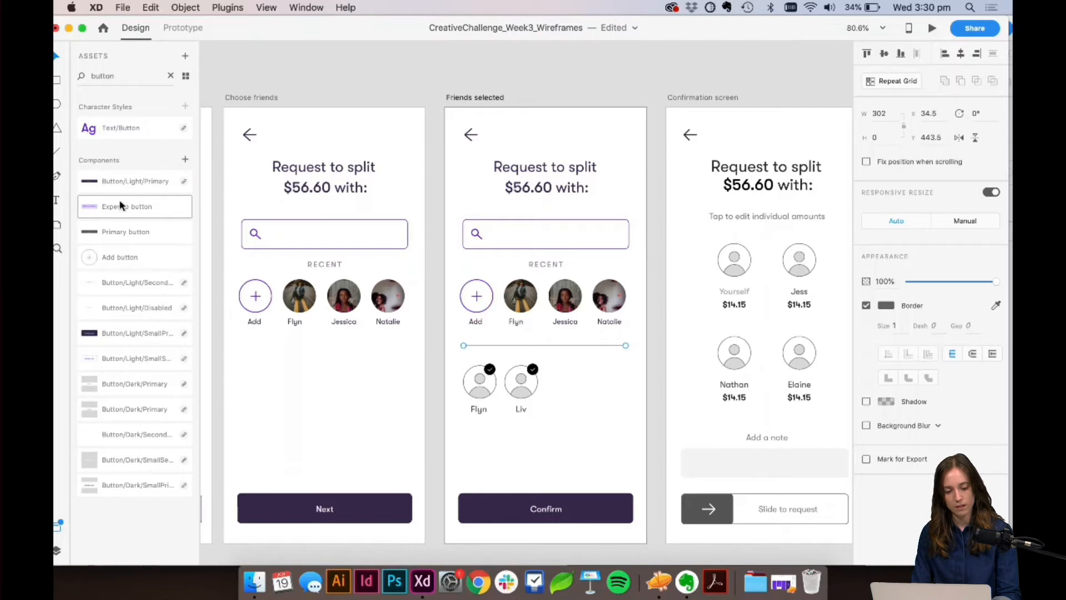
# Step: Colour the divider line with the library's #9A90A8 and set its opacity to 50%
pyautogui.click(171, 76)
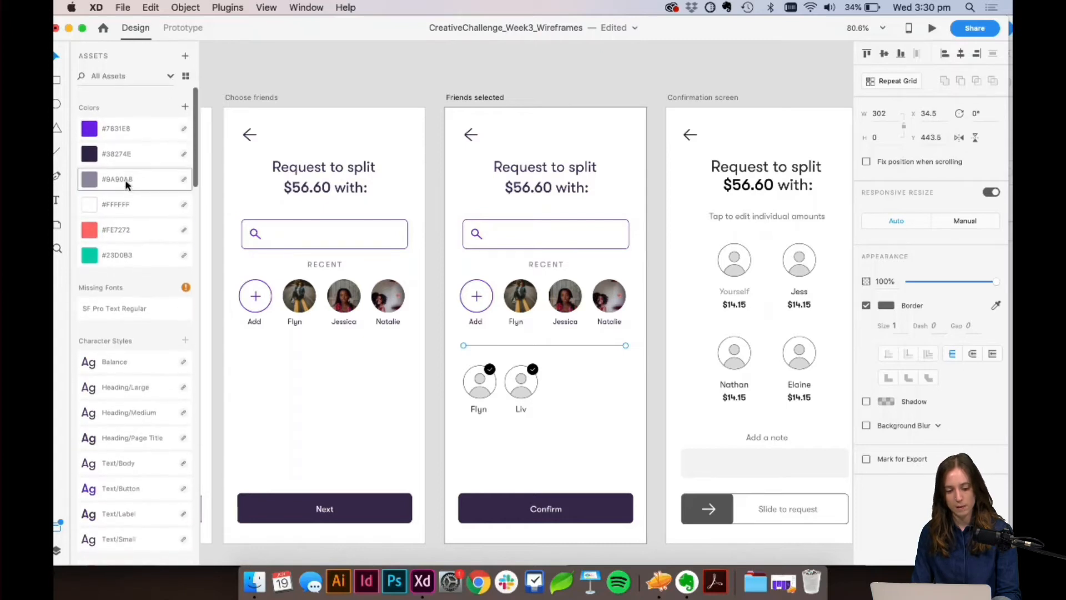
pyautogui.click(613, 380)
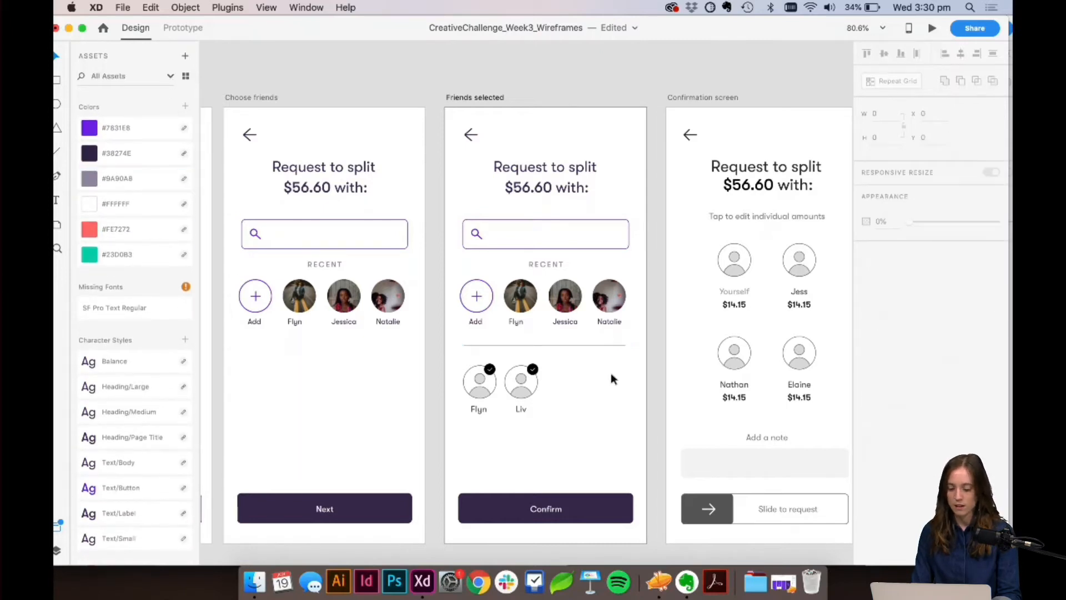
pyautogui.click(588, 345)
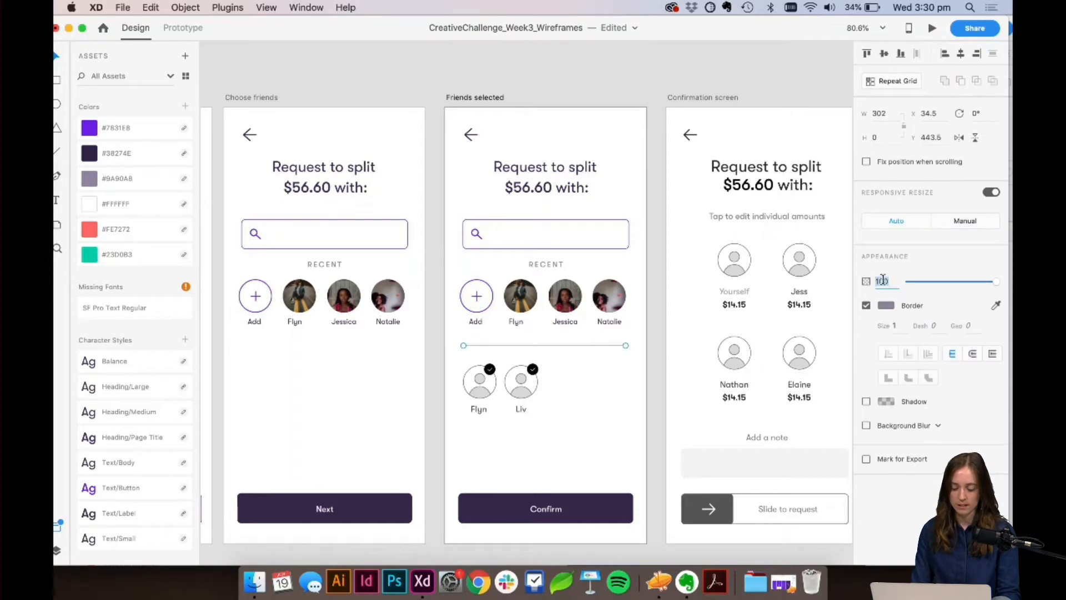
pyautogui.write('50')
pyautogui.press('Return')
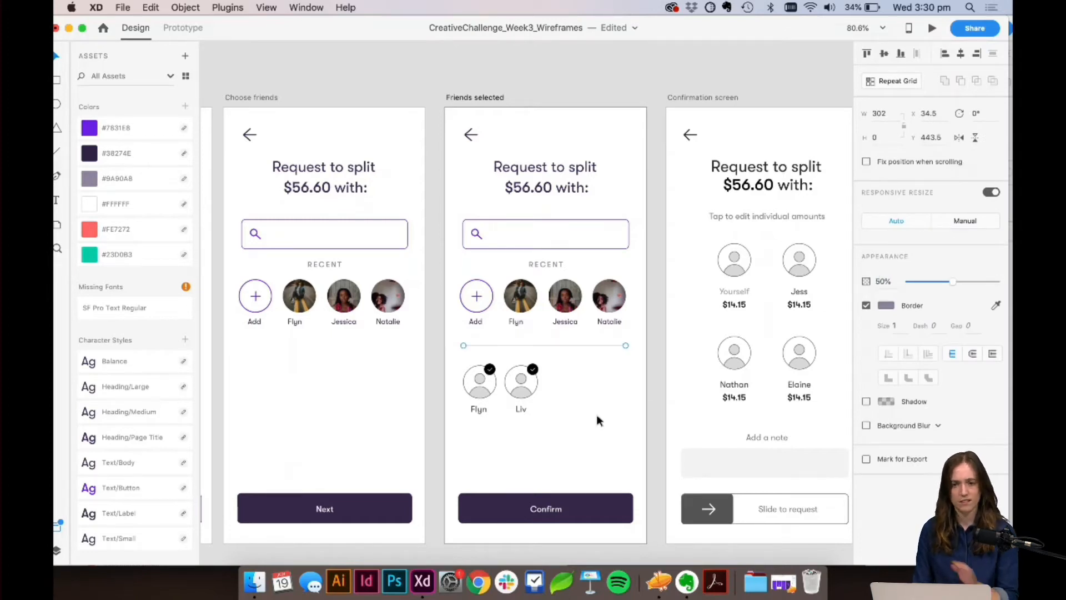
# Step: Replace the first selected friend's placeholder with a copy of the matching Recent avatar at X 32, Y 481, behind the tick badge
pyautogui.scroll(5, 543, 392)
pyautogui.click(442, 384)
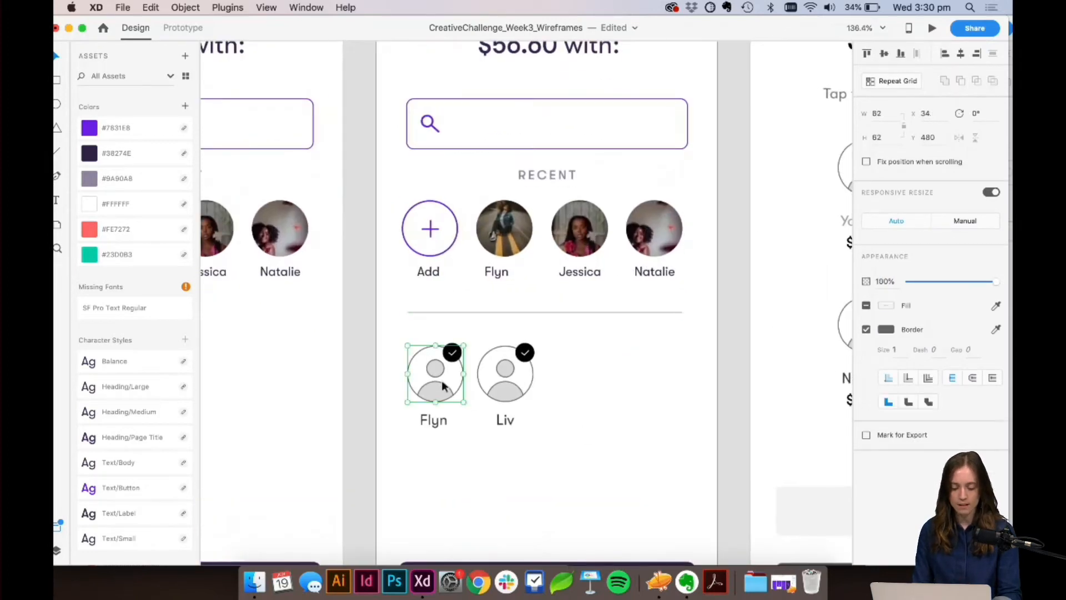
pyautogui.press('Delete')
pyautogui.moveTo(514, 225); pyautogui.dragTo(442, 373)
pyautogui.press('super+bracketleft')
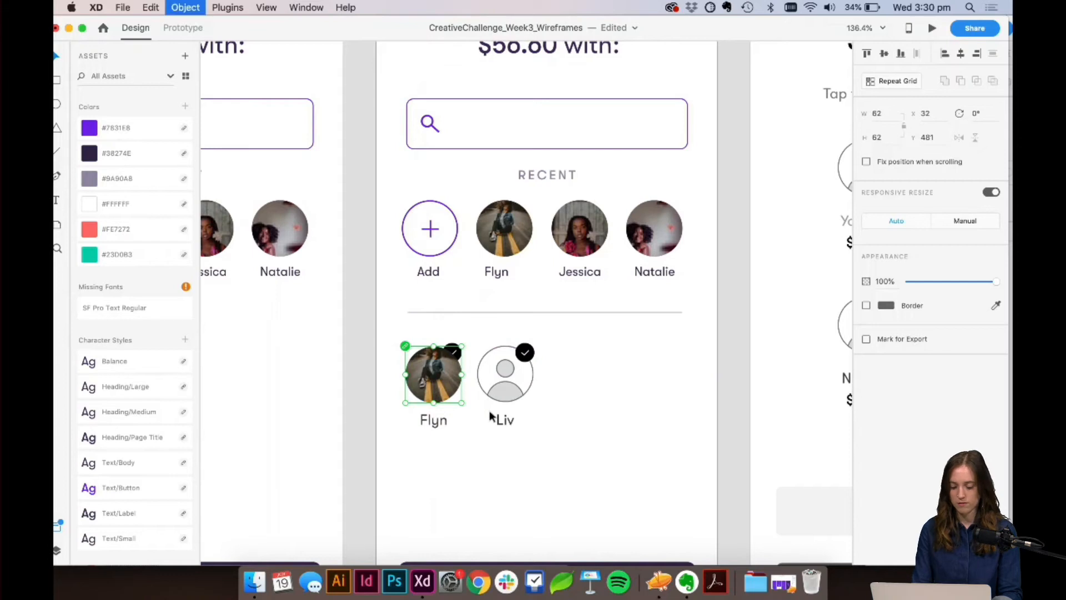
# Step: Replace the second selected friend's placeholder with a duplicate of the first avatar at X 110, Y 481
pyautogui.click(508, 384)
pyautogui.press('Delete')
pyautogui.moveTo(444, 382); pyautogui.dragTo(501, 387)
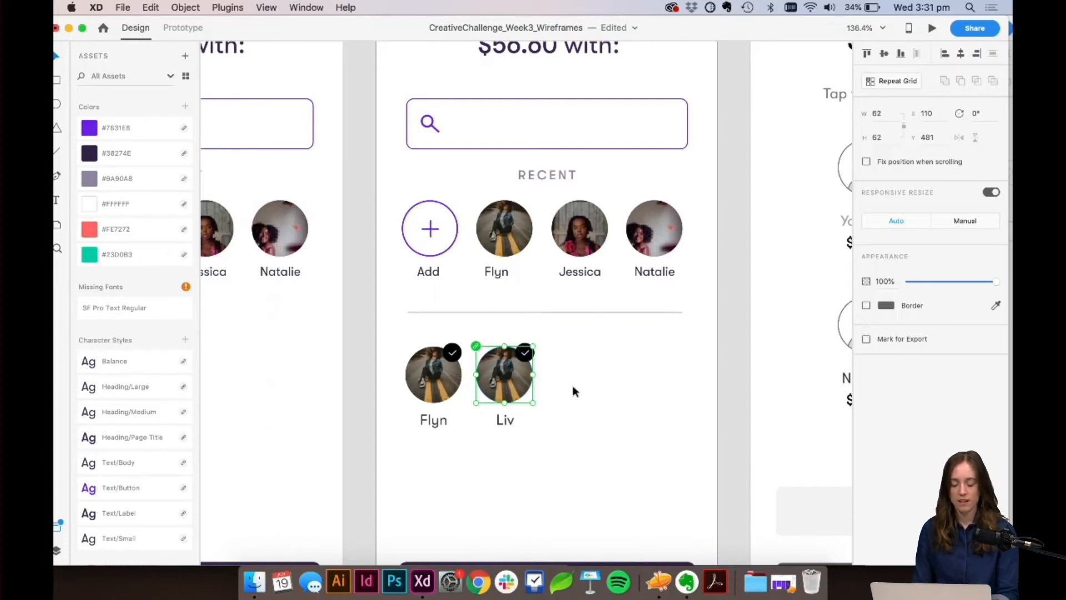
pyautogui.click(575, 366)
# Step: Look through the library's components for a tick badge matching the one on the first selected friend's avatar
pyautogui.scroll(-3, 184, 382)
pyautogui.scroll(-15, 152, 444)
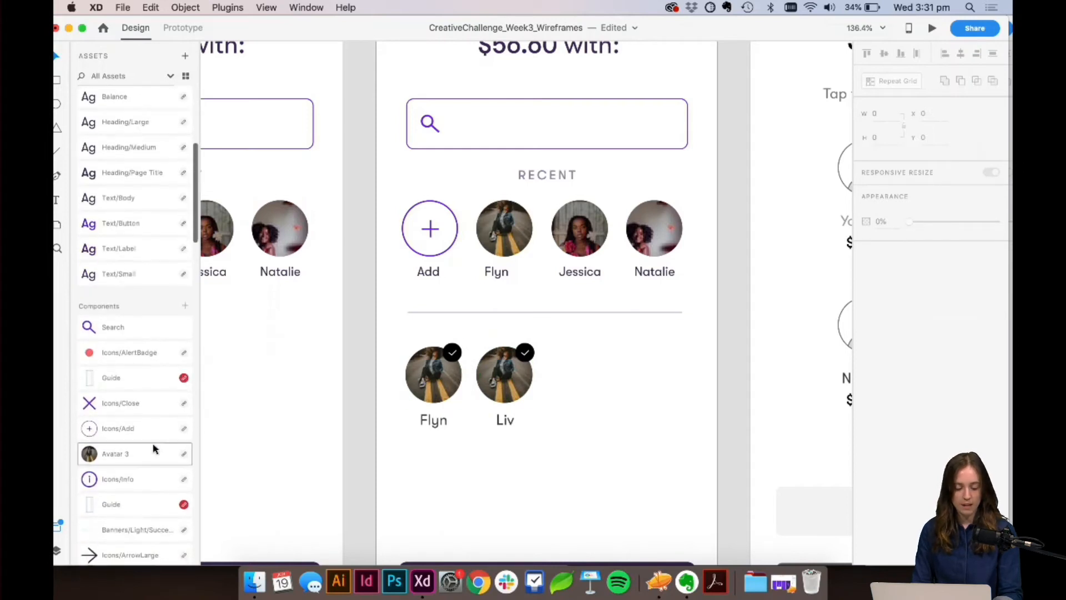
pyautogui.scroll(-4, 121, 385)
pyautogui.scroll(10, 121, 385)
pyautogui.scroll(-13, 121, 385)
pyautogui.scroll(10, 121, 385)
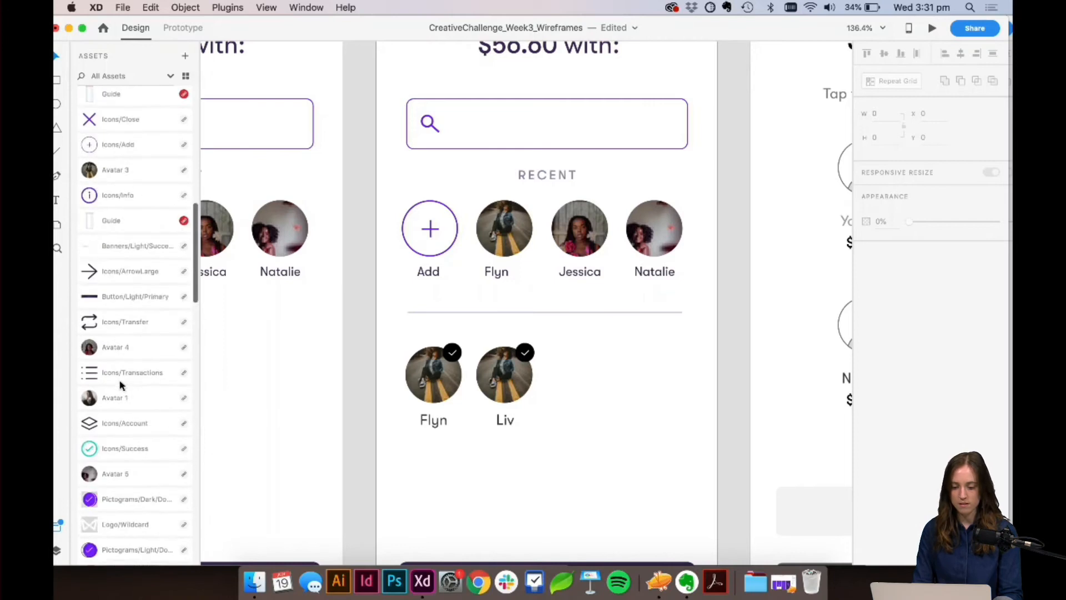
pyautogui.click(453, 352)
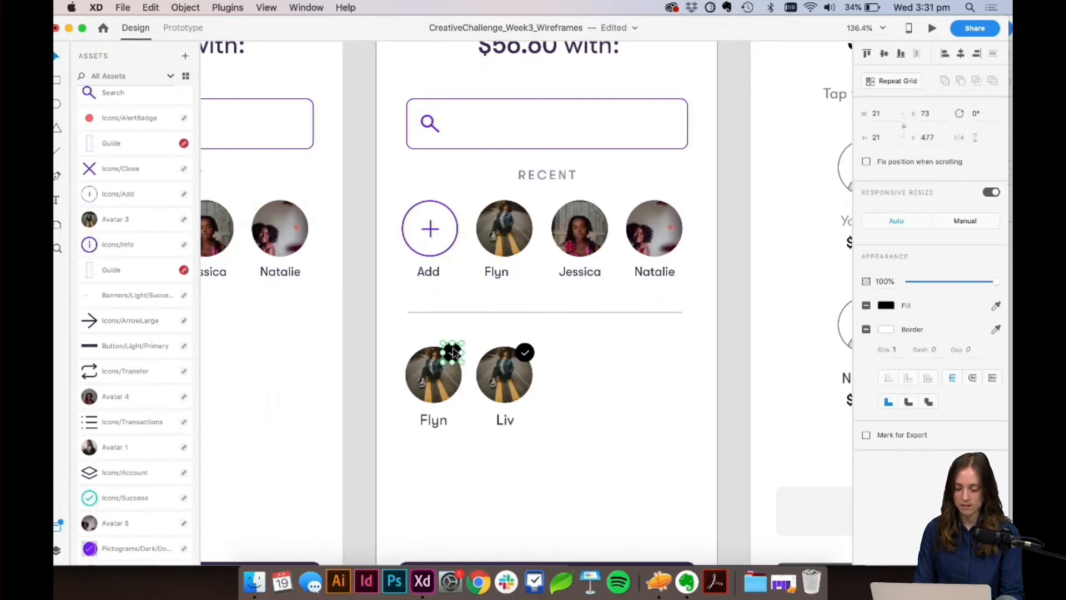
pyautogui.scroll(5, 456, 382)
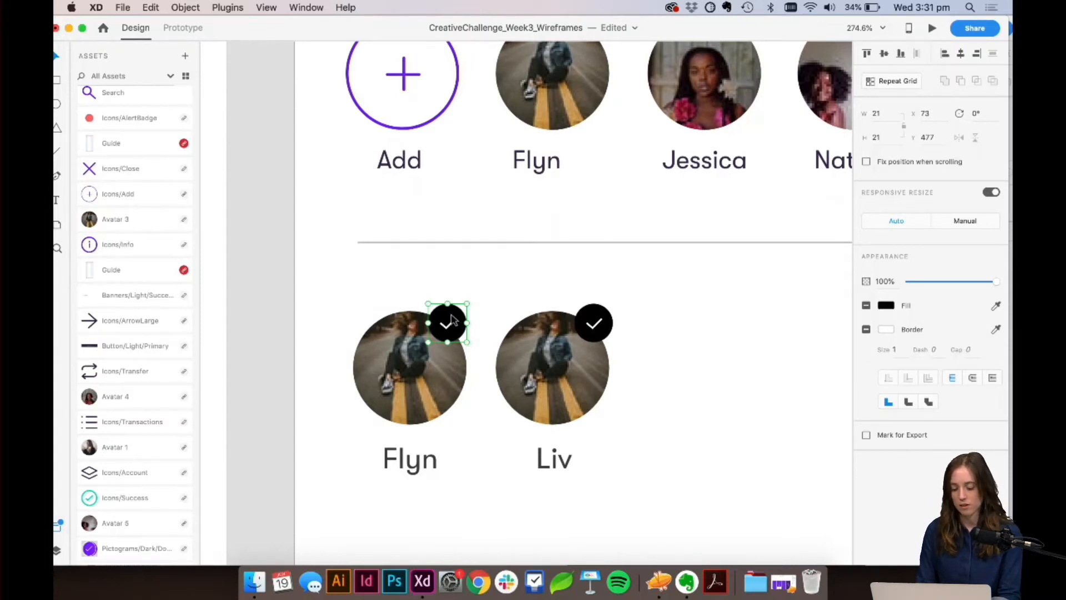
pyautogui.scroll(5, 96, 279)
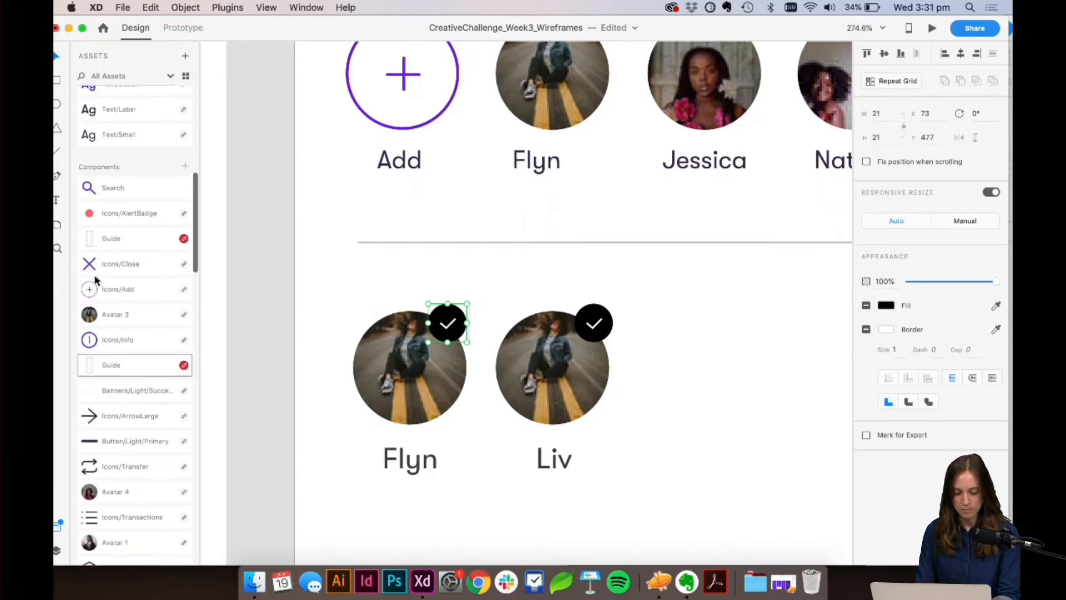
pyautogui.scroll(3, 96, 279)
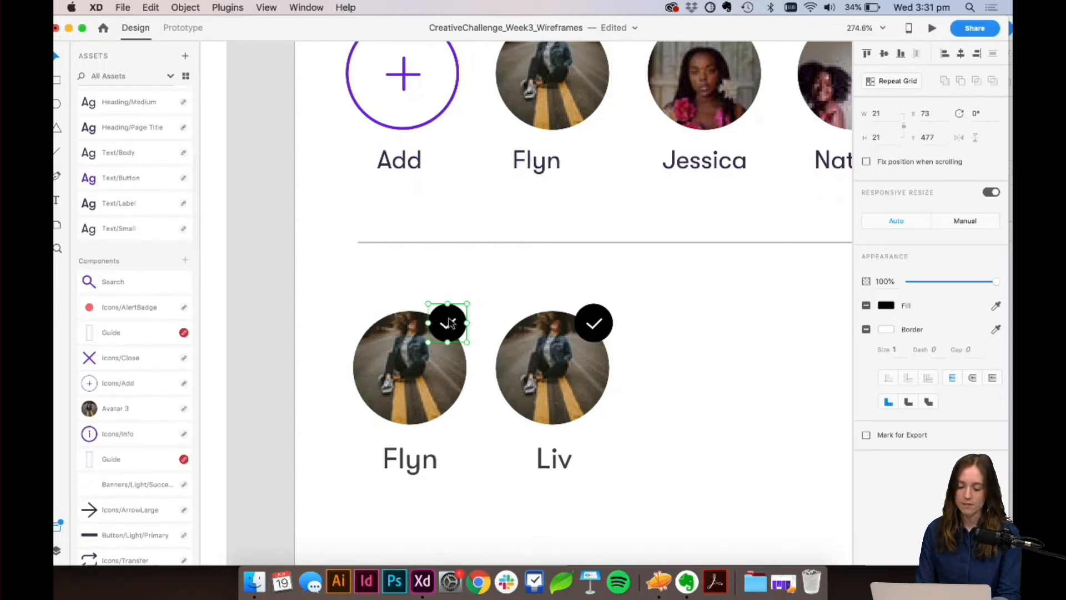
# Step: Fill the first friend's tick badge circle with the library's #7831E8 and delete the second friend's black badge
pyautogui.doubleClick(450, 323)
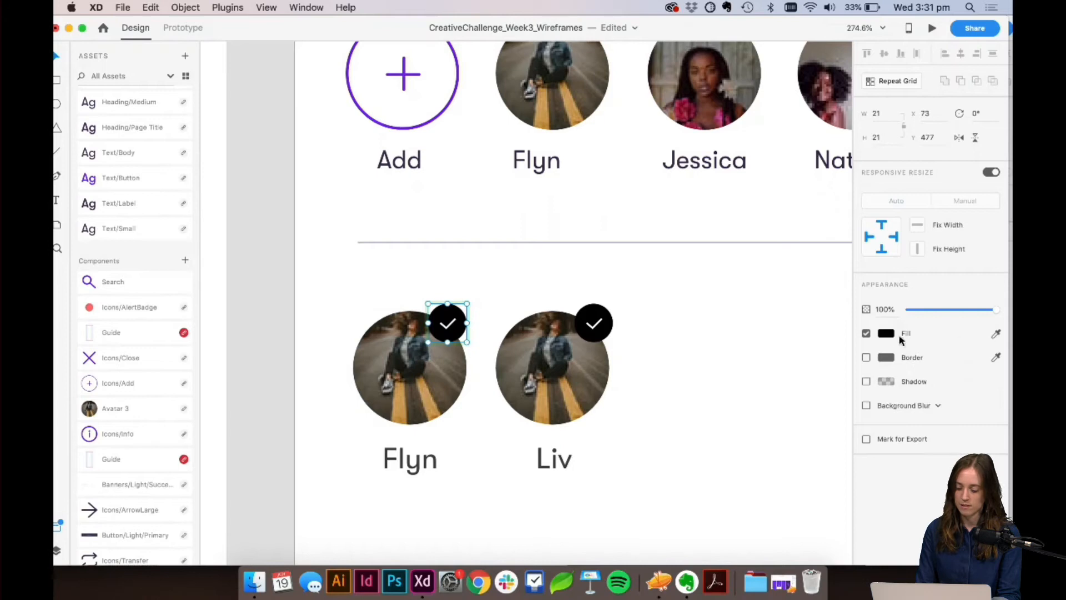
pyautogui.click(887, 334)
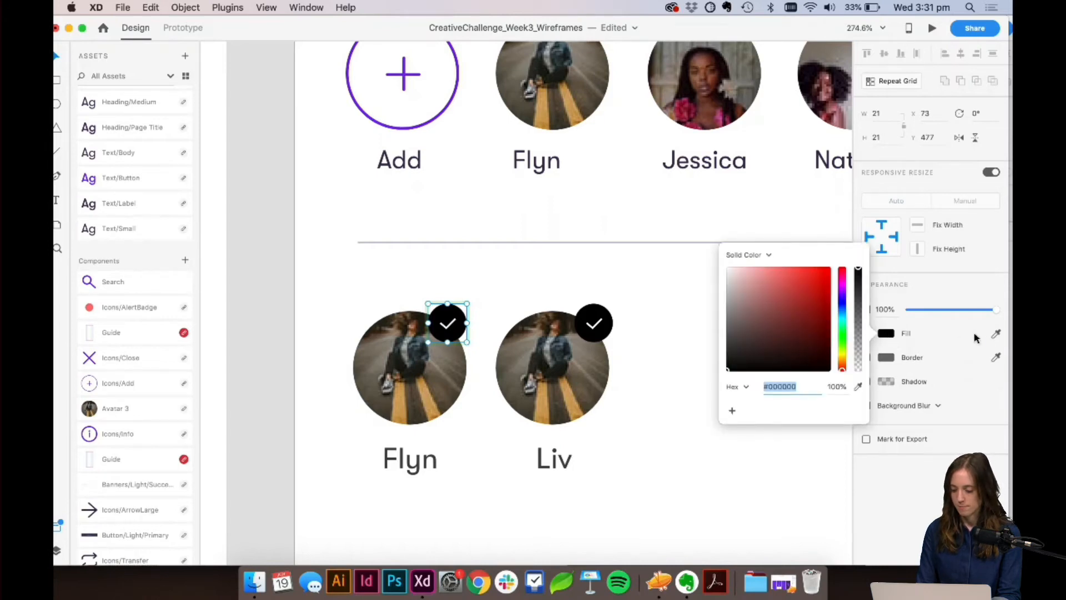
pyautogui.click(974, 335)
pyautogui.scroll(10, 170, 202)
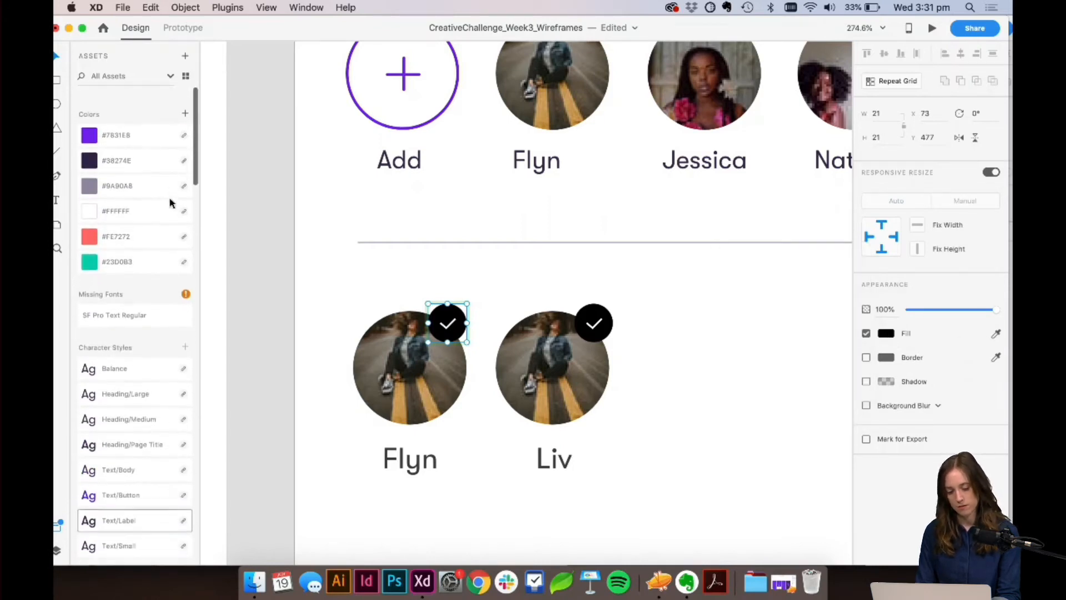
pyautogui.click(140, 129)
pyautogui.click(567, 305)
pyautogui.click(589, 324)
pyautogui.press('Delete')
pyautogui.click(458, 309)
pyautogui.press('super+c')
pyautogui.press('super+v')
pyautogui.moveTo(435, 317); pyautogui.dragTo(577, 317)
pyautogui.press('Delete')
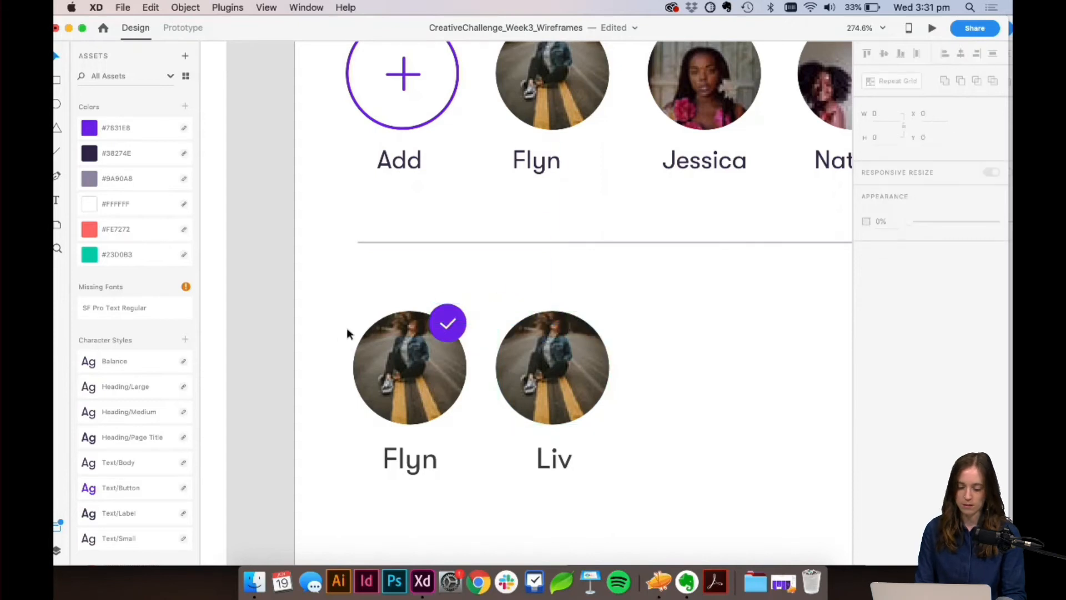
# Step: Give the white tick inside the first friend's badge round stroke caps, matching the Add icon's rounded line ends
pyautogui.click(450, 329)
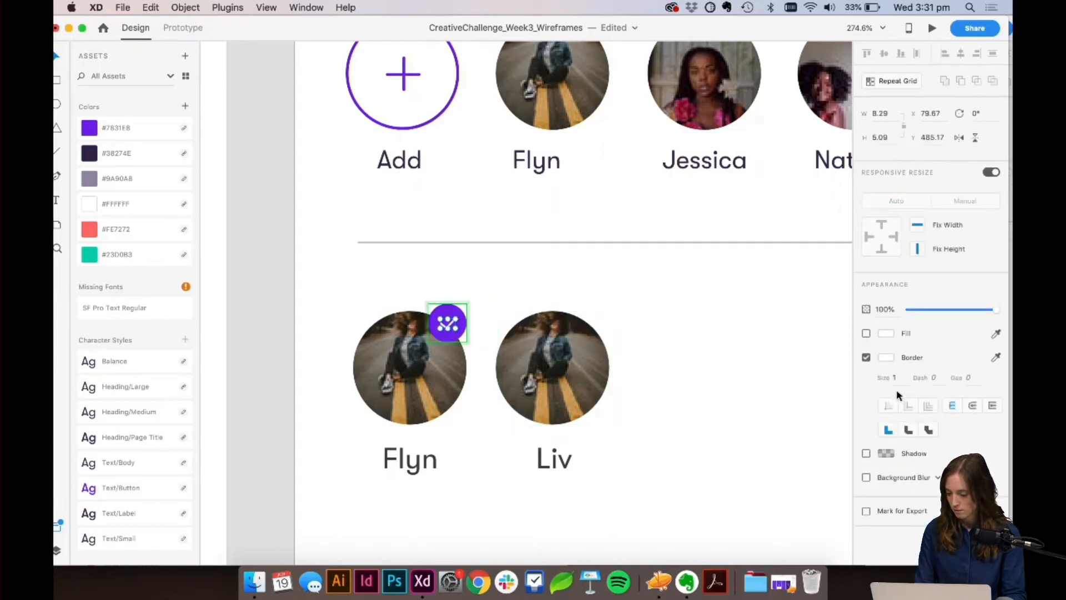
pyautogui.click(973, 406)
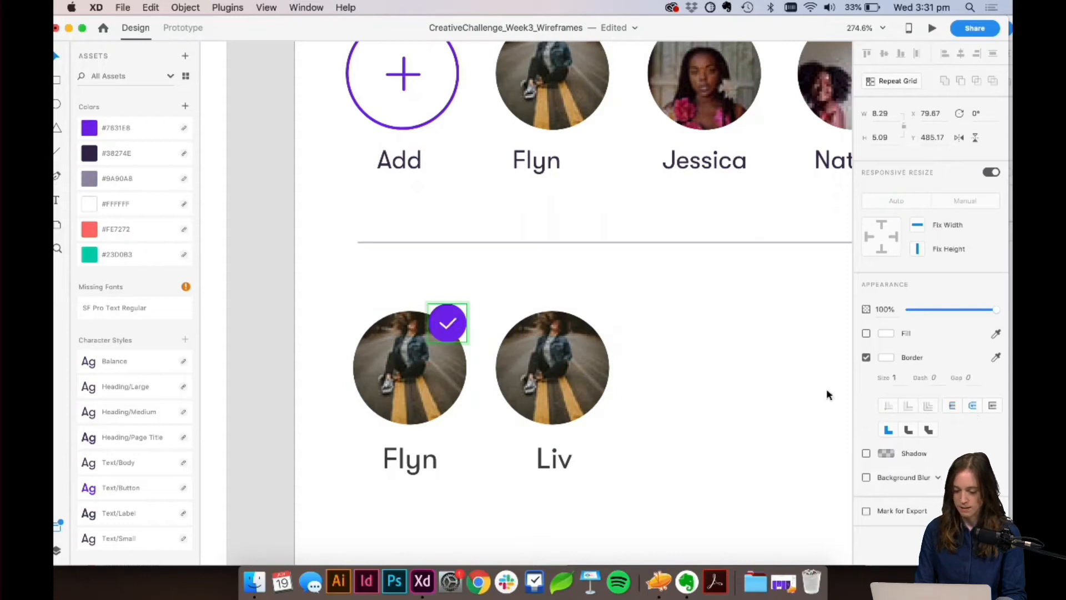
pyautogui.scroll(10, 488, 321)
pyautogui.scroll(-5, 359, 319)
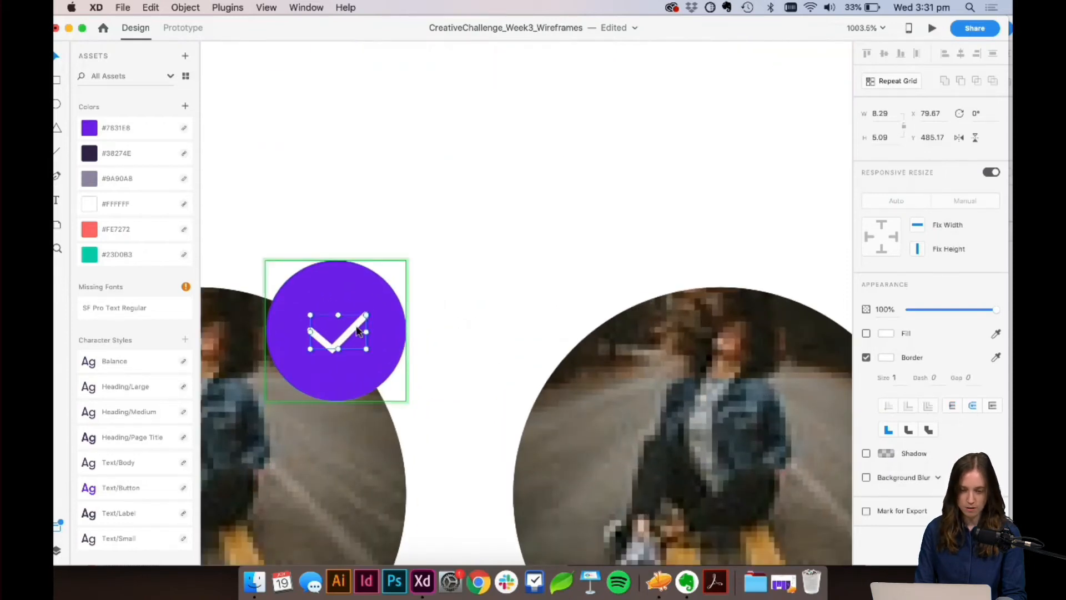
pyautogui.scroll(8, 356, 325)
pyautogui.scroll(1, 356, 329)
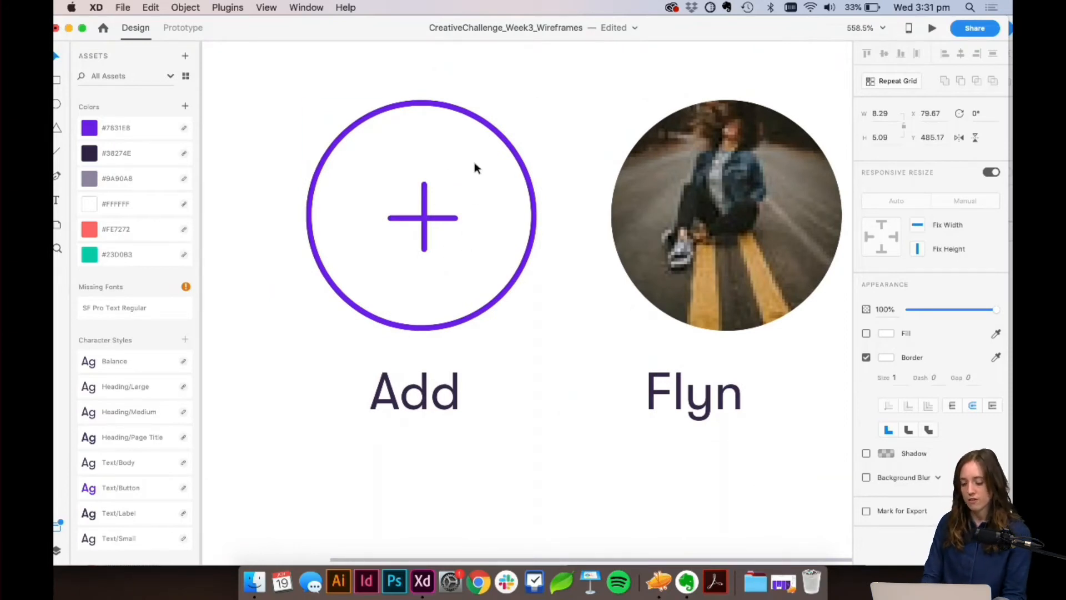
pyautogui.scroll(-5, 474, 162)
pyautogui.scroll(-5, 475, 165)
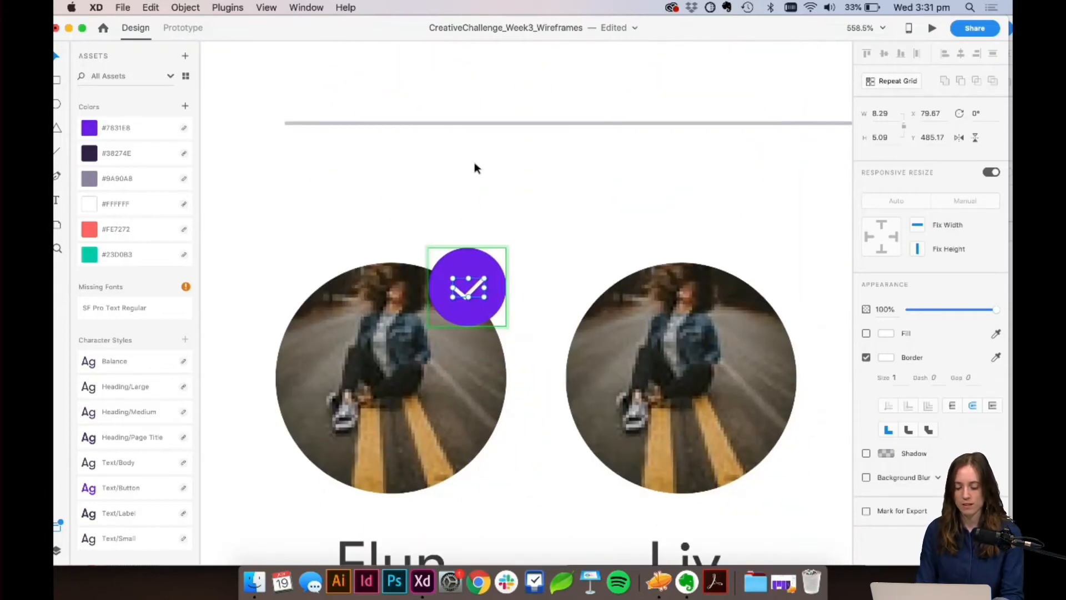
pyautogui.click(482, 264)
pyautogui.scroll(-3, 471, 265)
pyautogui.moveTo(469, 276); pyautogui.dragTo(637, 276)
pyautogui.press('super+z')
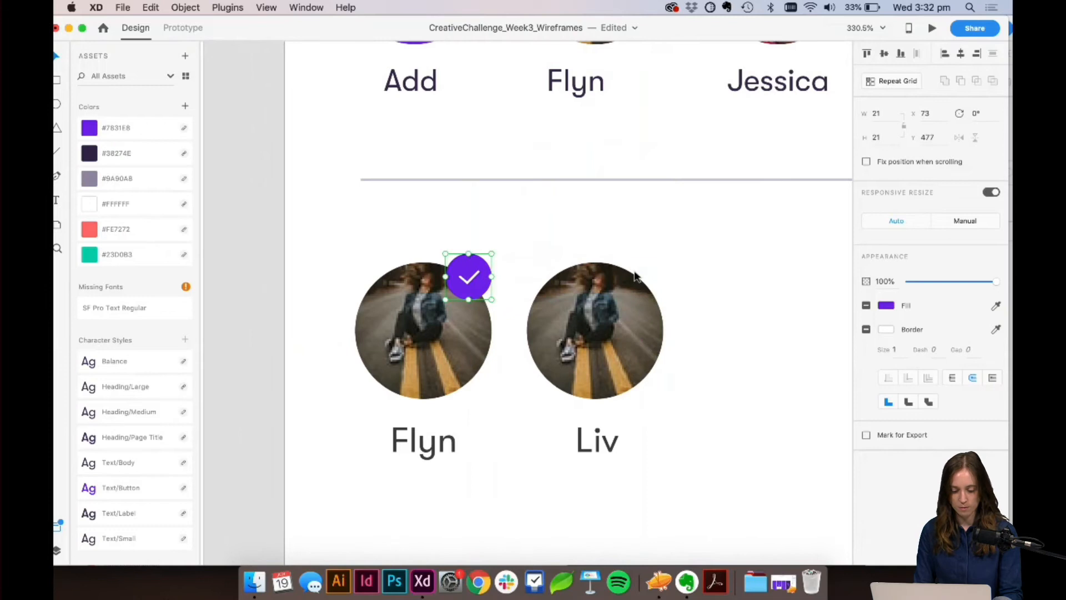
# Step: Duplicate the purple tick badge onto the second selected friend's avatar at X 155, Y 477
pyautogui.scroll(-6, 185, 341)
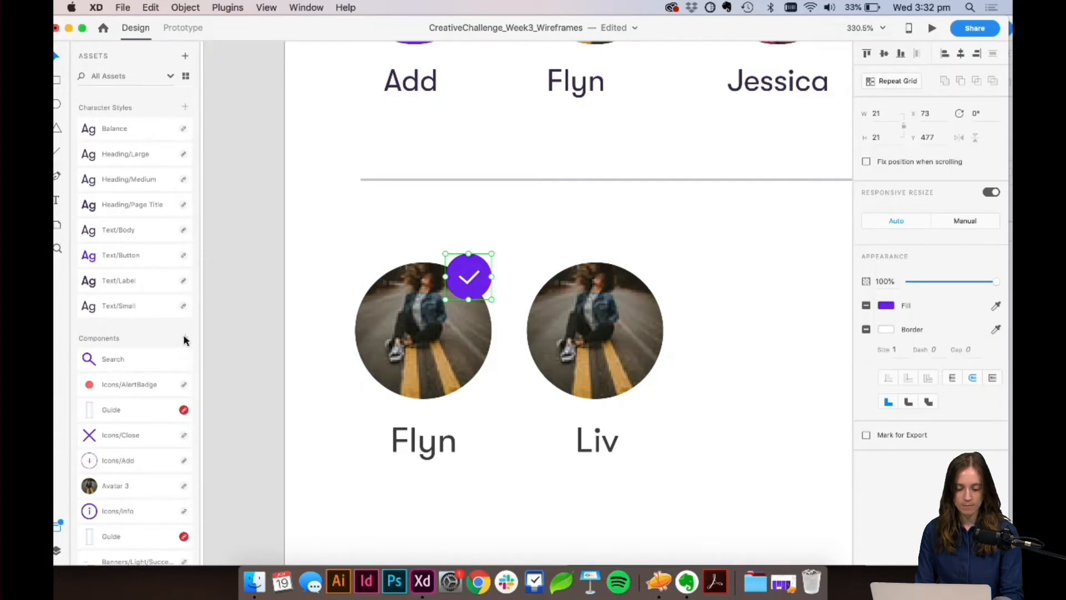
pyautogui.click(155, 359)
pyautogui.scroll(-5, 153, 356)
pyautogui.scroll(-5, 154, 358)
pyautogui.scroll(4, 154, 357)
pyautogui.moveTo(485, 268); pyautogui.dragTo(666, 268)
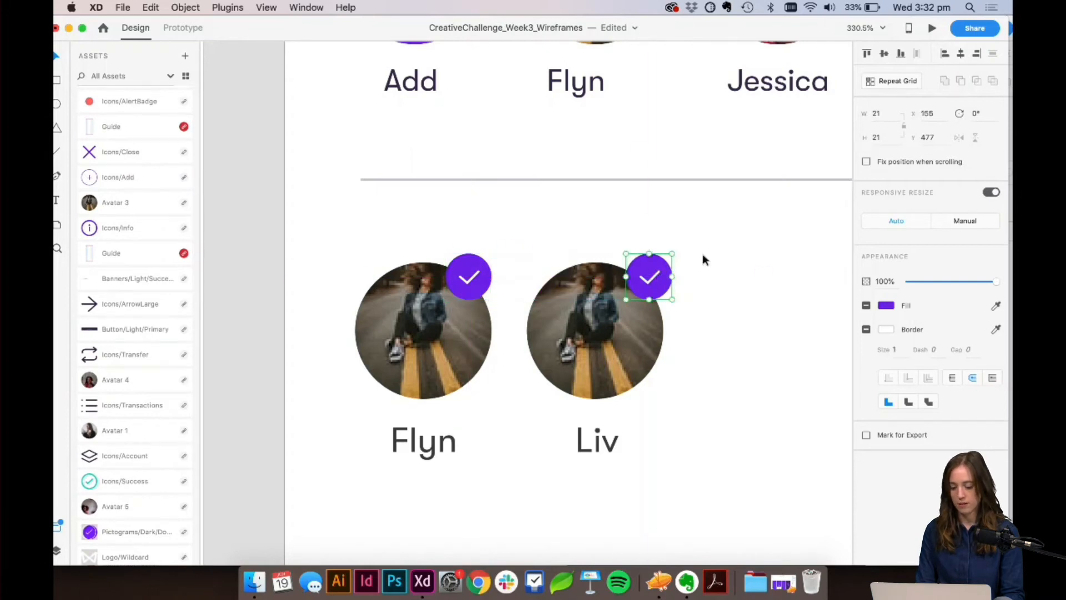
pyautogui.click(702, 255)
# Step: Apply the Text/Label character style to the two names under the selected friends' avatars
pyautogui.scroll(-5, 703, 255)
pyautogui.hscroll(4, 702, 255)
pyautogui.hscroll(-2, 702, 254)
pyautogui.moveTo(541, 353); pyautogui.dragTo(382, 303)
pyautogui.scroll(-5, 388, 305)
pyautogui.scroll(5, 114, 236)
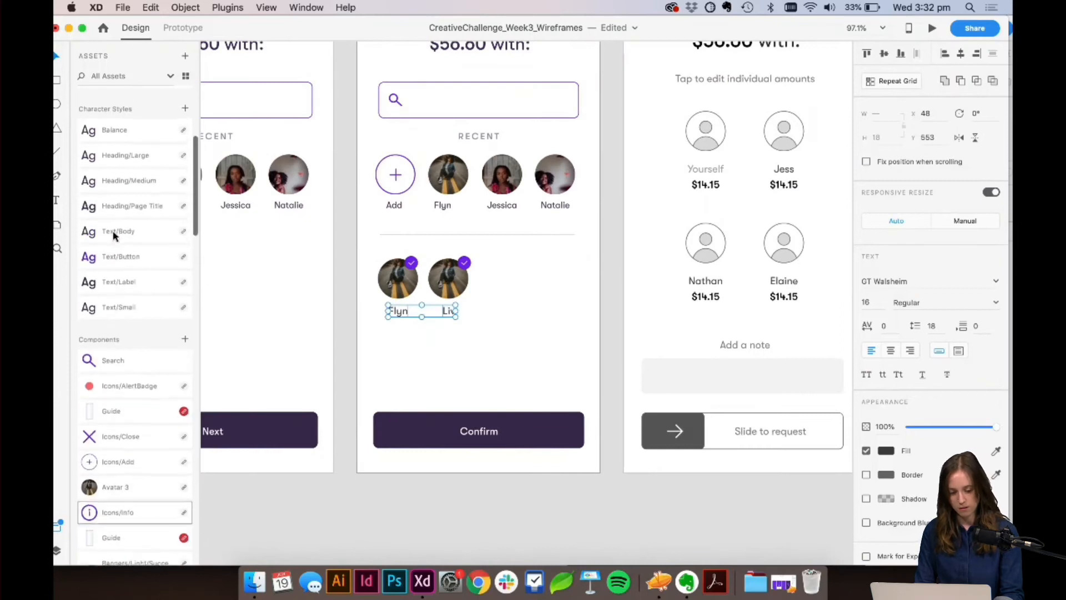
pyautogui.scroll(3, 114, 236)
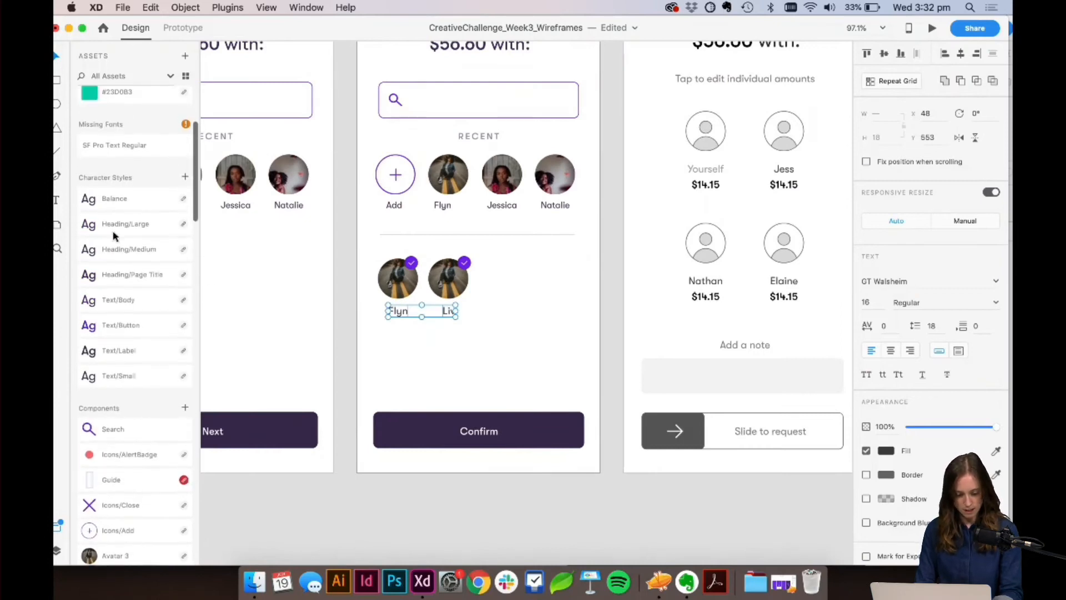
pyautogui.click(127, 349)
pyautogui.click(523, 345)
# Step: Compare the restyled Friends selected screen with the unstyled Confirmation and Add note screens
pyautogui.hscroll(2, 524, 345)
pyautogui.scroll(1, 524, 345)
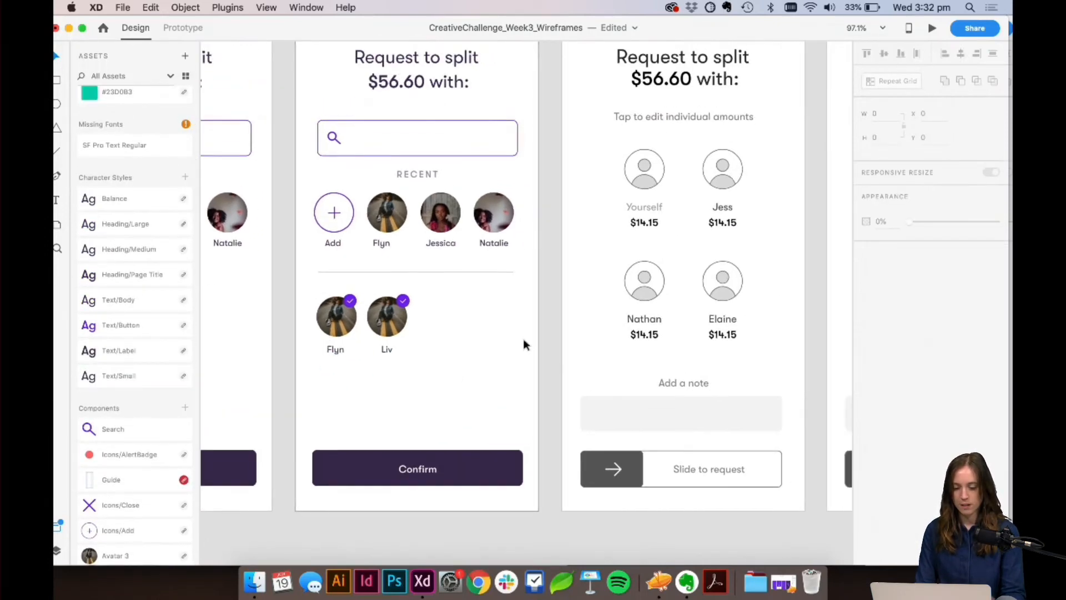
pyautogui.hscroll(4, 525, 345)
pyautogui.scroll(1, 525, 345)
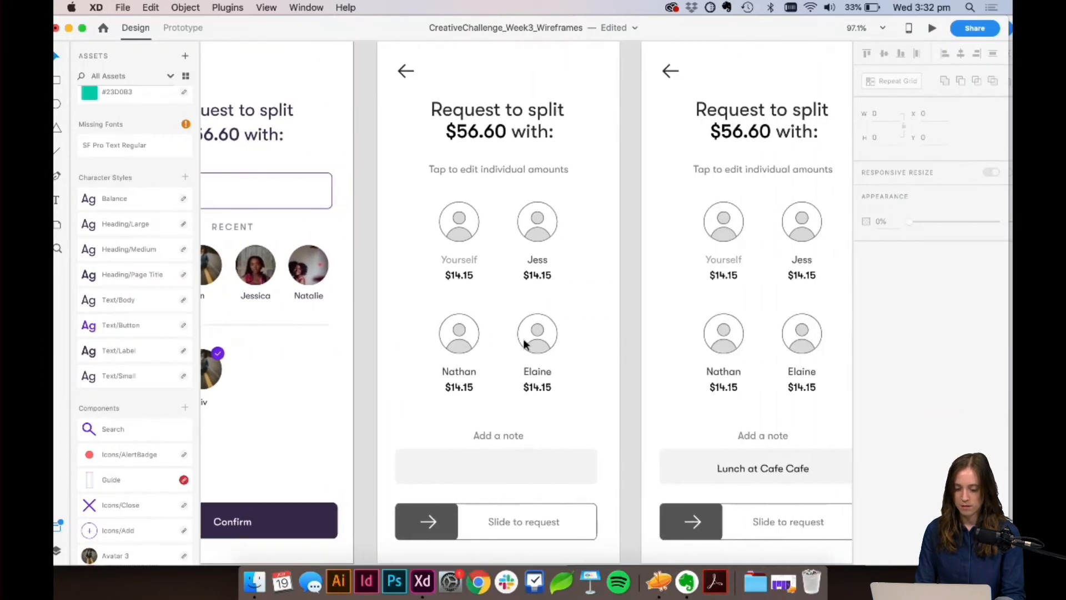
pyautogui.hscroll(-4, 455, 433)
pyautogui.hscroll(2, 455, 433)
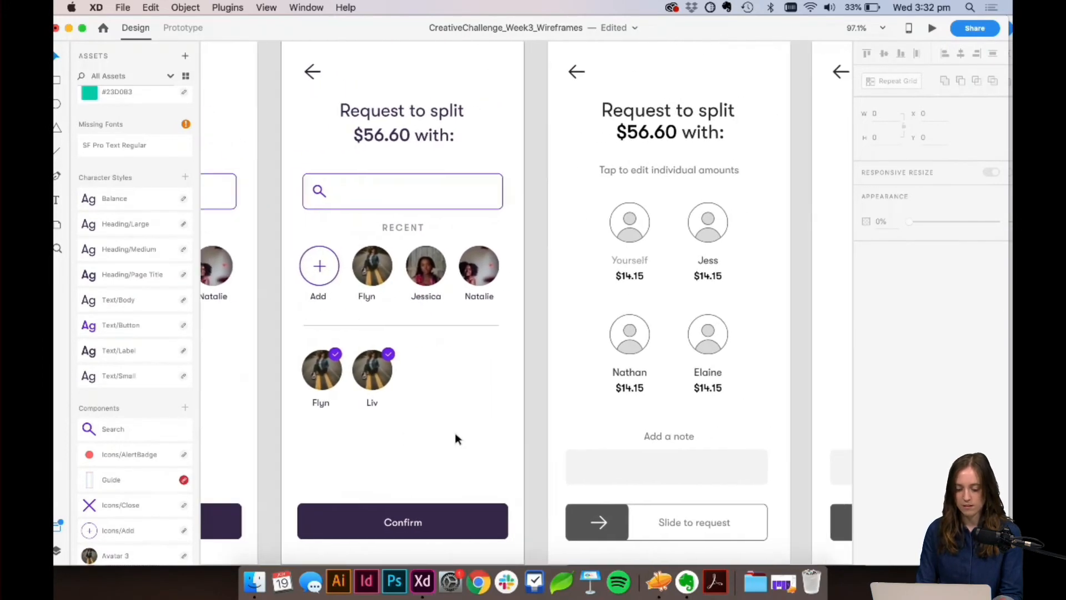
pyautogui.scroll(-1, 456, 433)
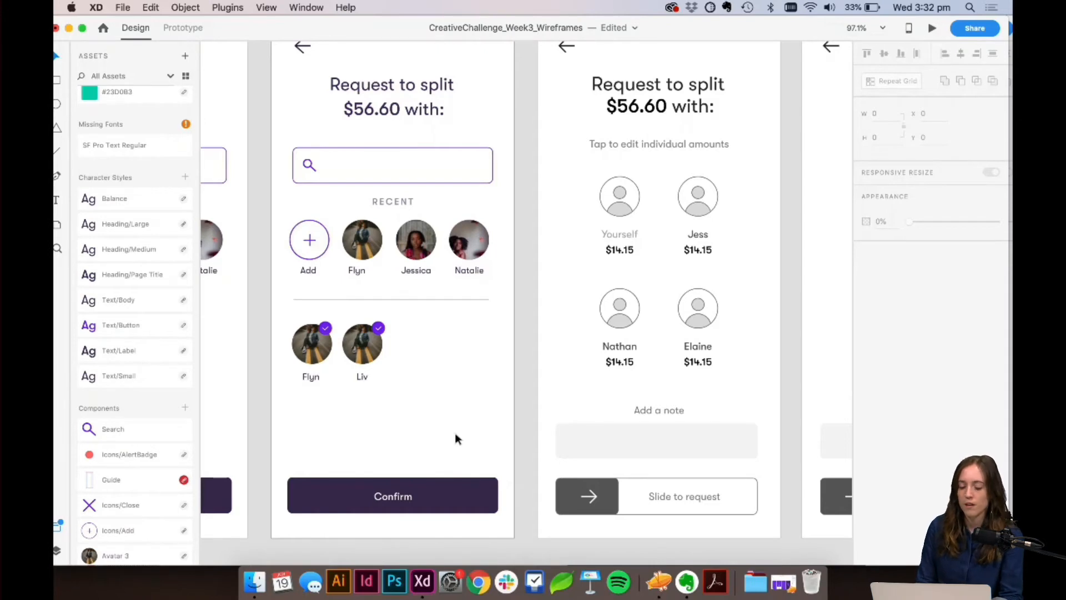
pyautogui.hscroll(-5, 455, 439)
pyautogui.scroll(2, 454, 439)
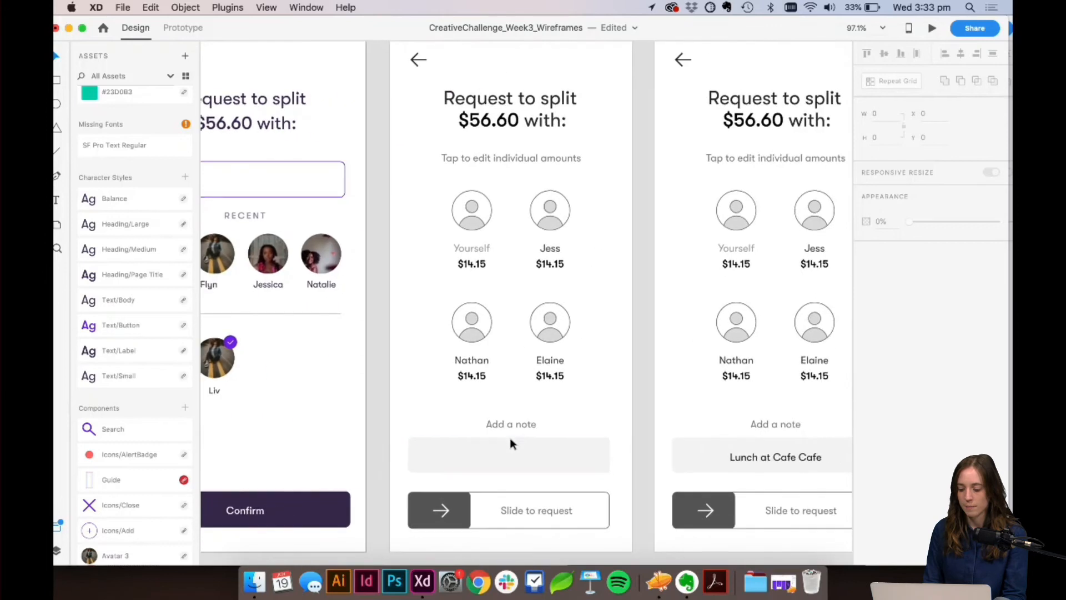
pyautogui.hscroll(5, 509, 443)
pyautogui.hscroll(-10, 511, 443)
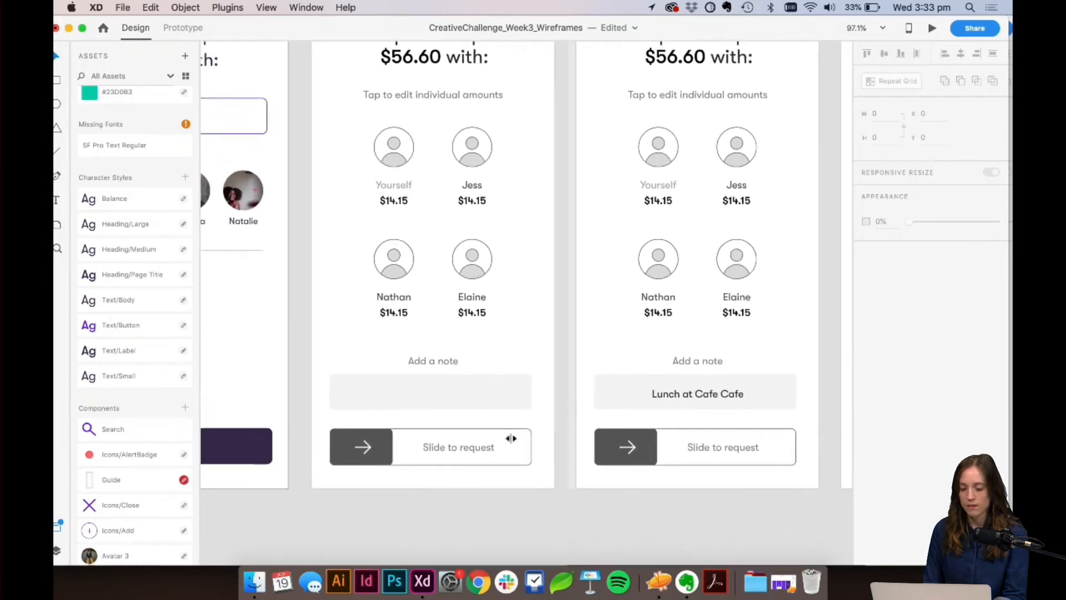
# Step: Replace the Confirmation screen's back arrow and "Request to split $56.60 with:" heading with copies of the styled ones from Friends selected
pyautogui.click(385, 182)
pyautogui.press('super+c')
pyautogui.moveTo(231, 107); pyautogui.dragTo(378, 212)
pyautogui.press('super+c')
pyautogui.moveTo(524, 118); pyautogui.dragTo(618, 197)
pyautogui.press('Delete')
pyautogui.press('super+v')
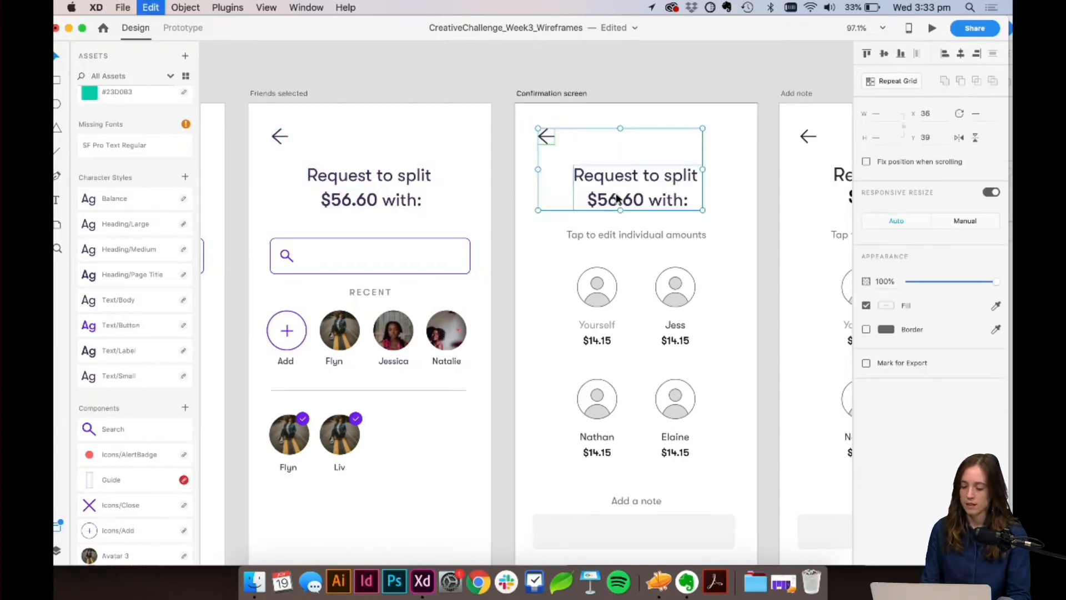
pyautogui.hscroll(3, 644, 194)
pyautogui.click(645, 234)
# Step: Examine the Confirmation screen's people grid, note field and Slide to request control beside the Friends selected screen's Confirm button
pyautogui.scroll(-5, 645, 234)
pyautogui.hscroll(2, 610, 232)
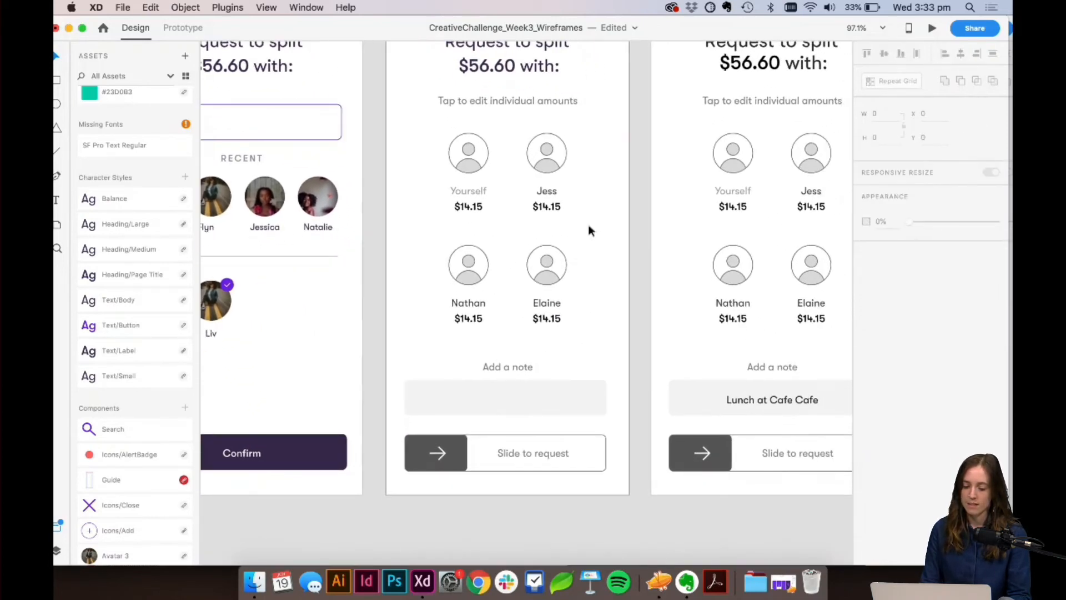
pyautogui.hscroll(3, 601, 297)
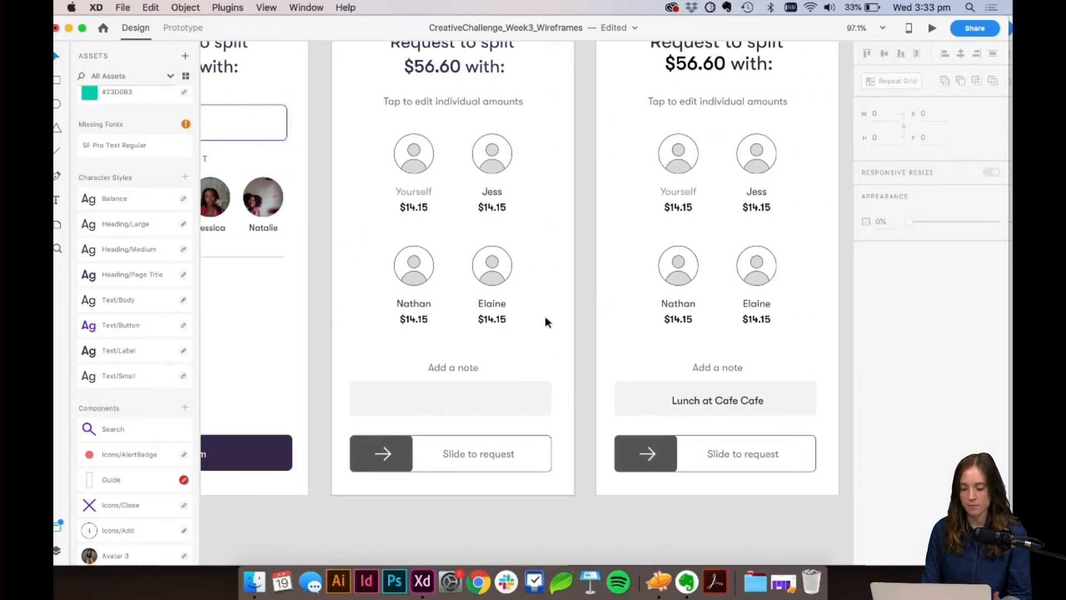
pyautogui.scroll(-2, 614, 145)
pyautogui.hscroll(-2, 615, 146)
pyautogui.scroll(3, 615, 144)
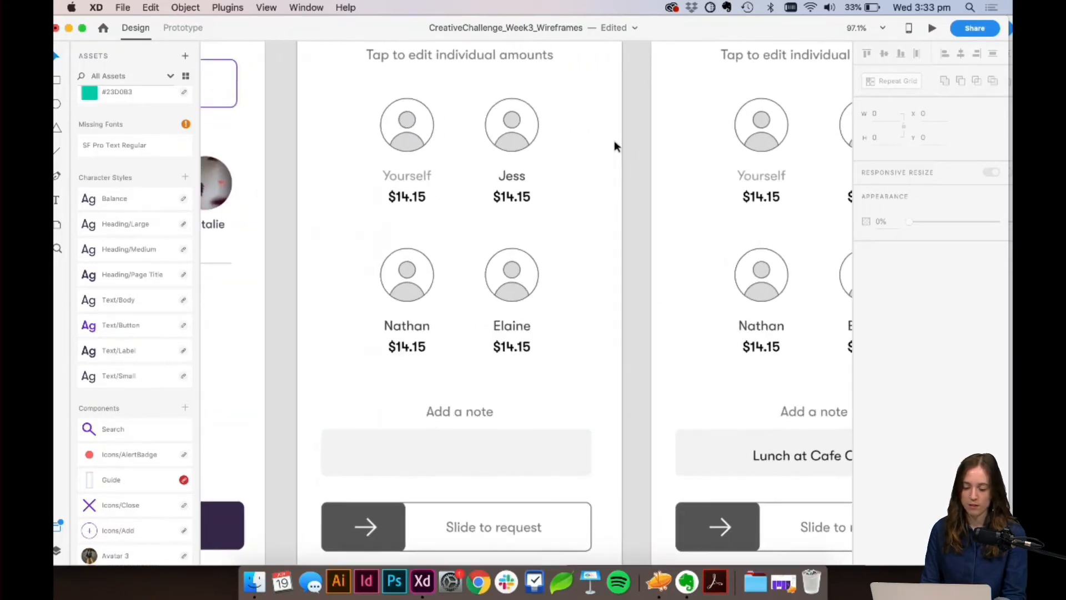
pyautogui.scroll(-2, 614, 145)
pyautogui.hscroll(-2, 614, 145)
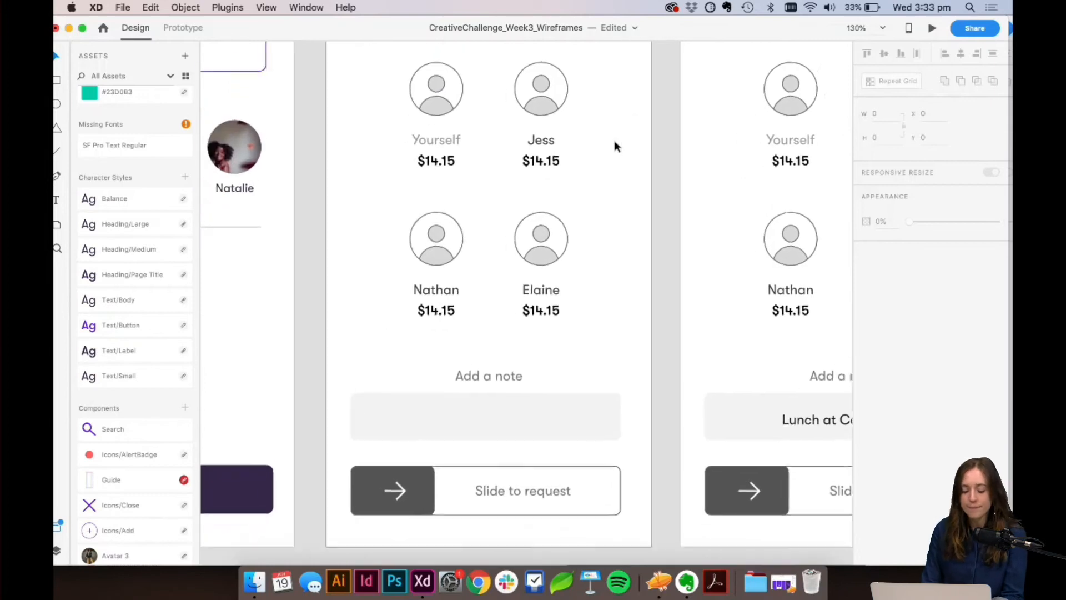
pyautogui.hscroll(-4, 400, 471)
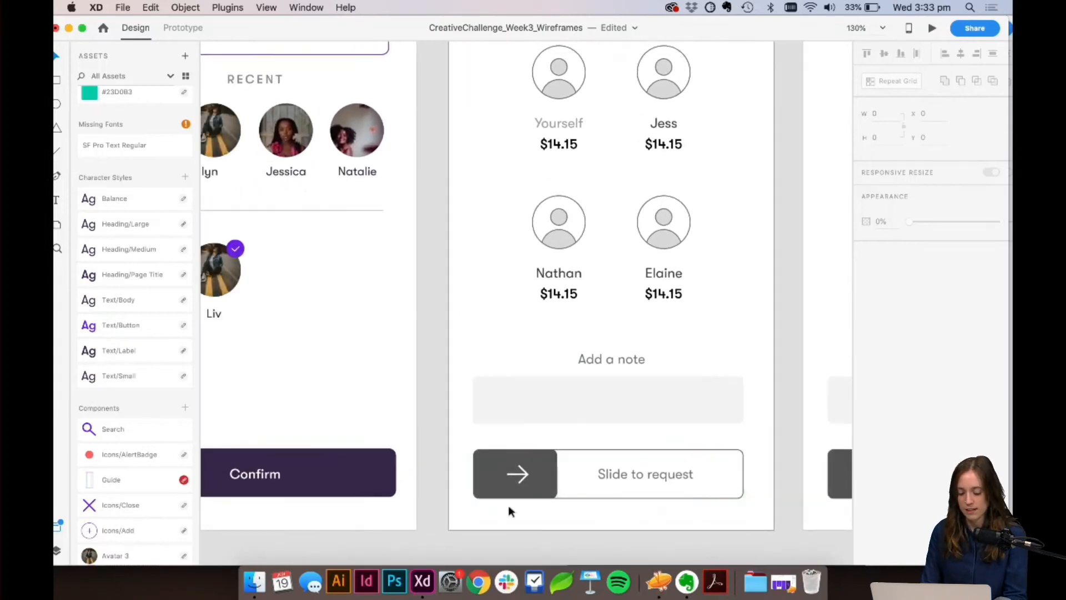
pyautogui.click(521, 493)
pyautogui.hscroll(4, 521, 493)
pyautogui.scroll(-1, 520, 492)
pyautogui.hscroll(-6, 521, 496)
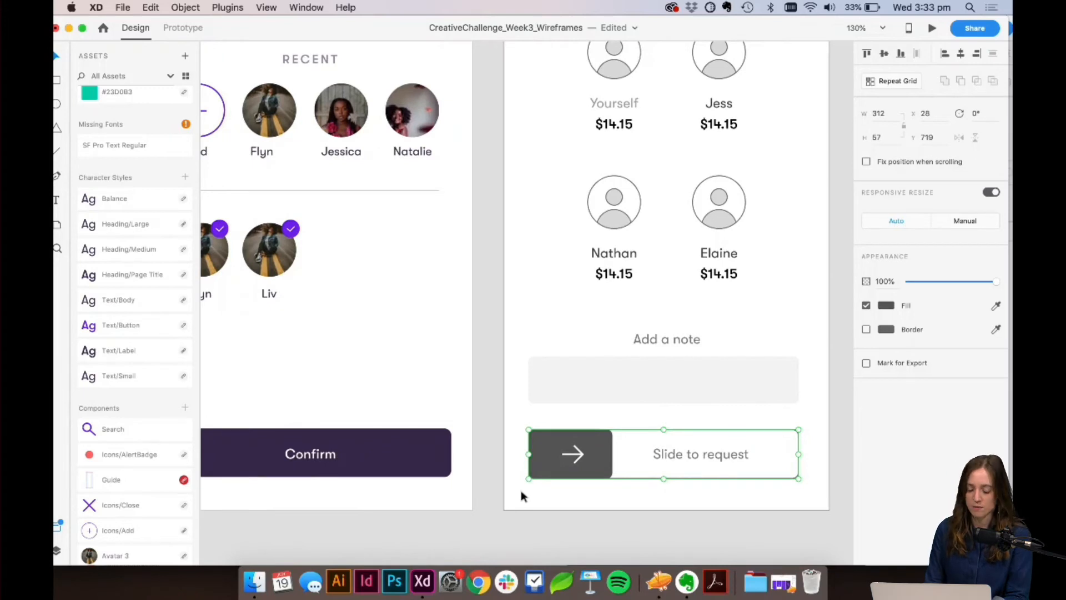
pyautogui.hscroll(-3, 521, 492)
pyautogui.click(551, 493)
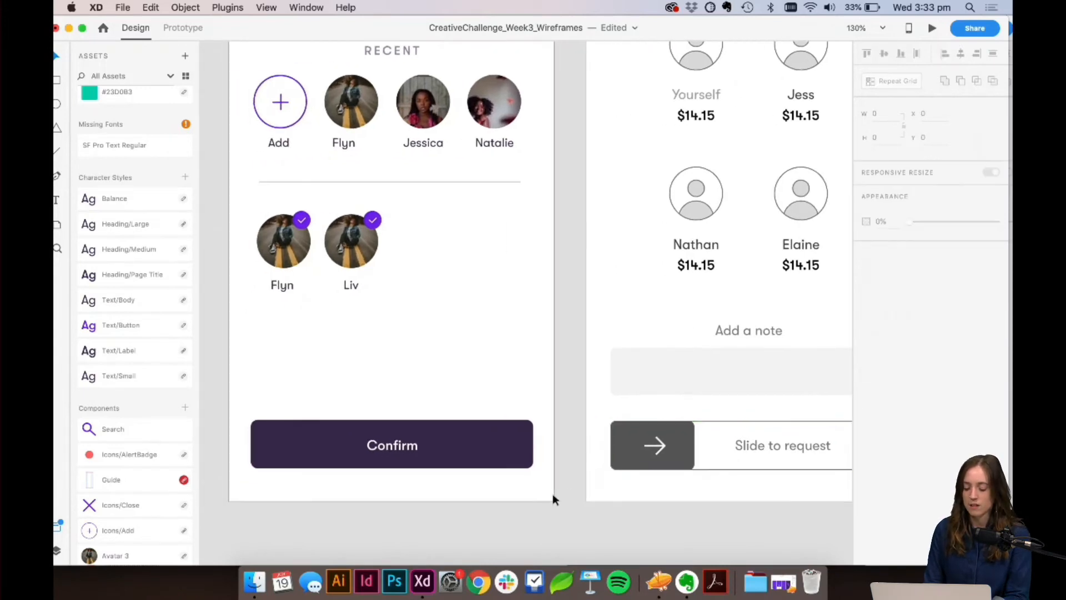
pyautogui.hscroll(4, 707, 450)
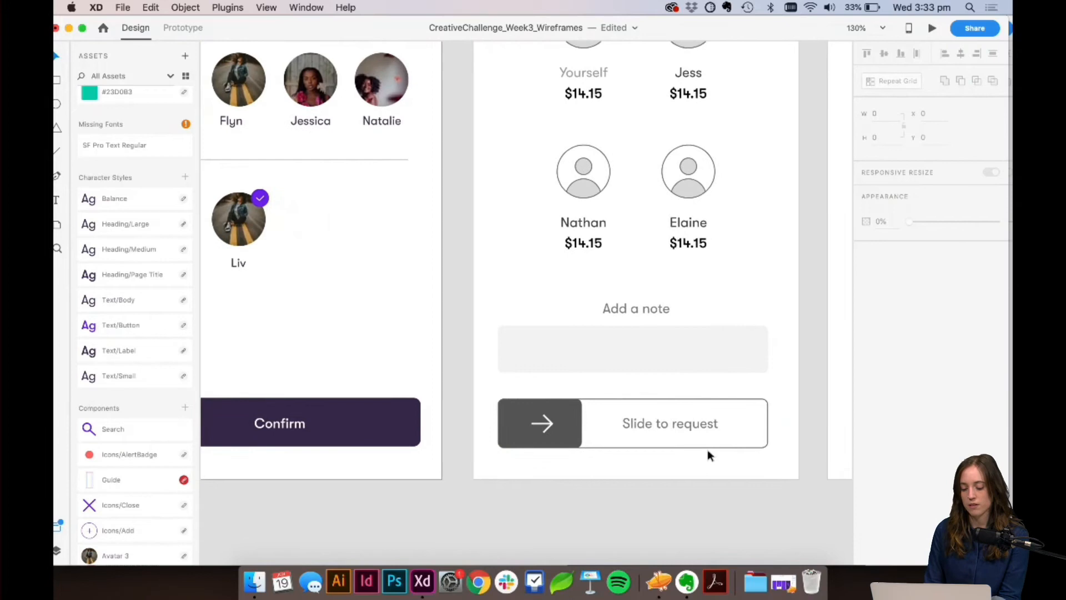
# Step: Compare the Slide to request control and note field on the Confirmation screen with the neighbouring Friends selected and Add note screens
pyautogui.hscroll(3, 707, 450)
pyautogui.scroll(1, 707, 449)
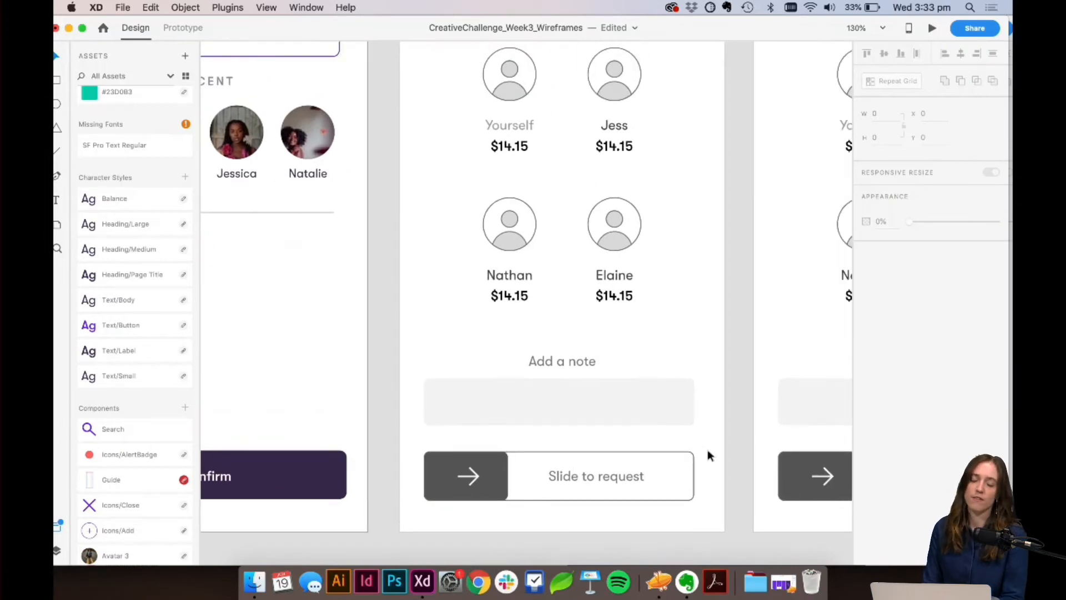
pyautogui.hscroll(-10, 707, 451)
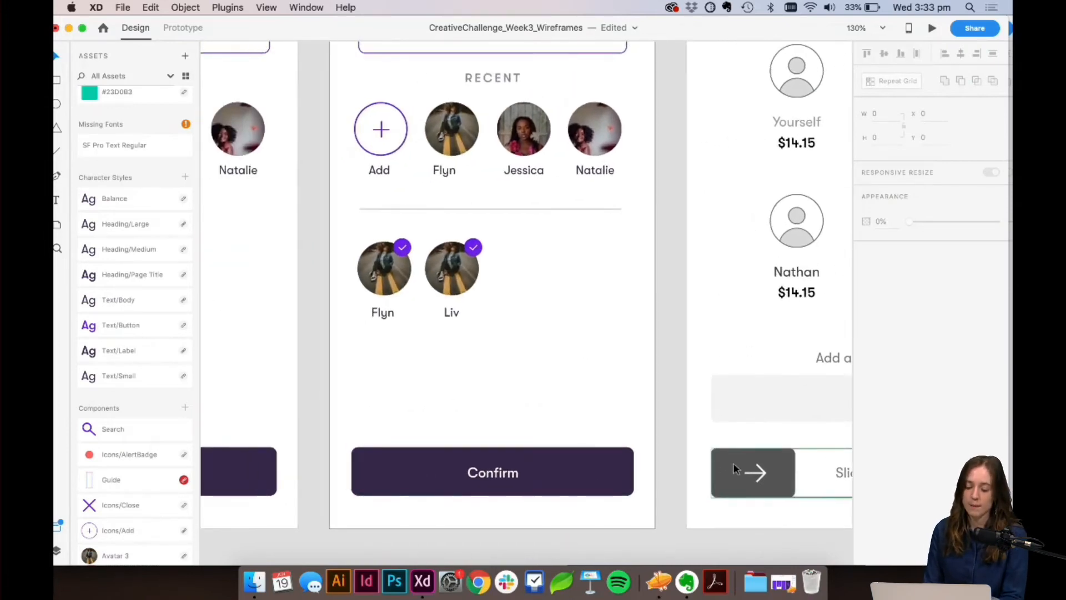
pyautogui.hscroll(9, 733, 468)
pyautogui.scroll(-1, 733, 468)
pyautogui.hscroll(1, 733, 468)
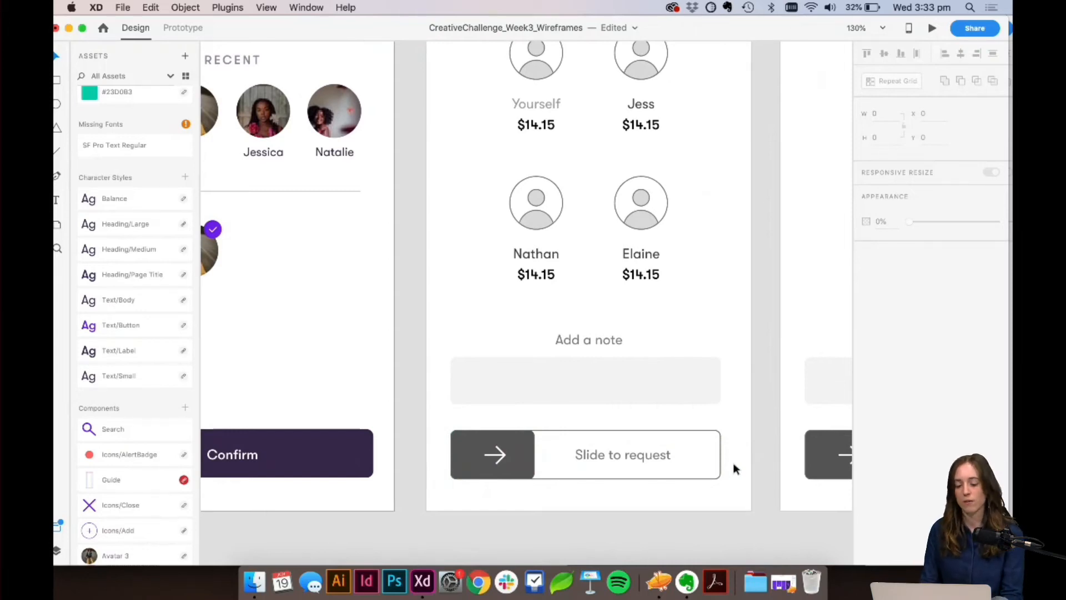
pyautogui.scroll(-5, 733, 468)
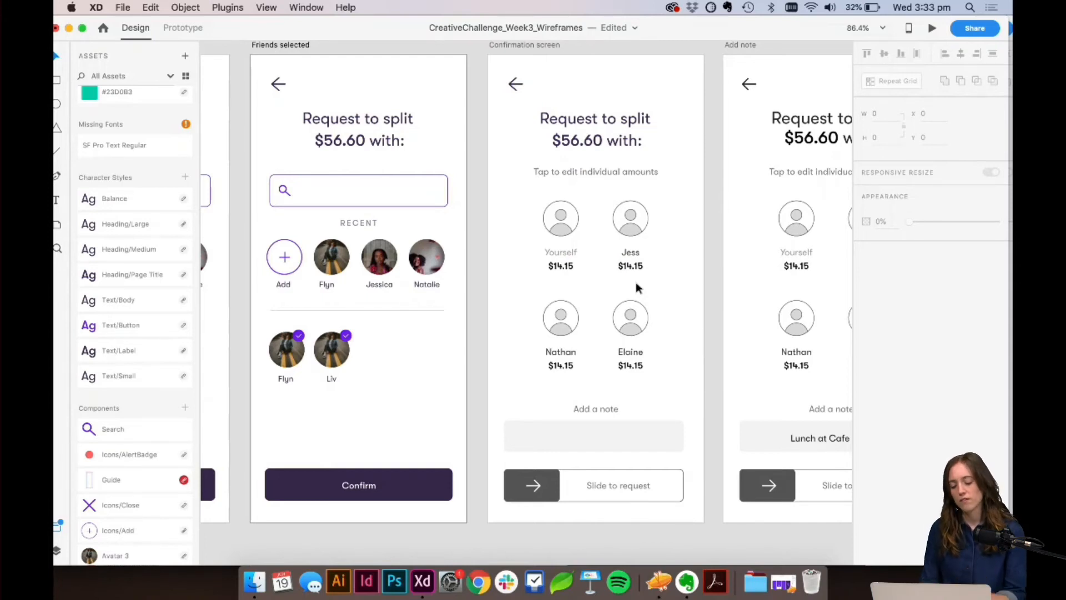
pyautogui.hscroll(2, 637, 286)
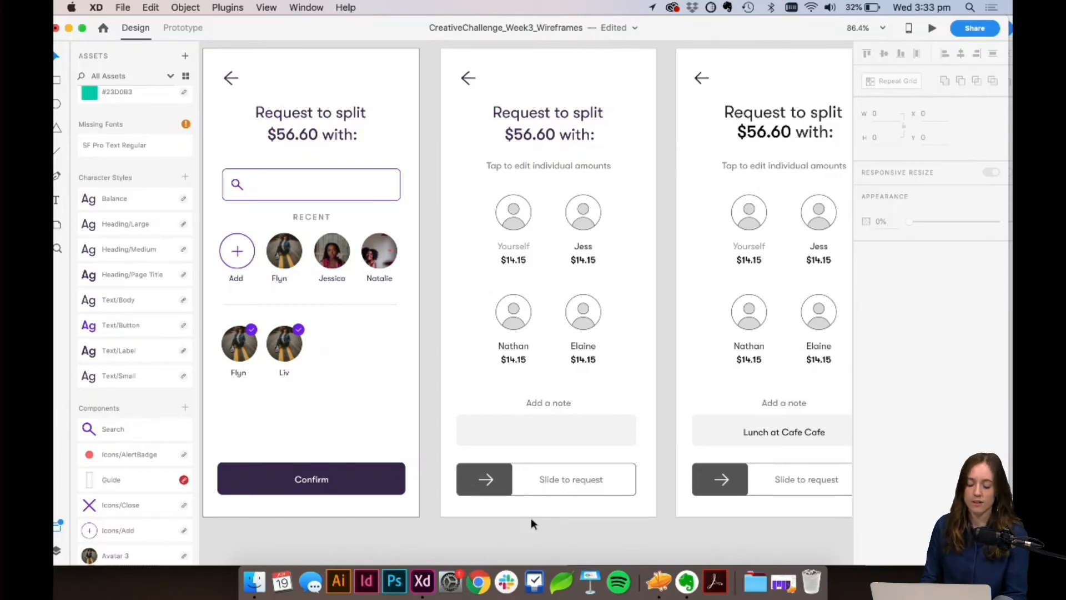
pyautogui.hscroll(5, 531, 520)
pyautogui.scroll(-1, 530, 520)
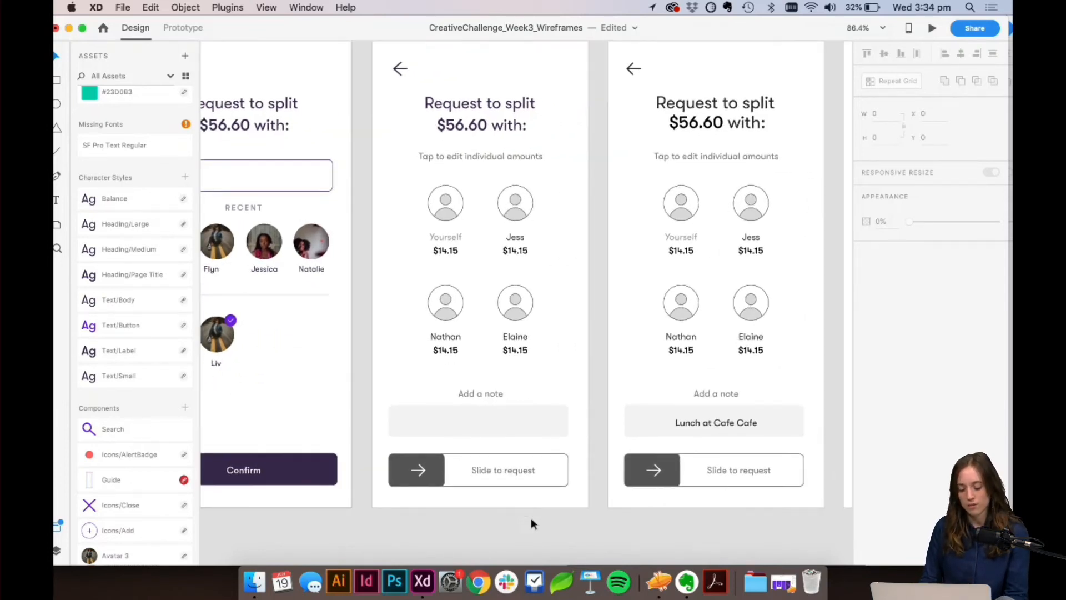
# Step: Move the Confirmation screen's wireframe Slide to request control off the artboard, just below its lower edge
pyautogui.click(449, 487)
pyautogui.scroll(-3, 437, 479)
pyautogui.scroll(3, 437, 466)
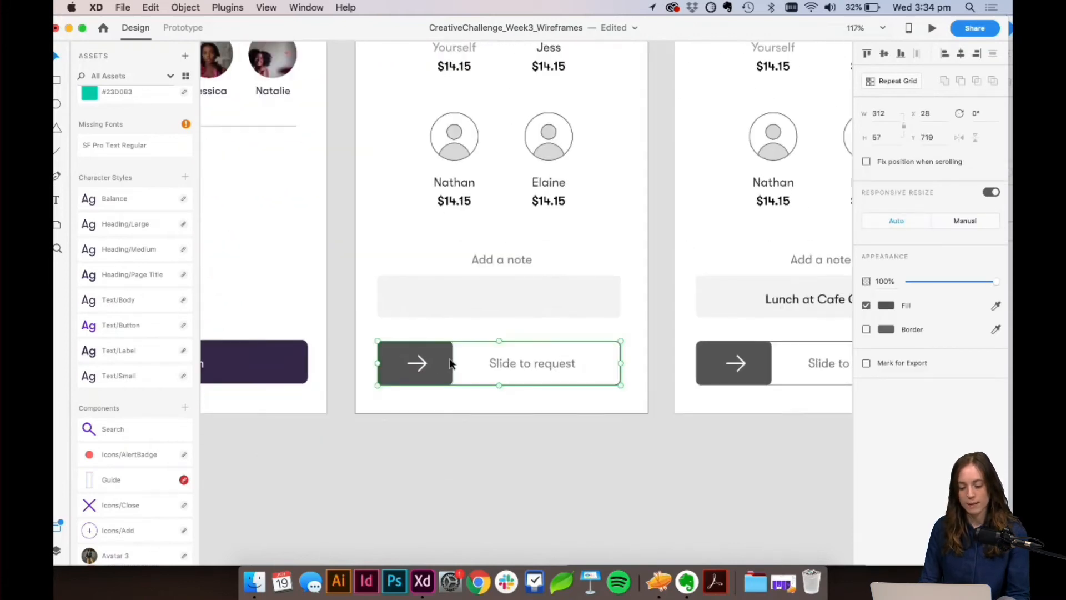
pyautogui.hscroll(-2, 449, 364)
pyautogui.scroll(-1, 450, 364)
pyautogui.doubleClick(441, 356)
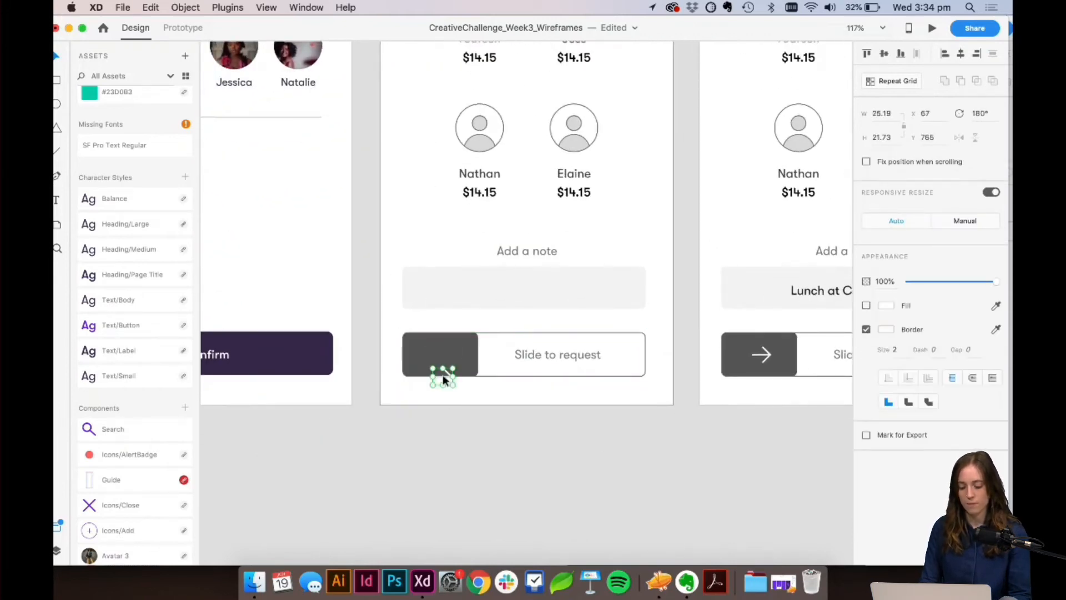
pyautogui.click(510, 382)
pyautogui.moveTo(442, 343); pyautogui.dragTo(442, 434)
# Step: Copy the dark purple Confirm button from Friends selected into the vacated space below the Confirmation screen's note field
pyautogui.hscroll(-4, 526, 355)
pyautogui.click(302, 340)
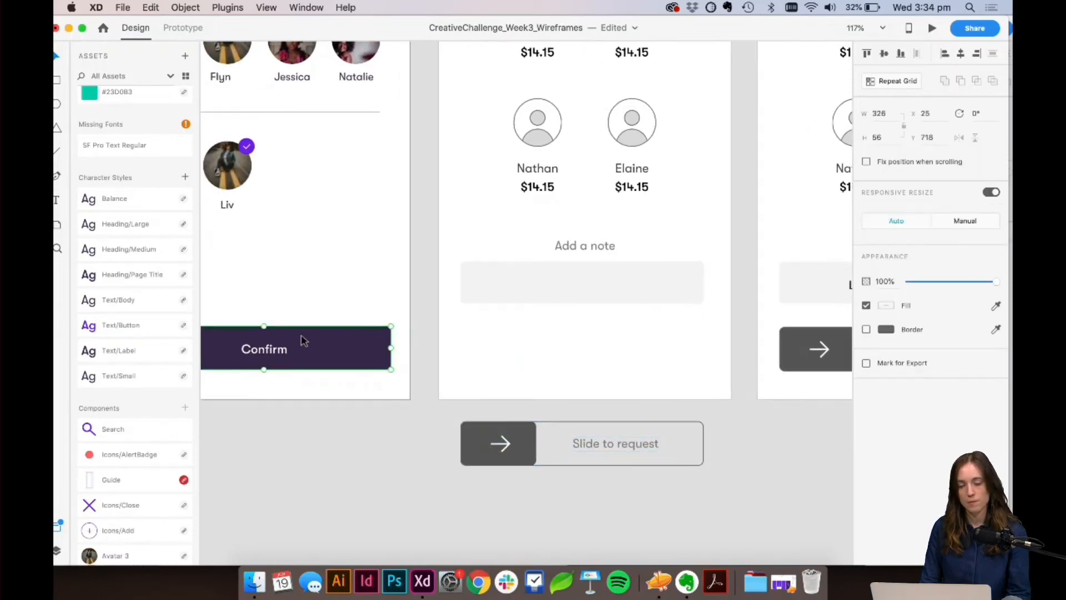
pyautogui.hscroll(-3, 303, 341)
pyautogui.hscroll(6, 303, 340)
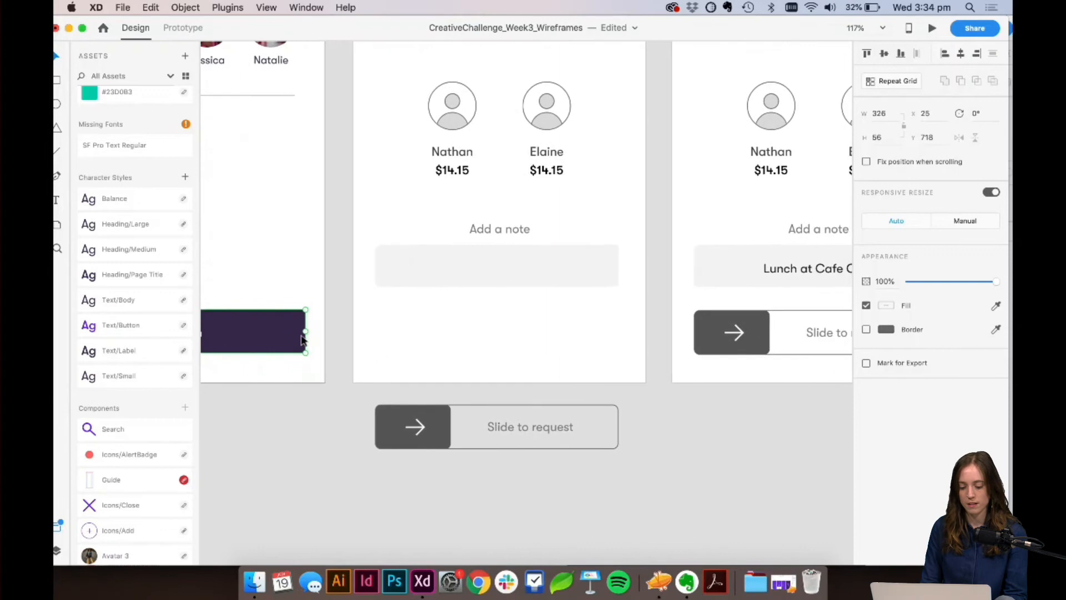
pyautogui.click(385, 278)
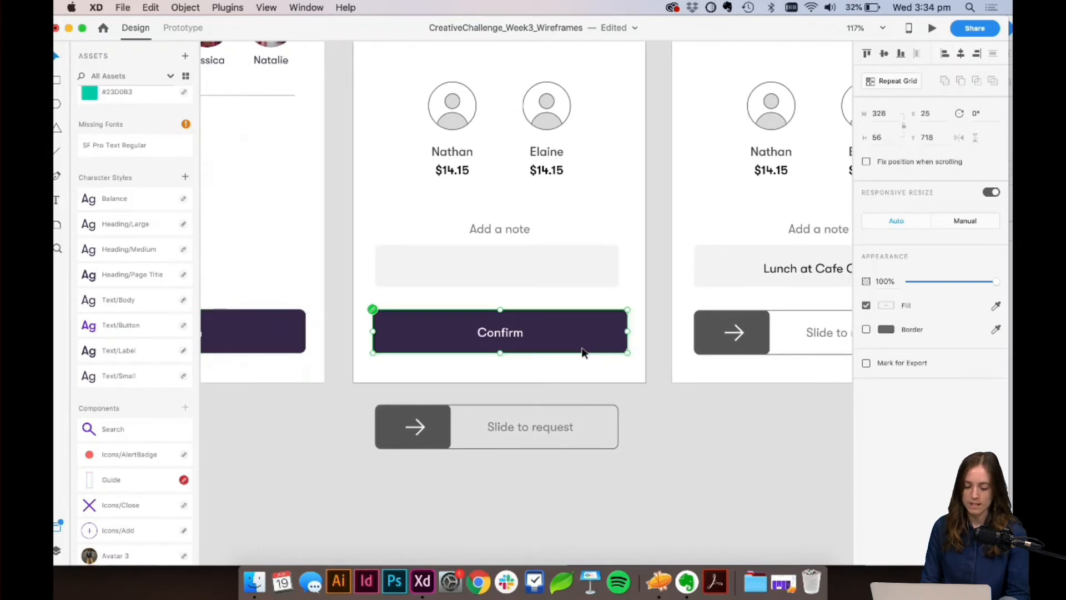
# Step: Unlink the copied Confirm button from its component and remove its text label
pyautogui.rightClick(551, 325)
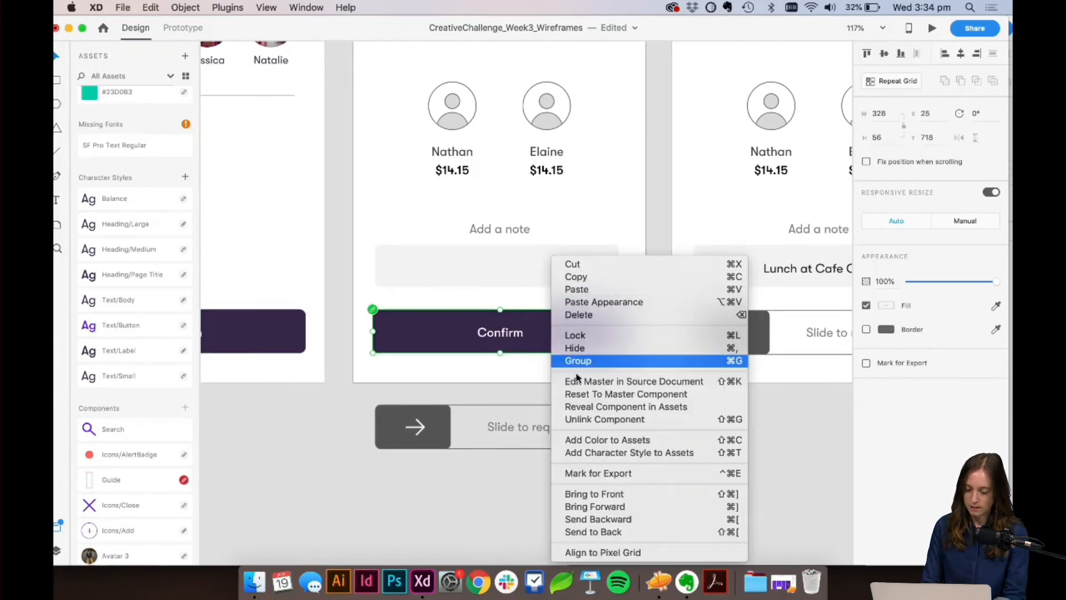
pyautogui.click(593, 419)
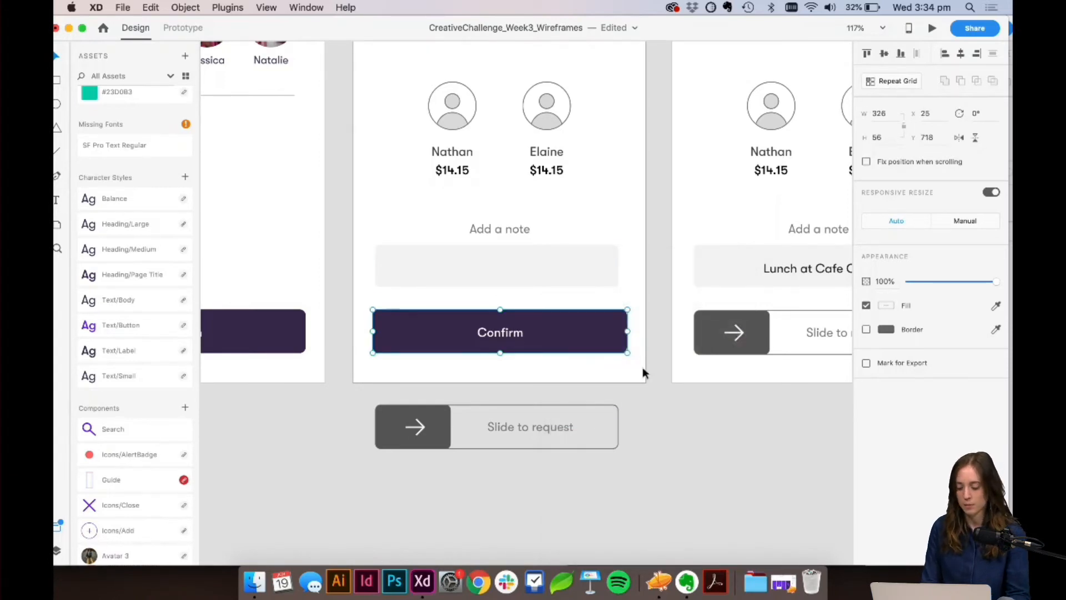
pyautogui.click(606, 363)
pyautogui.click(597, 336)
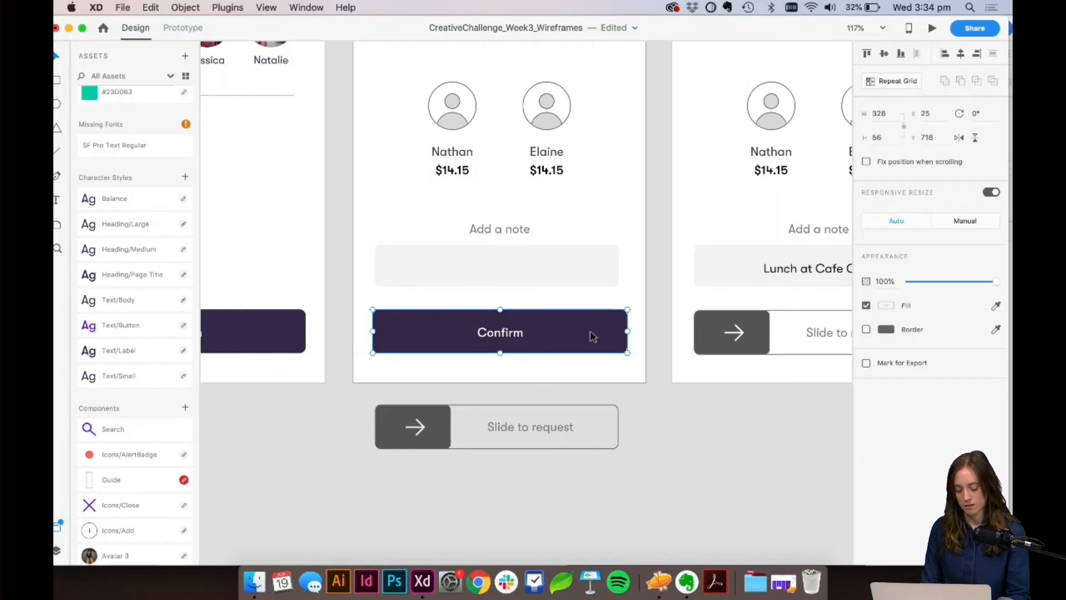
pyautogui.doubleClick(507, 336)
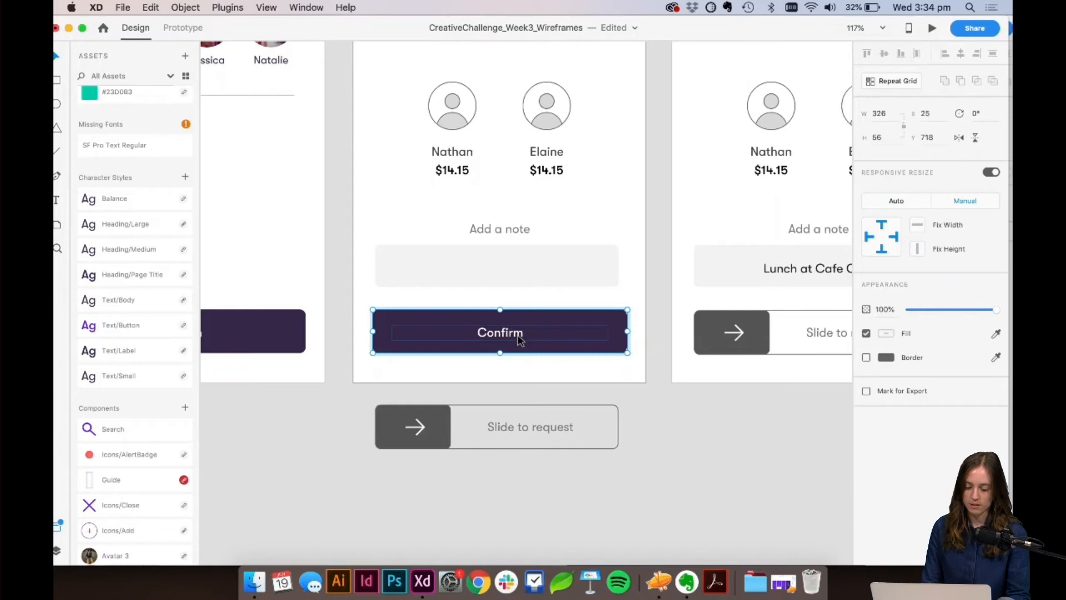
pyautogui.click(519, 340)
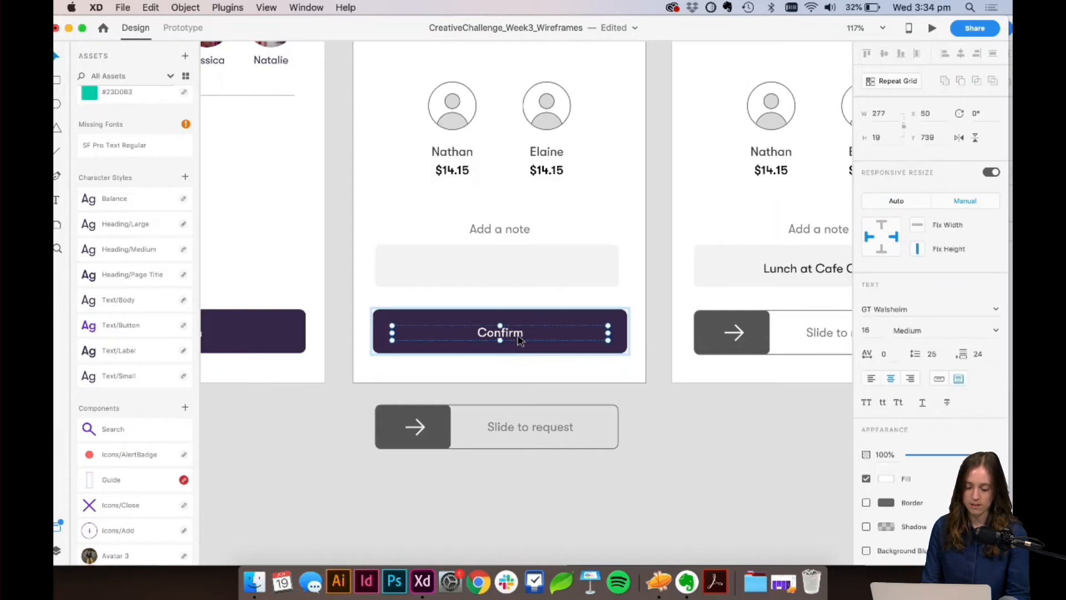
pyautogui.press('Delete')
pyautogui.doubleClick(555, 379)
# Step: Turn the blank button rectangle into an outline by enabling its border and disabling its fill
pyautogui.click(635, 335)
pyautogui.click(623, 335)
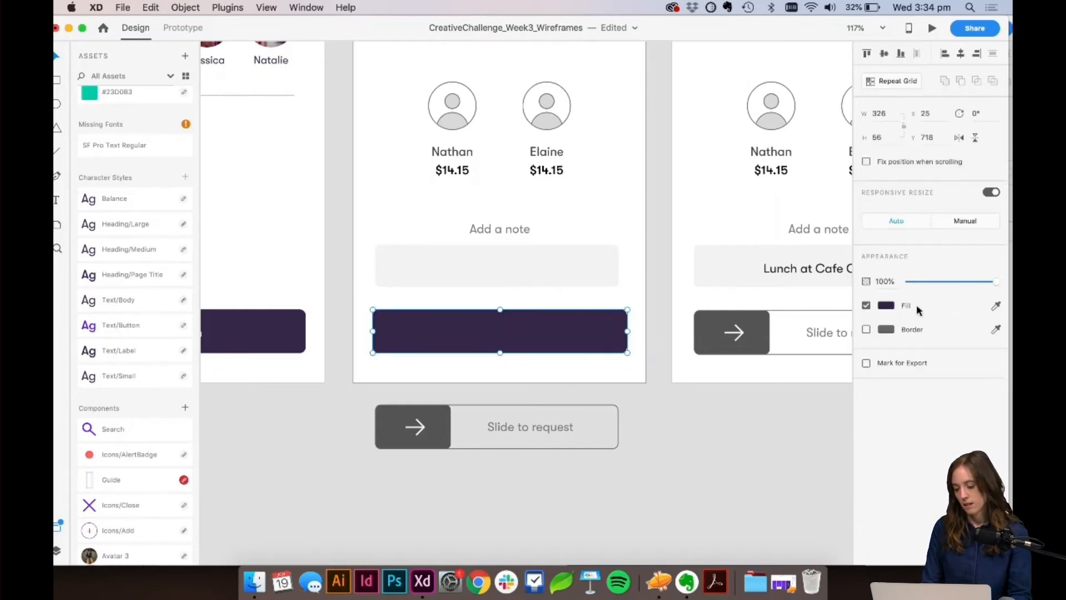
pyautogui.click(867, 330)
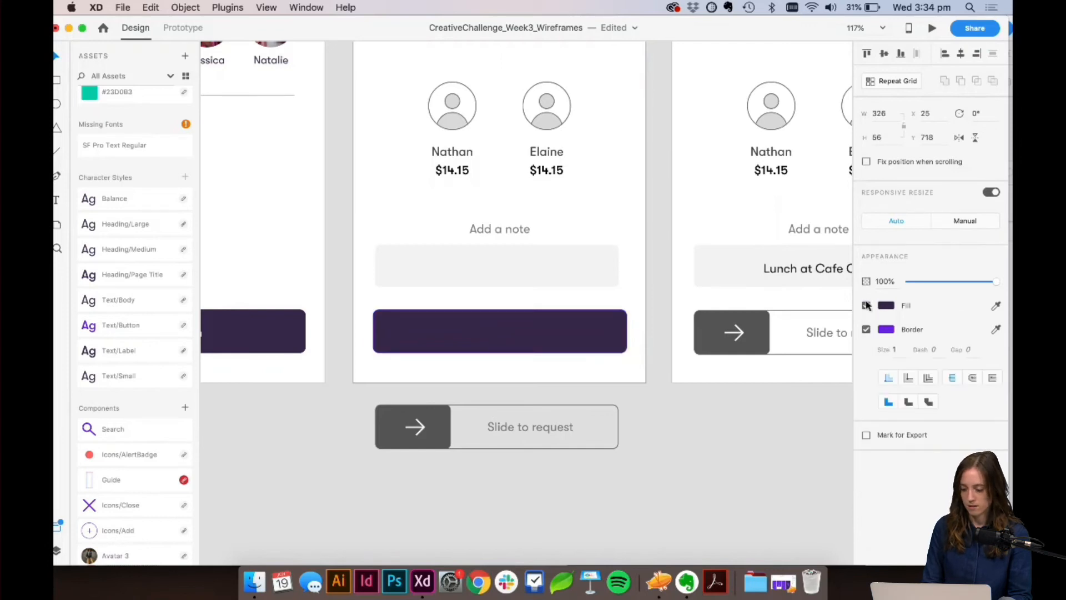
pyautogui.click(867, 305)
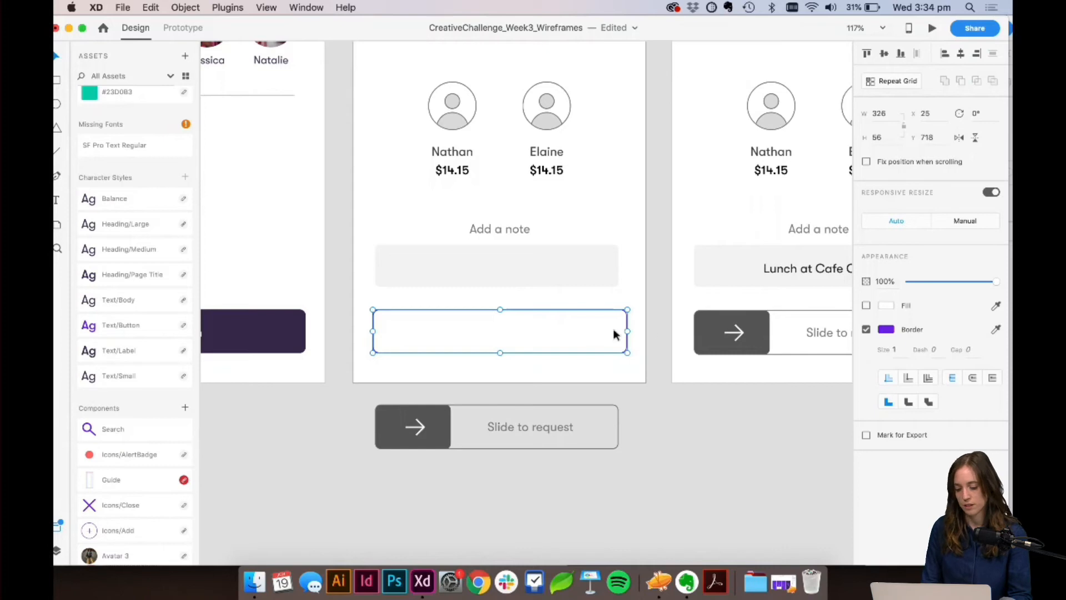
pyautogui.click(653, 368)
pyautogui.press('super+v')
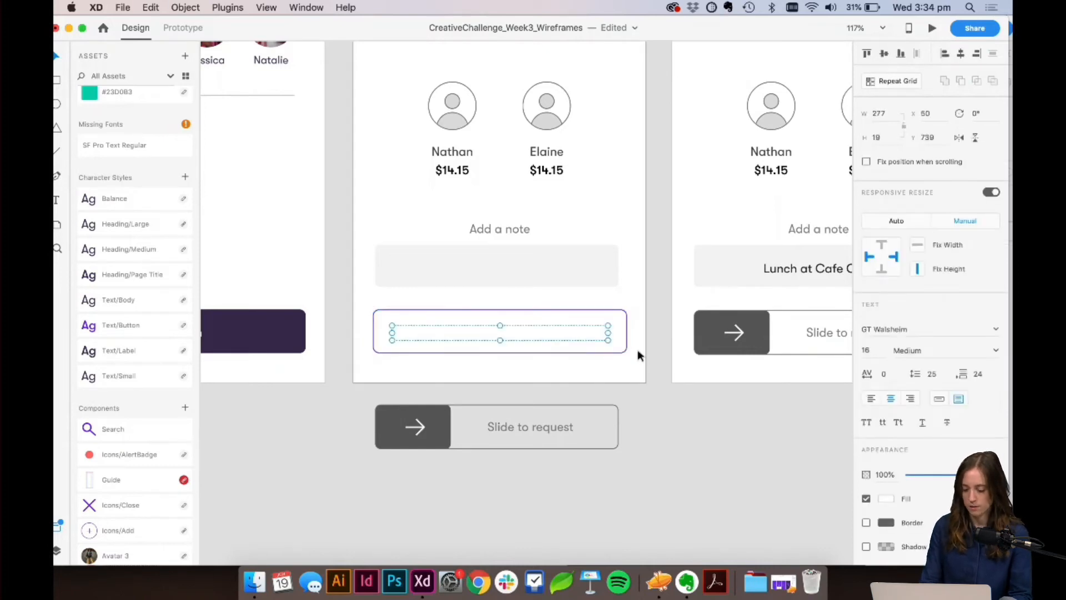
pyautogui.press('BackSpace')
# Step: Make a slider handle about 71 wide from an in-place copy of the outlined rectangle, with dark purple fill and no border
pyautogui.click(428, 310)
pyautogui.click(428, 310)
pyautogui.press('super+c')
pyautogui.press('super+v')
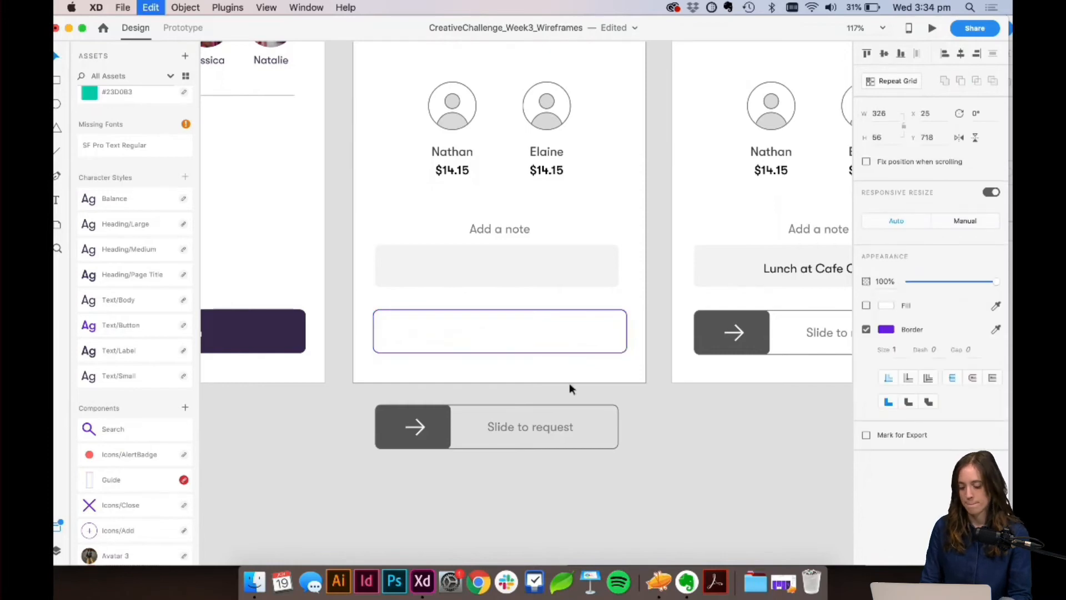
pyautogui.click(866, 306)
pyautogui.click(867, 330)
pyautogui.click(620, 325)
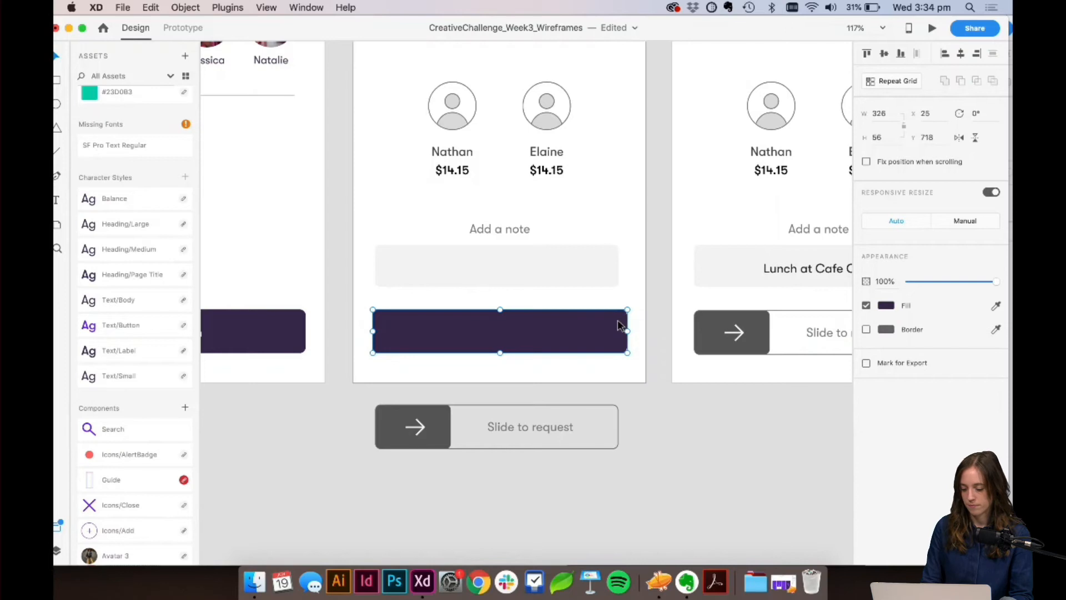
pyautogui.moveTo(629, 331); pyautogui.dragTo(429, 332)
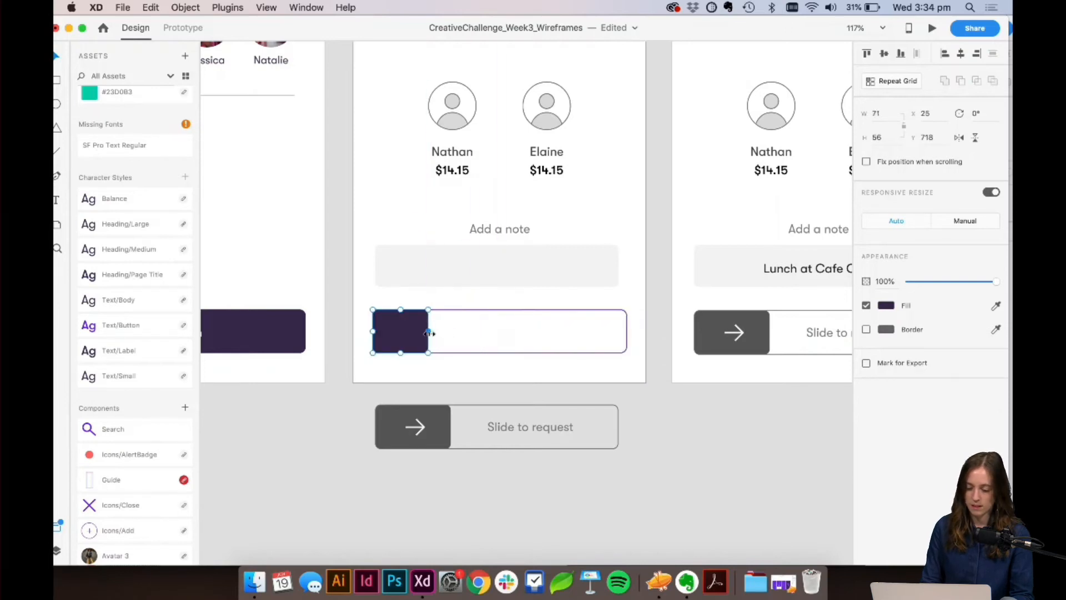
# Step: Recolor the outlined rectangle's border with the dark purple sampled from the slider handle
pyautogui.click(498, 308)
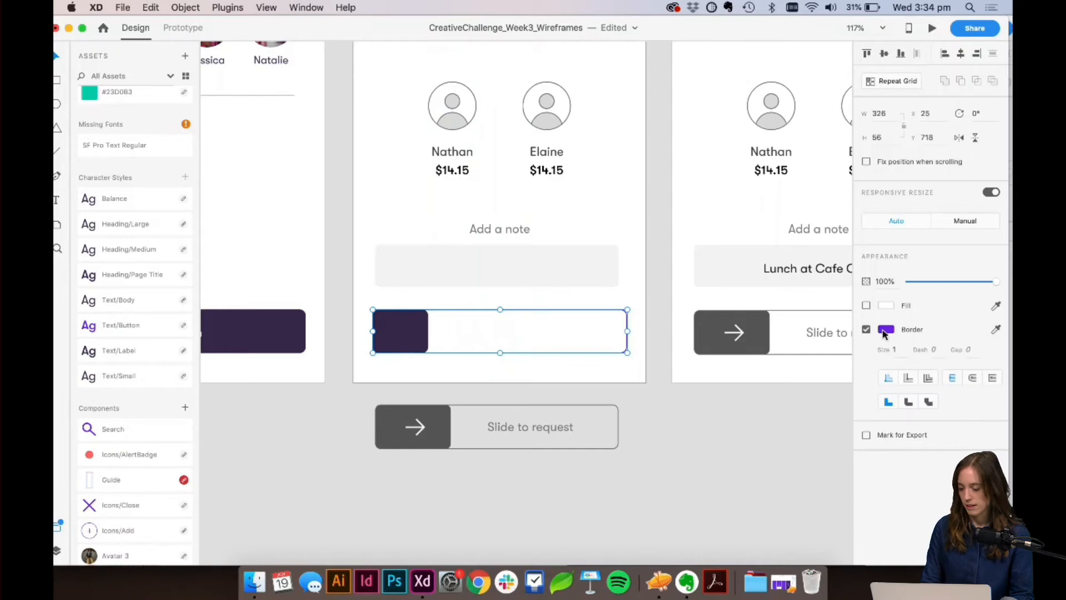
pyautogui.click(886, 330)
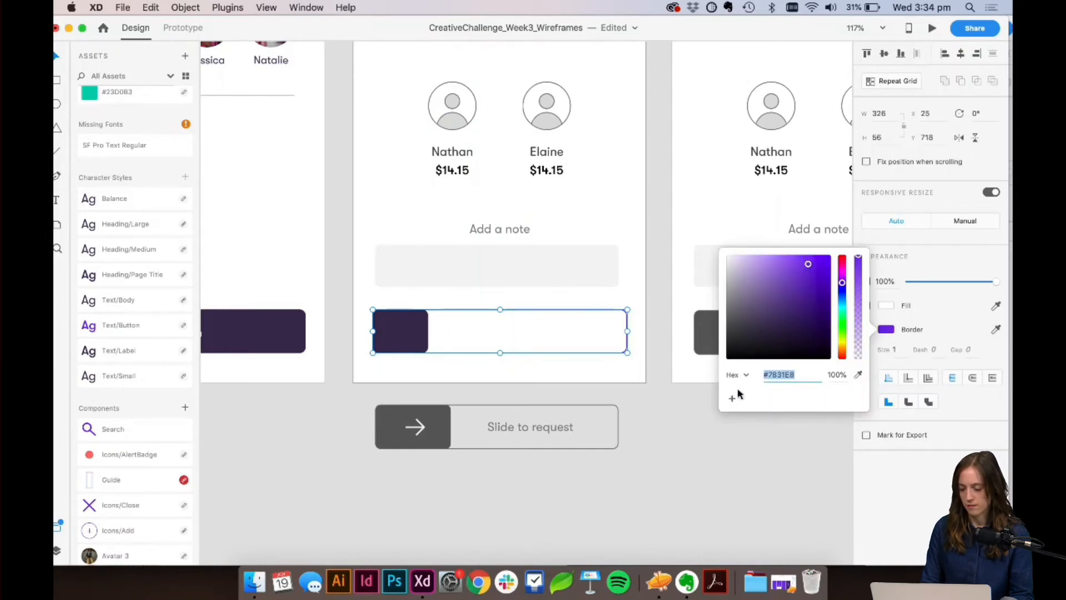
pyautogui.click(858, 378)
pyautogui.click(428, 328)
pyautogui.click(598, 379)
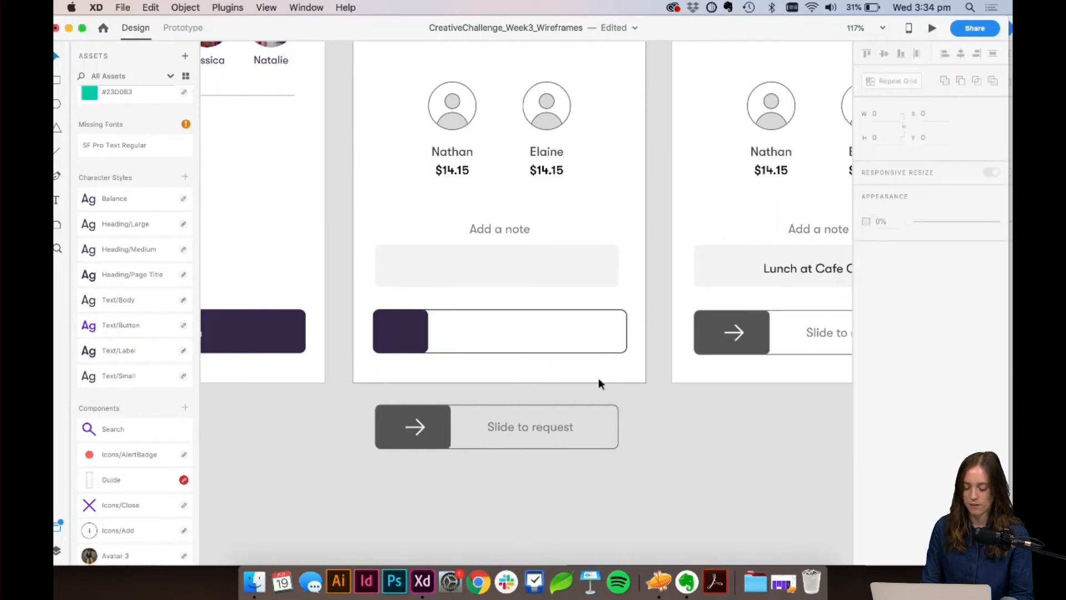
# Step: Widen the slider handle to about 92 and move the wireframe control's white arrow onto it
pyautogui.click(411, 317)
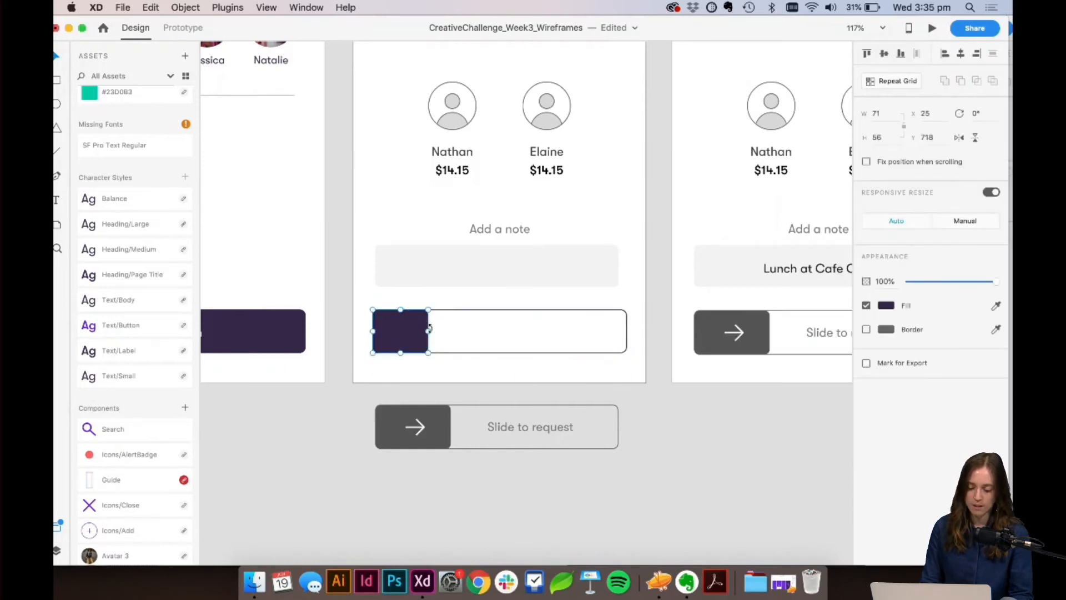
pyautogui.moveTo(427, 331); pyautogui.dragTo(444, 330)
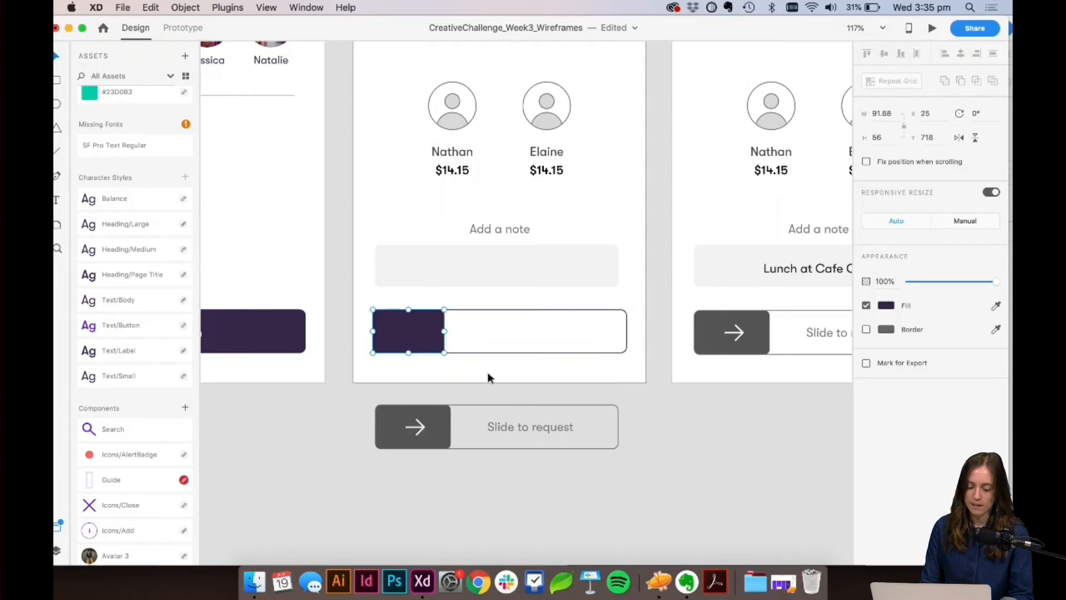
pyautogui.click(416, 428)
pyautogui.moveTo(419, 433); pyautogui.dragTo(422, 427)
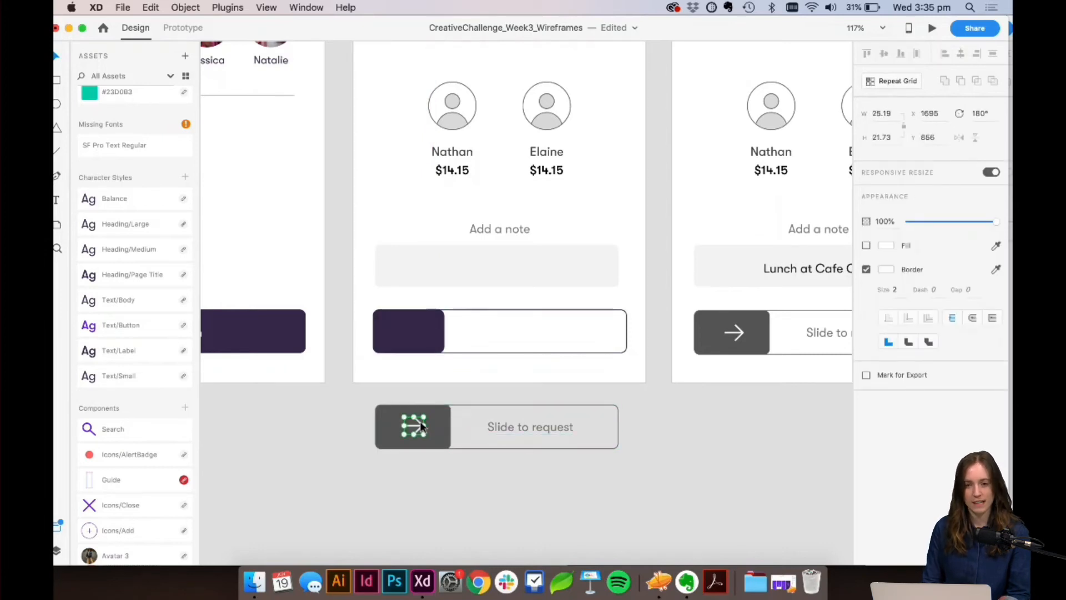
pyautogui.click(412, 349)
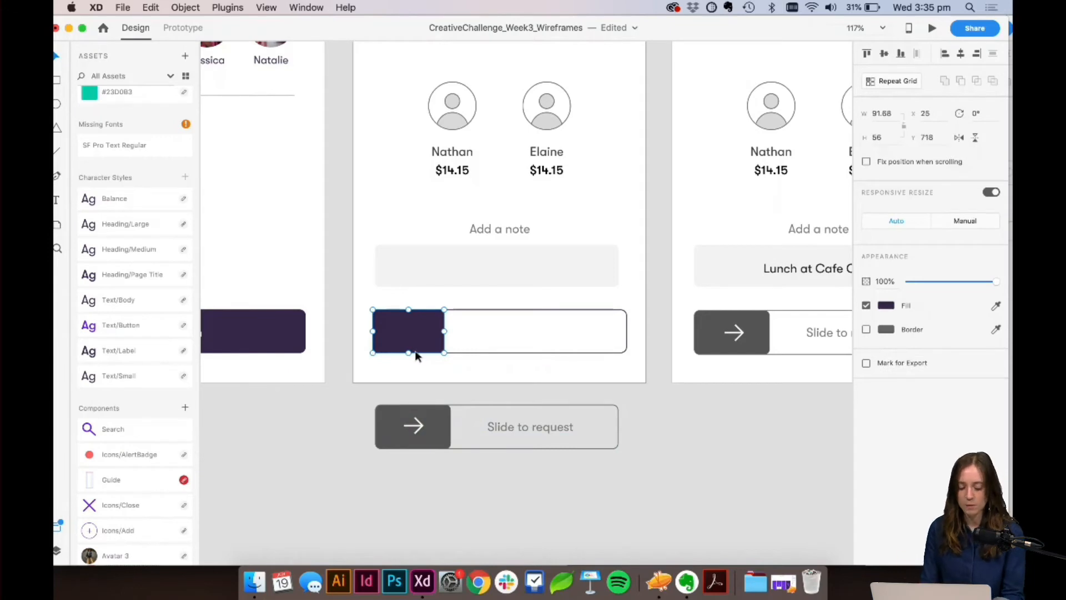
pyautogui.moveTo(418, 430); pyautogui.dragTo(427, 311)
# Step: Replace the wireframe arrow on the handle with the Icons/ArrowLarge component and set its fill to #FFFFFF
pyautogui.scroll(-3, 233, 389)
pyautogui.scroll(-6, 88, 391)
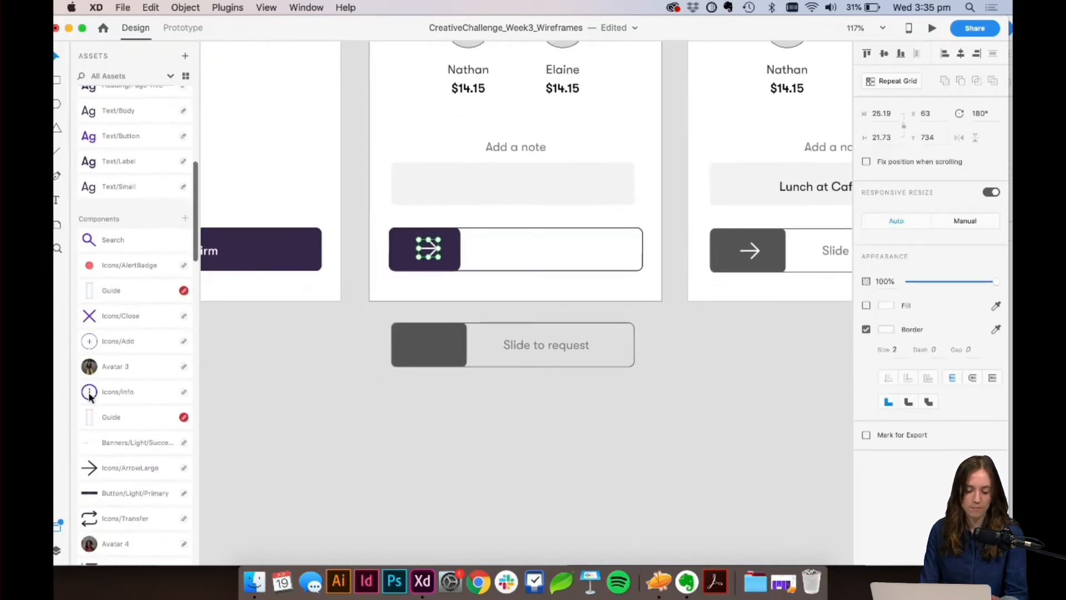
pyautogui.press('Delete')
pyautogui.moveTo(135, 472); pyautogui.dragTo(457, 258)
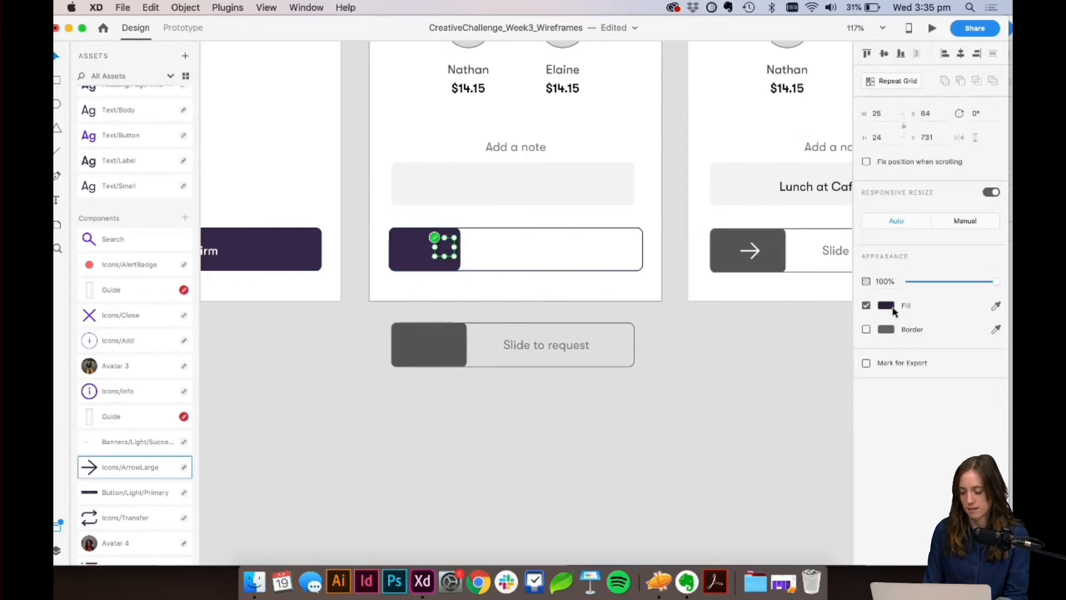
pyautogui.click(890, 307)
pyautogui.moveTo(773, 275); pyautogui.dragTo(706, 213)
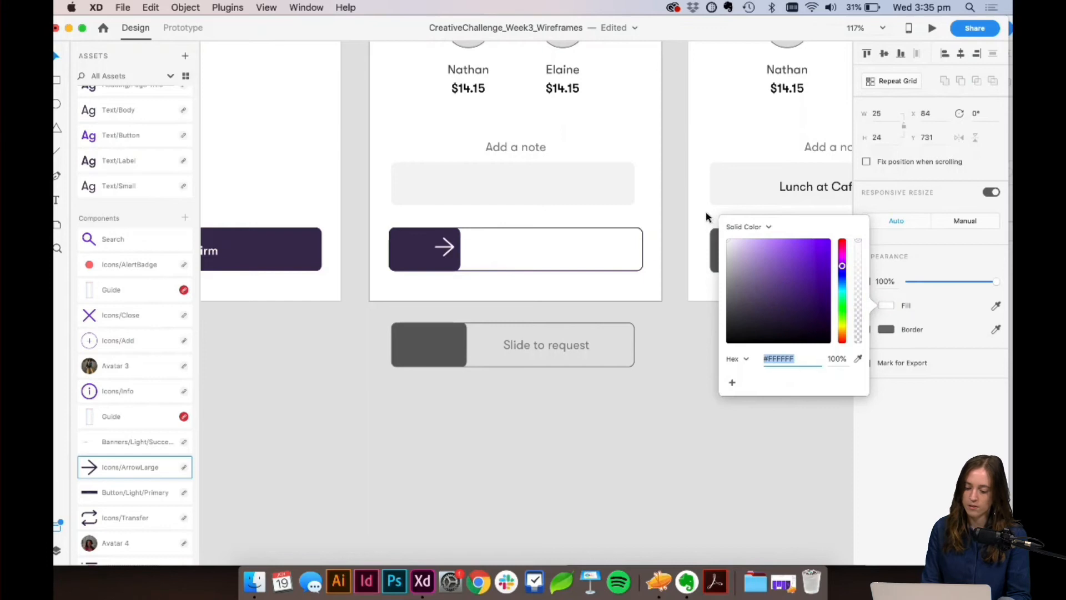
pyautogui.click(514, 295)
# Step: Center the white arrow icon within the dark purple slider handle
pyautogui.click(452, 251)
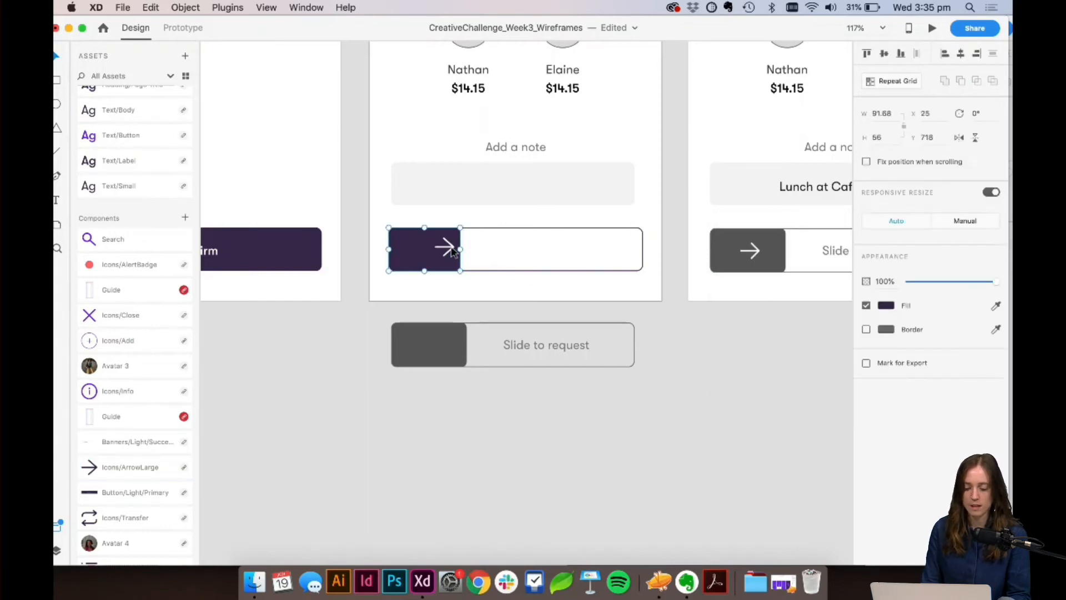
pyautogui.doubleClick(450, 251)
pyautogui.moveTo(450, 251); pyautogui.dragTo(431, 250)
pyautogui.click(466, 250)
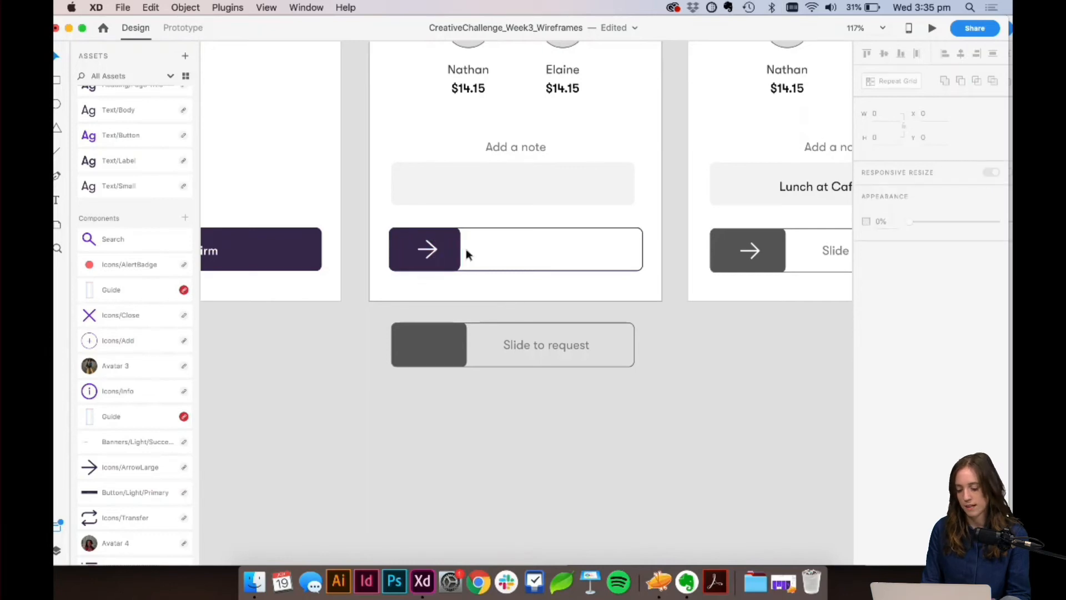
# Step: Move the Slide to request label into the rebuilt control and style it as Text/Body in the library's grey-purple
pyautogui.moveTo(546, 341); pyautogui.dragTo(552, 246)
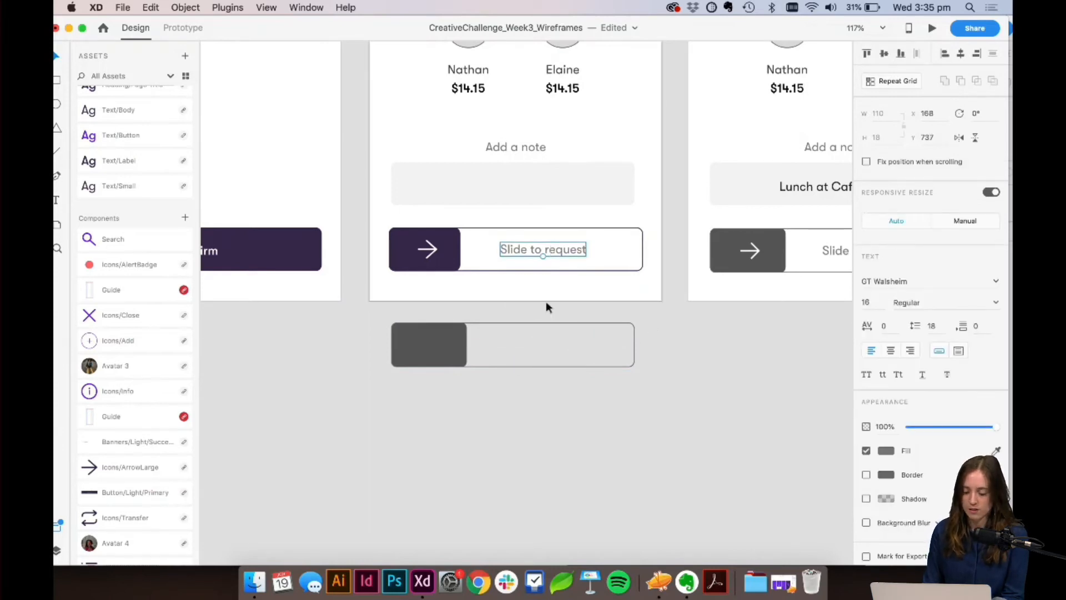
pyautogui.hscroll(2, 548, 305)
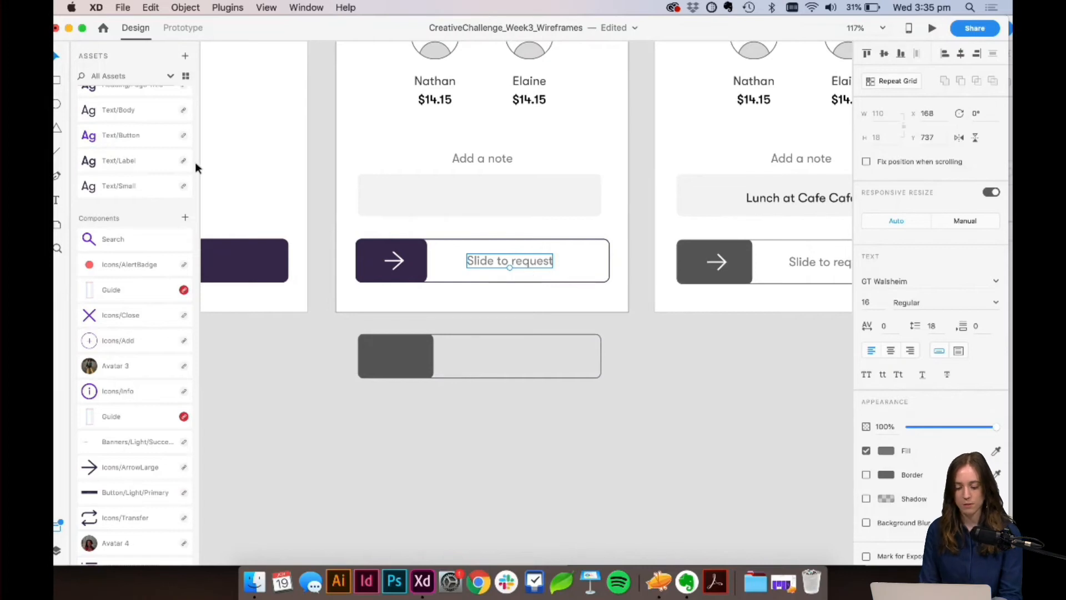
pyautogui.scroll(6, 166, 311)
pyautogui.scroll(-2, 133, 333)
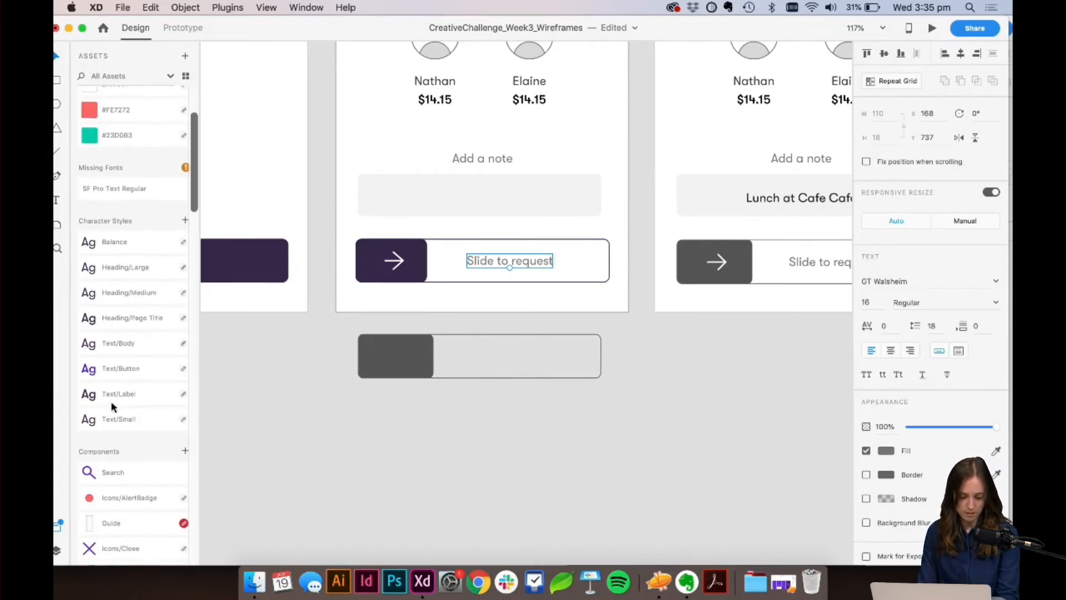
pyautogui.click(128, 342)
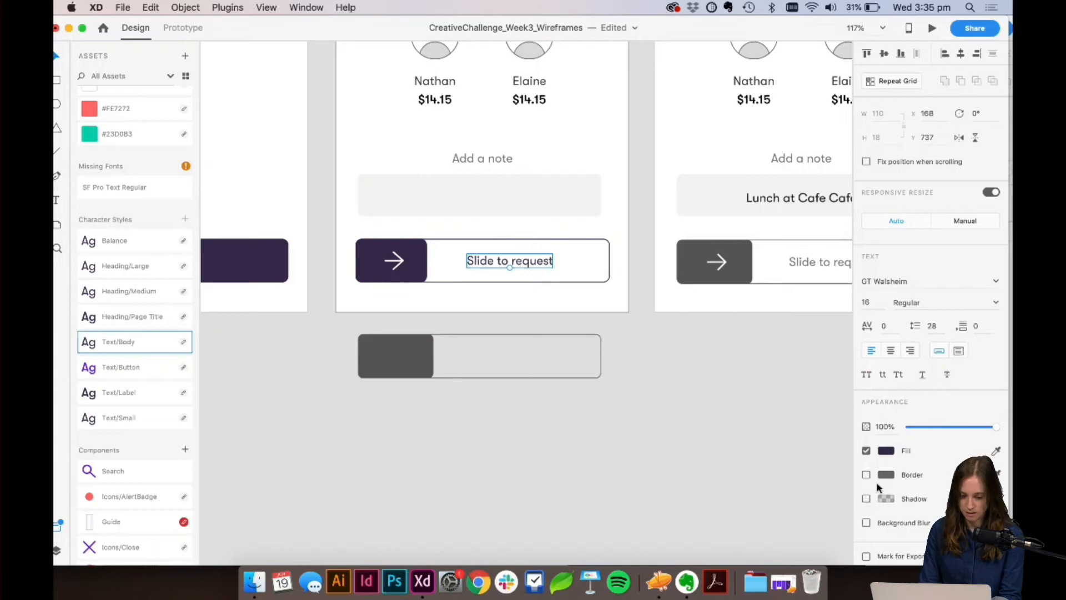
pyautogui.scroll(5, 115, 238)
pyautogui.click(131, 179)
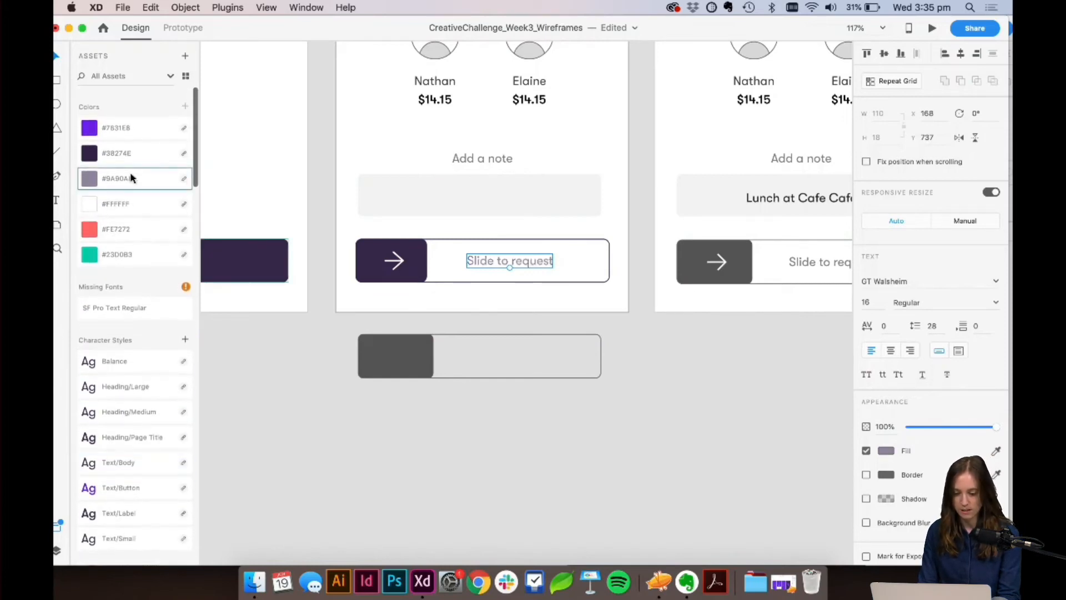
# Step: Group the handle, arrow, outline and label of the rebuilt slider and turn the group into a component
pyautogui.click(743, 400)
pyautogui.scroll(3, 639, 436)
pyautogui.scroll(3, 637, 436)
pyautogui.moveTo(547, 469); pyautogui.dragTo(298, 401)
pyautogui.press('super+g')
pyautogui.scroll(-5, 127, 375)
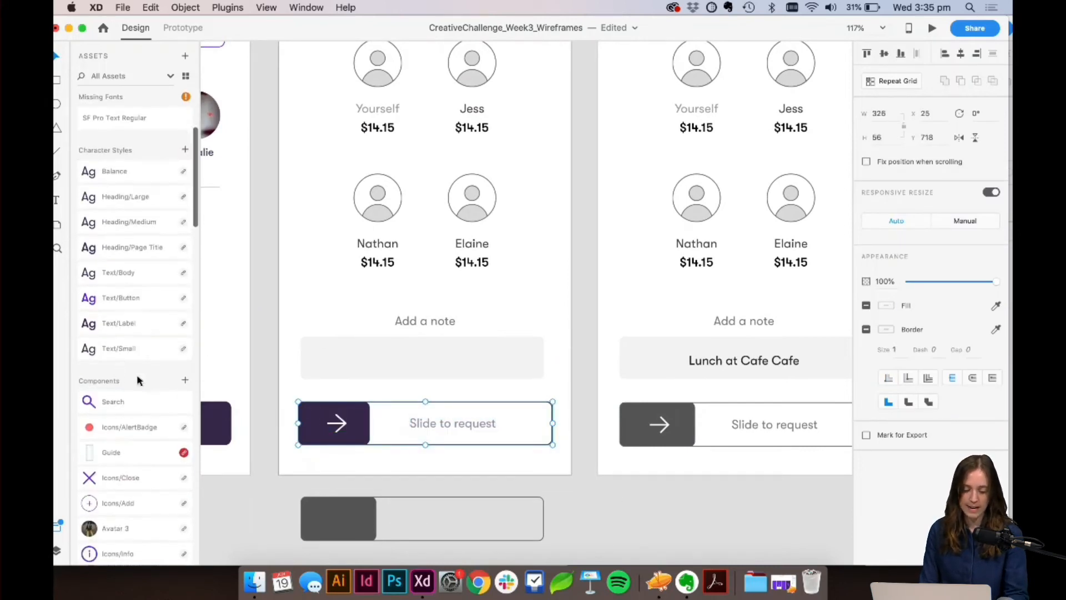
pyautogui.click(184, 381)
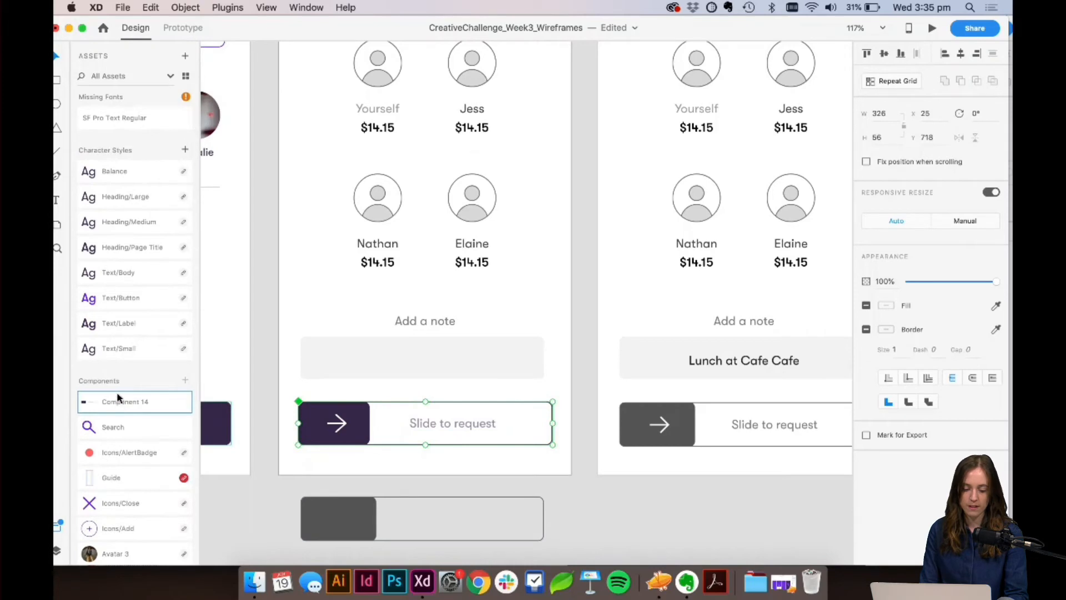
# Step: Name the new slider component Button/SlideToRequest
pyautogui.write('Bu')
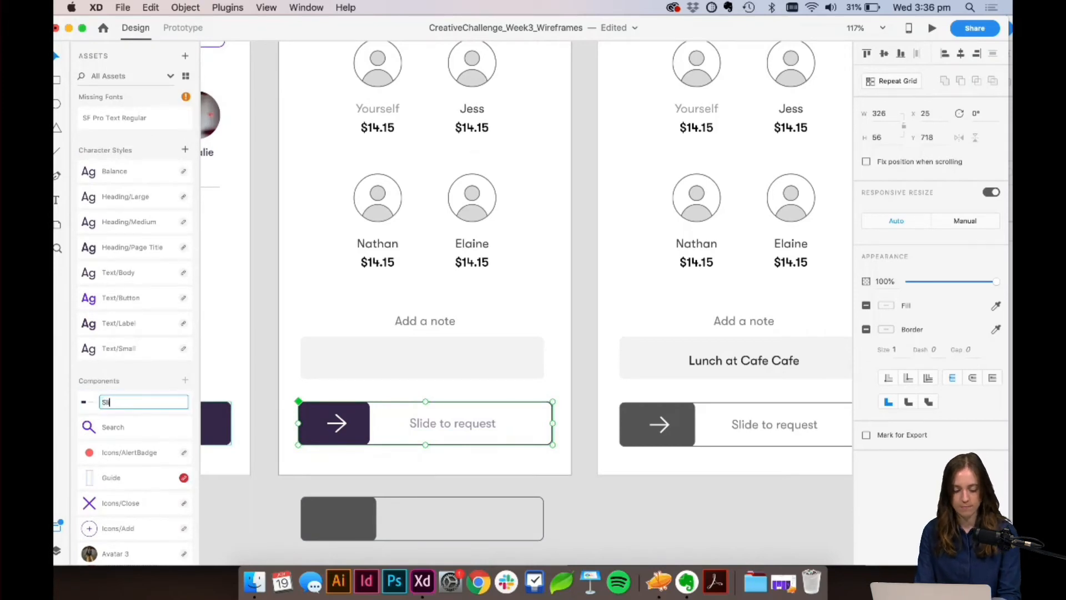
pyautogui.write('tton/S')
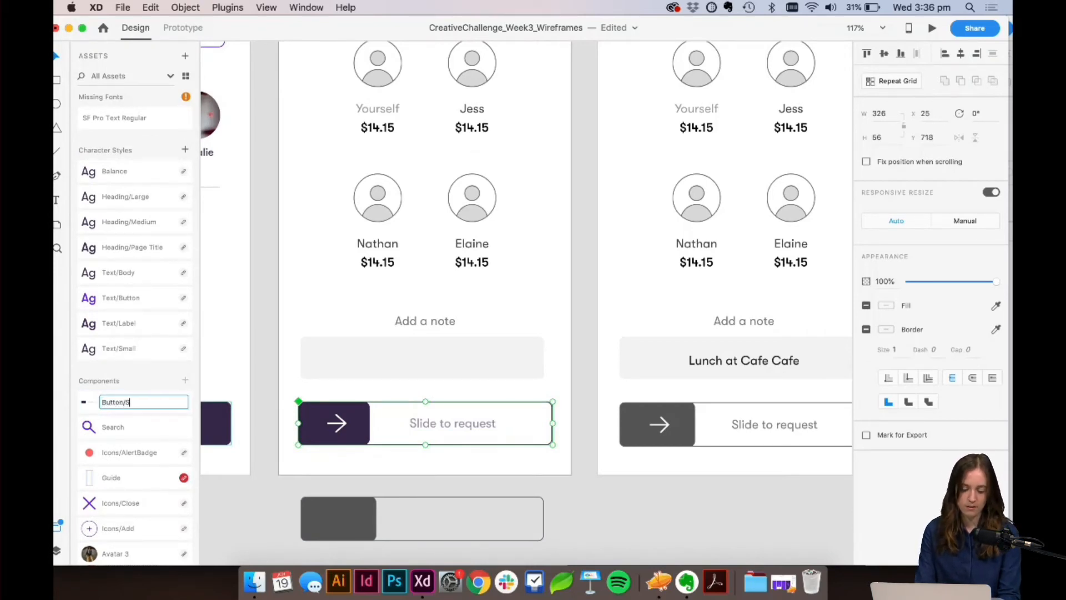
pyautogui.write('lideToRequ')
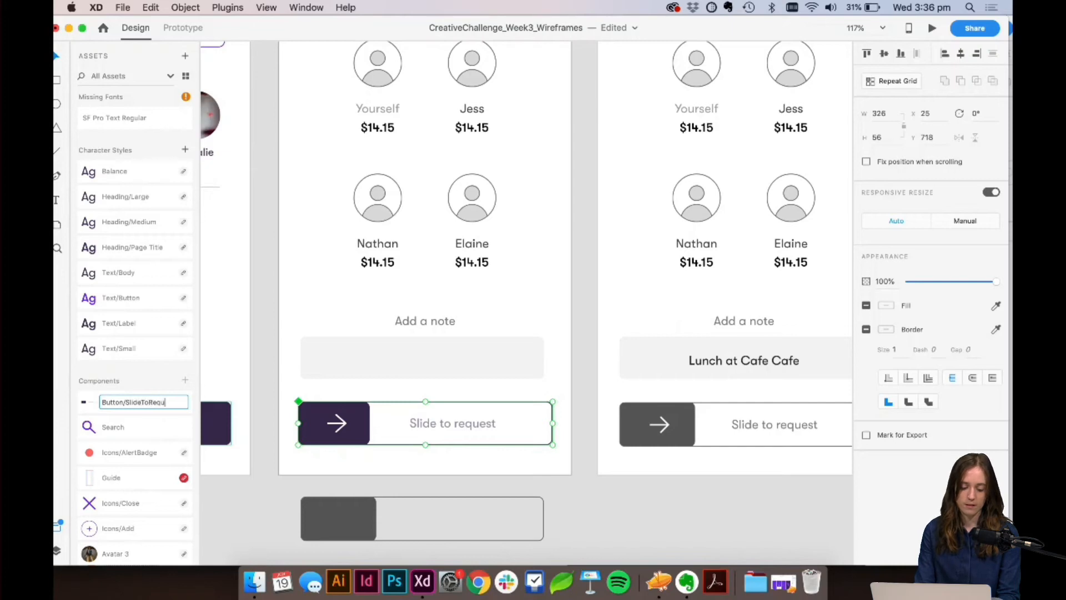
pyautogui.write('est')
pyautogui.press('Return')
# Step: Replace the grey wireframe slider on the Add note screen with a copy of the Button/SlideToRequest component
pyautogui.scroll(-5, 402, 402)
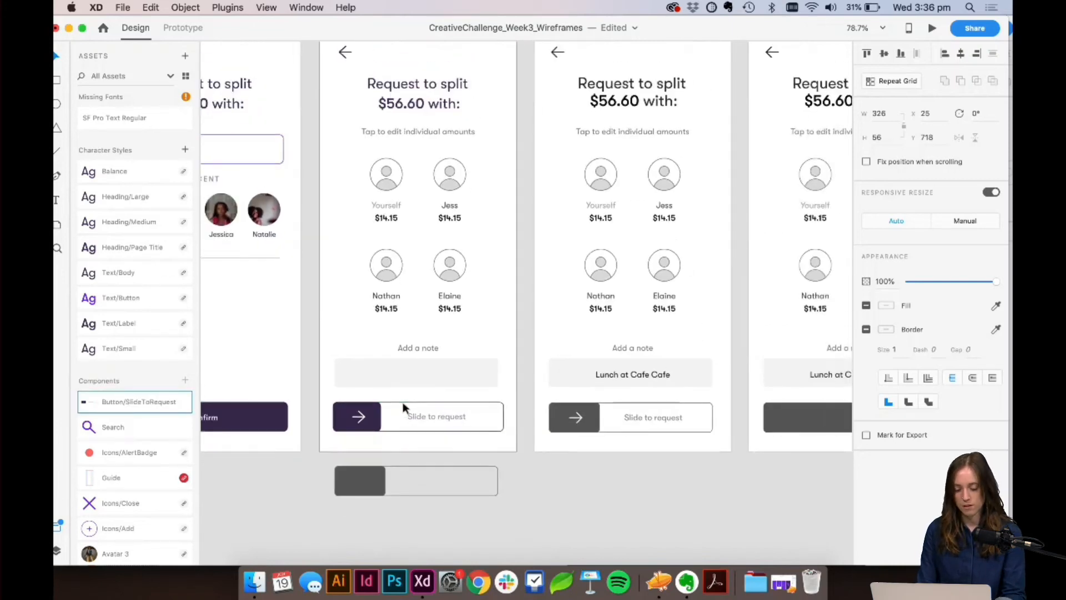
pyautogui.press('super+c')
pyautogui.click(590, 422)
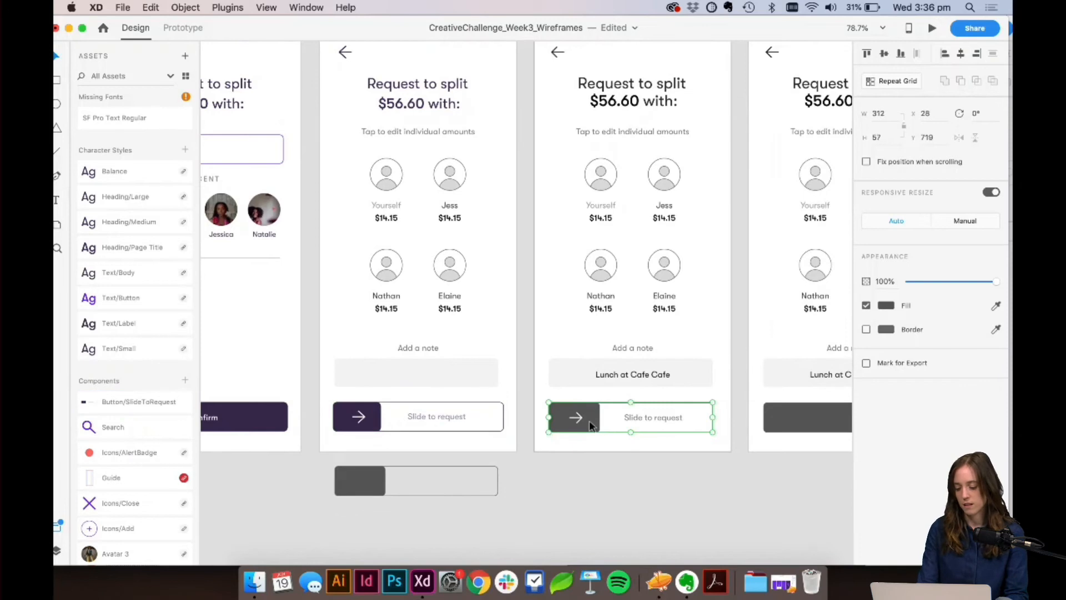
pyautogui.moveTo(677, 442); pyautogui.dragTo(559, 402)
pyautogui.press('Delete')
pyautogui.press('super+v')
# Step: Replace the grey completed-slide bar on the Add note – 1 screen with a copy of the Button/SlideToRequest component
pyautogui.hscroll(5, 604, 401)
pyautogui.click(661, 407)
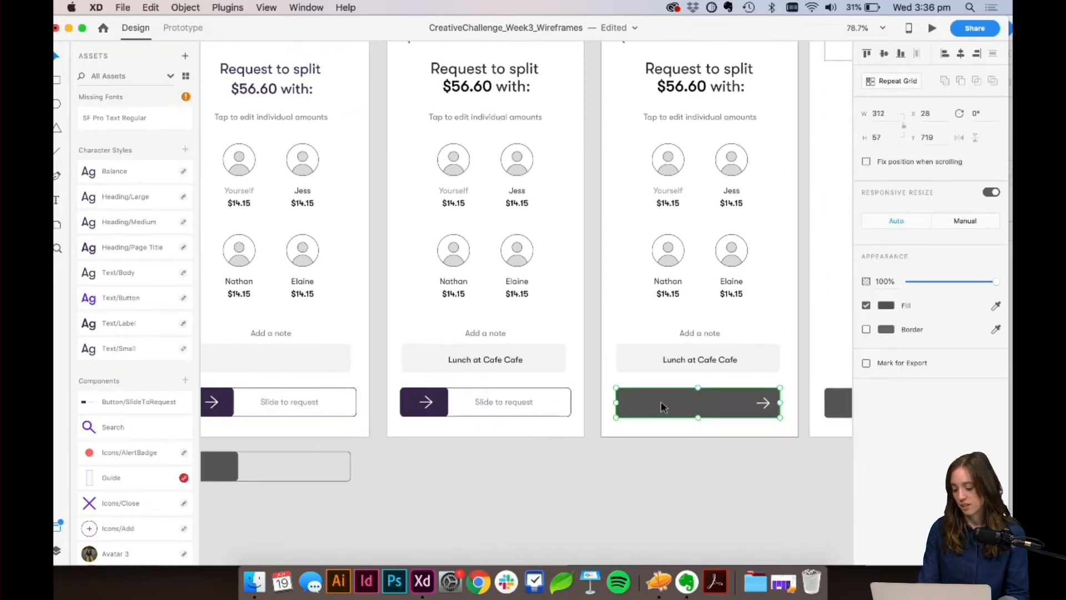
pyautogui.hscroll(4, 660, 407)
pyautogui.scroll(4, 661, 407)
pyautogui.press('Delete')
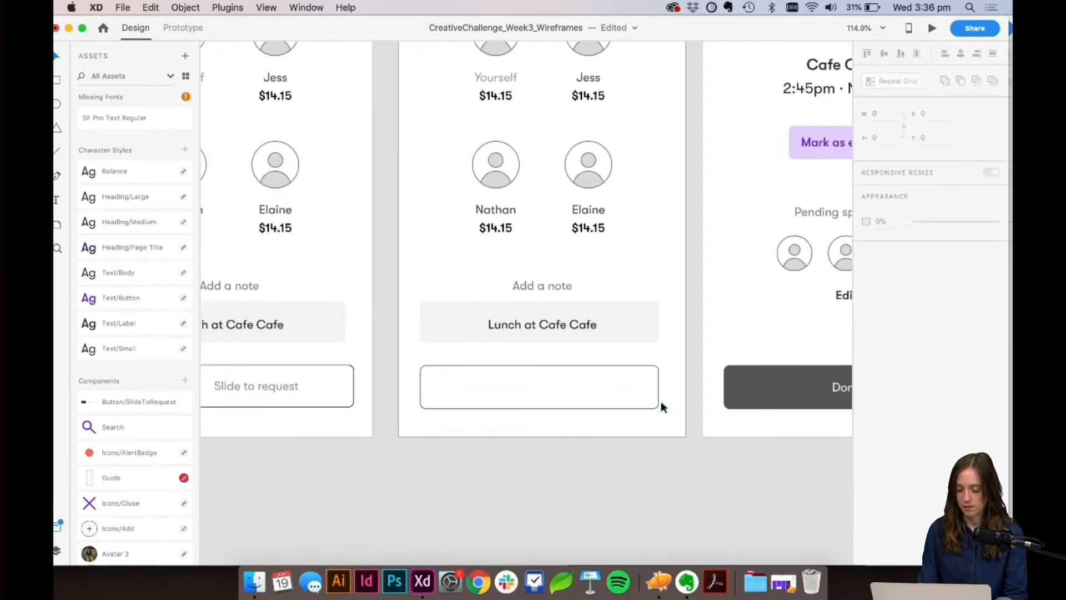
pyautogui.press('super+v')
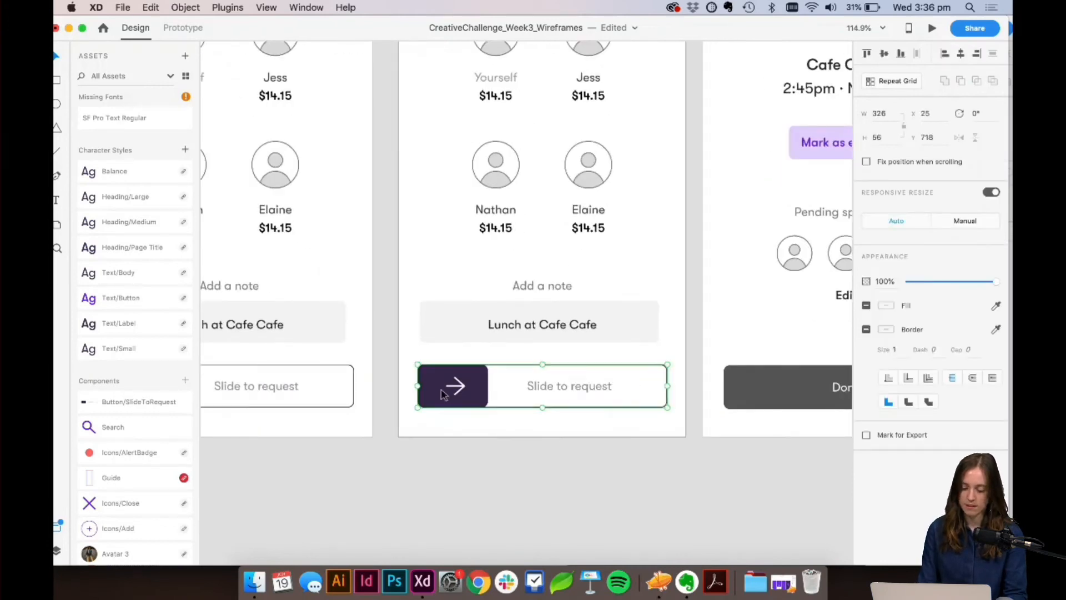
# Step: In the Add note – 1 slider, delete the label, widen the dark handle across the full control and move the arrow to its right end
pyautogui.doubleClick(442, 395)
pyautogui.click(547, 387)
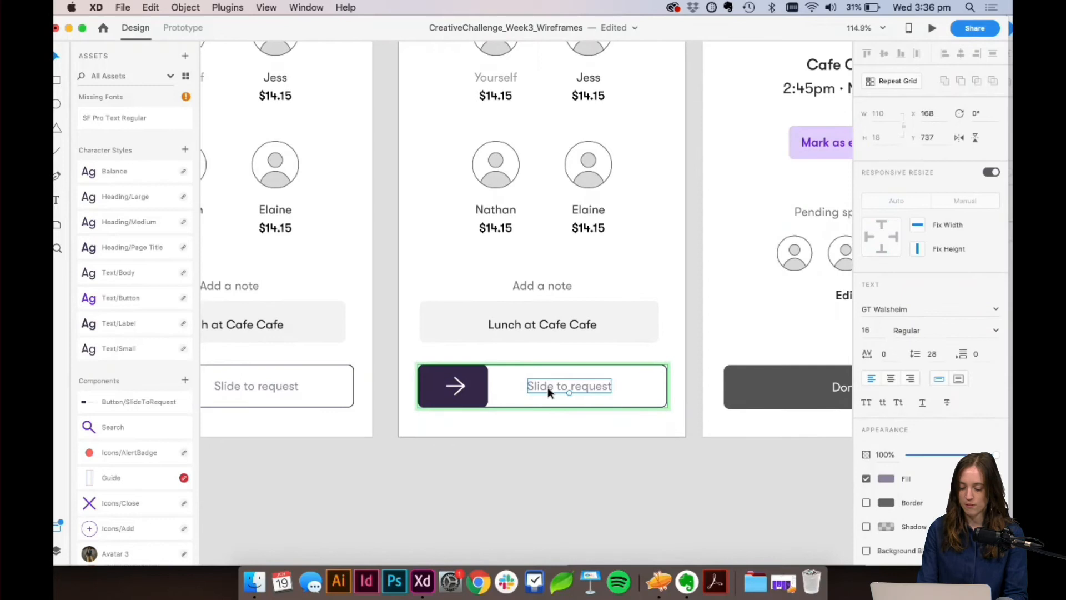
pyautogui.press('Delete')
pyautogui.click(482, 389)
pyautogui.moveTo(489, 386); pyautogui.dragTo(668, 386)
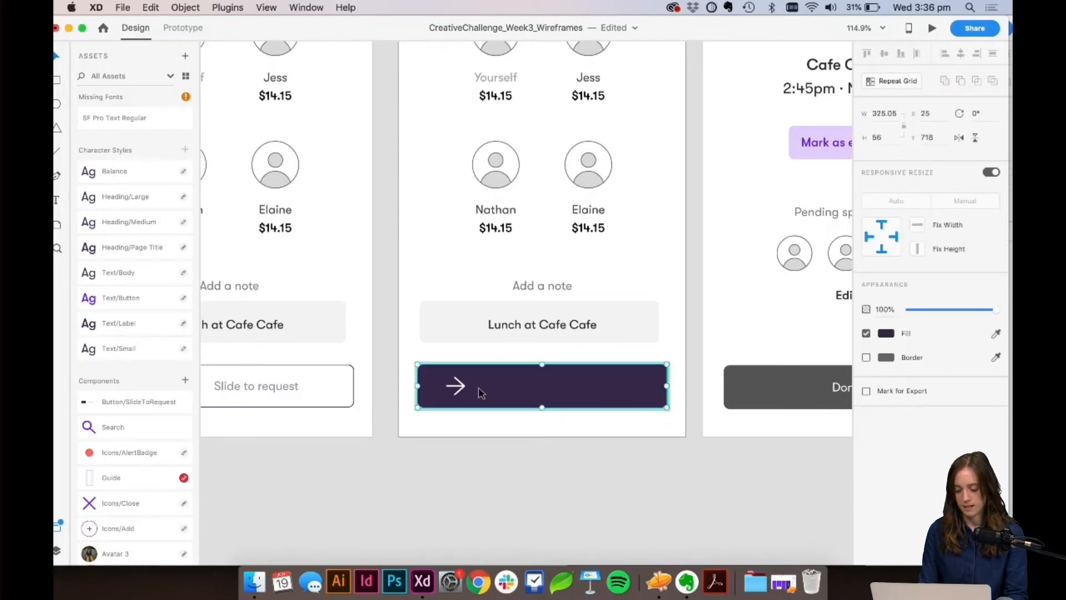
pyautogui.moveTo(459, 390); pyautogui.dragTo(654, 397)
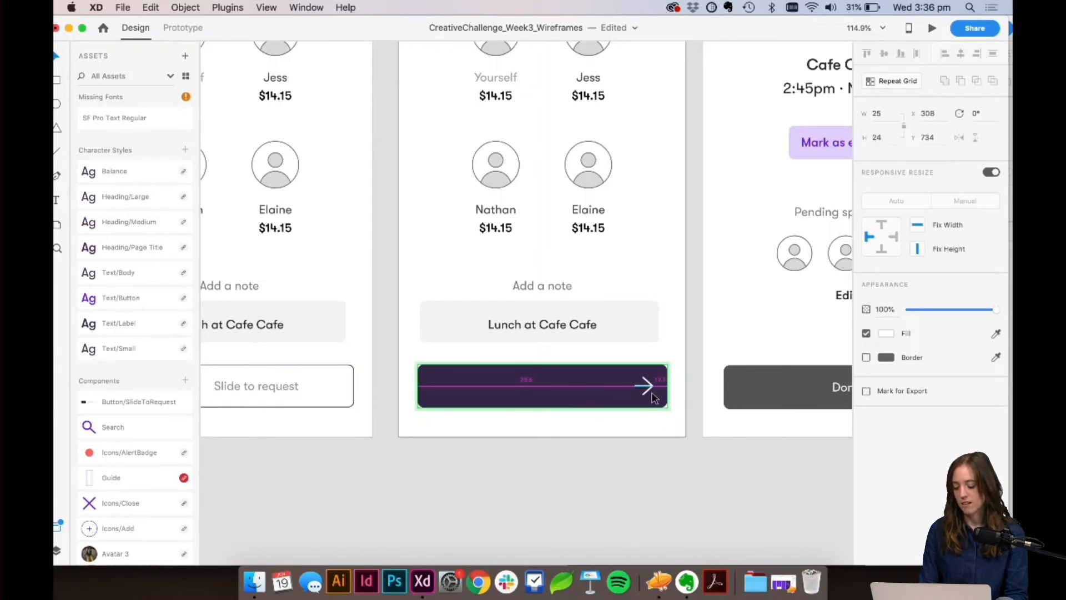
pyautogui.click(649, 424)
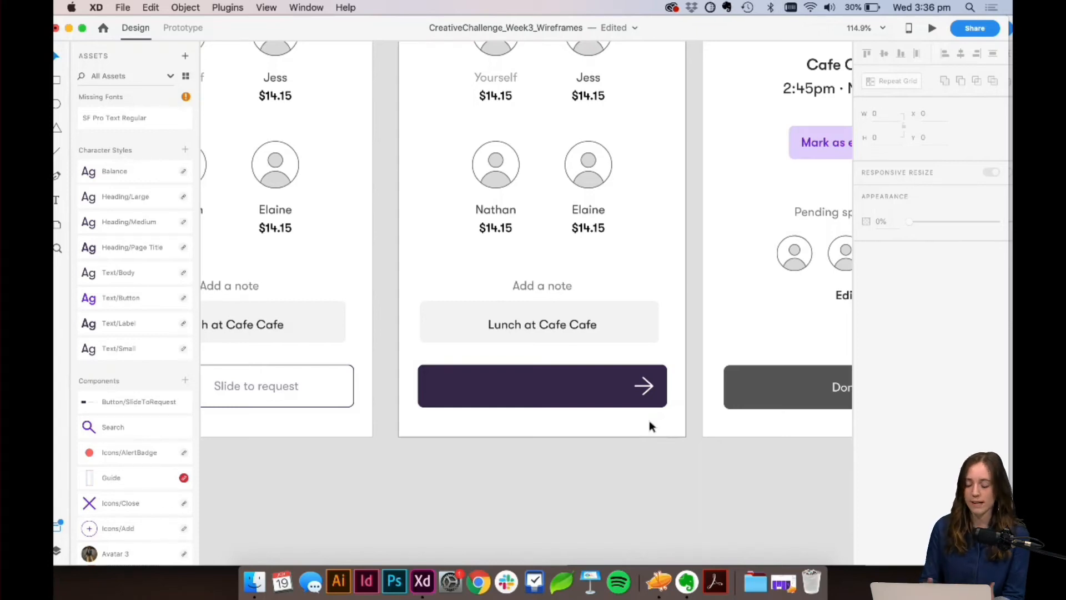
# Step: Compare the starting and completed slider states on the Add note screens and review the neighbouring request screens
pyautogui.hscroll(-3, 649, 421)
pyautogui.scroll(2, 648, 420)
pyautogui.scroll(2, 650, 426)
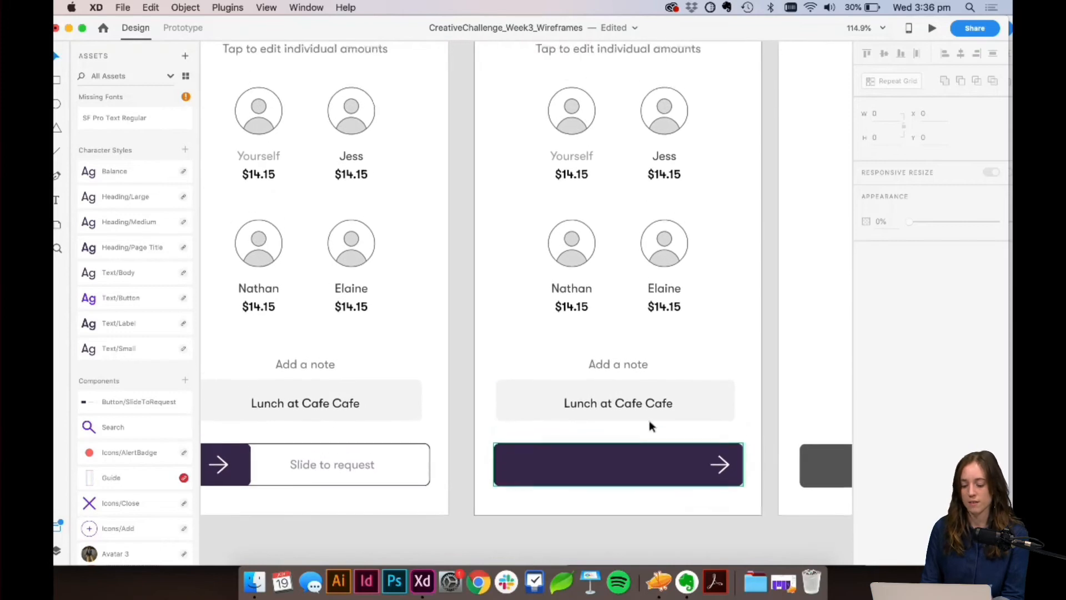
pyautogui.scroll(-3, 514, 444)
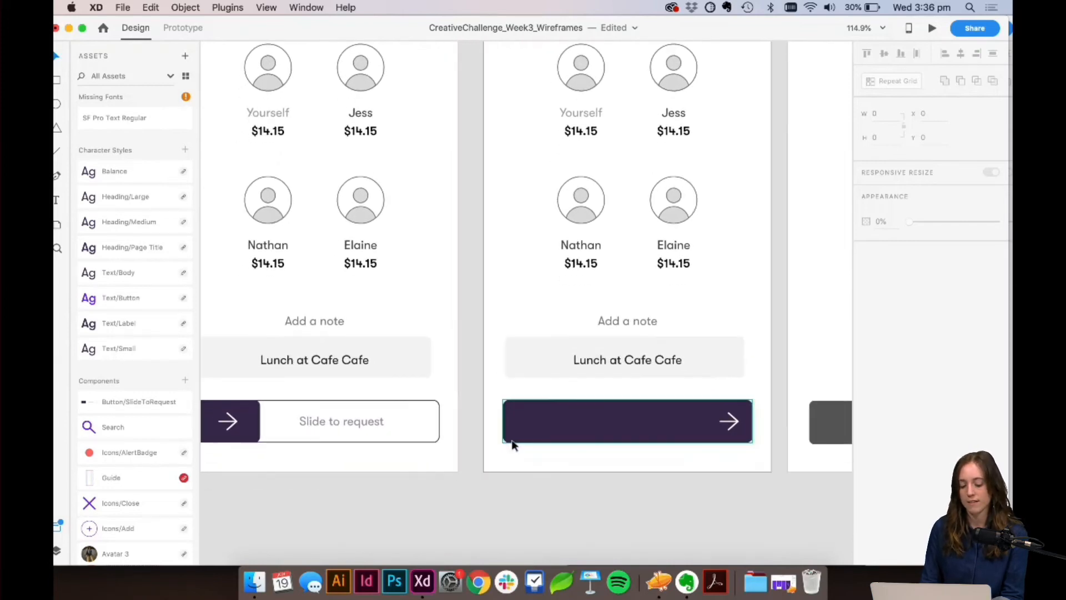
pyautogui.hscroll(-3, 507, 443)
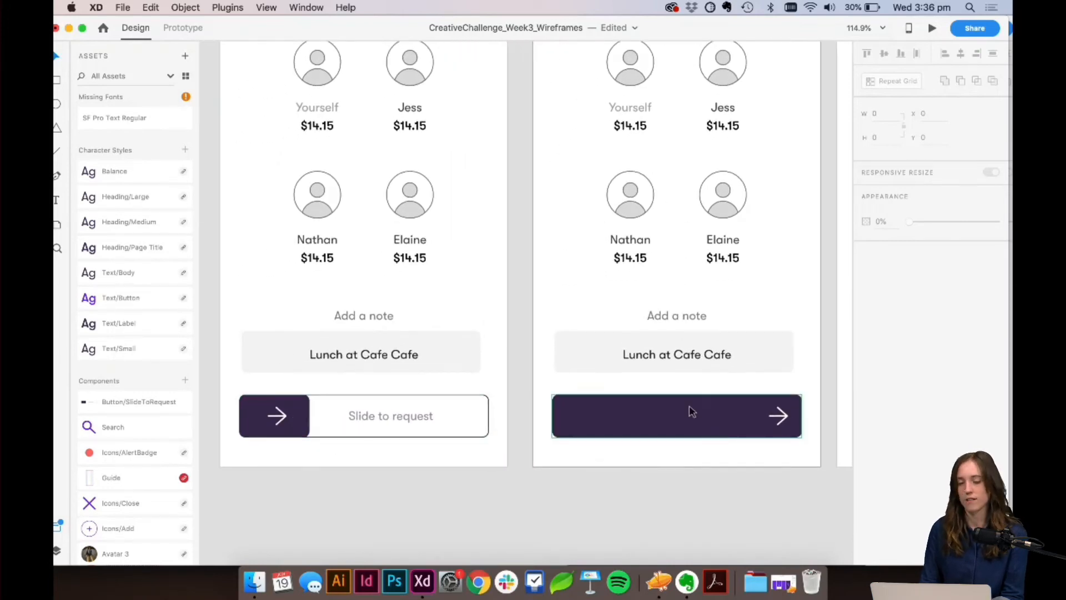
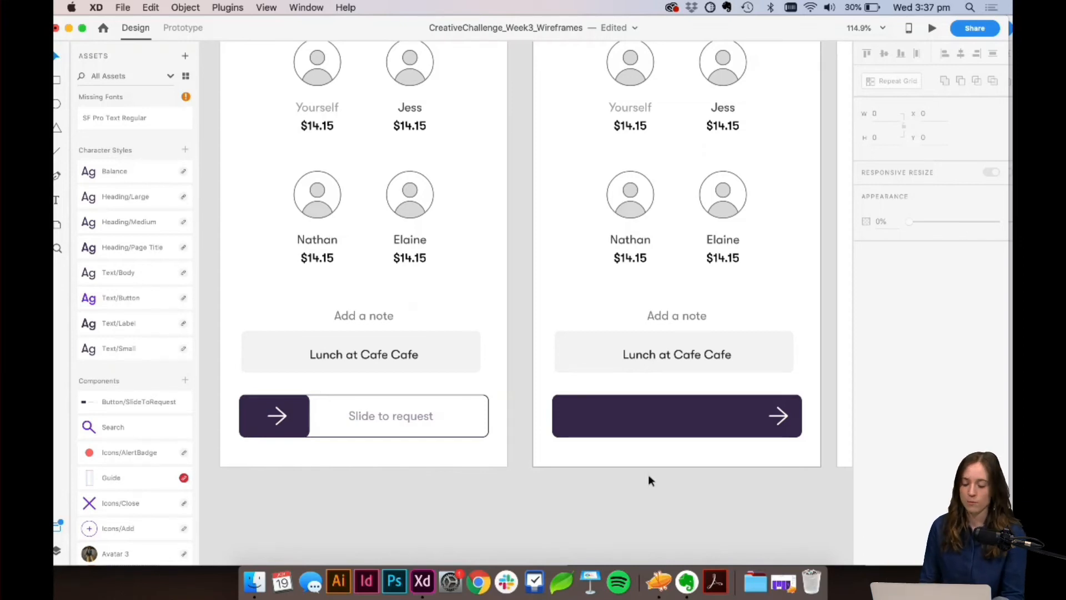
pyautogui.scroll(-5, 648, 476)
pyautogui.hscroll(2, 648, 475)
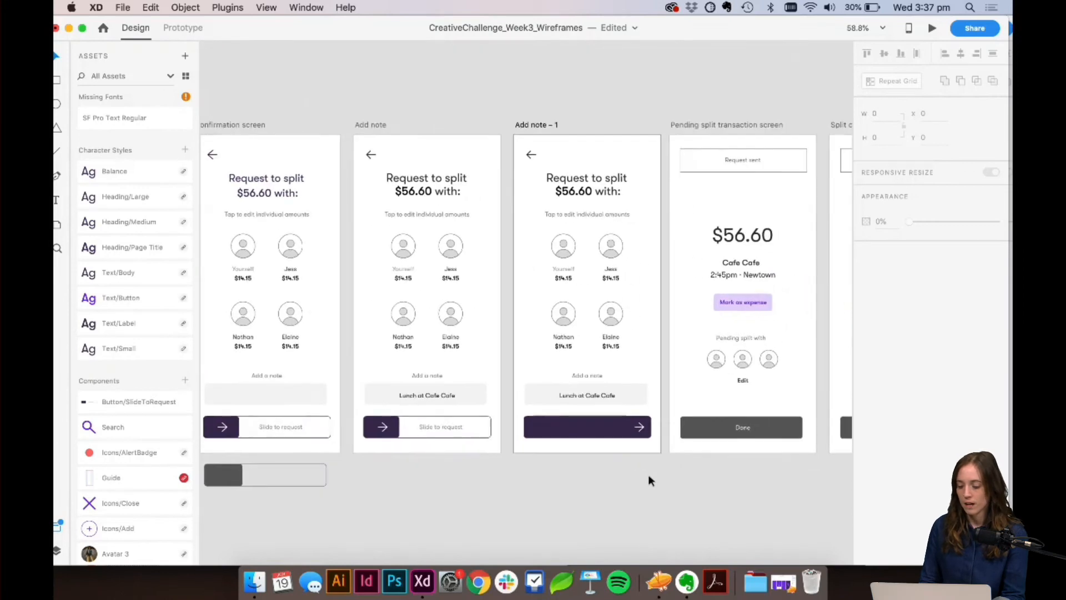
pyautogui.hscroll(-5, 649, 476)
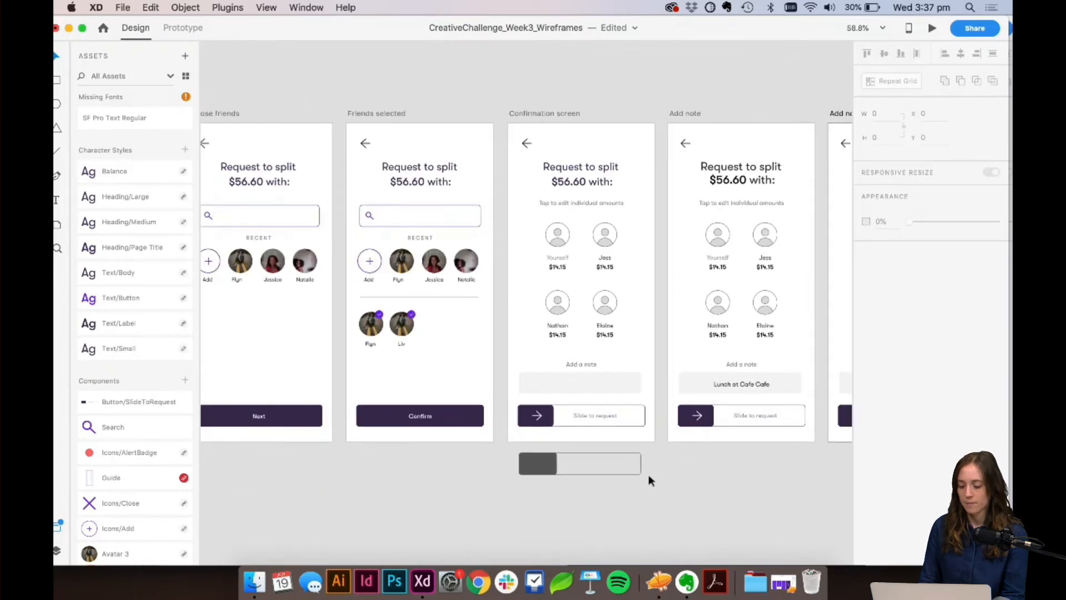
# Step: Open the recent file CreativeChallenge_3
pyautogui.click(782, 582)
pyautogui.press('super+Tab')
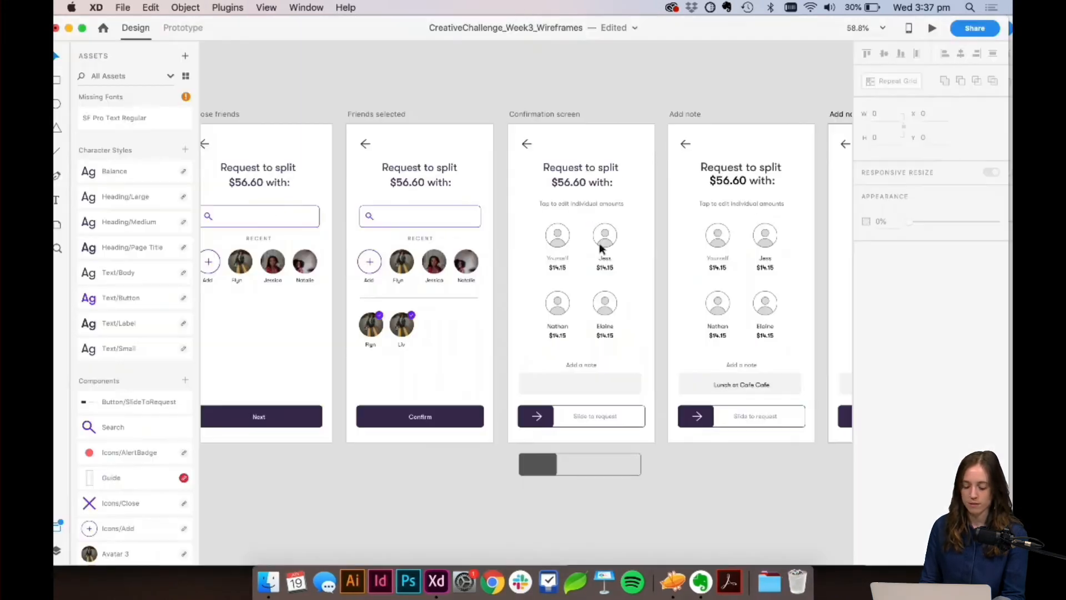
pyautogui.click(119, 7)
pyautogui.moveTo(149, 64)
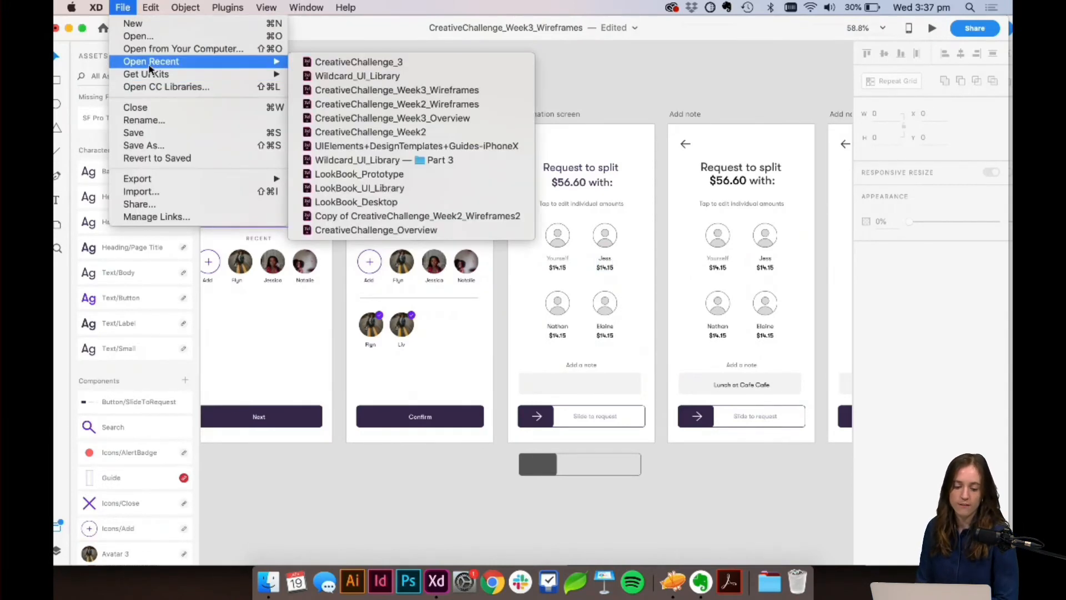
pyautogui.click(357, 66)
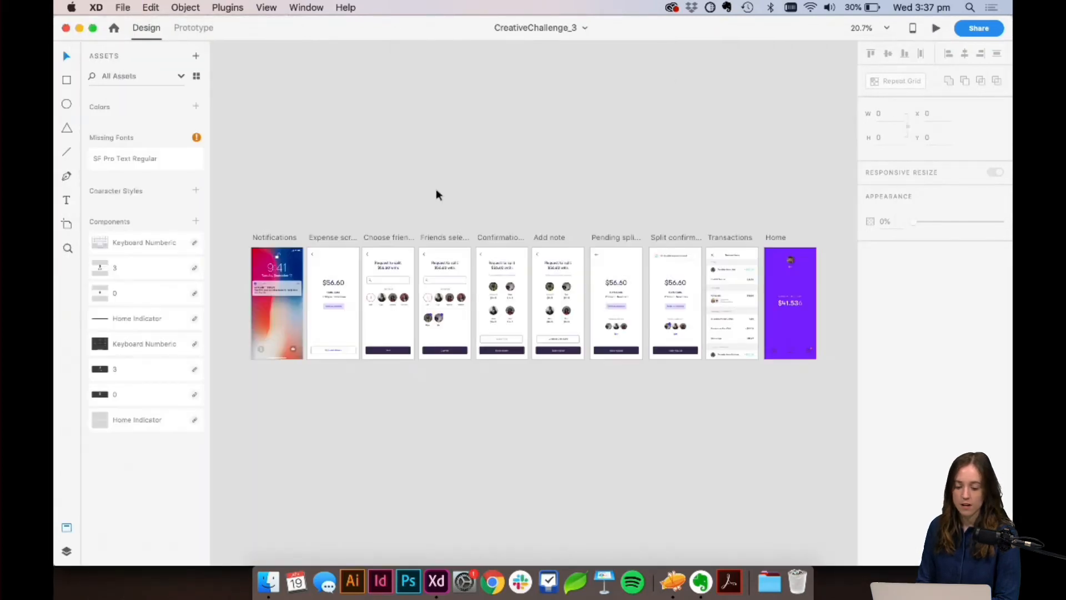
# Step: Examine the finished high-fidelity screens, especially the avatars, Add a note field and button on the Friends selected, Confirmation and Add note screens
pyautogui.scroll(5, 436, 191)
pyautogui.scroll(-5, 437, 190)
pyautogui.hscroll(5, 437, 191)
pyautogui.scroll(5, 437, 190)
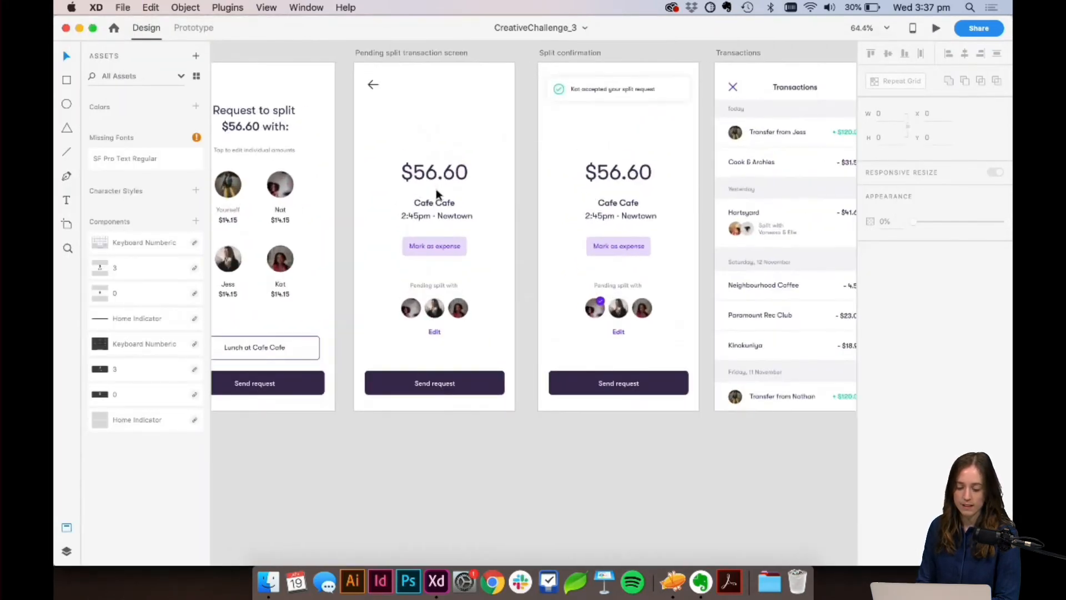
pyautogui.hscroll(-8, 436, 190)
pyautogui.scroll(4, 437, 194)
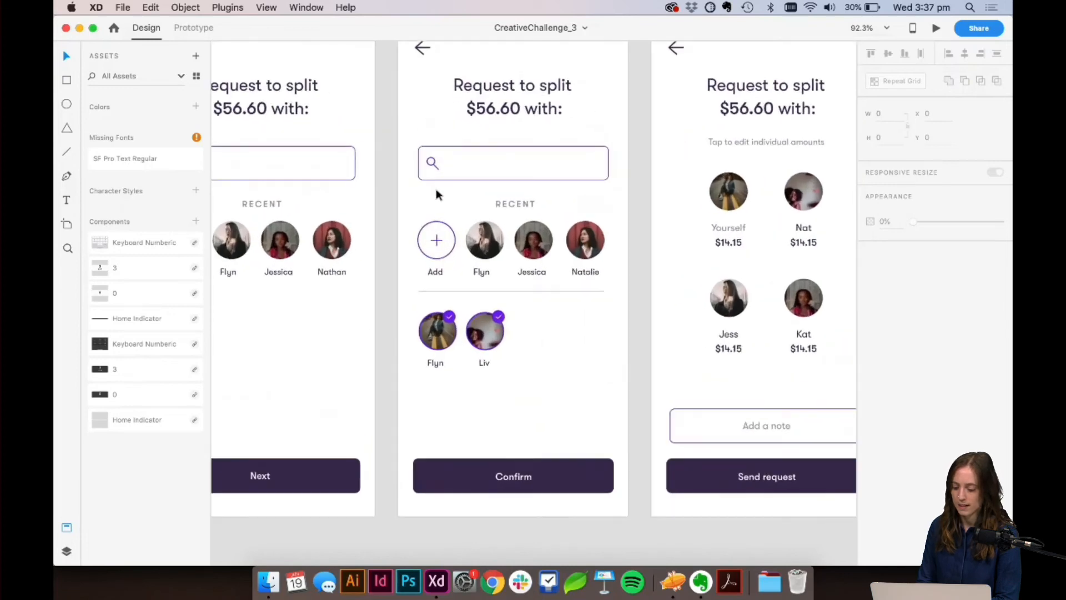
pyautogui.hscroll(3, 610, 220)
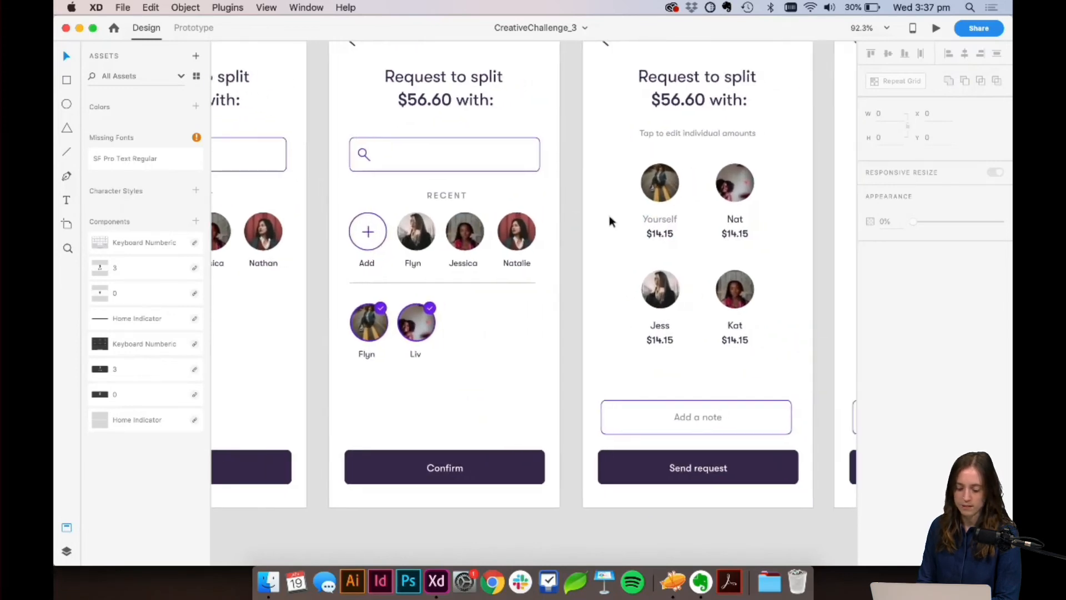
pyautogui.scroll(4, 411, 333)
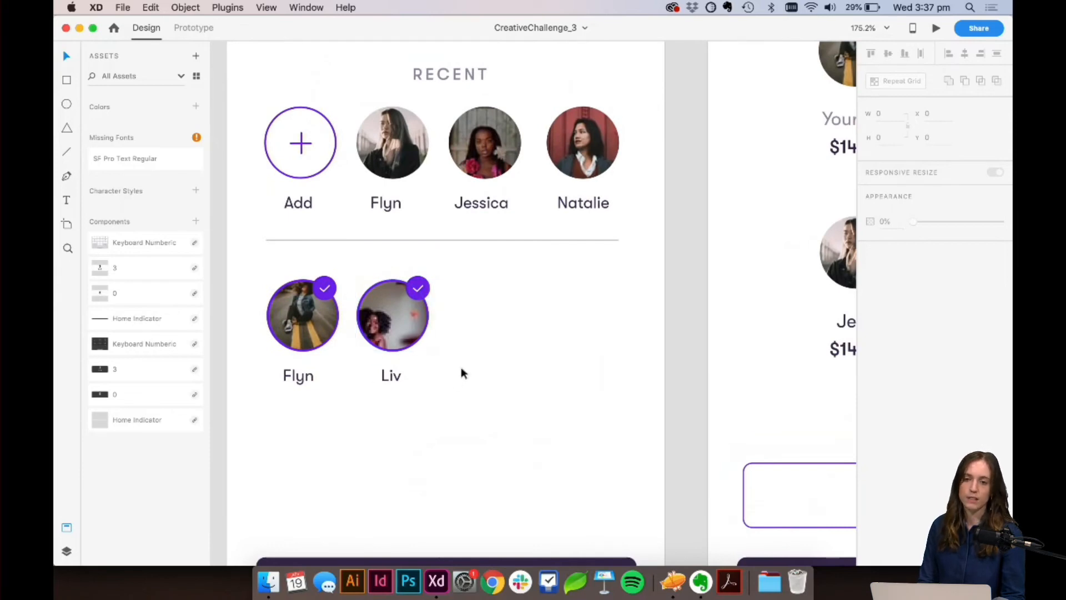
pyautogui.scroll(-5, 461, 368)
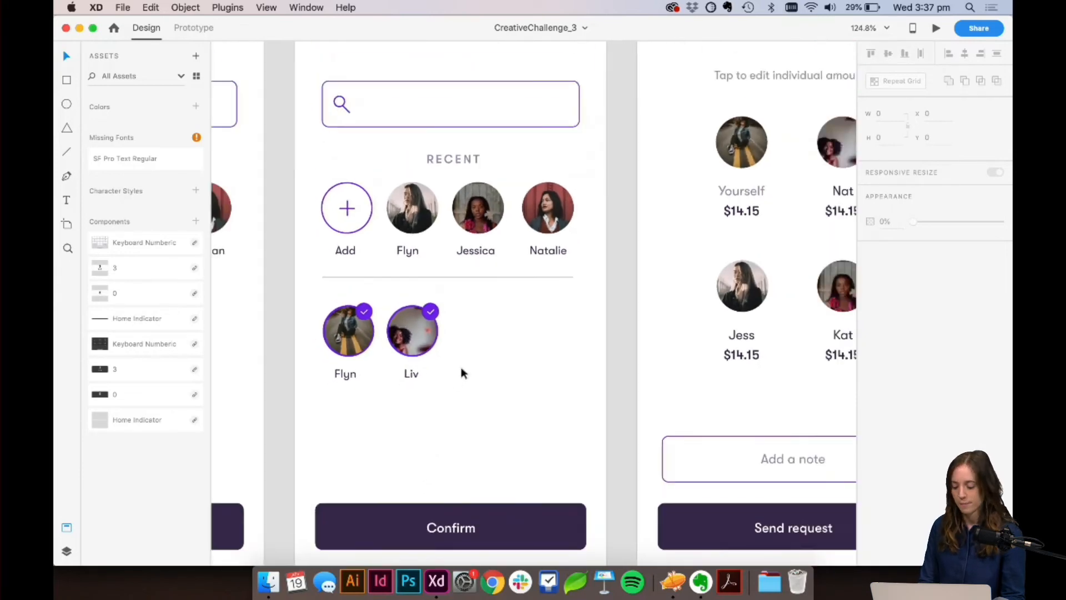
pyautogui.scroll(-3, 462, 368)
pyautogui.hscroll(10, 462, 369)
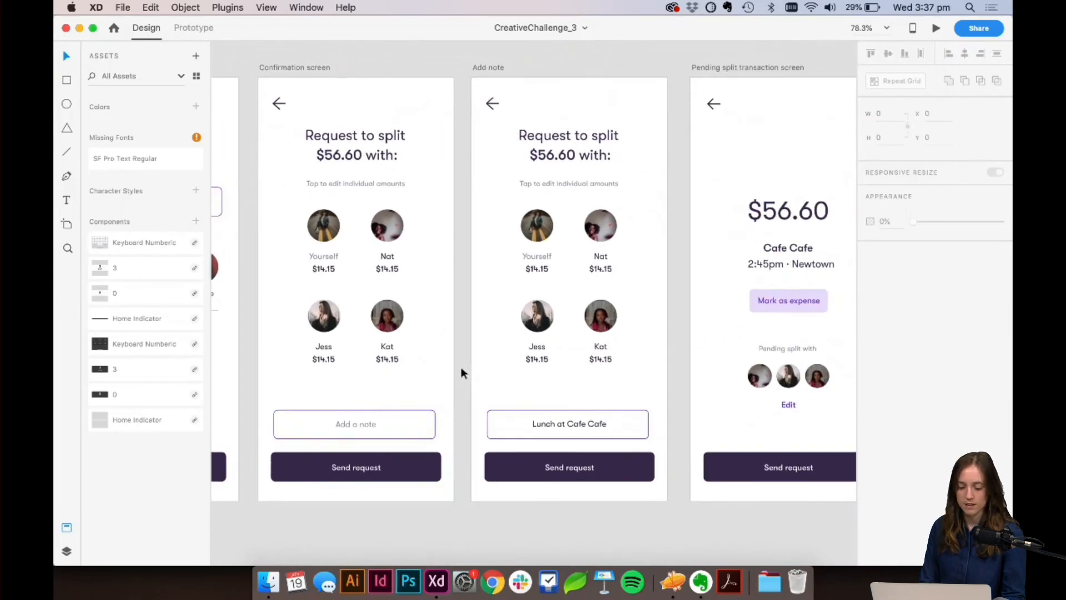
pyautogui.hscroll(-5, 465, 376)
pyautogui.hscroll(5, 465, 376)
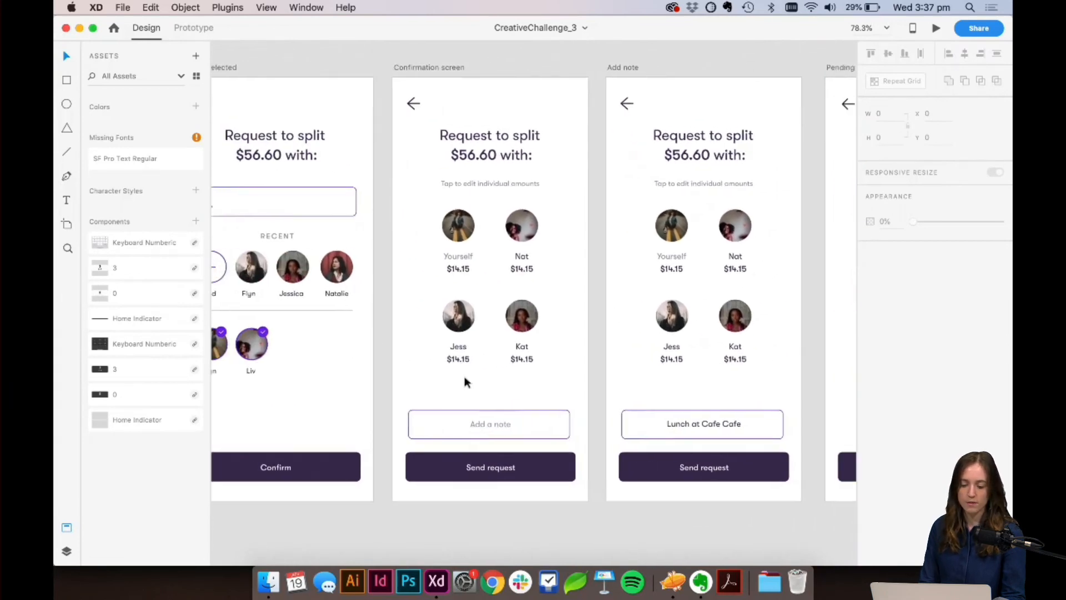
# Step: Examine the Pending split transaction, Split confirmation, Transactions and Home screens, especially the acceptance notification, avatar tick, transaction rows and notification dot
pyautogui.hscroll(8, 465, 382)
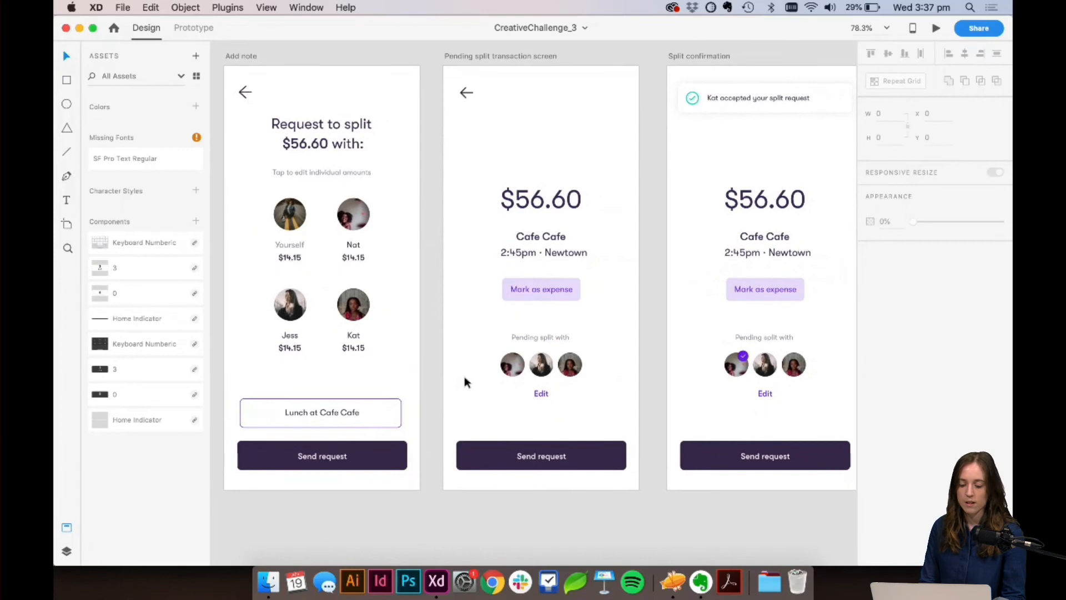
pyautogui.hscroll(7, 464, 377)
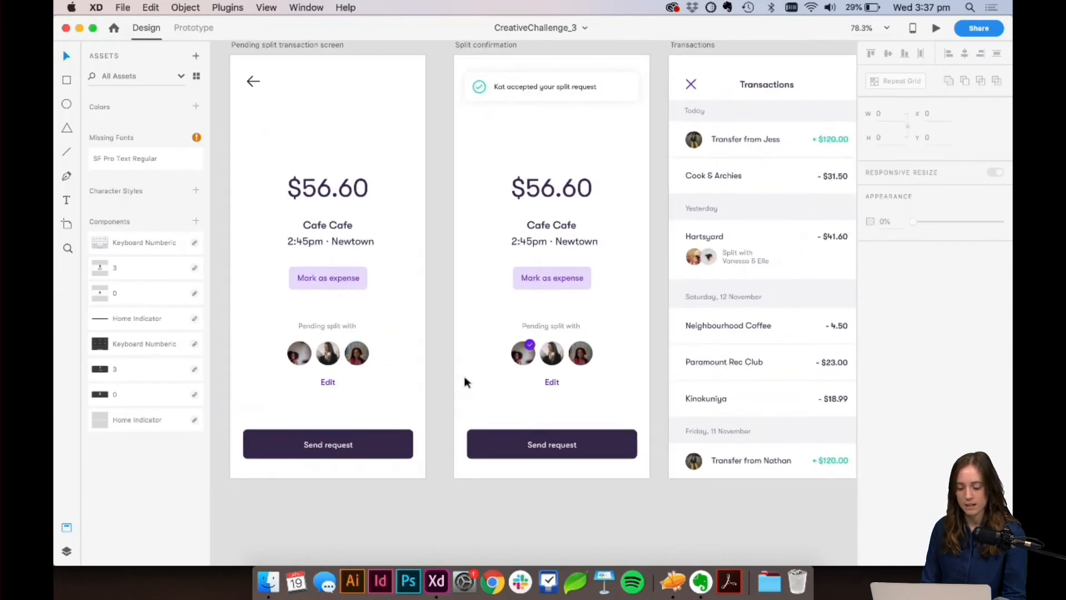
pyautogui.scroll(2, 464, 376)
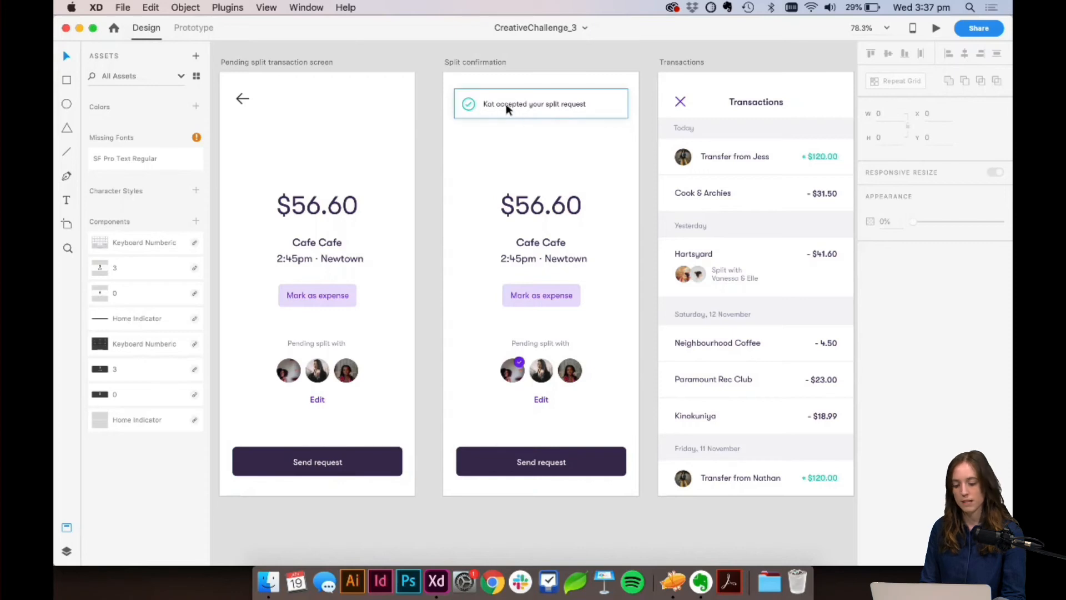
pyautogui.scroll(5, 557, 140)
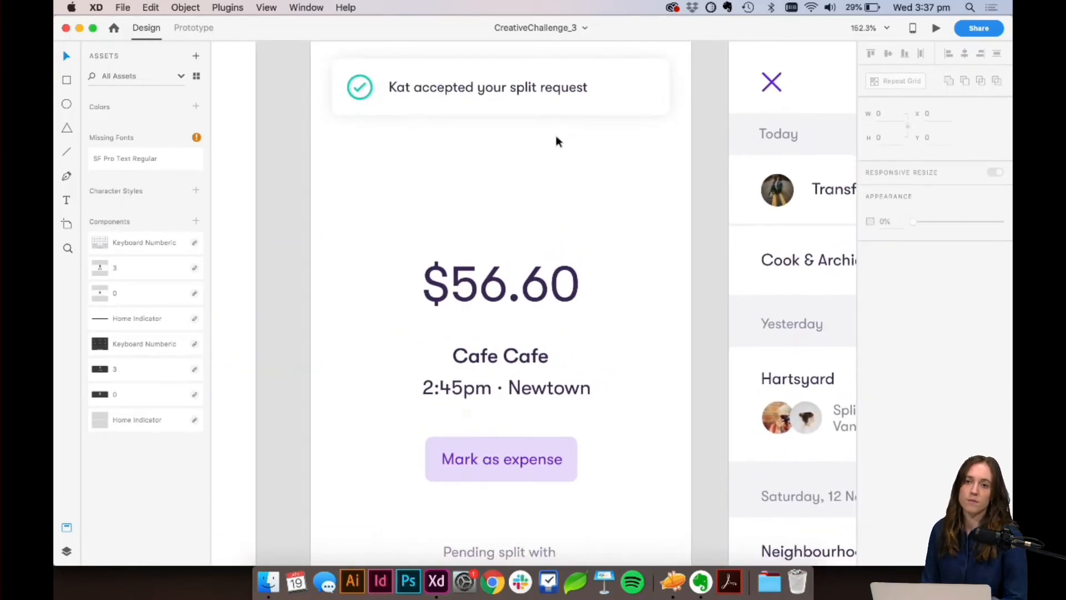
pyautogui.scroll(-2, 556, 138)
pyautogui.scroll(-3, 556, 138)
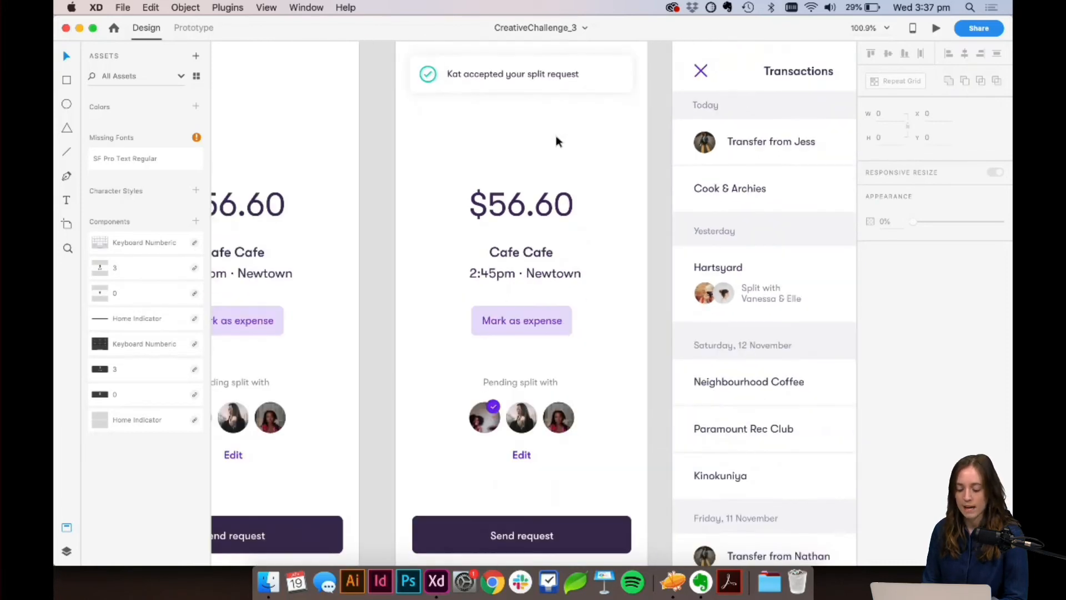
pyautogui.scroll(5, 476, 431)
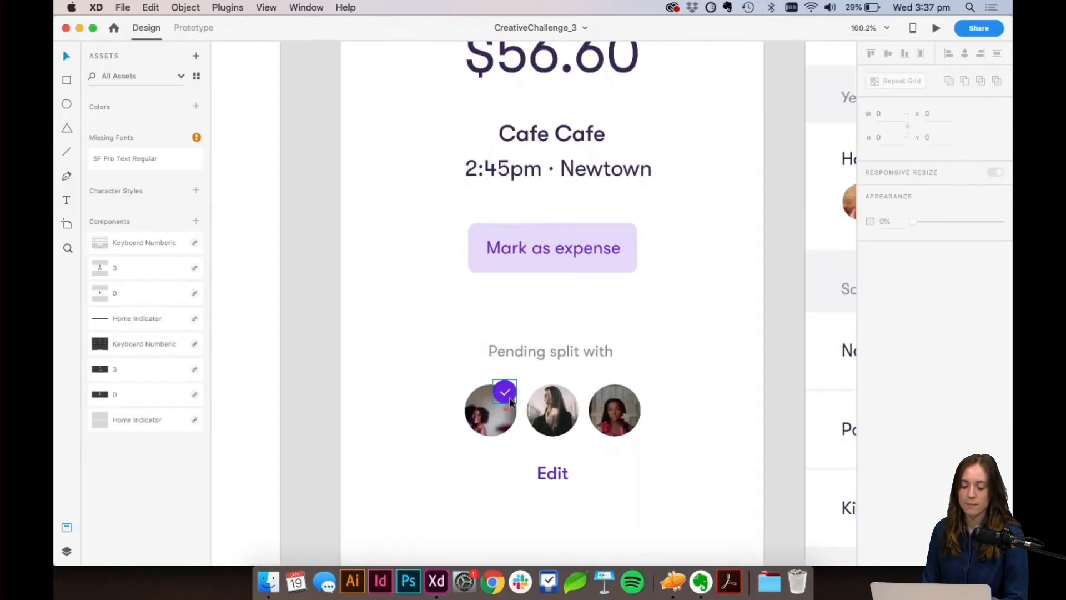
pyautogui.scroll(-4, 368, 389)
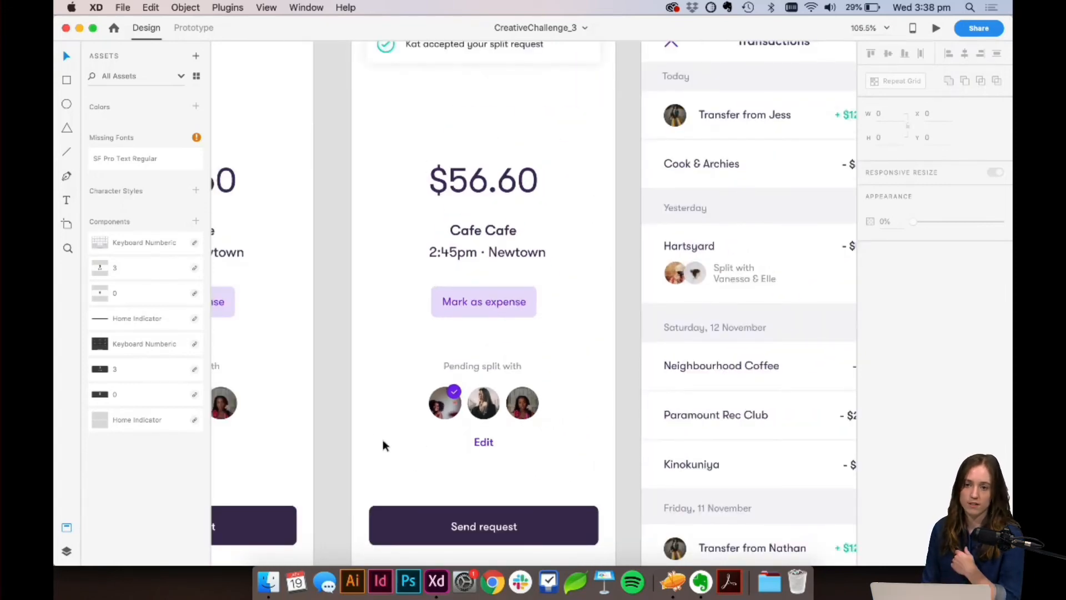
pyautogui.scroll(-2, 383, 443)
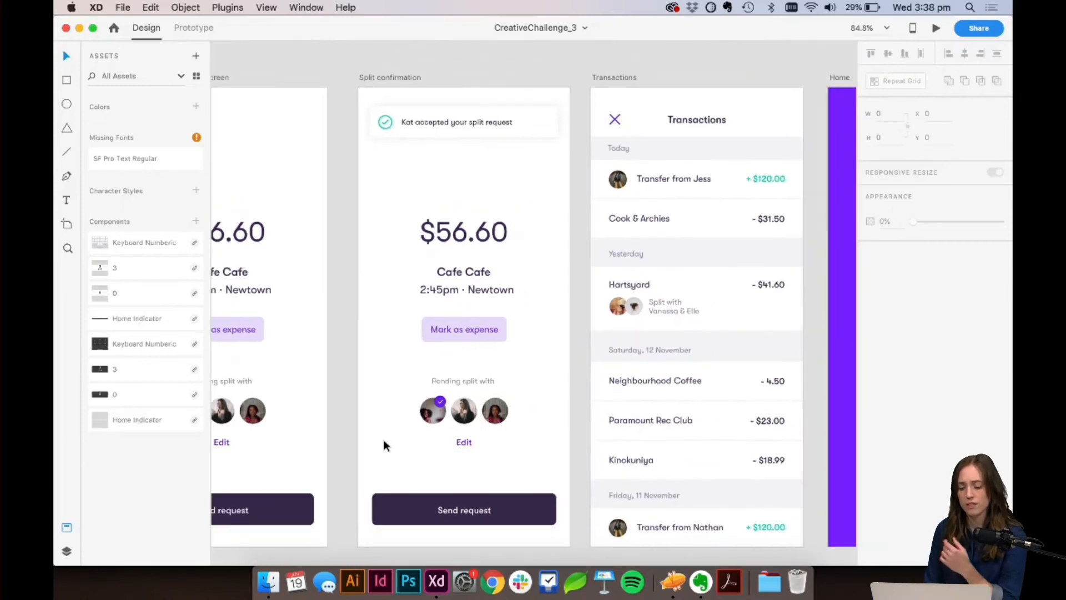
pyautogui.hscroll(8, 383, 438)
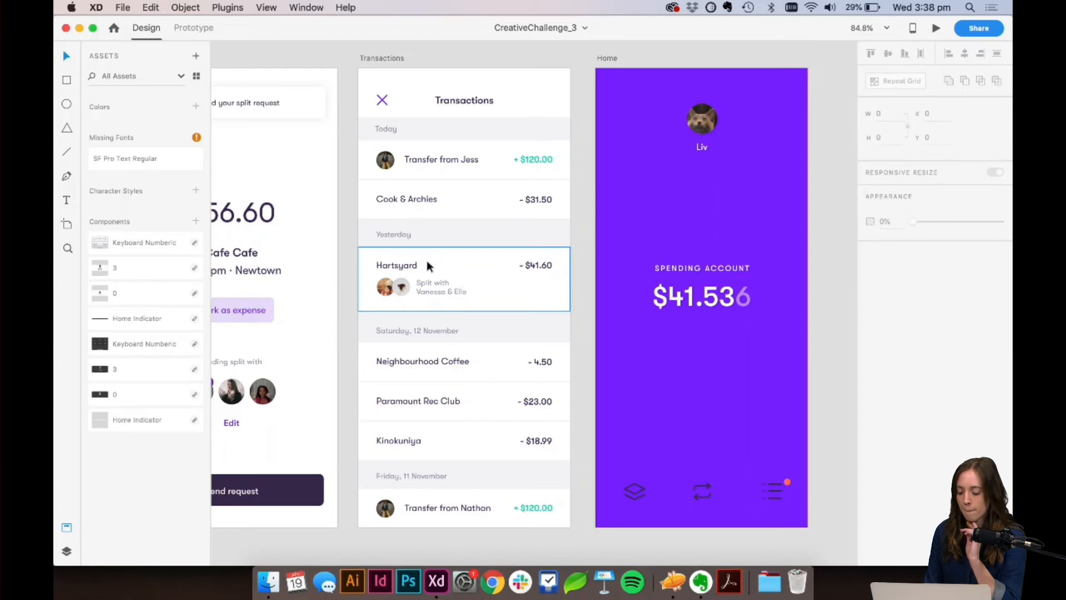
pyautogui.hscroll(2, 663, 425)
pyautogui.hscroll(5, 663, 426)
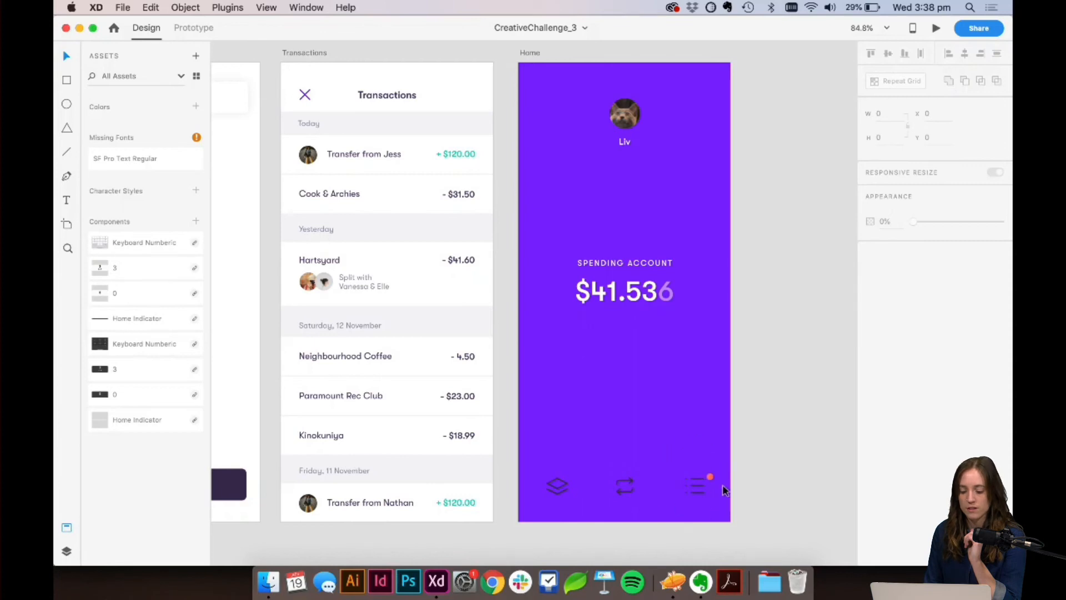
pyautogui.hscroll(-15, 562, 323)
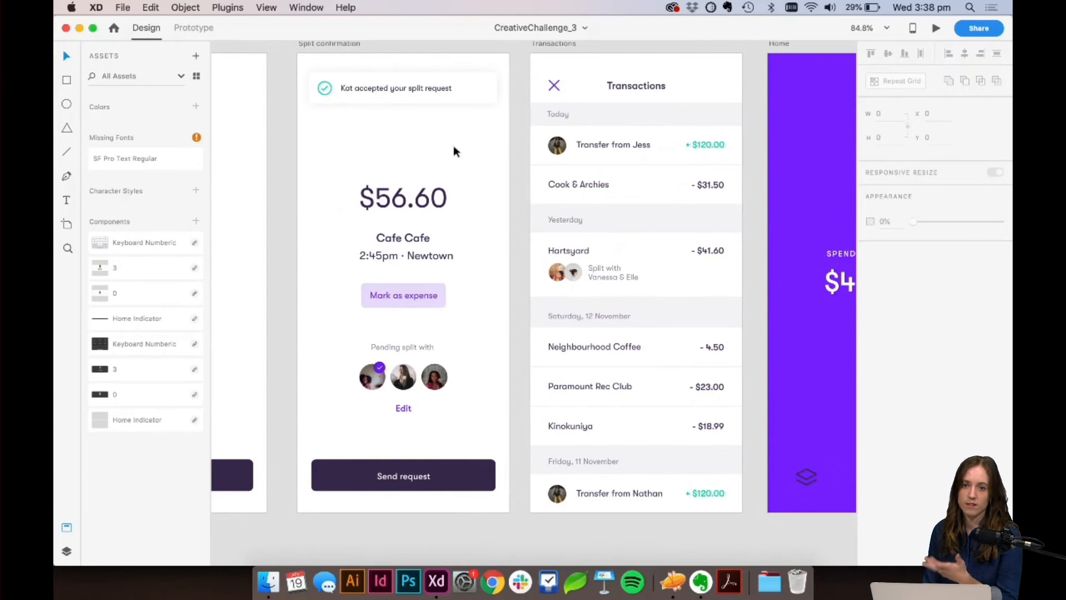
pyautogui.hscroll(14, 454, 151)
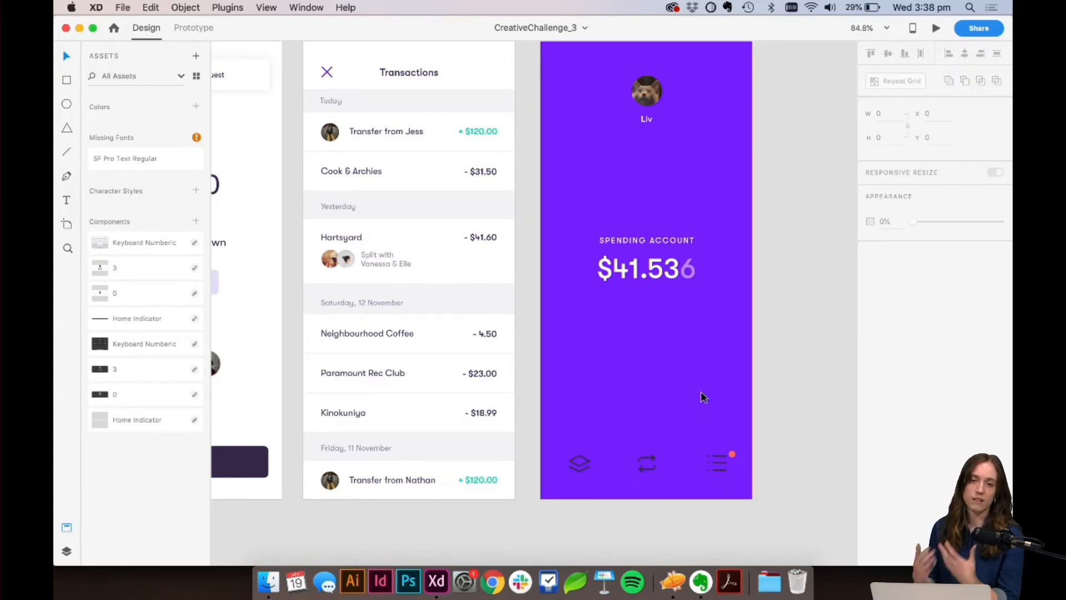
# Step: Review the whole high-fidelity flow at overview scale, from the Notifications screen through to Home
pyautogui.scroll(-3, 701, 394)
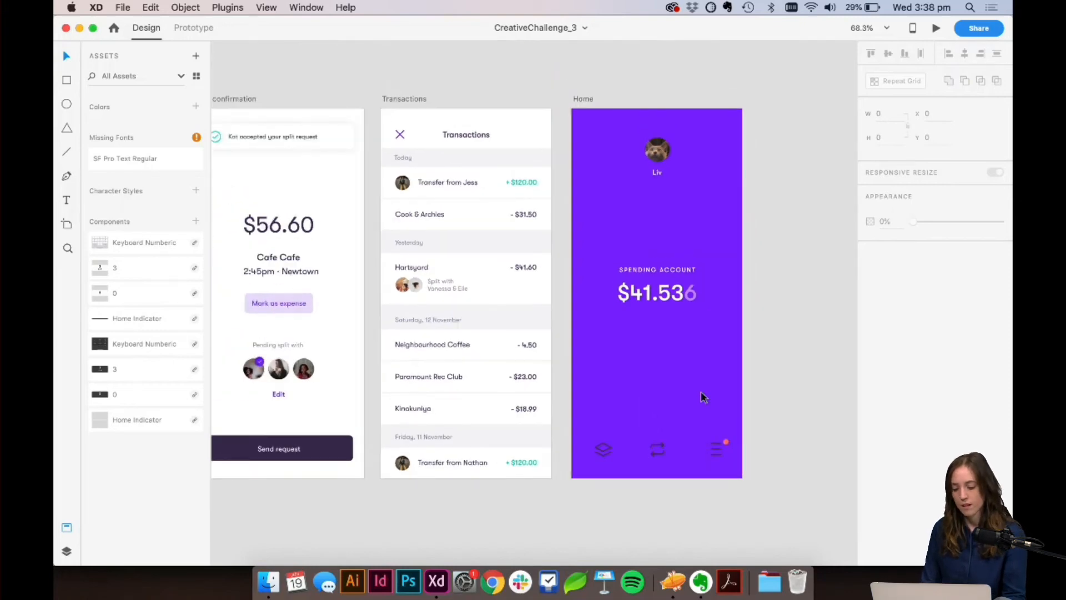
pyautogui.scroll(-2, 701, 396)
pyautogui.hscroll(-5, 701, 396)
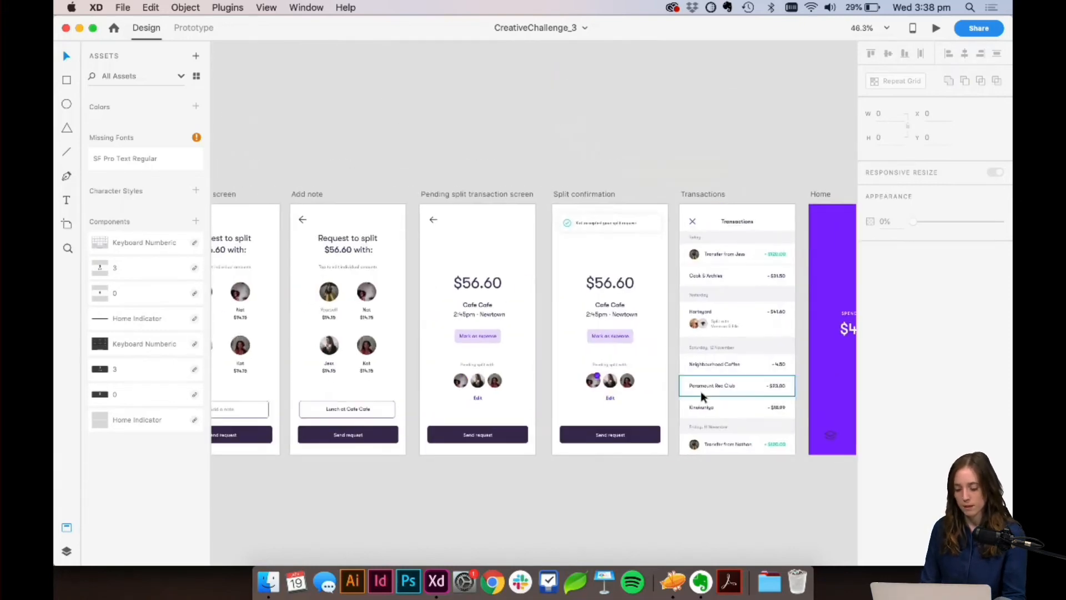
pyautogui.hscroll(-10, 702, 396)
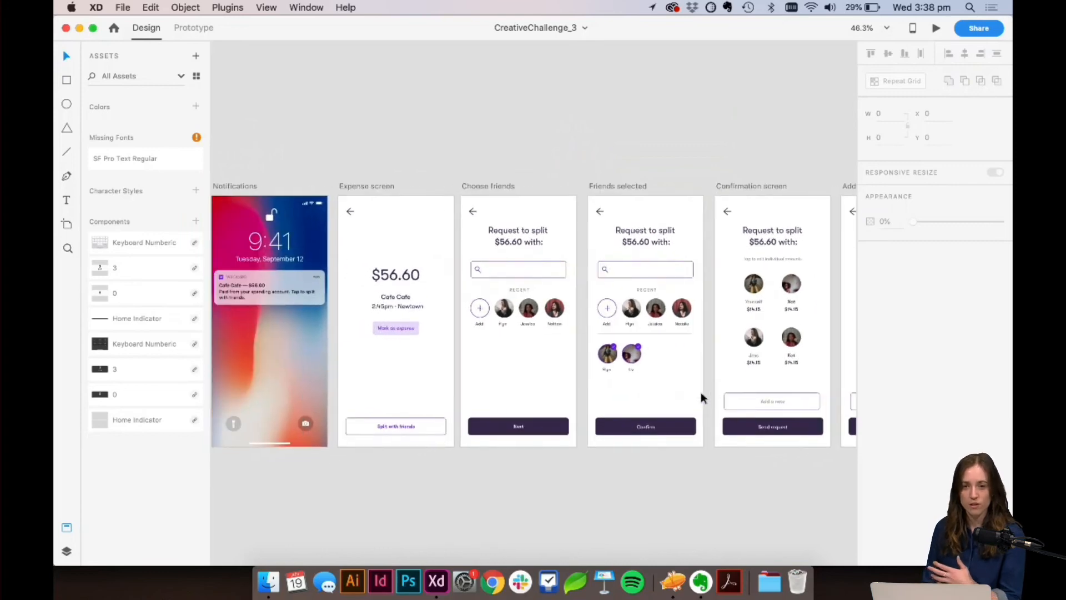
pyautogui.hscroll(-5, 702, 395)
pyautogui.hscroll(10, 700, 394)
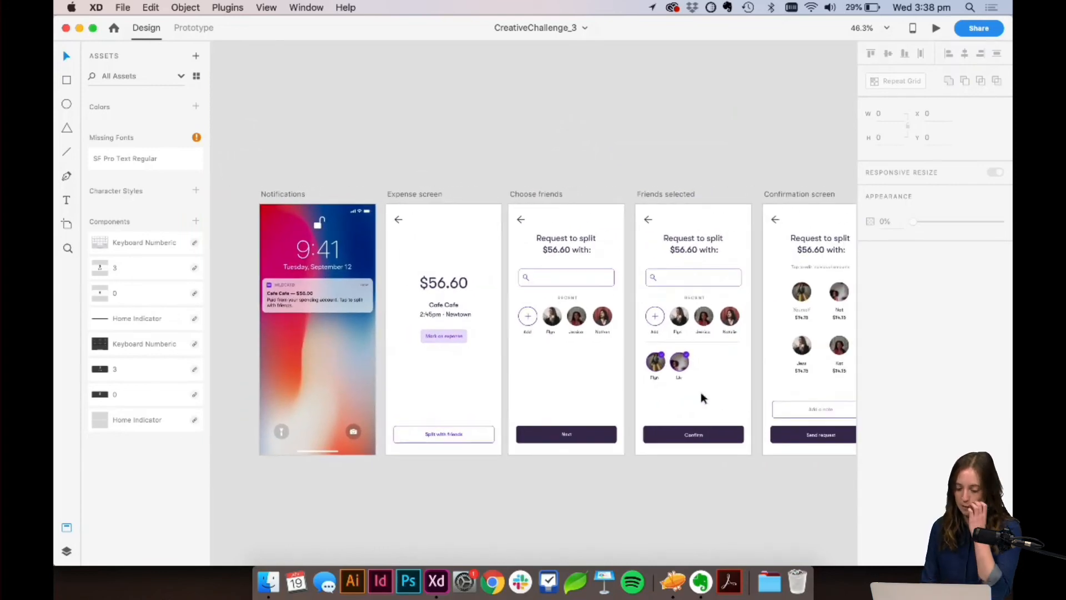
pyautogui.hscroll(2, 701, 393)
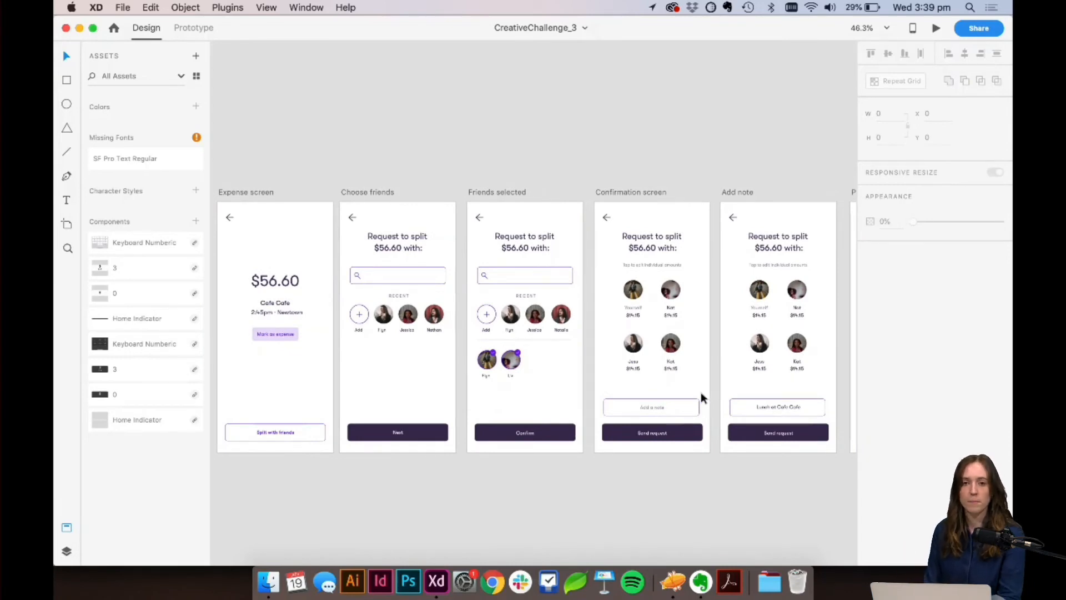
pyautogui.hscroll(5, 701, 392)
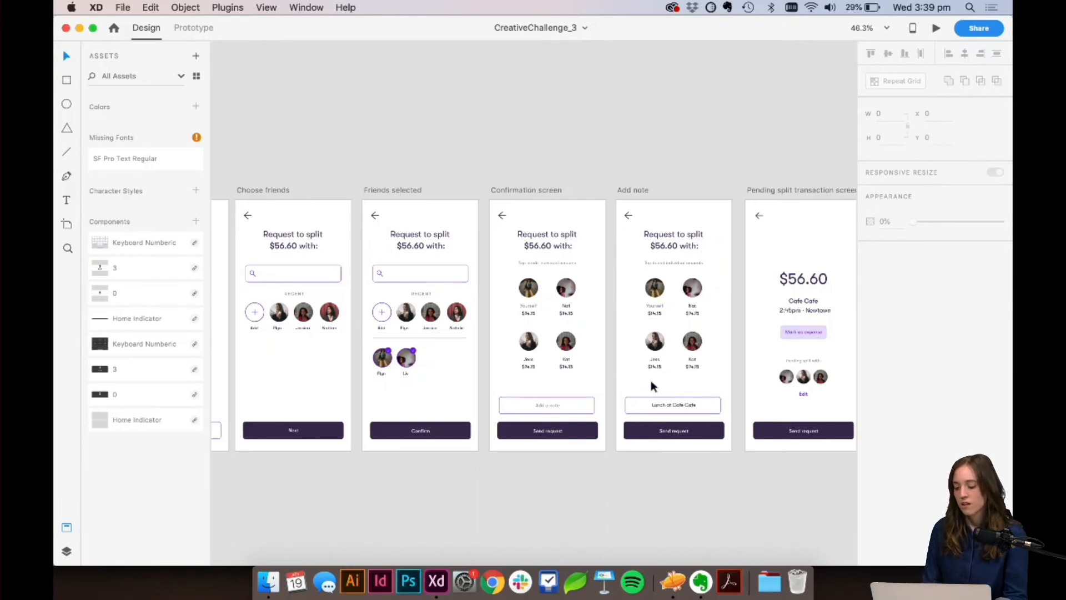
pyautogui.hscroll(10, 650, 380)
pyautogui.hscroll(3, 650, 381)
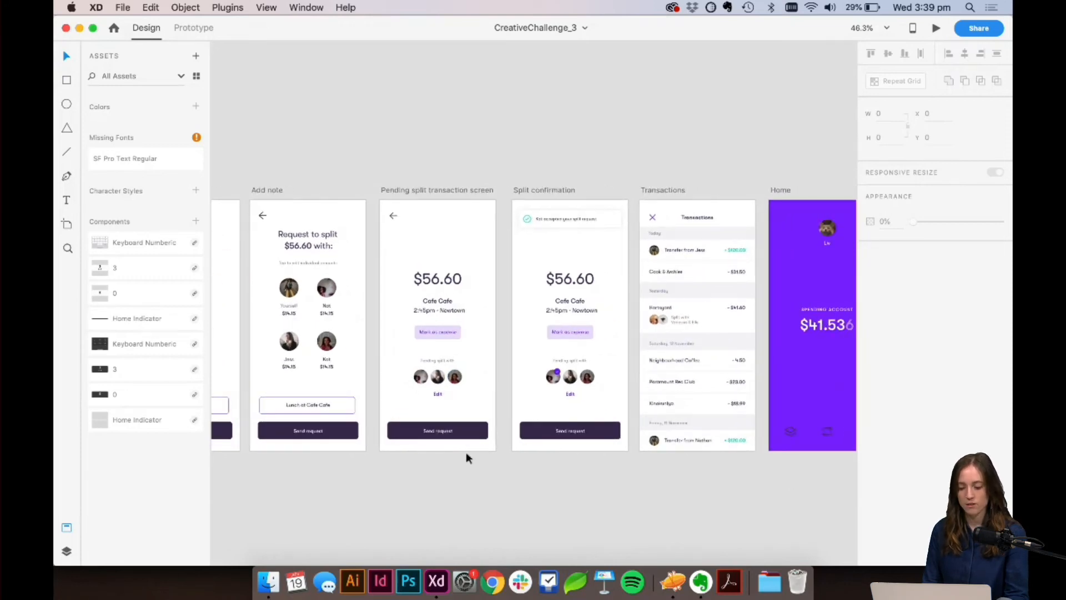
# Step: Switch to the CreativeChallenge_Week3_Overview document and view the Today agenda with its UI Libraries, Assets and Handoff cards
pyautogui.press('super+grave')
pyautogui.press('super+grave')
pyautogui.press('super+grave')
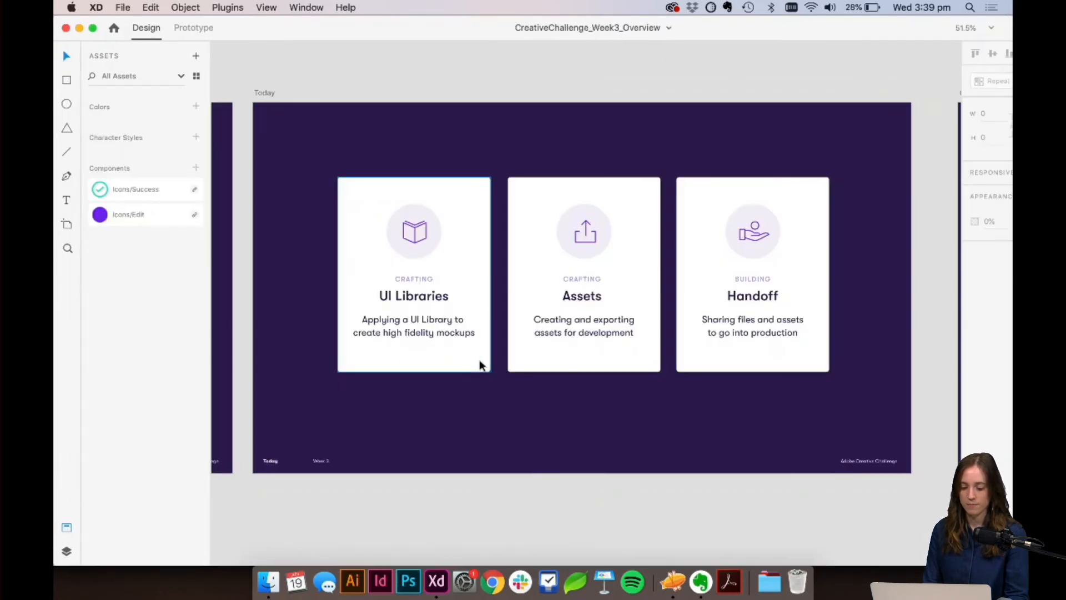
pyautogui.hscroll(-3, 479, 360)
pyautogui.hscroll(4, 478, 361)
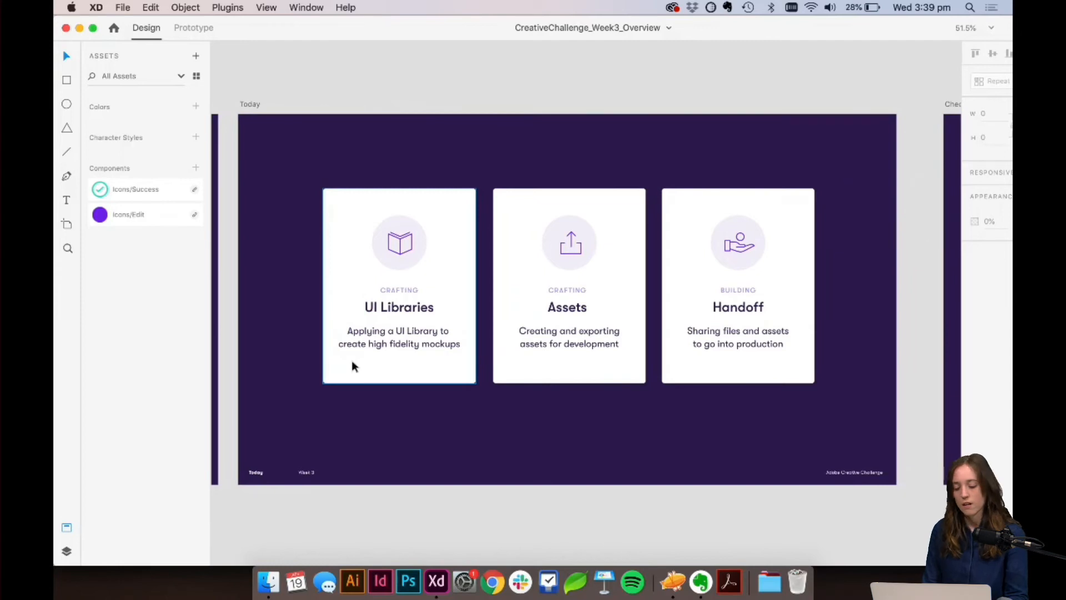
# Step: Switch back to the CreativeChallenge_3 document and look over the screens for elements that need exporting as assets
pyautogui.press('super+grave')
pyautogui.press('super+grave')
pyautogui.press('super+grave')
pyautogui.press('super+grave')
pyautogui.press('super+grave')
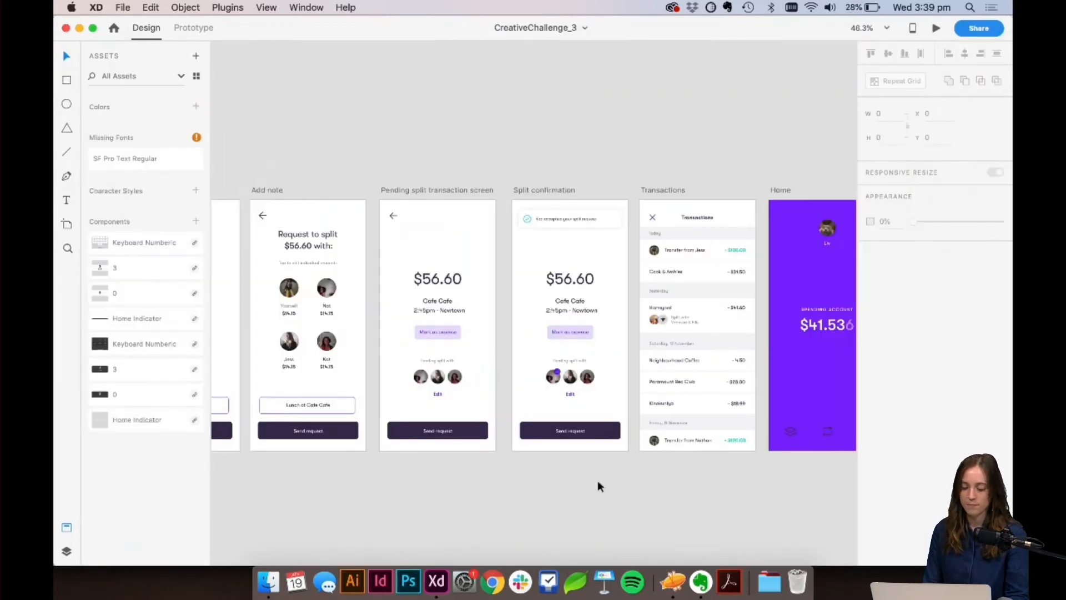
pyautogui.hscroll(-6, 598, 481)
pyautogui.hscroll(-3, 598, 481)
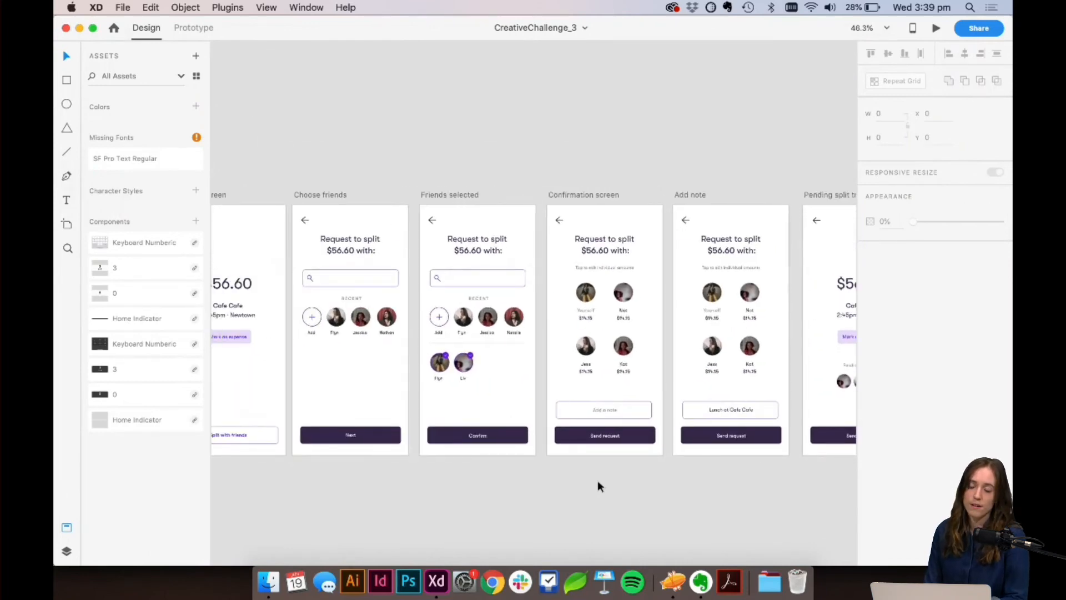
pyautogui.hscroll(3, 597, 480)
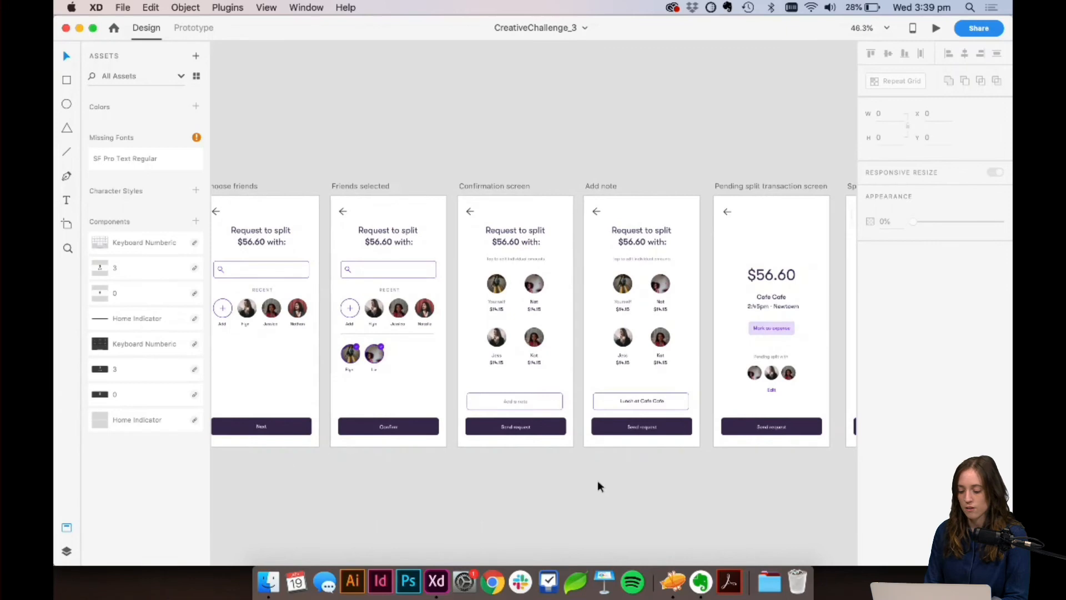
pyautogui.hscroll(-8, 598, 485)
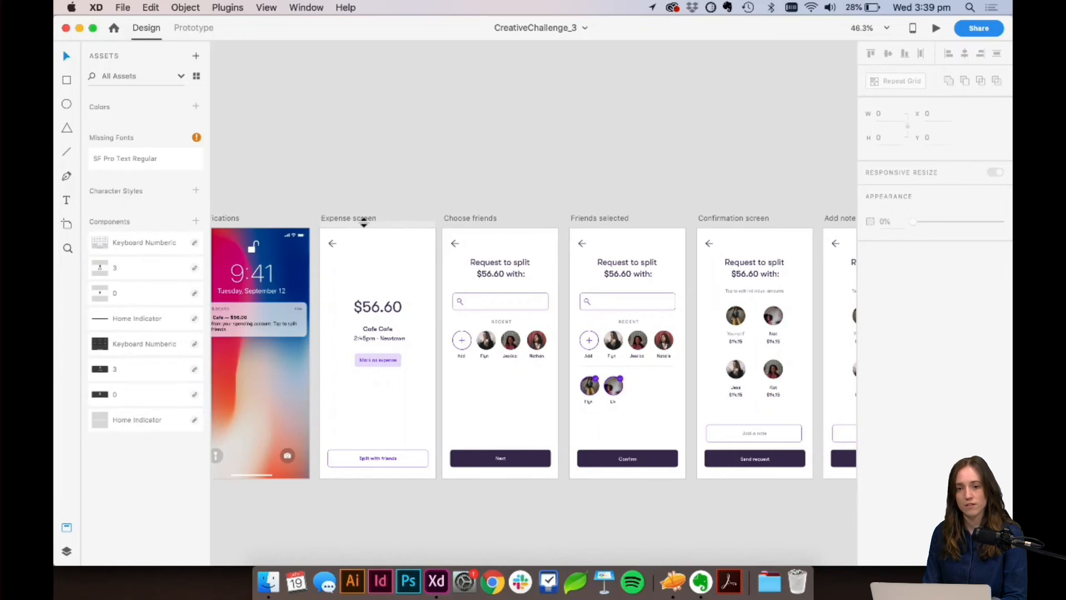
# Step: Select the purple tick badge circle on the first chosen friend's avatar in Friends selected and mark it for export
pyautogui.doubleClick(595, 382)
pyautogui.hscroll(15, 594, 377)
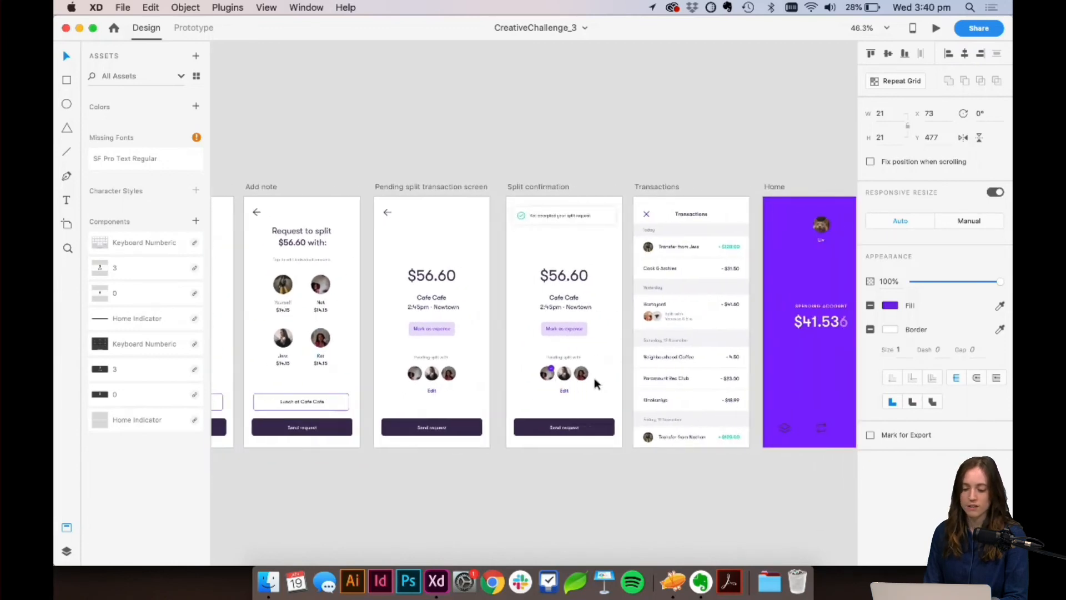
pyautogui.hscroll(-10, 594, 377)
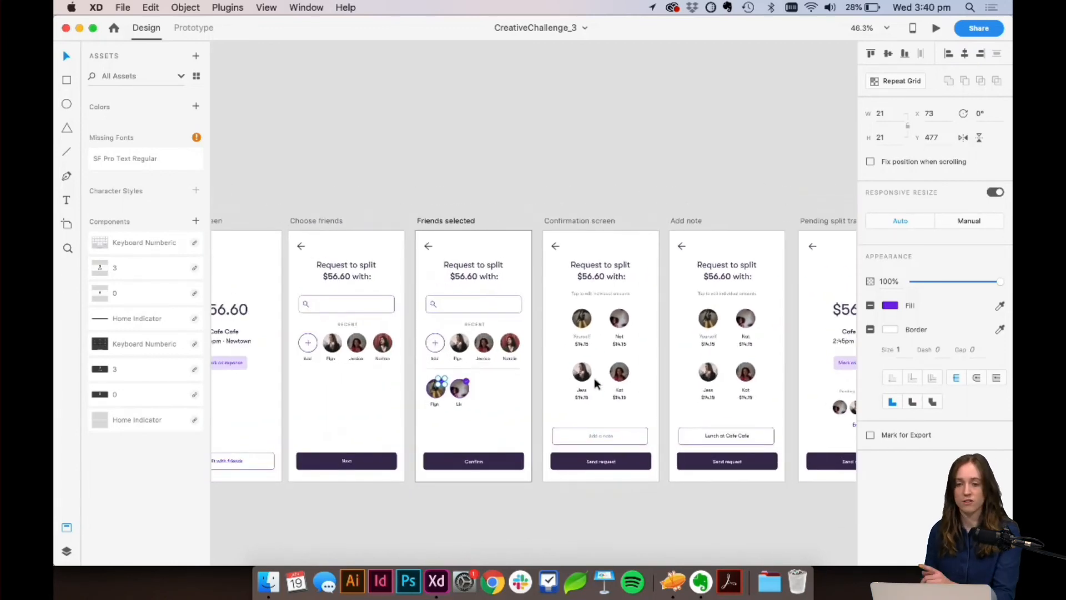
pyautogui.hscroll(1, 594, 380)
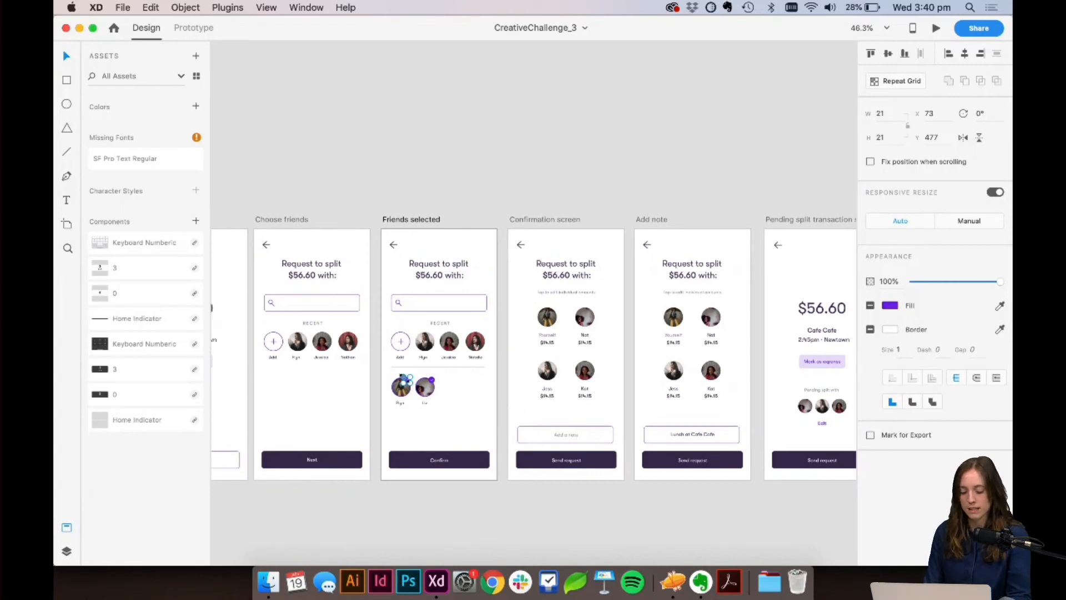
pyautogui.scroll(5, 401, 382)
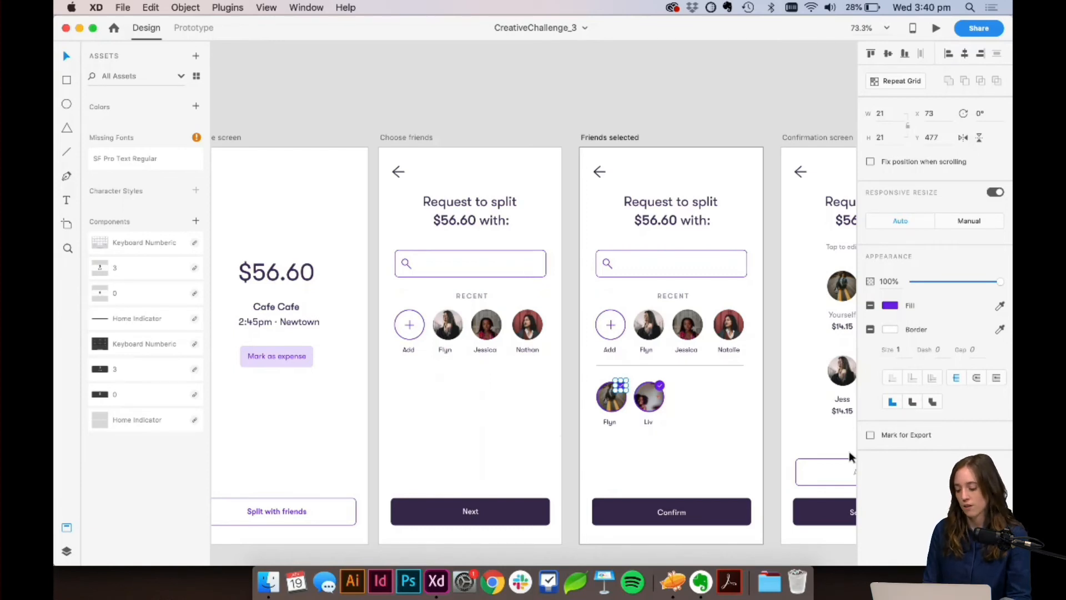
pyautogui.click(870, 436)
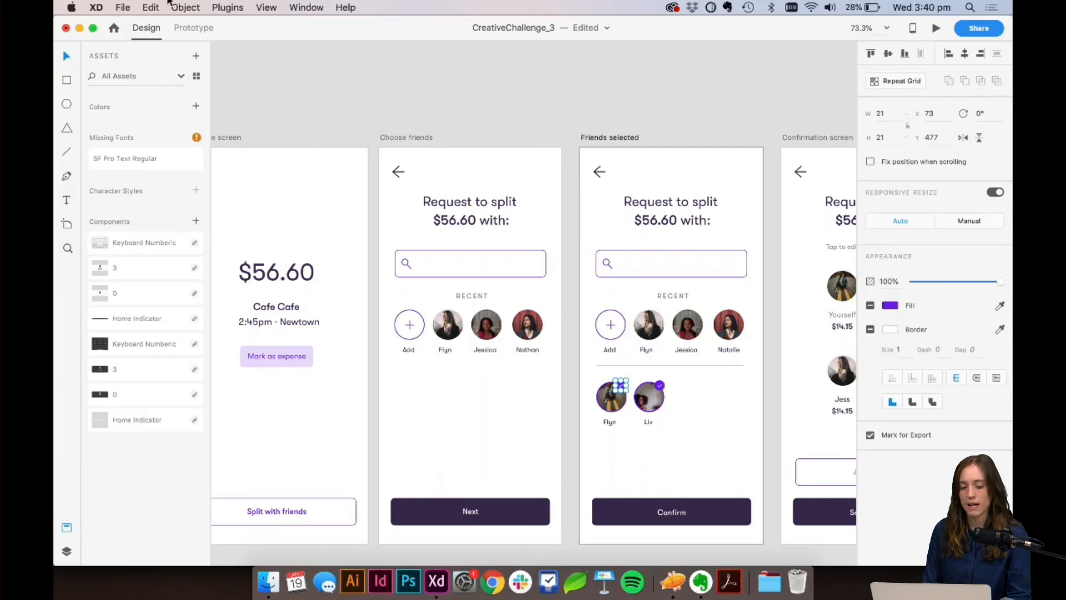
# Step: Start an export of the selected tick and create a destination folder named Assets inside Part 3
pyautogui.click(113, 6)
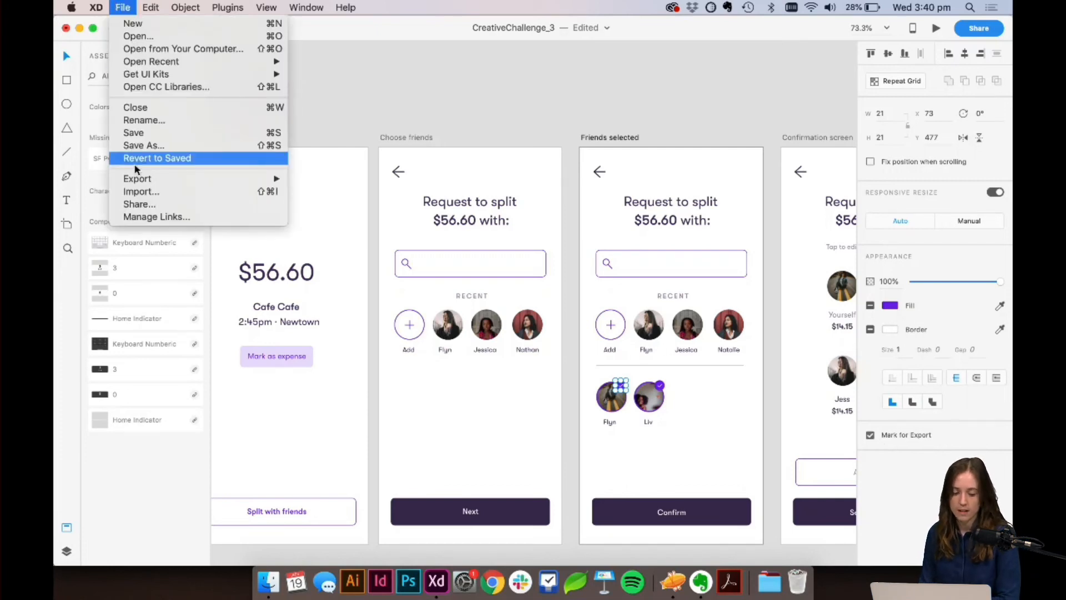
pyautogui.moveTo(137, 178)
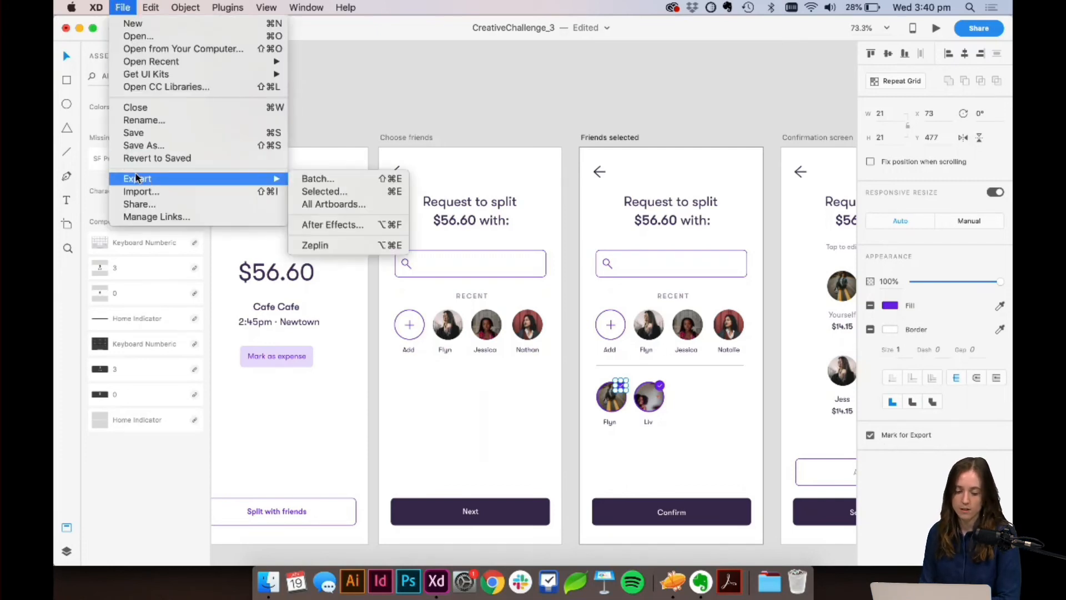
pyautogui.click(321, 192)
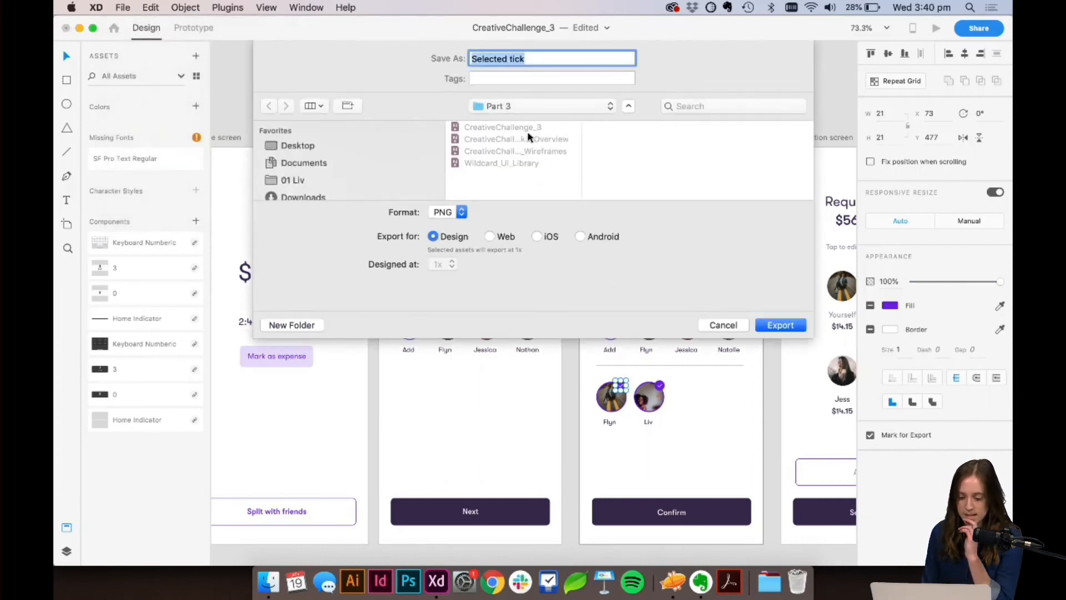
pyautogui.click(295, 327)
pyautogui.write('Assets')
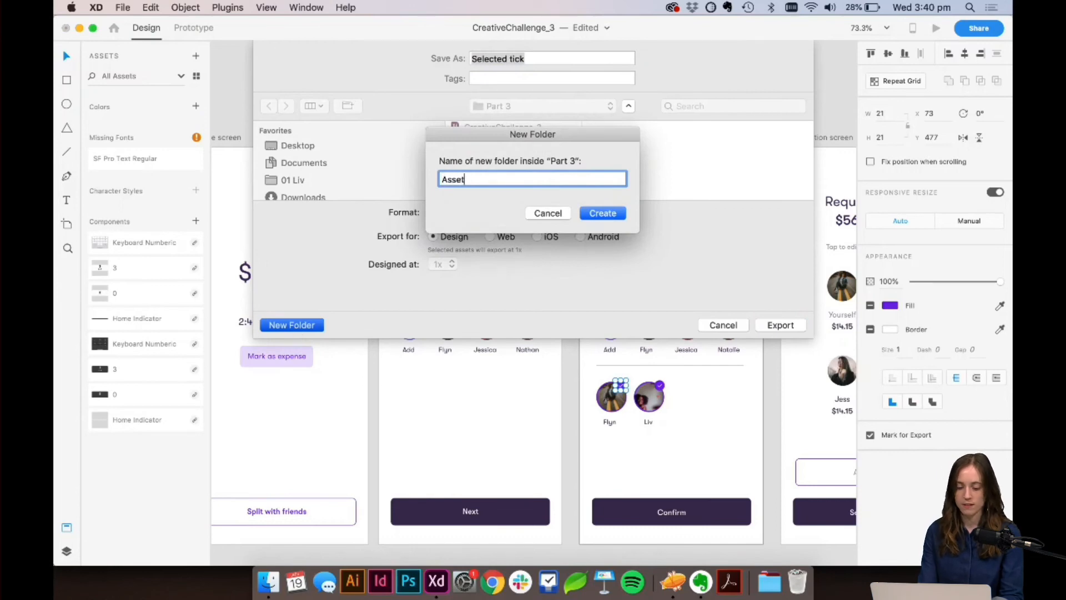
pyautogui.press('Return')
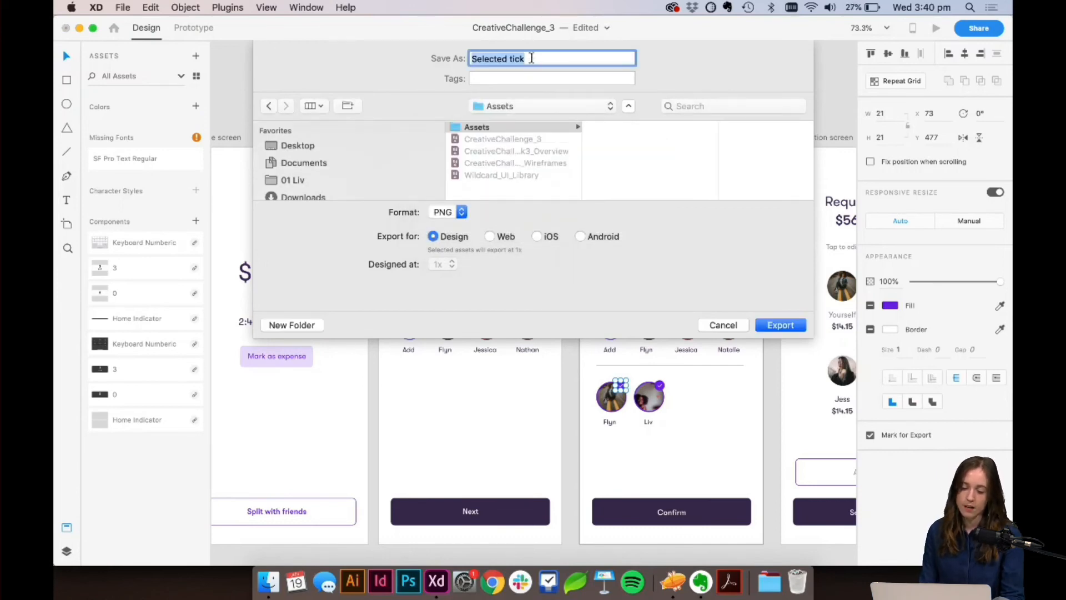
# Step: Name the exported tick file SelectedTick
pyautogui.write('Select')
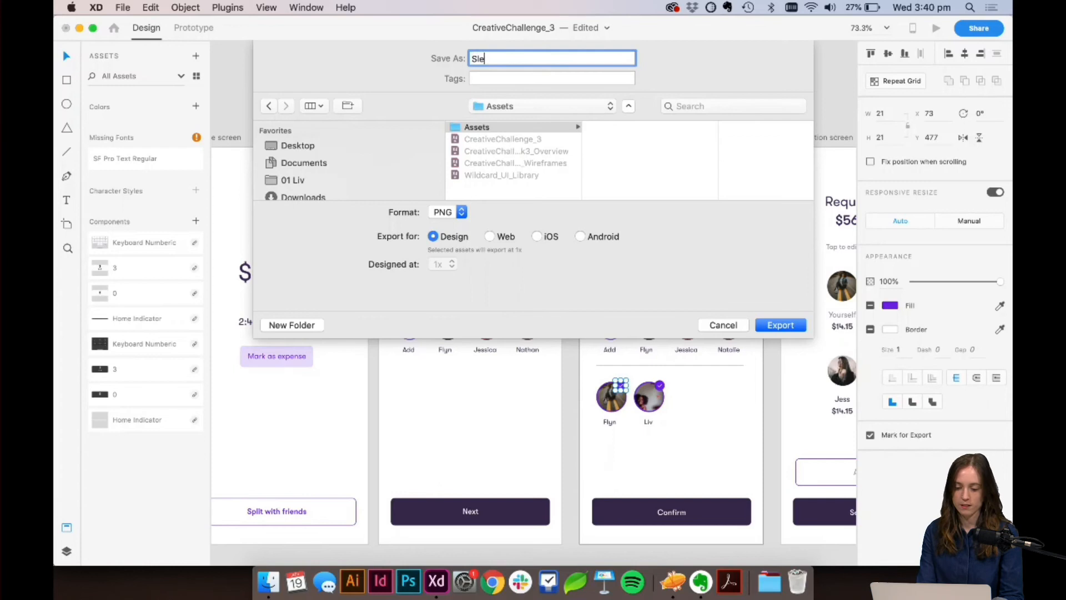
pyautogui.write('edTick')
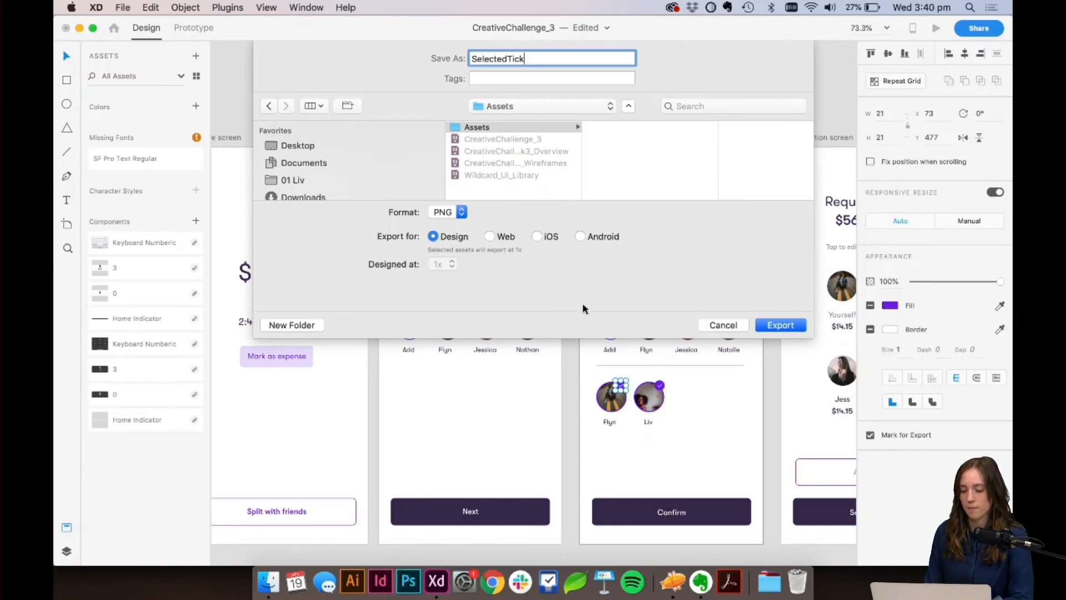
# Step: Compare the Design, iOS and Android export targets and review the available file formats for the tick
pyautogui.click(537, 236)
pyautogui.click(581, 236)
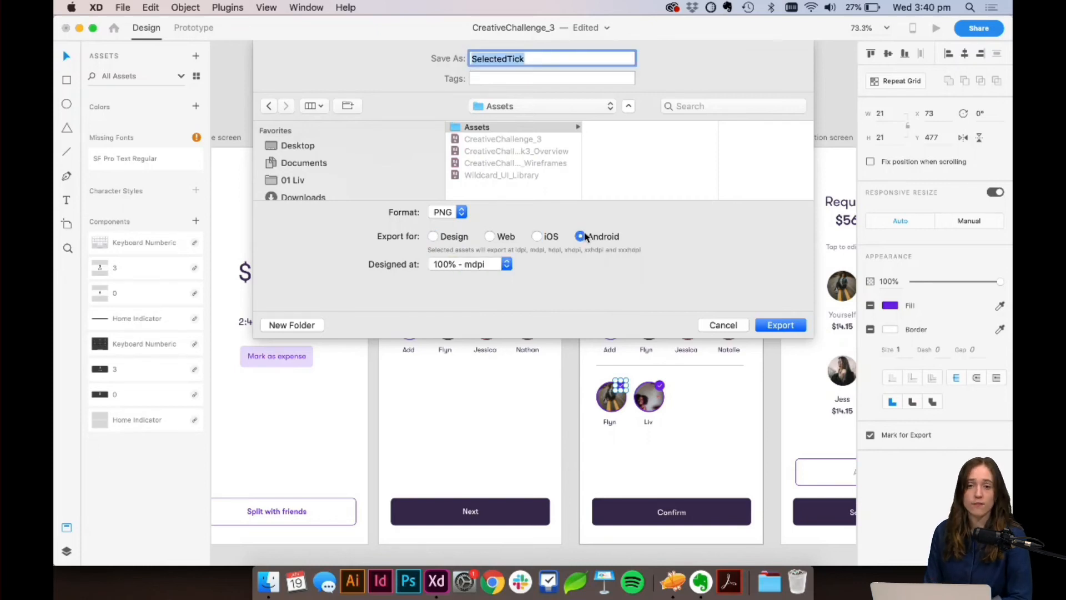
pyautogui.click(537, 237)
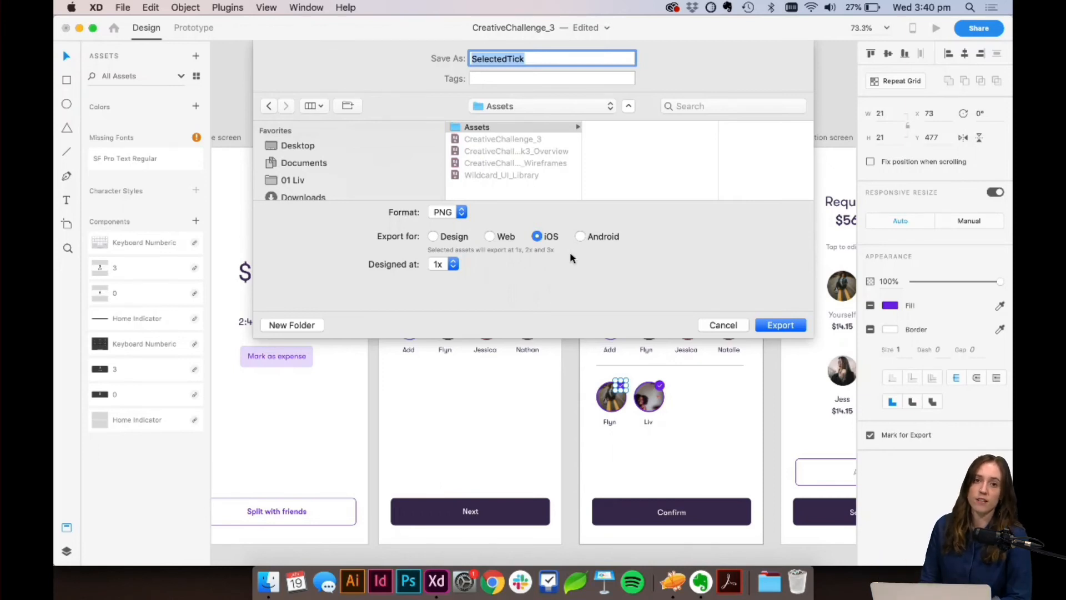
pyautogui.click(580, 236)
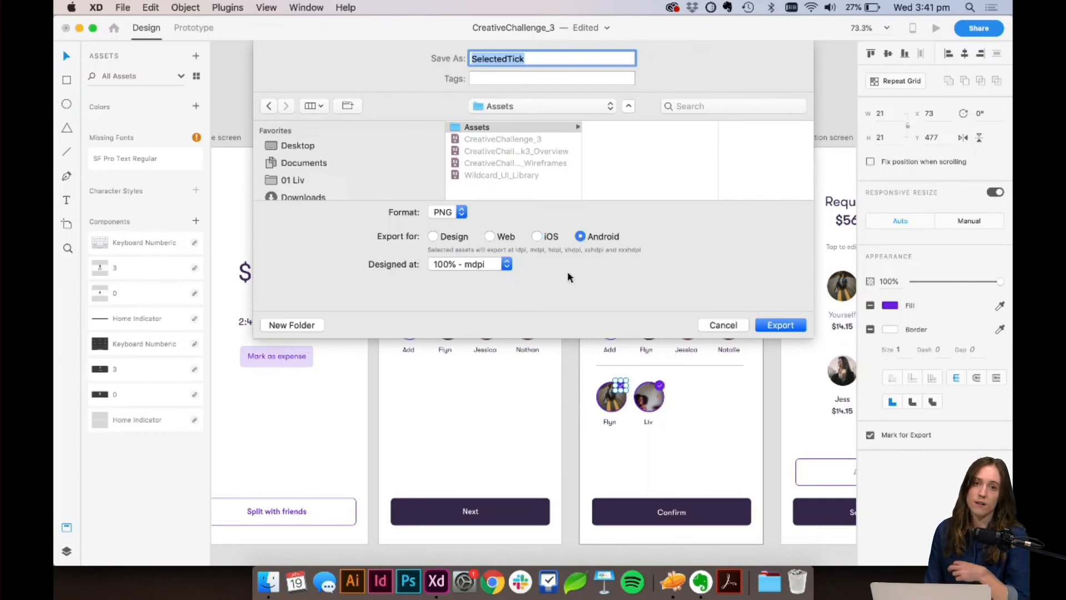
pyautogui.click(439, 214)
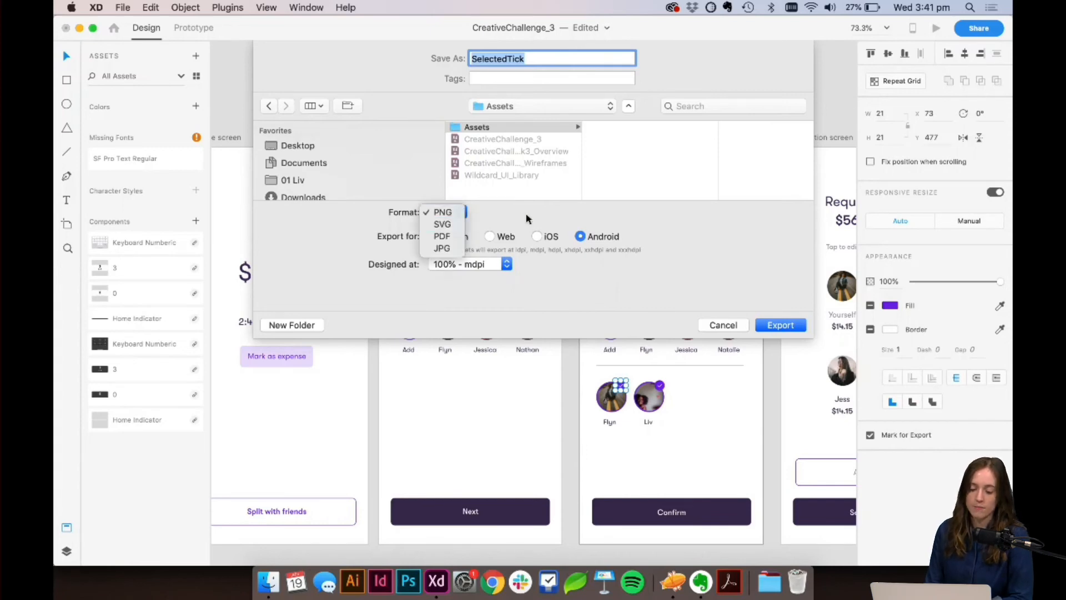
pyautogui.click(528, 217)
pyautogui.click(537, 236)
pyautogui.click(451, 212)
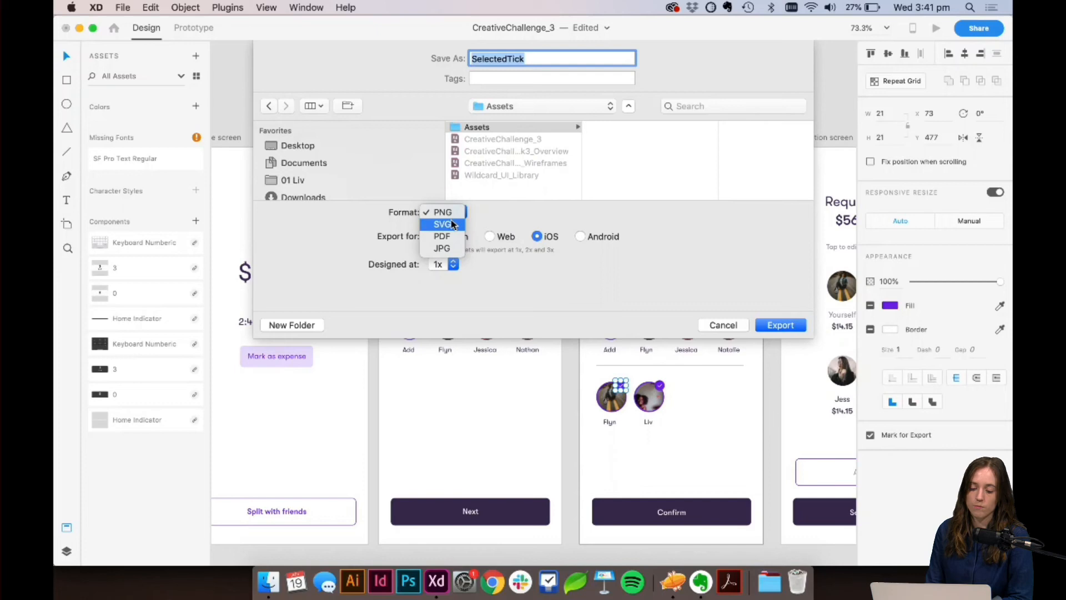
pyautogui.click(491, 217)
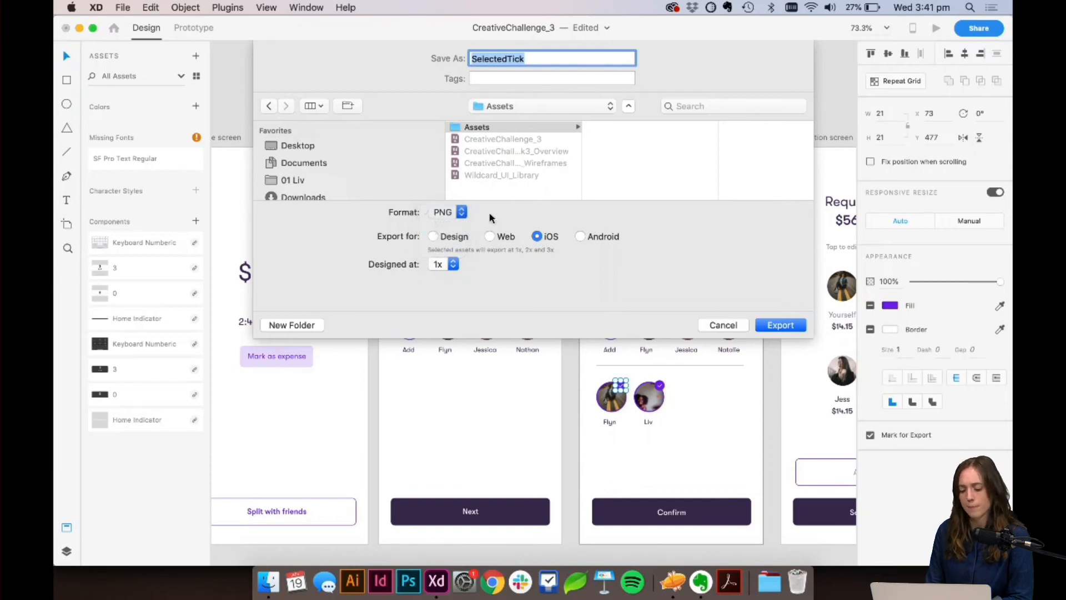
pyautogui.click(433, 237)
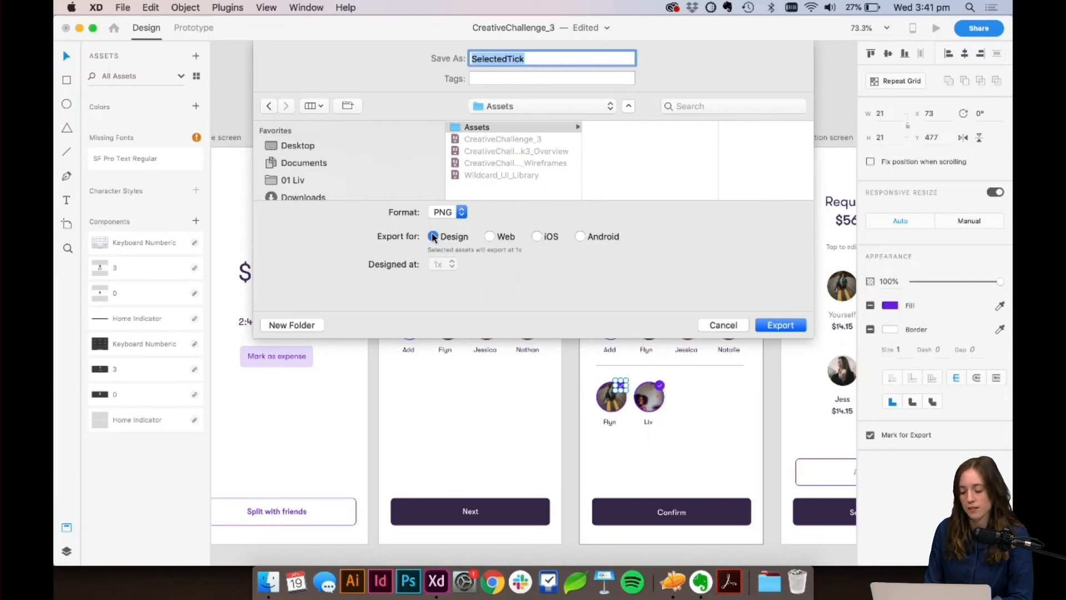
pyautogui.click(444, 214)
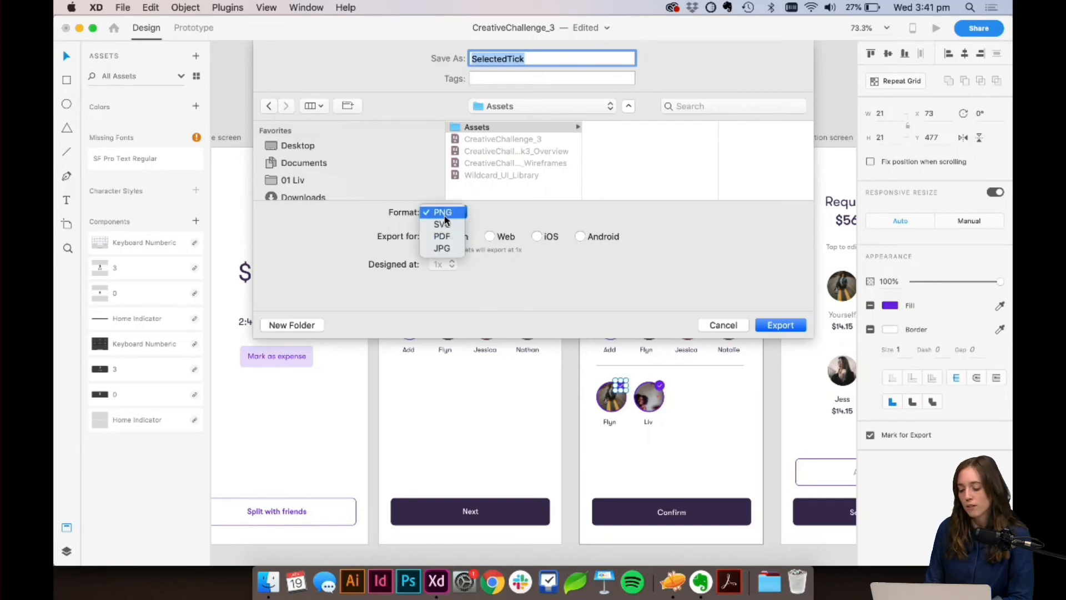
pyautogui.click(476, 210)
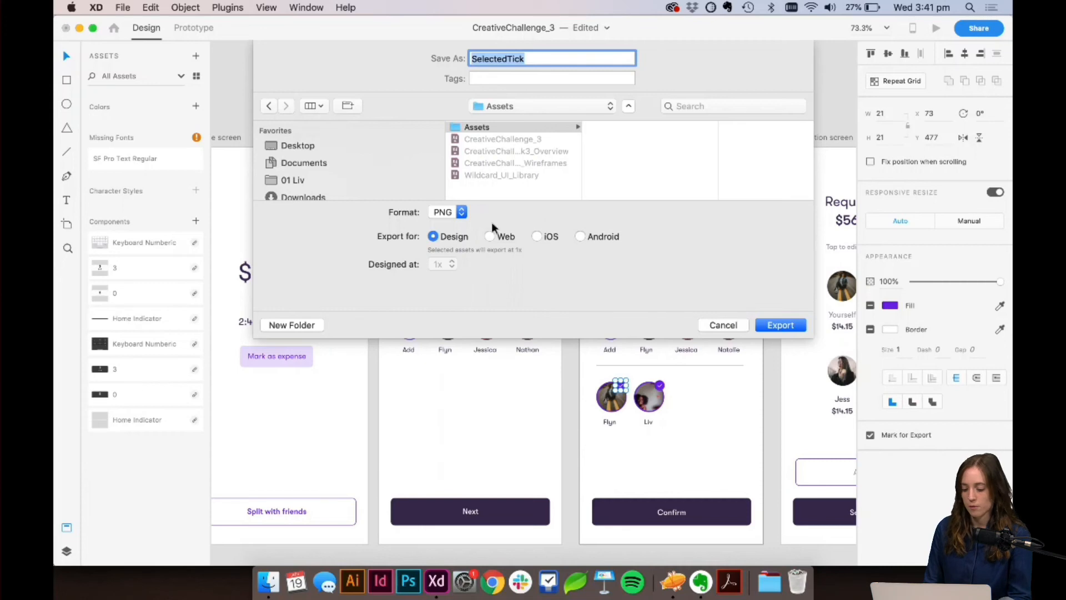
# Step: Set the export format to SVG and export the tick into the Assets folder
pyautogui.click(445, 213)
pyautogui.click(442, 224)
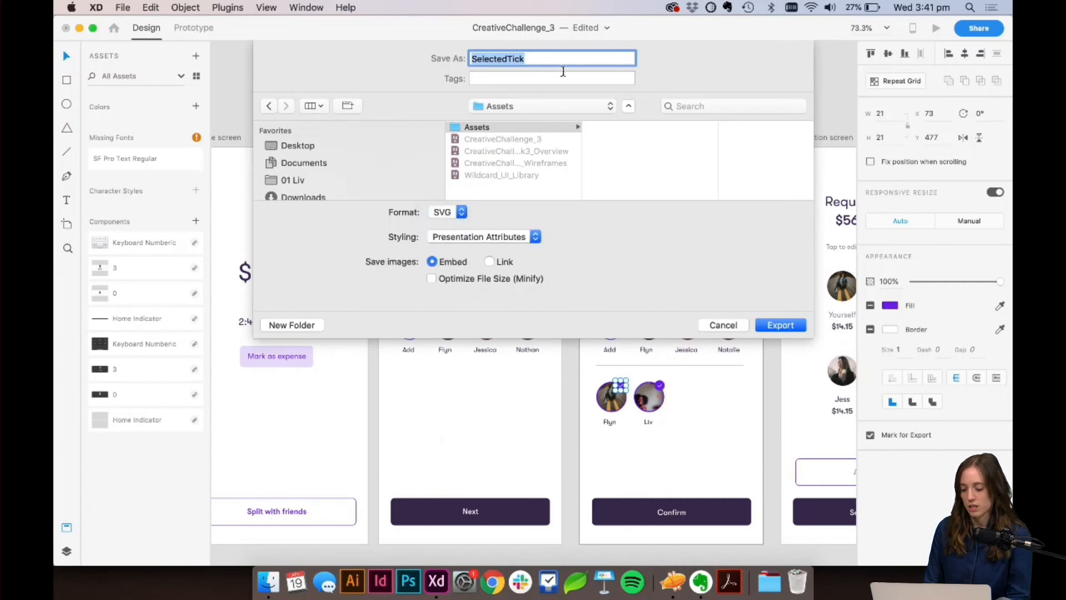
pyautogui.click(771, 327)
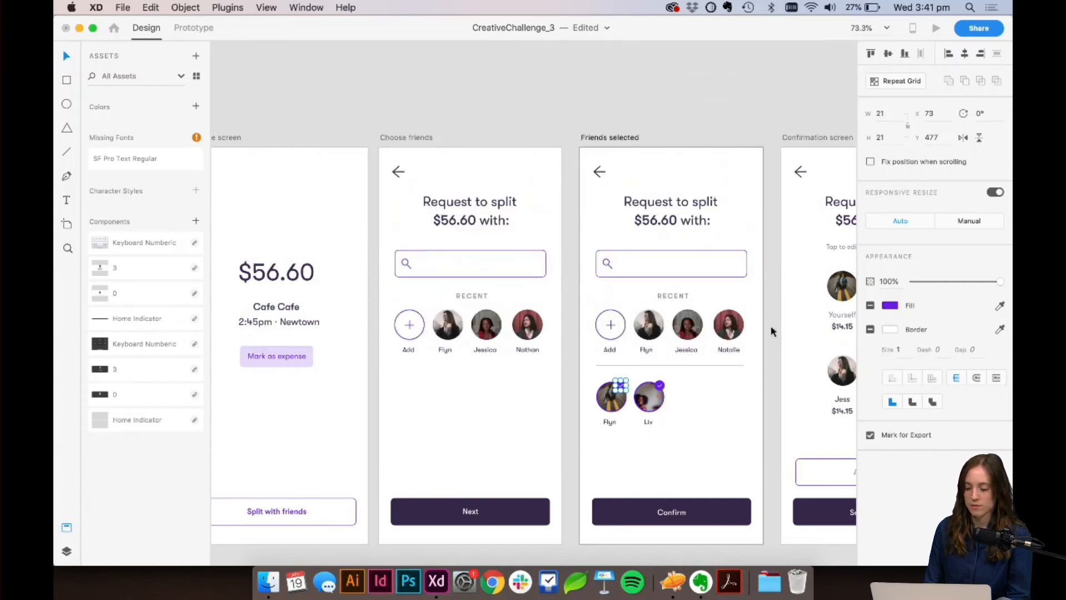
# Step: Select the search icon in the Choose friends search field, look over the full row of screens, and clear the selection
pyautogui.doubleClick(406, 263)
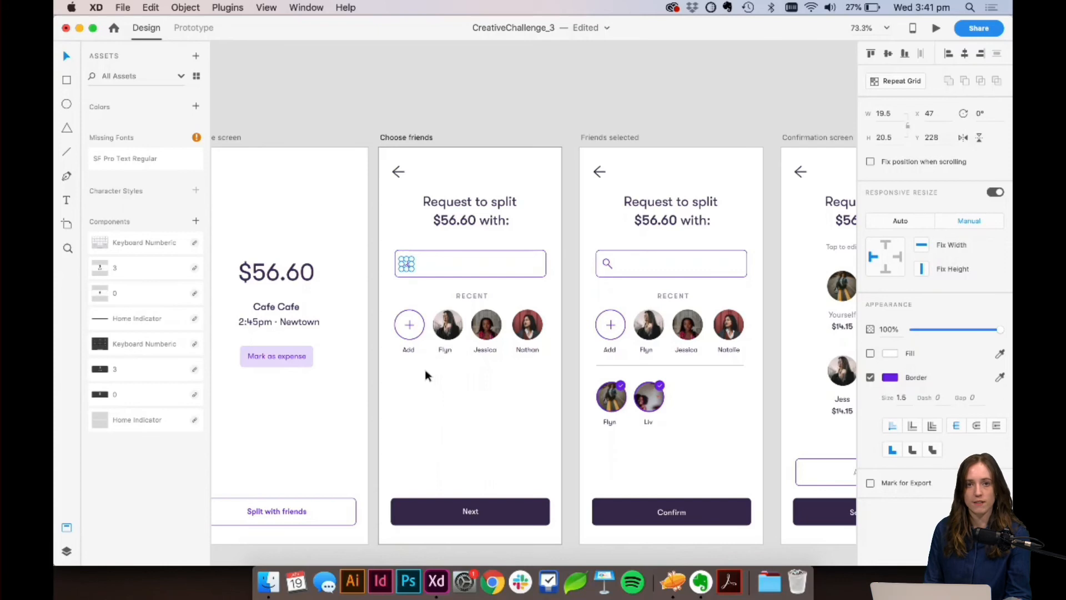
pyautogui.scroll(-5, 425, 376)
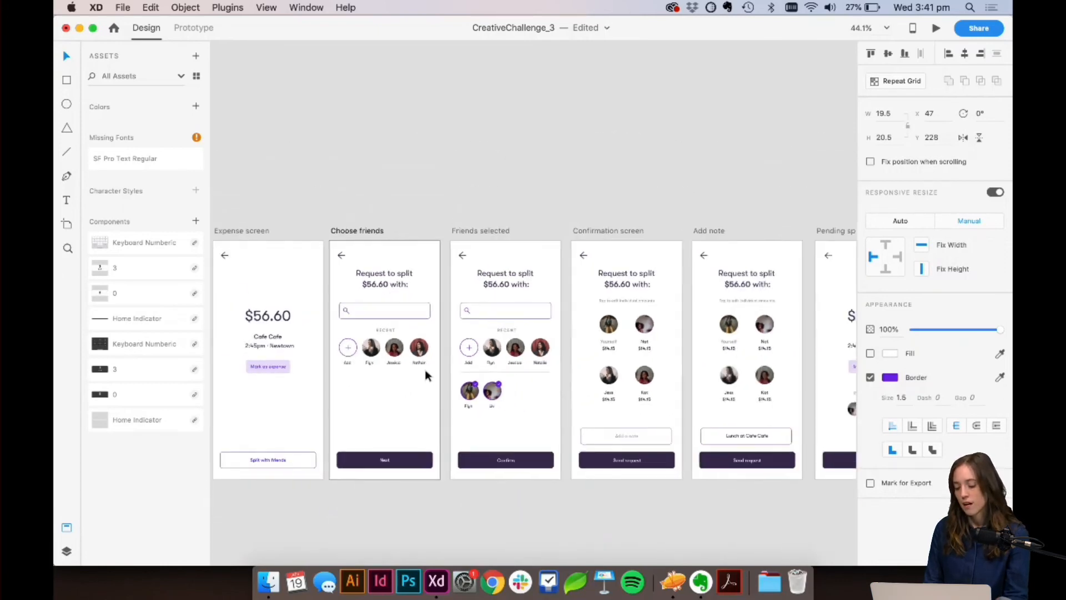
pyautogui.hscroll(5, 425, 376)
pyautogui.scroll(-3, 426, 376)
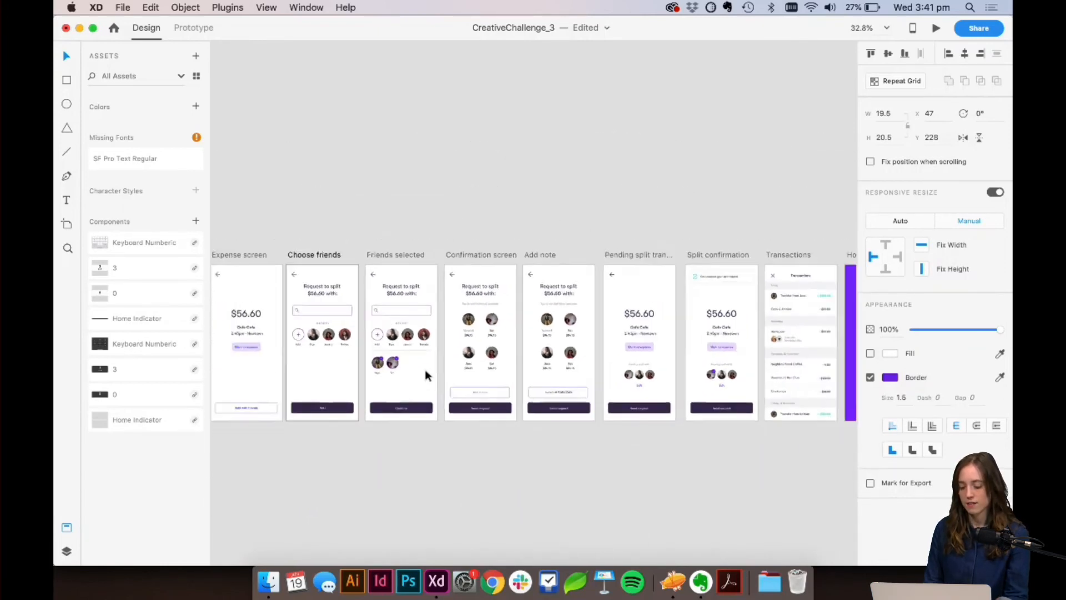
pyautogui.scroll(-2, 426, 372)
pyautogui.scroll(-2, 425, 372)
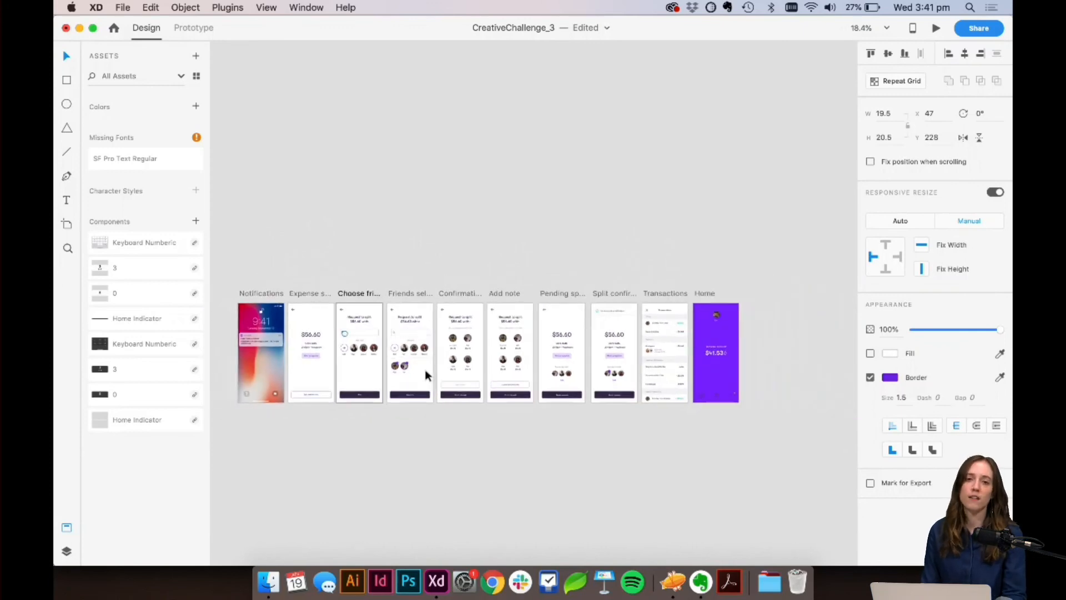
pyautogui.hscroll(-3, 425, 376)
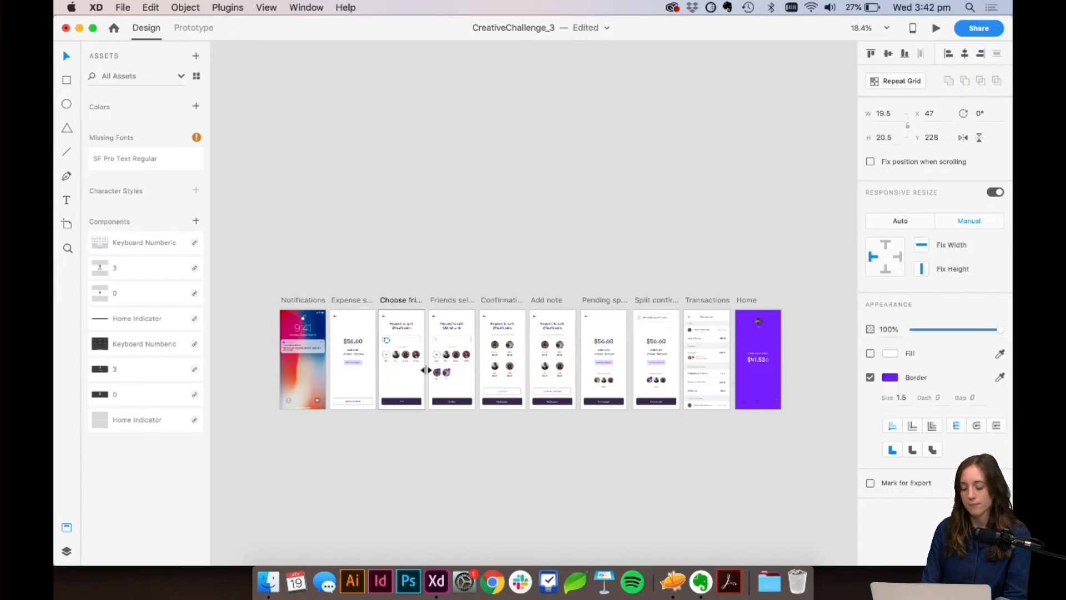
pyautogui.click(460, 165)
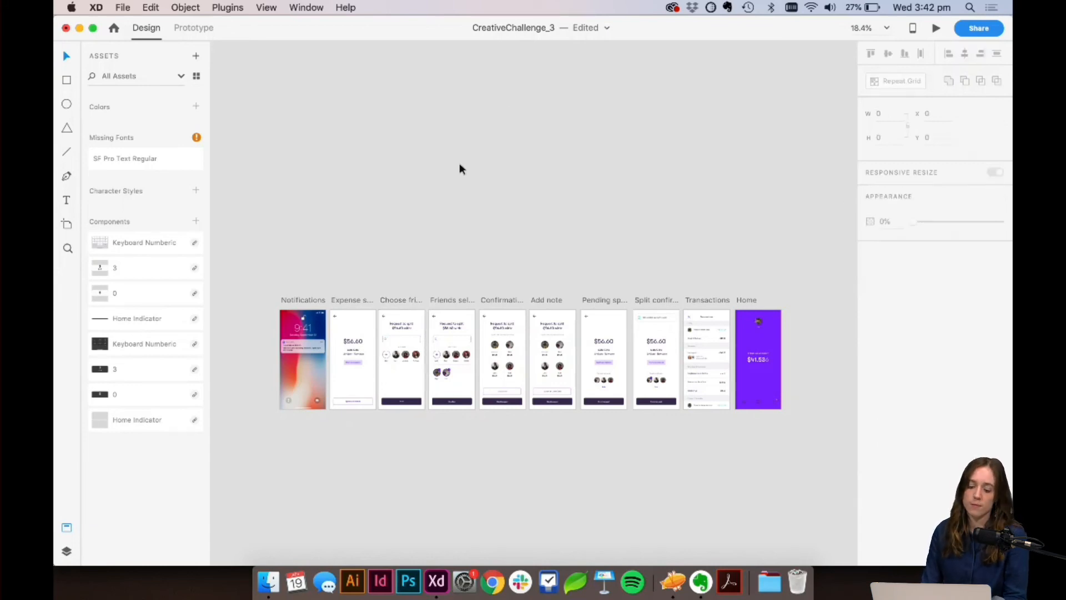
# Step: Switch to Zeplin, inspect the title and second progress circle on the Wildcard delivery screen, and return to the project dashboard
pyautogui.click(673, 581)
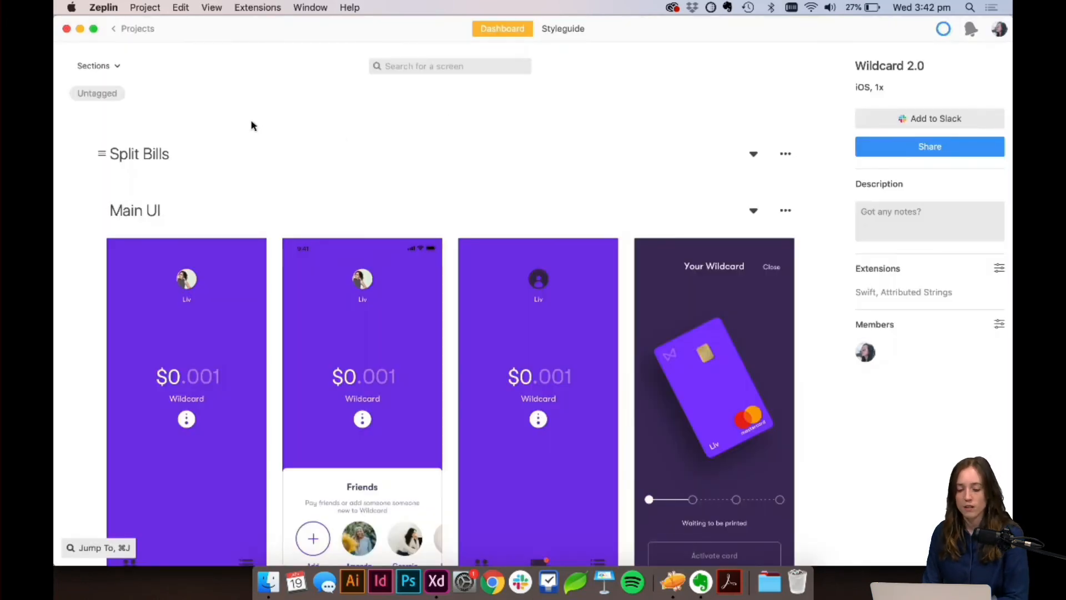
pyautogui.scroll(-5, 418, 154)
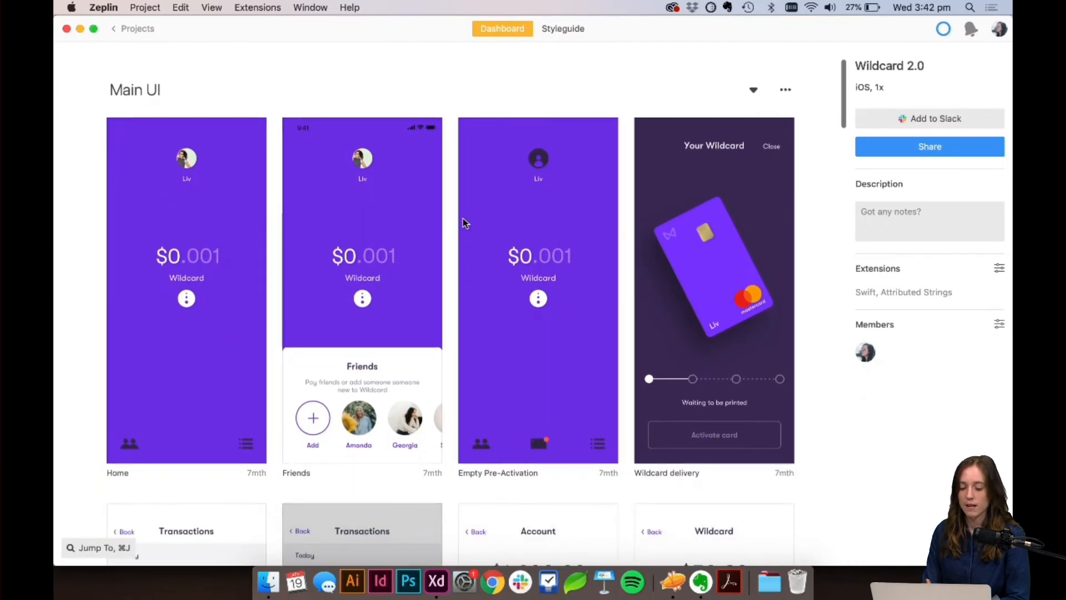
pyautogui.click(382, 208)
pyautogui.doubleClick(719, 219)
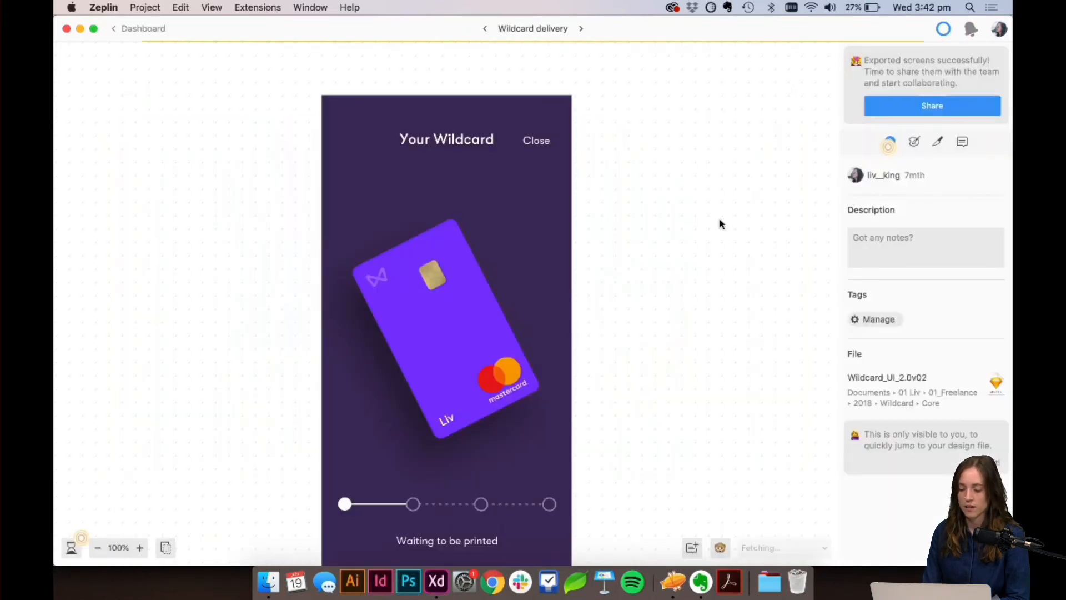
pyautogui.click(465, 140)
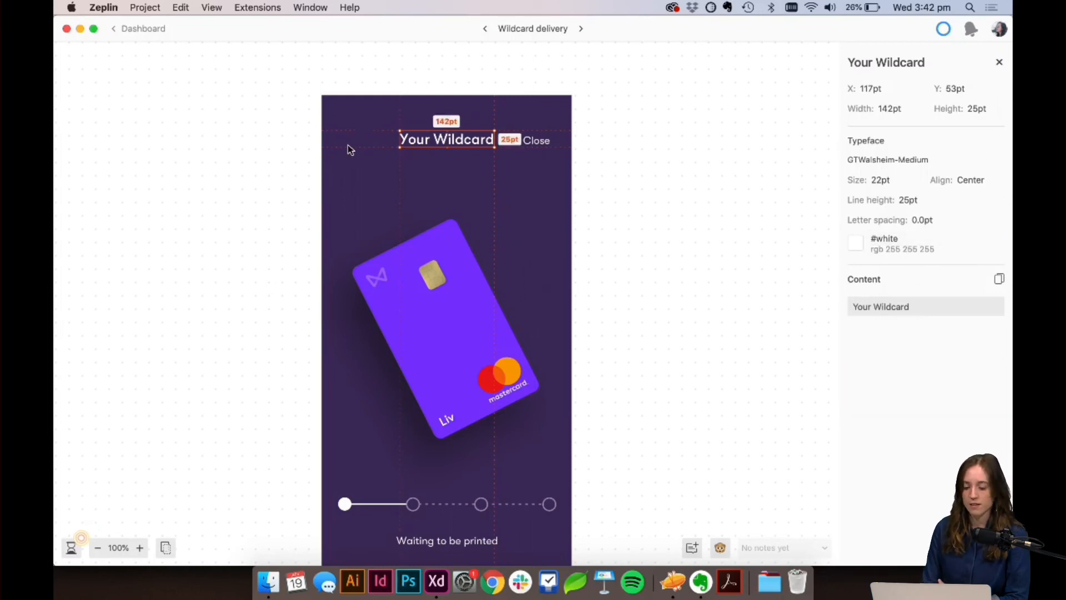
pyautogui.click(416, 504)
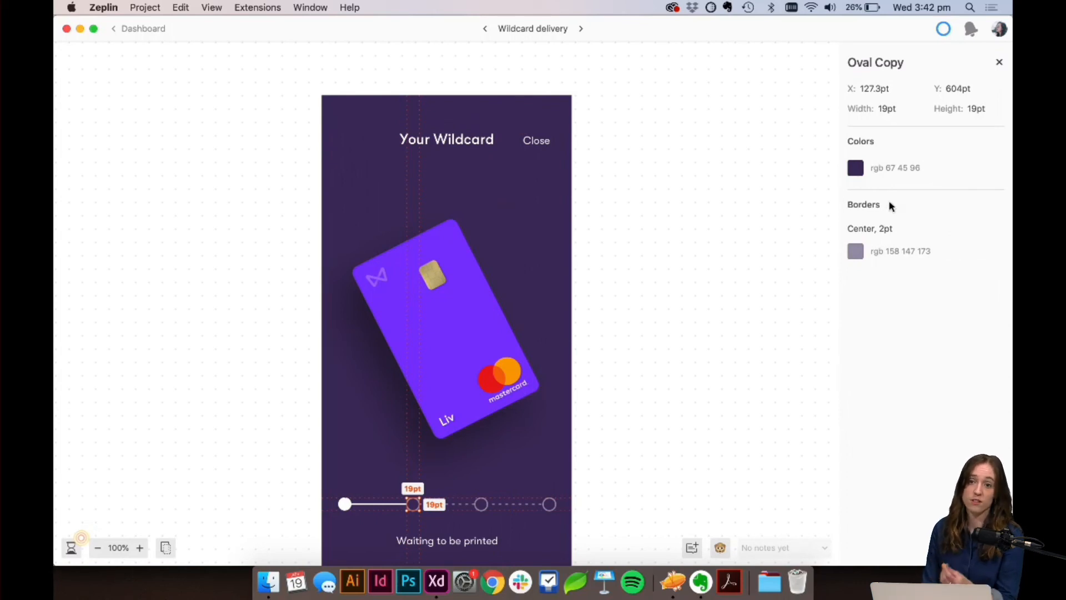
pyautogui.scroll(-4, 670, 251)
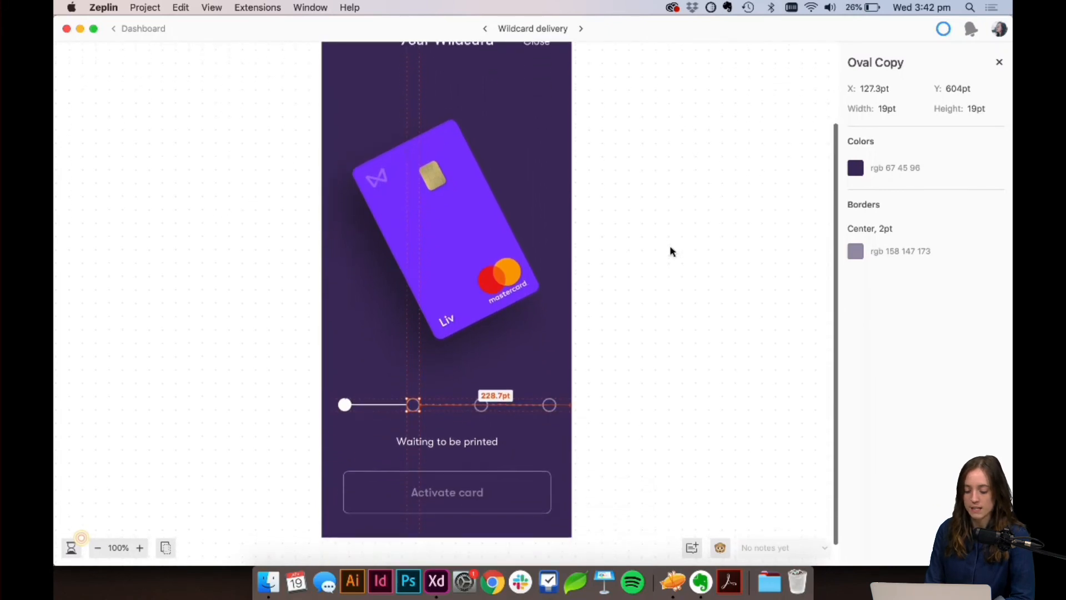
pyautogui.scroll(4, 669, 252)
pyautogui.click(125, 29)
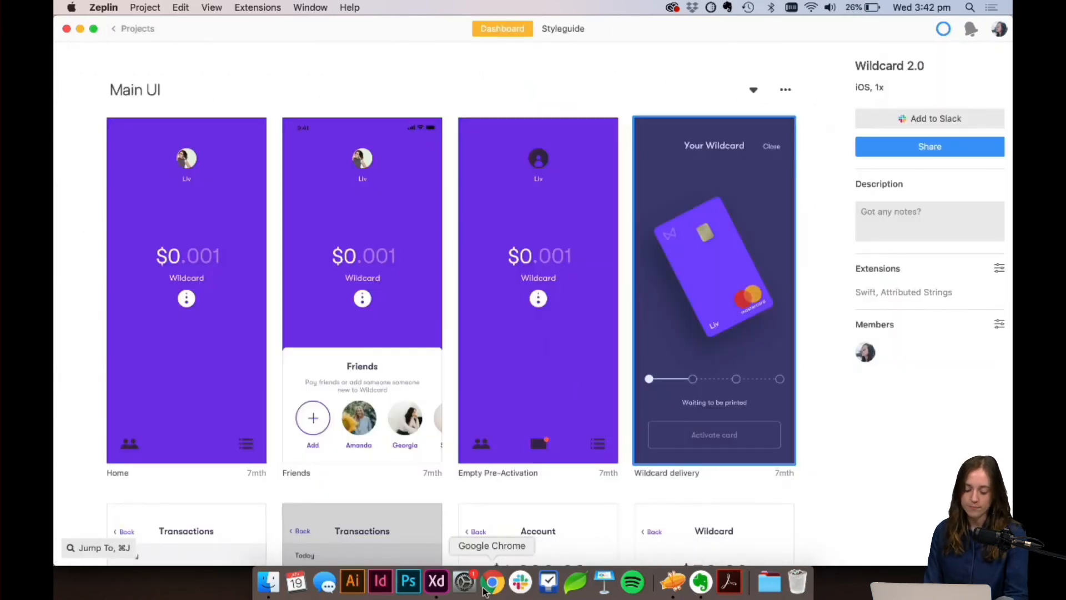
# Step: Switch back to Adobe XD, select all ten artboards from Notifications to Home, and export them to the Wildcard 2.0 iOS project in Zeplin
pyautogui.click(436, 583)
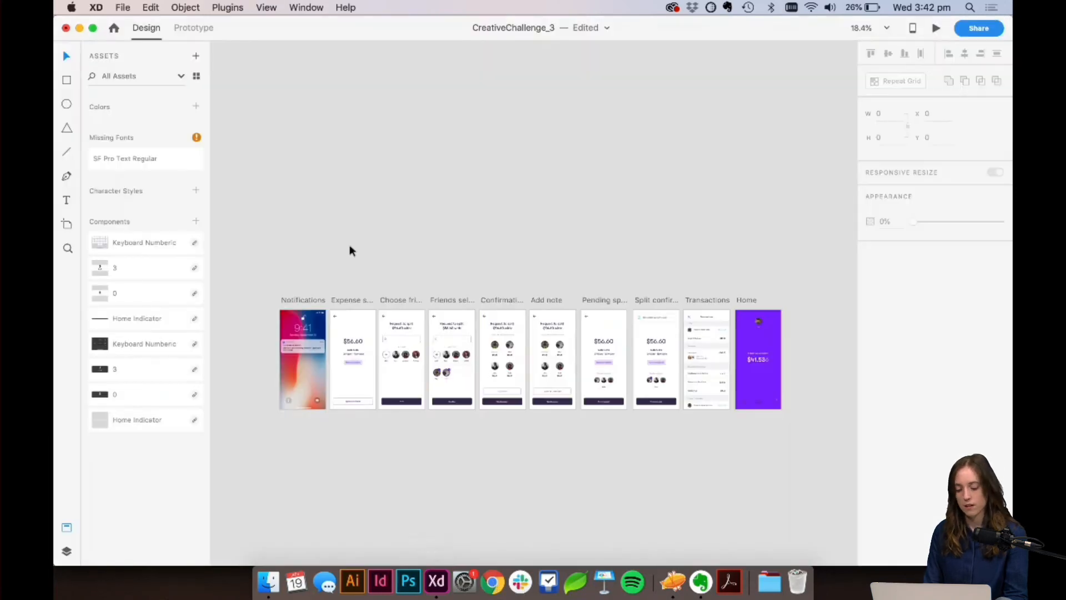
pyautogui.moveTo(240, 275); pyautogui.dragTo(799, 468)
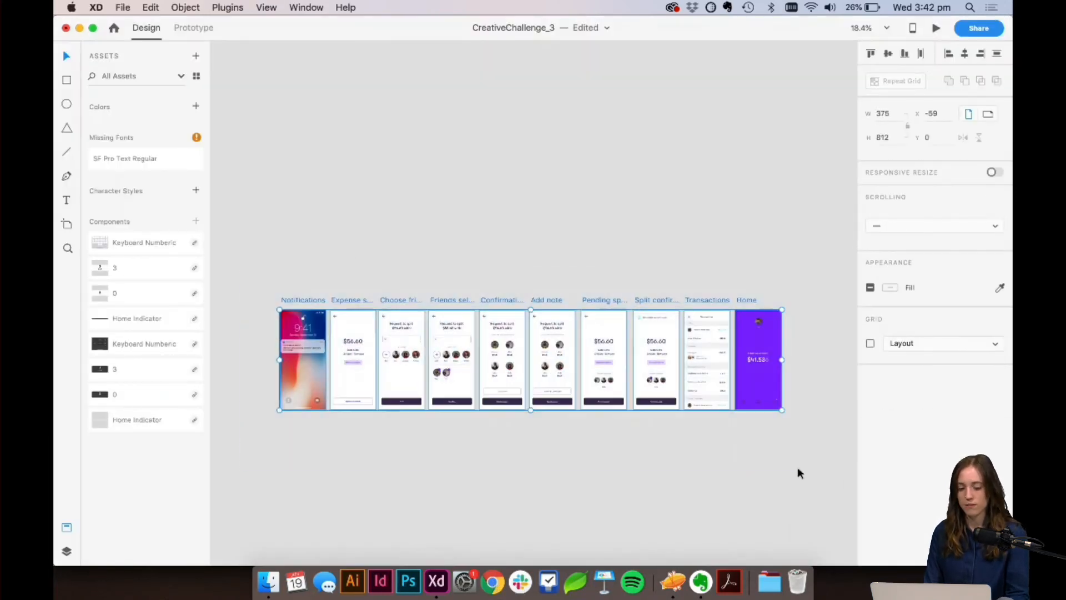
pyautogui.click(124, 7)
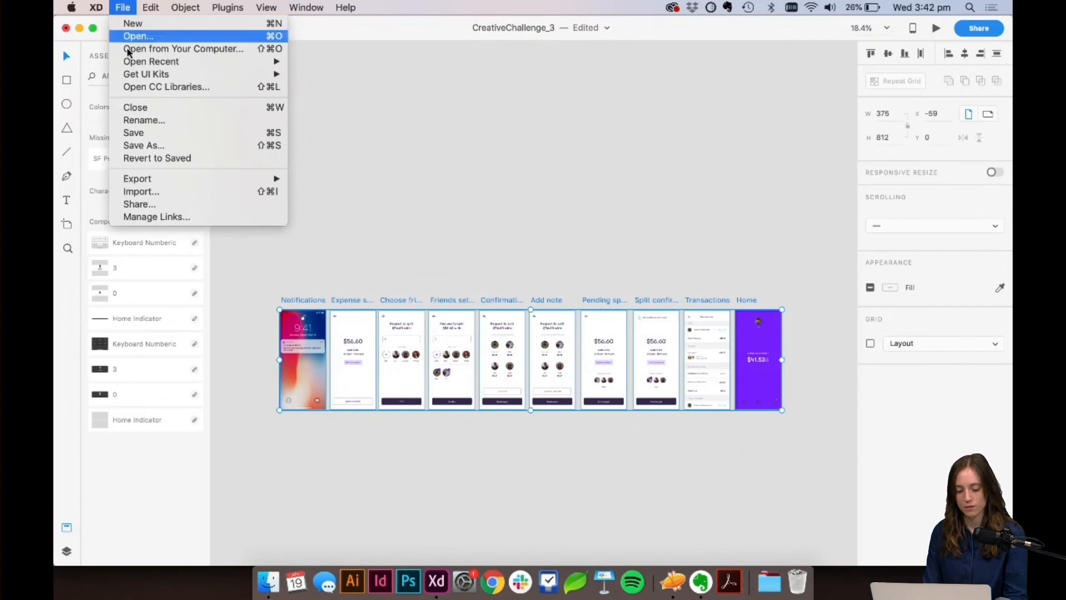
pyautogui.moveTo(160, 179)
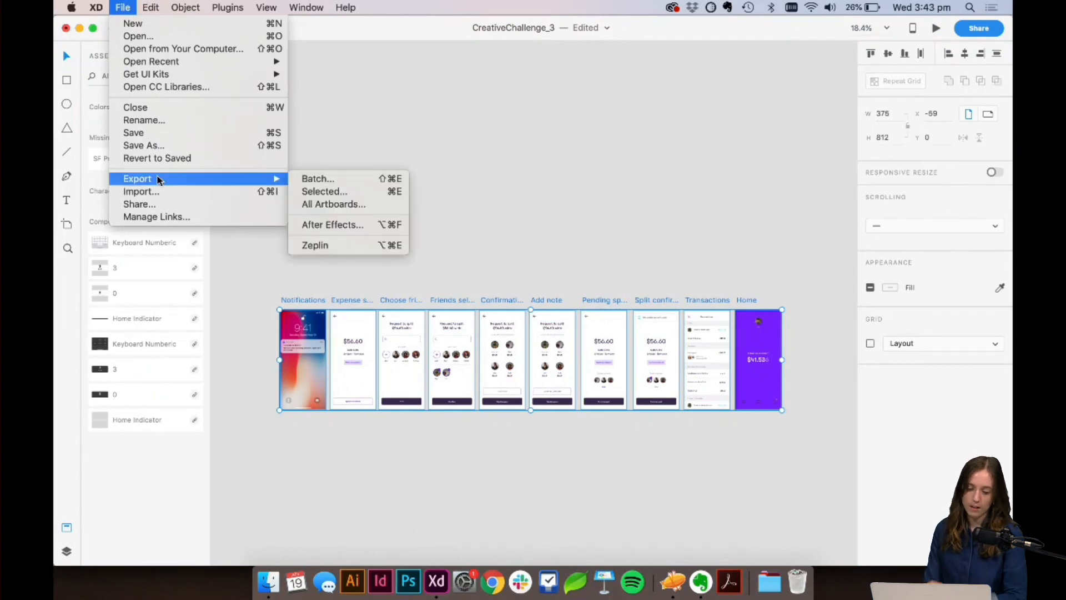
pyautogui.click(342, 246)
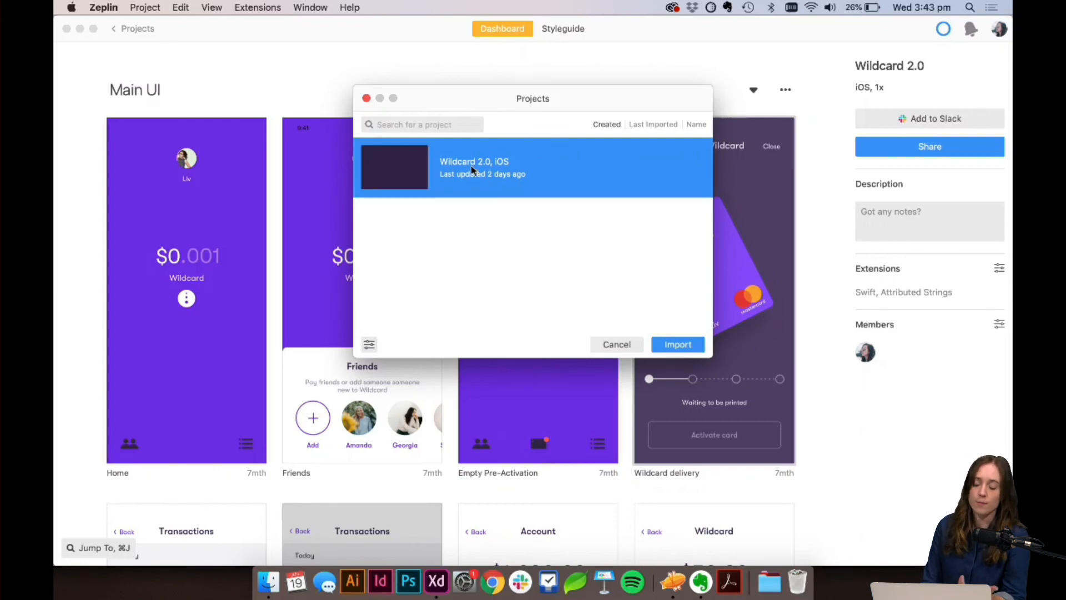
pyautogui.click(673, 344)
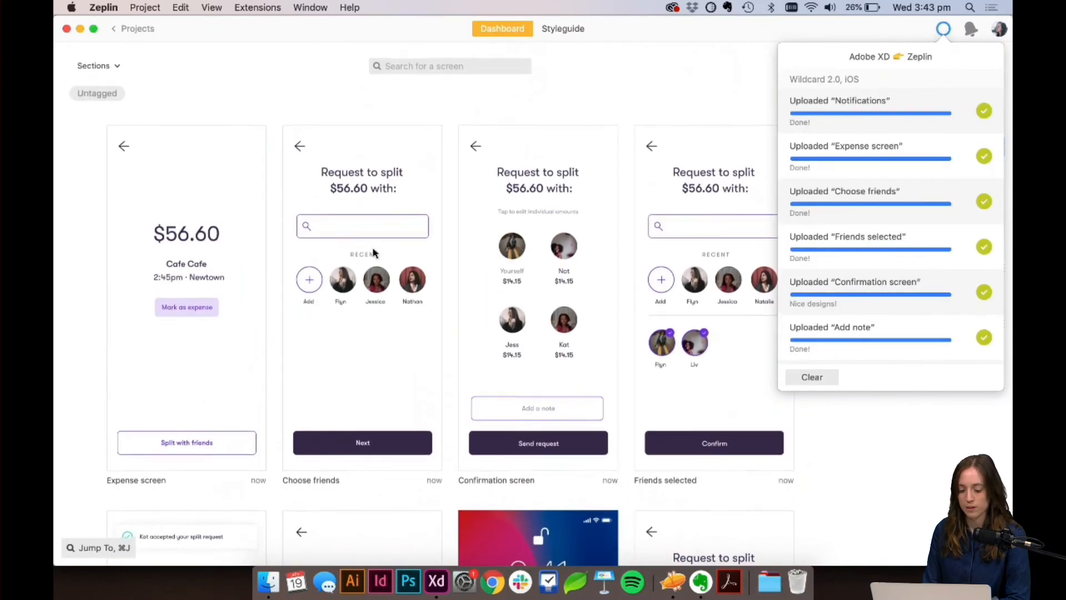
# Step: Look over the uploaded bill-splitting screens in the Zeplin dashboard and select Choose friends
pyautogui.scroll(-8, 373, 253)
pyautogui.scroll(5, 373, 252)
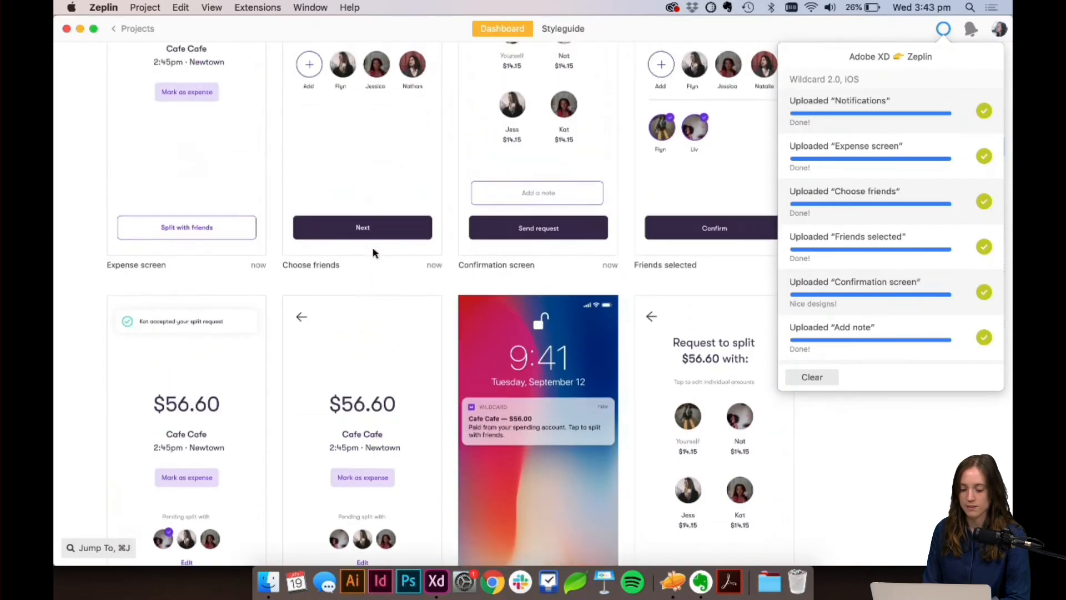
pyautogui.click(372, 183)
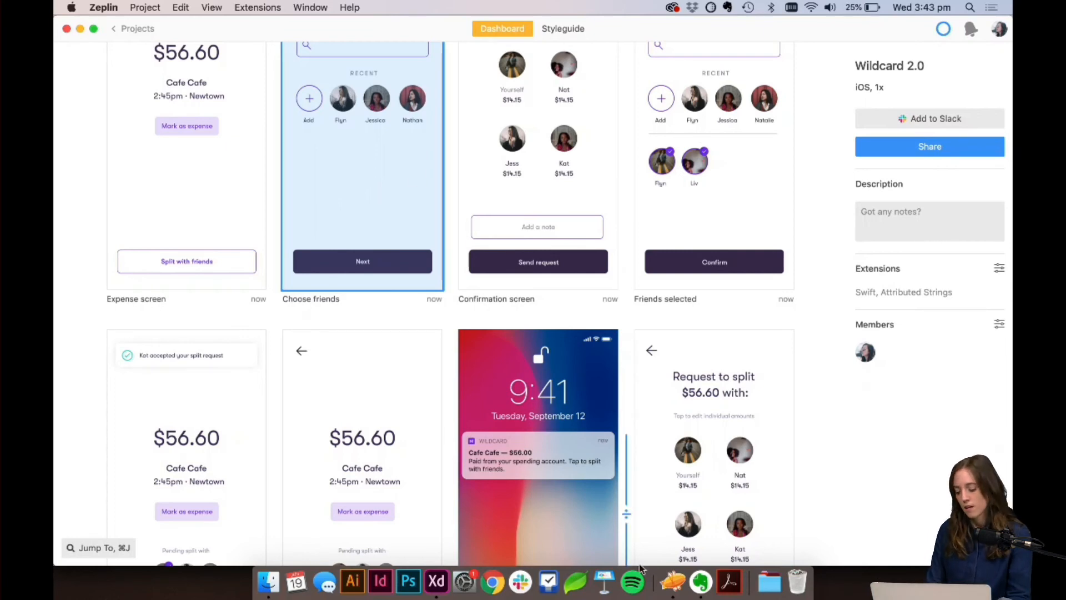
# Step: Switch to Adobe XD, deselect the artboards, and bring up the CreativeChallenge_Week3_Overview document
pyautogui.click(437, 581)
pyautogui.click(517, 182)
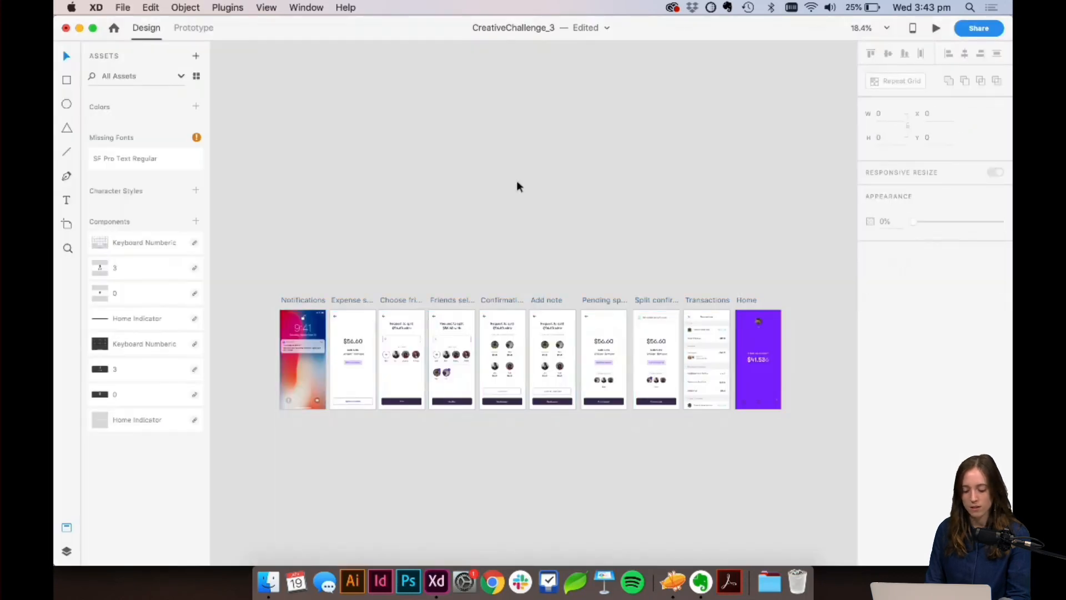
pyautogui.press('super+grave')
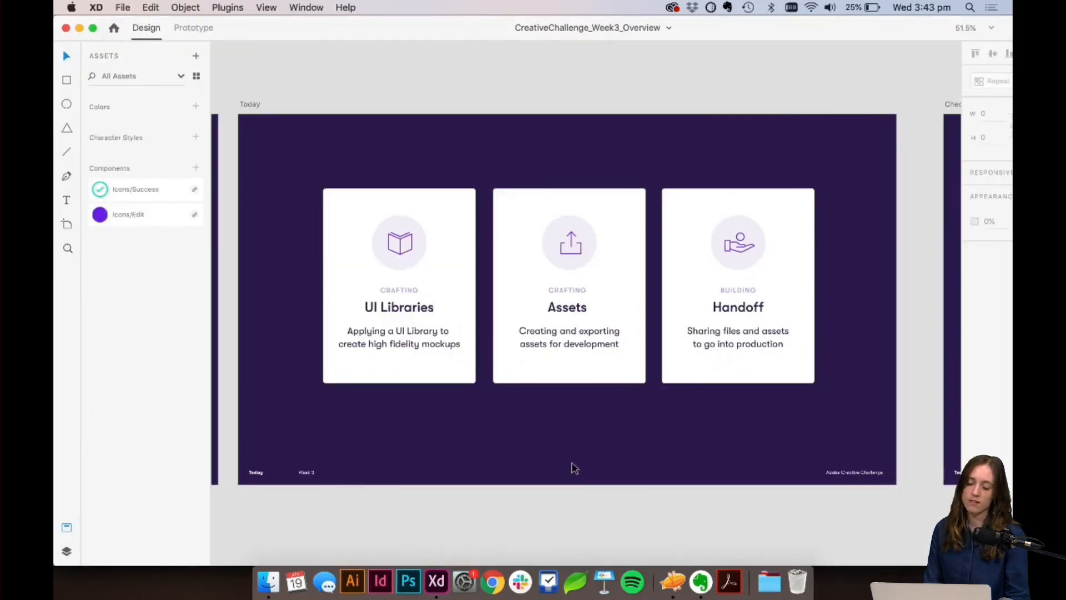